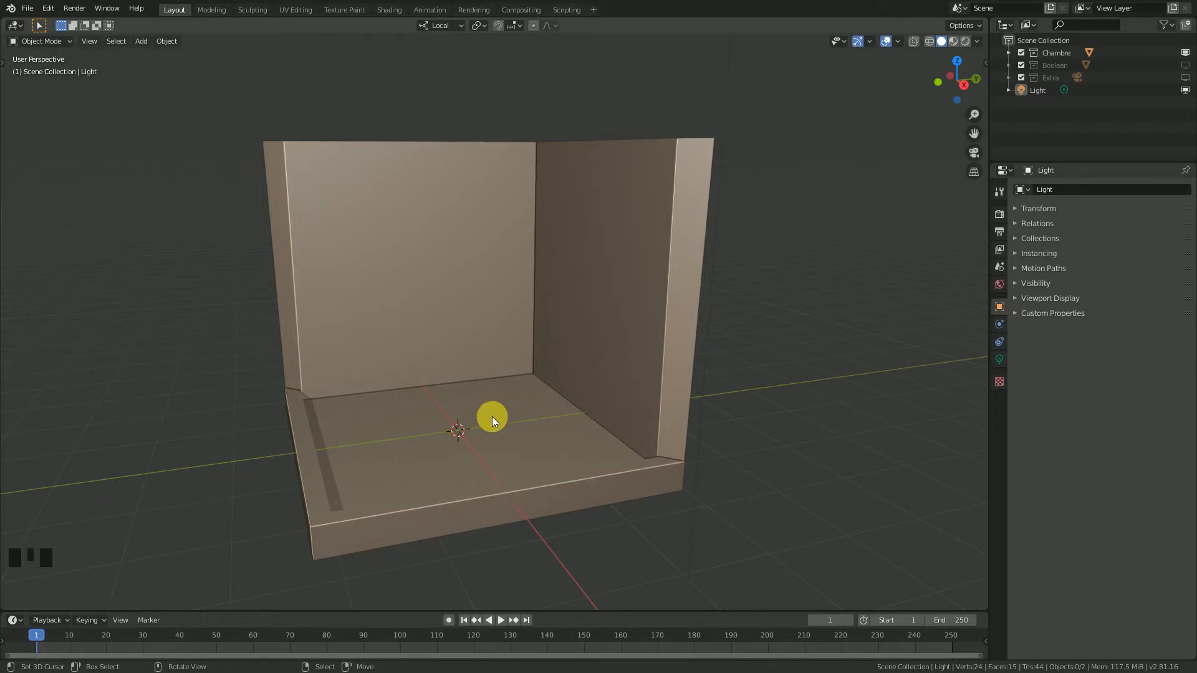
Step: Select the Chambre room object and turn off the viewport display of its Solidify modifier
middle_click_drag(492, 416, 532, 432)
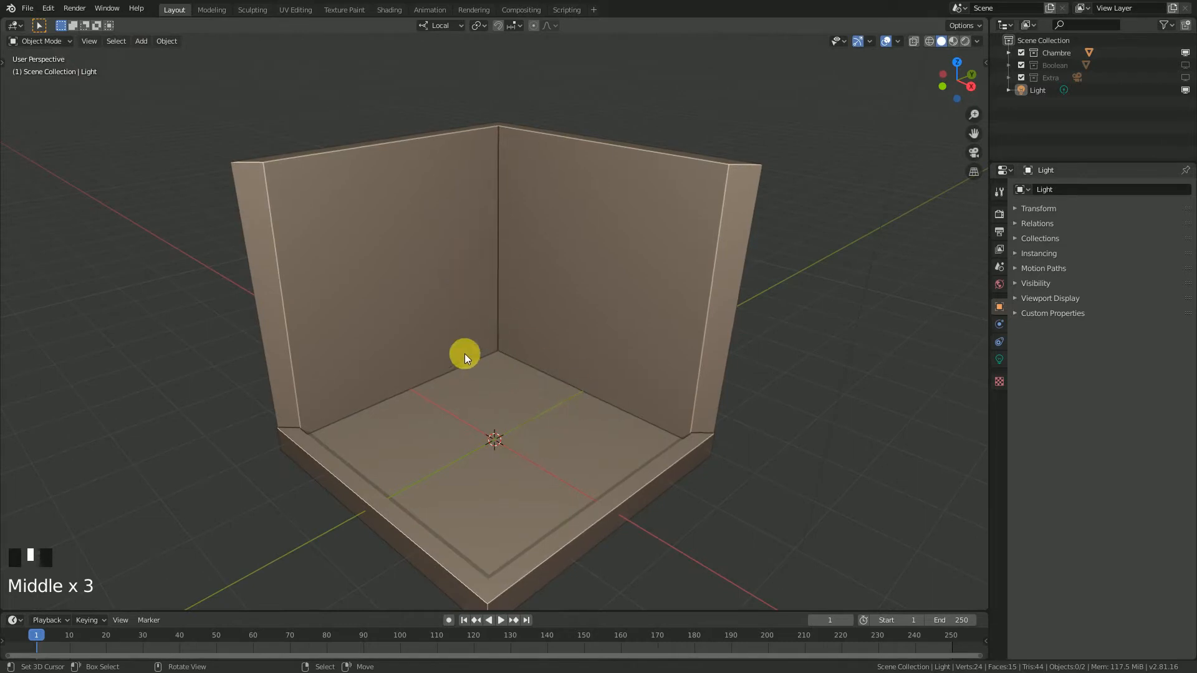
mouse_move(563, 450)
middle_mouse_down()
mouse_move(607, 464)
mouse_move(574, 469)
middle_mouse_up()
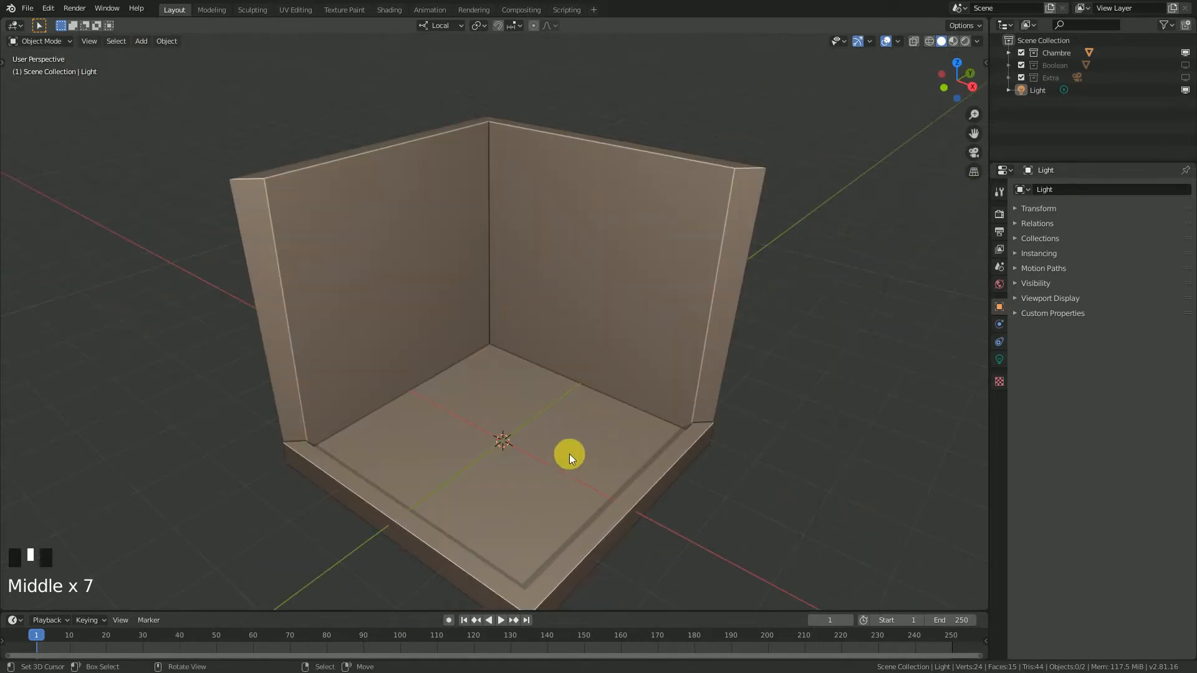
middle_click_drag(572, 417, 516, 445)
right_click(538, 208)
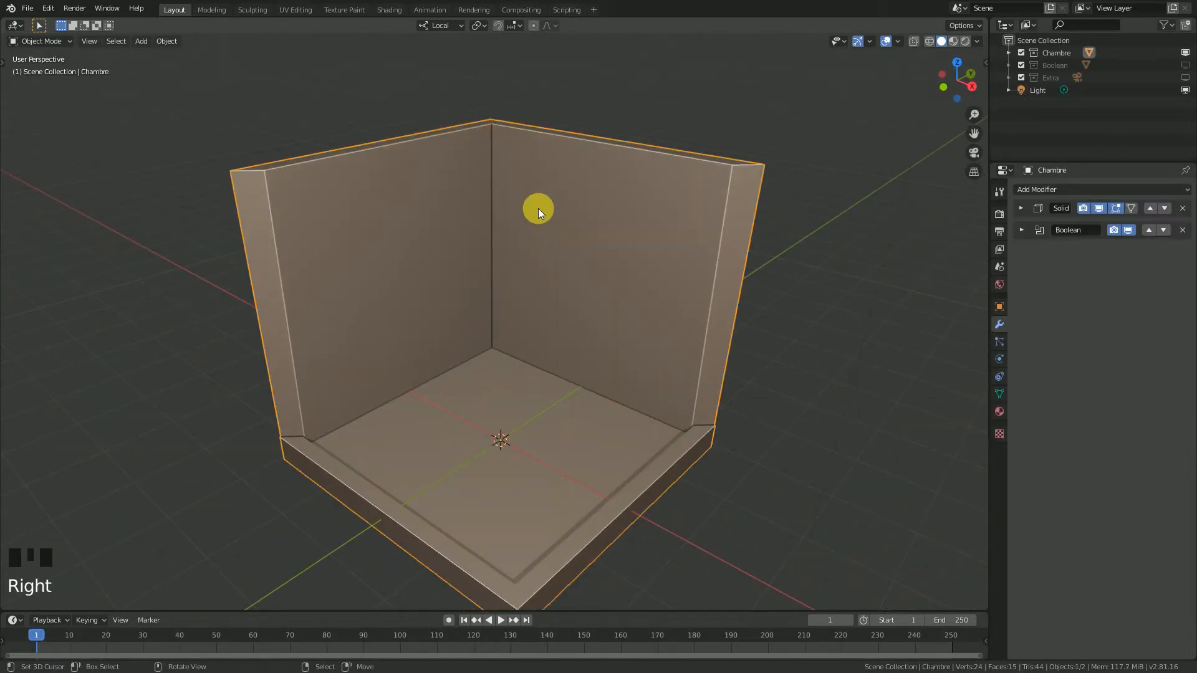
middle_click_drag(537, 208, 600, 324)
left_click(1099, 208)
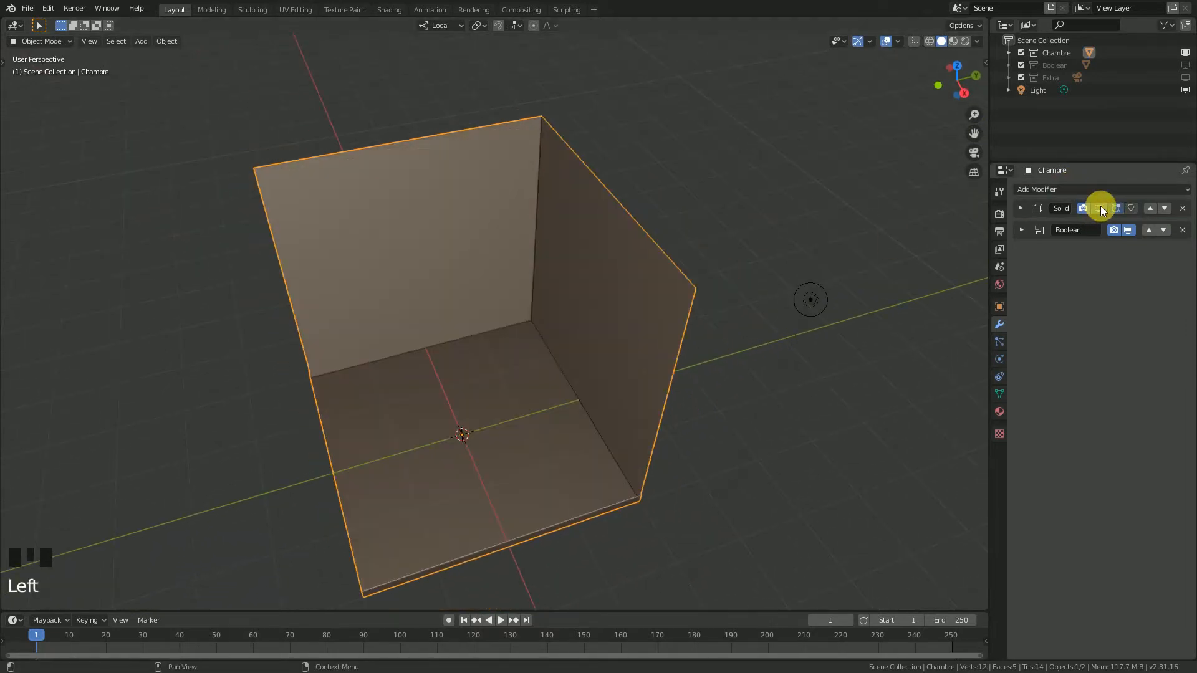
left_click(1099, 209)
key("Tab")
middle_click_drag(559, 323, 1192, 225)
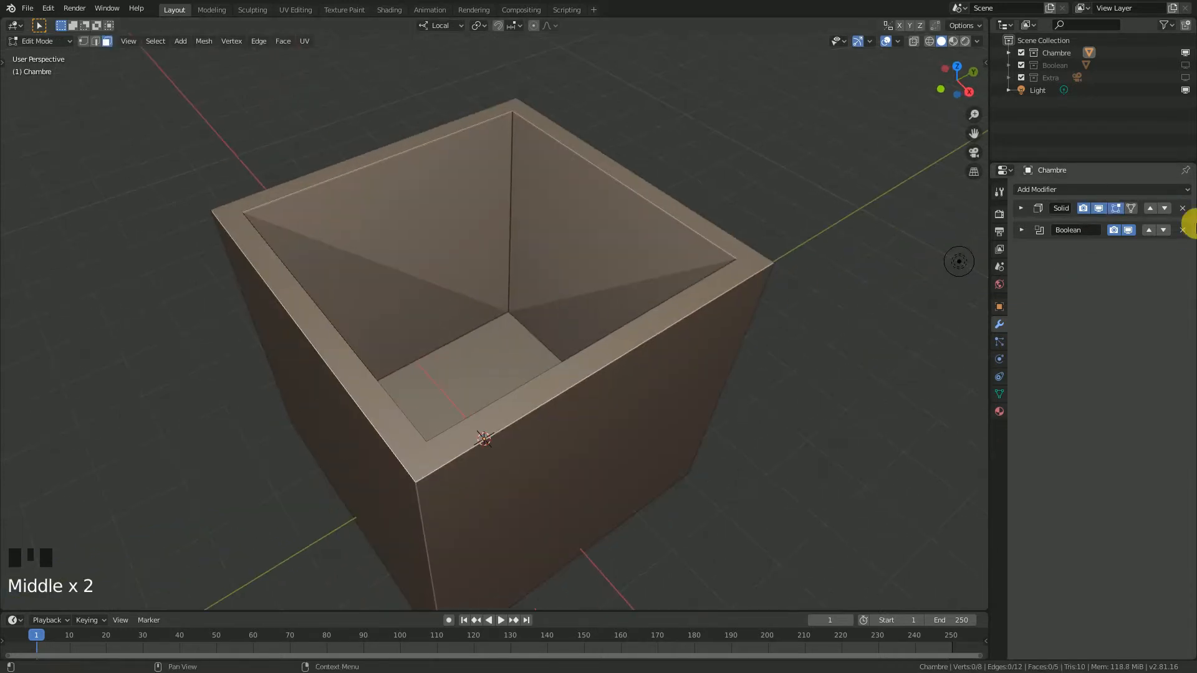
left_click(1099, 208)
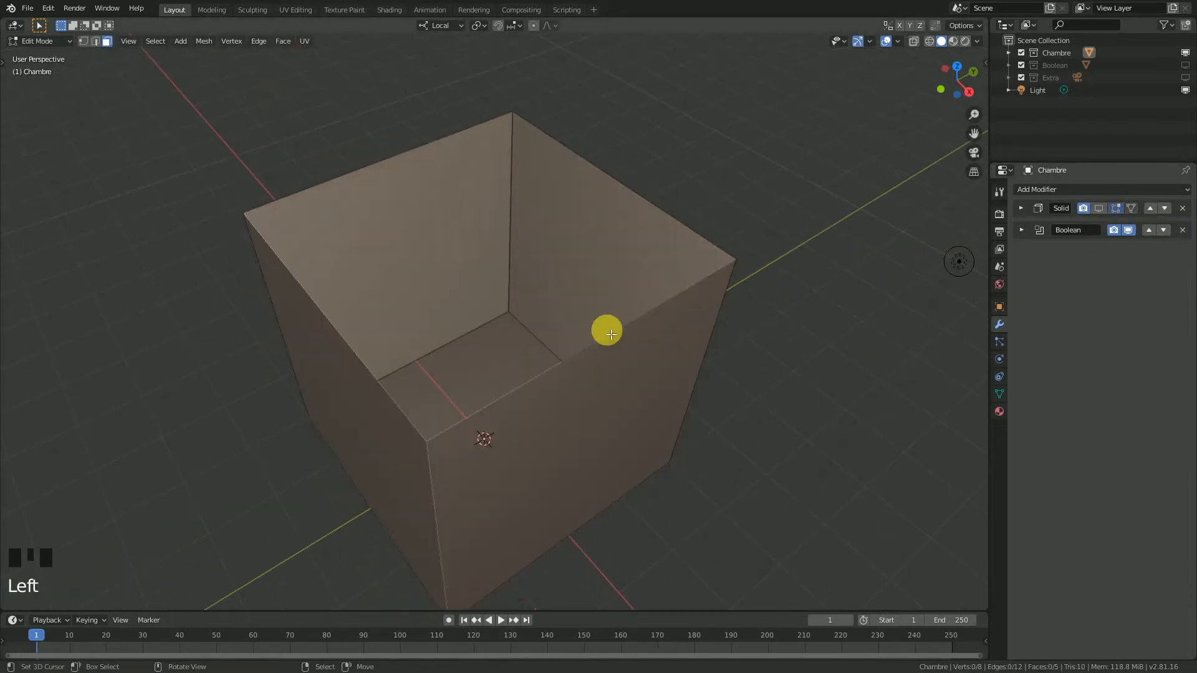
Step: Return to Object Mode and duplicate the room object, leaving the copy in its original place
middle_click_drag(606, 329, 560, 329)
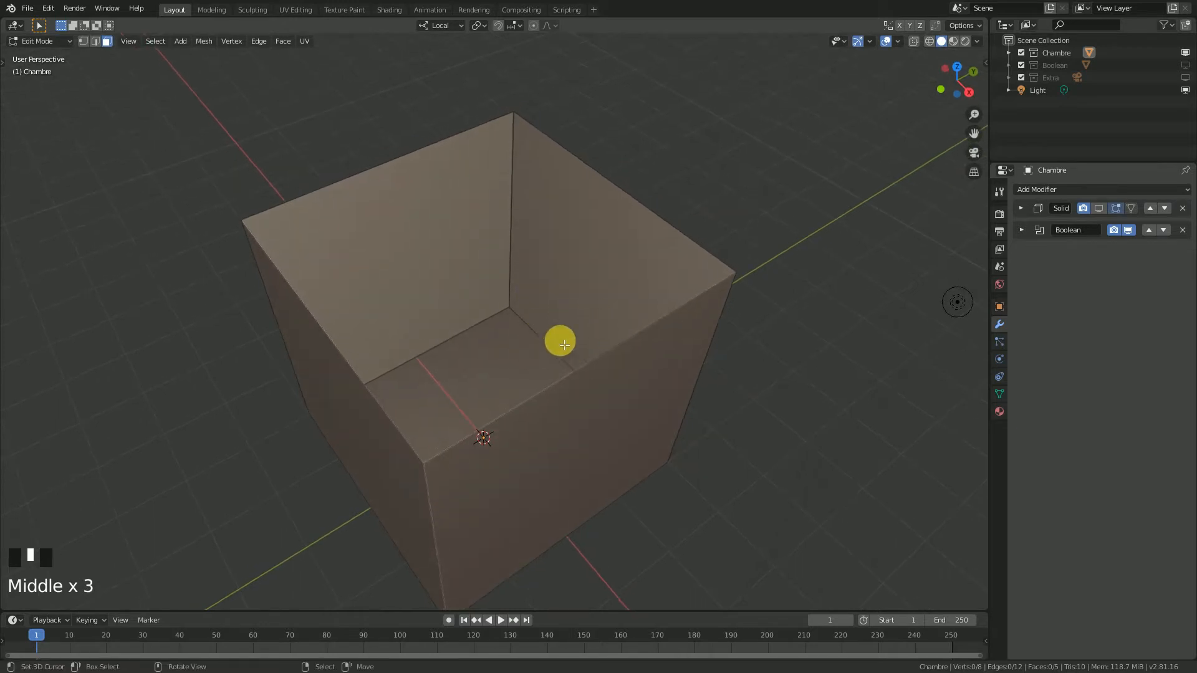
right_click(560, 352)
scroll(574, 363, "down", 2)
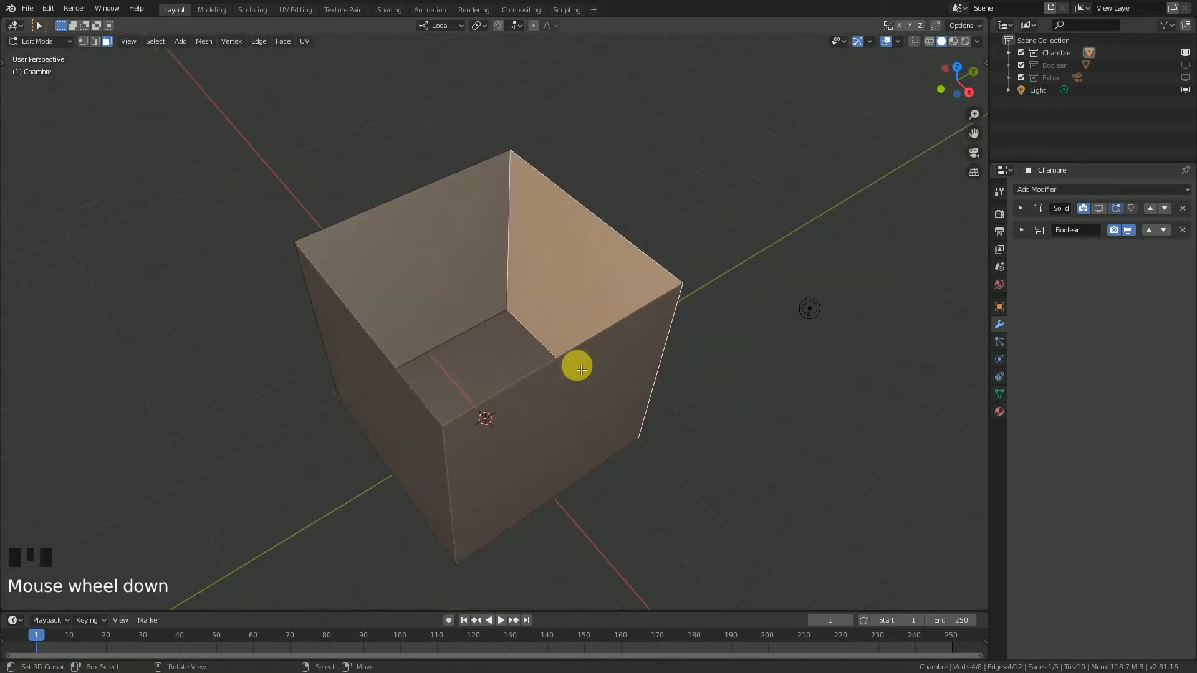
middle_click_drag(574, 363, 680, 375)
key("Tab")
scroll(580, 356, "up", 1)
key("shift+d")
key("Escape")
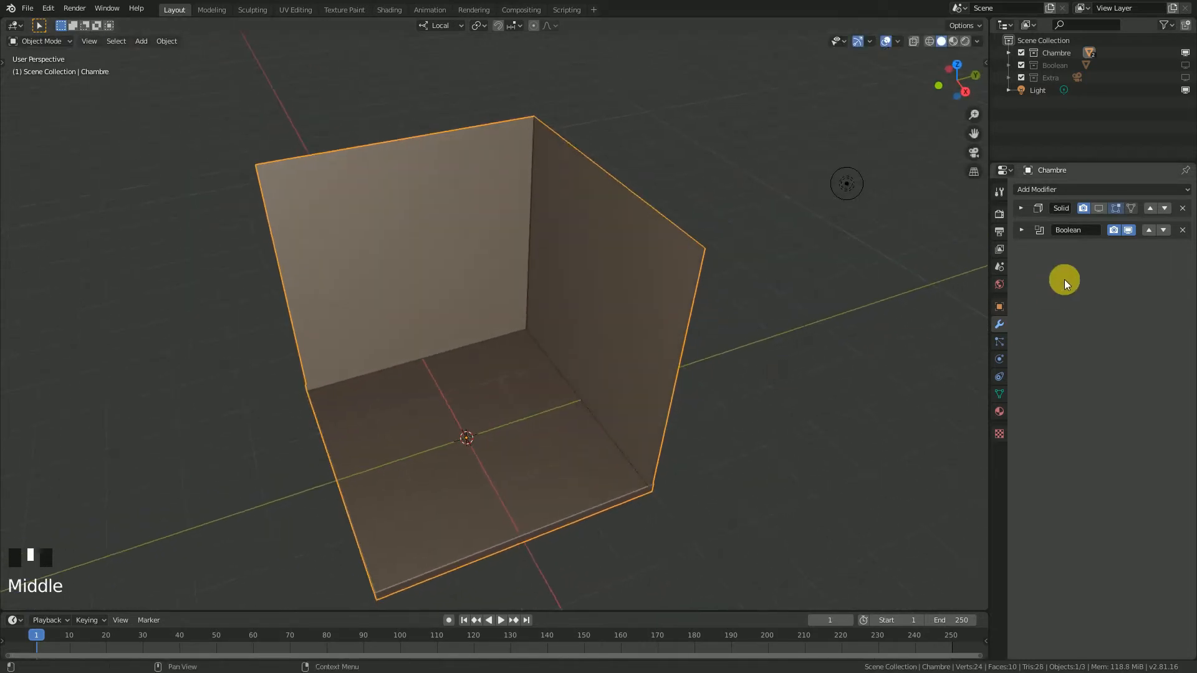
Step: Turn off the viewport display of the Boolean modifier on the duplicated room object
left_click(1129, 230)
middle_click_drag(697, 293, 679, 308)
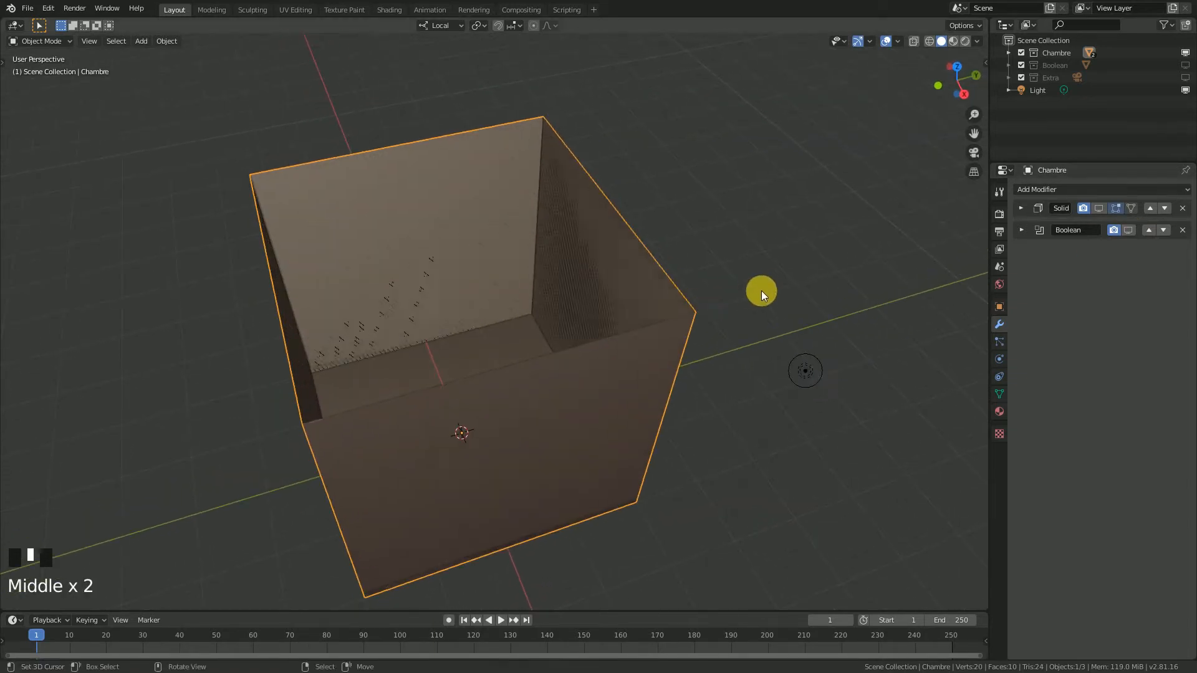
middle_click_drag(561, 293, 570, 279)
Step: In Edit Mode, move the duplicate's front-left side face inward about 1.5 m along local Y
key("Tab")
middle_click_drag(499, 304, 438, 332)
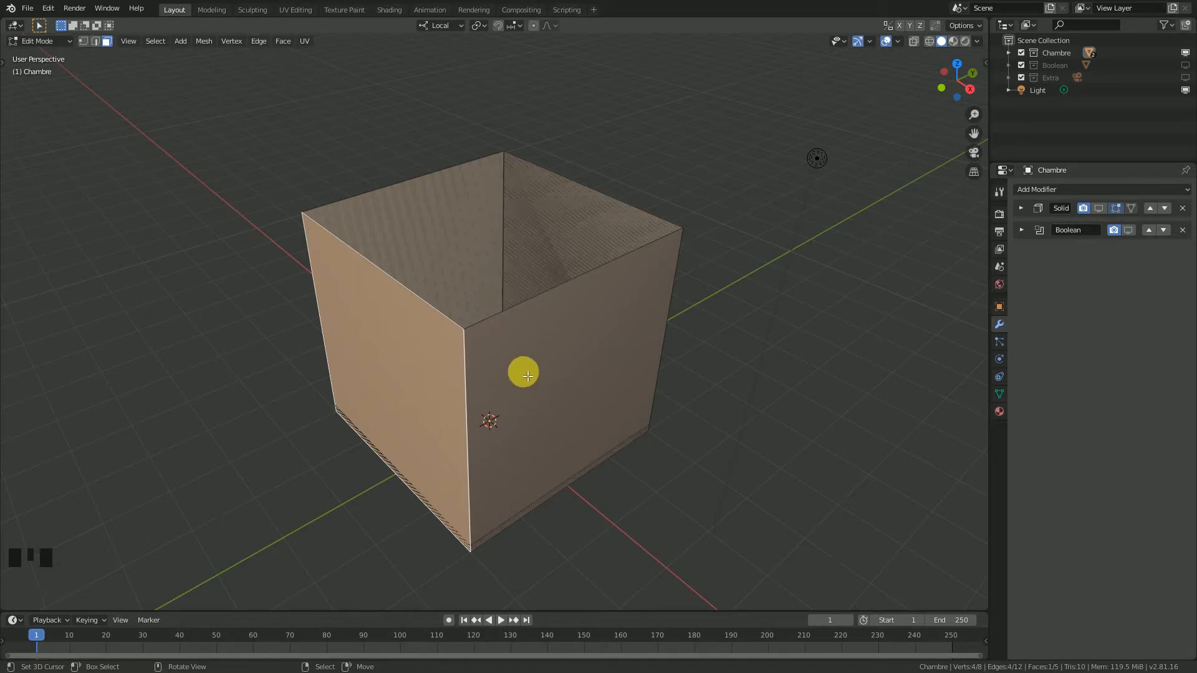
key("g")
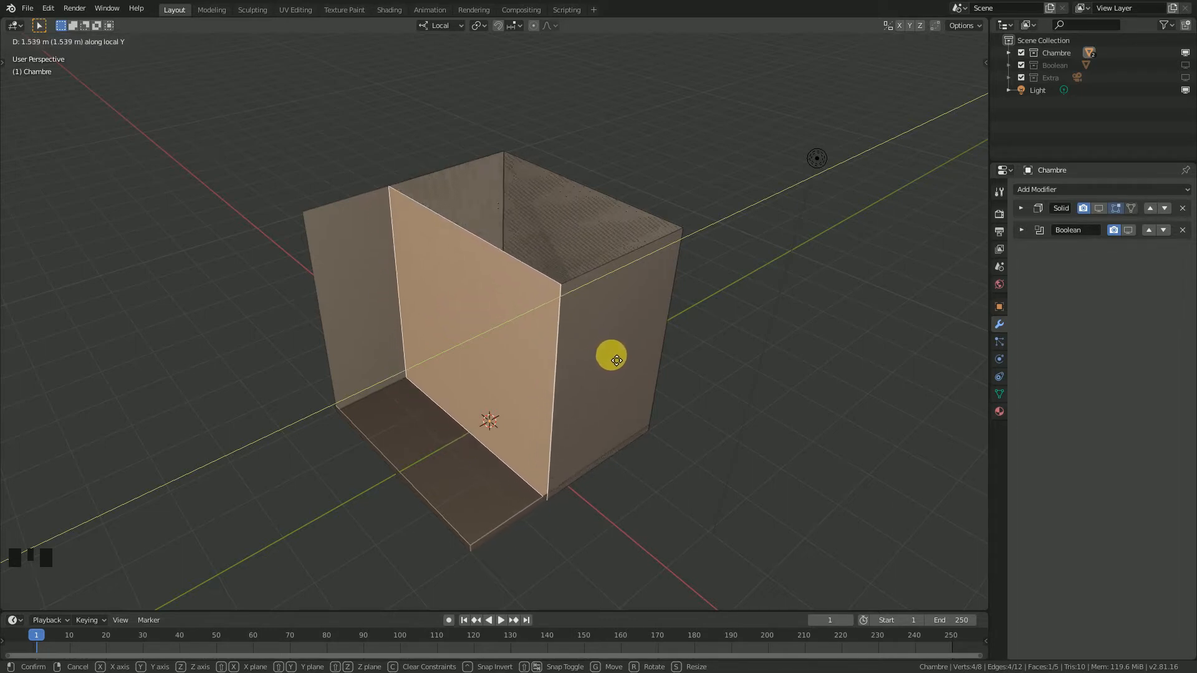
left_click(678, 428)
Step: Move the duplicate's front-right side face slightly inward along the local X axis, away from the floor's edge
right_click(620, 343)
middle_click_drag(620, 342, 645, 379)
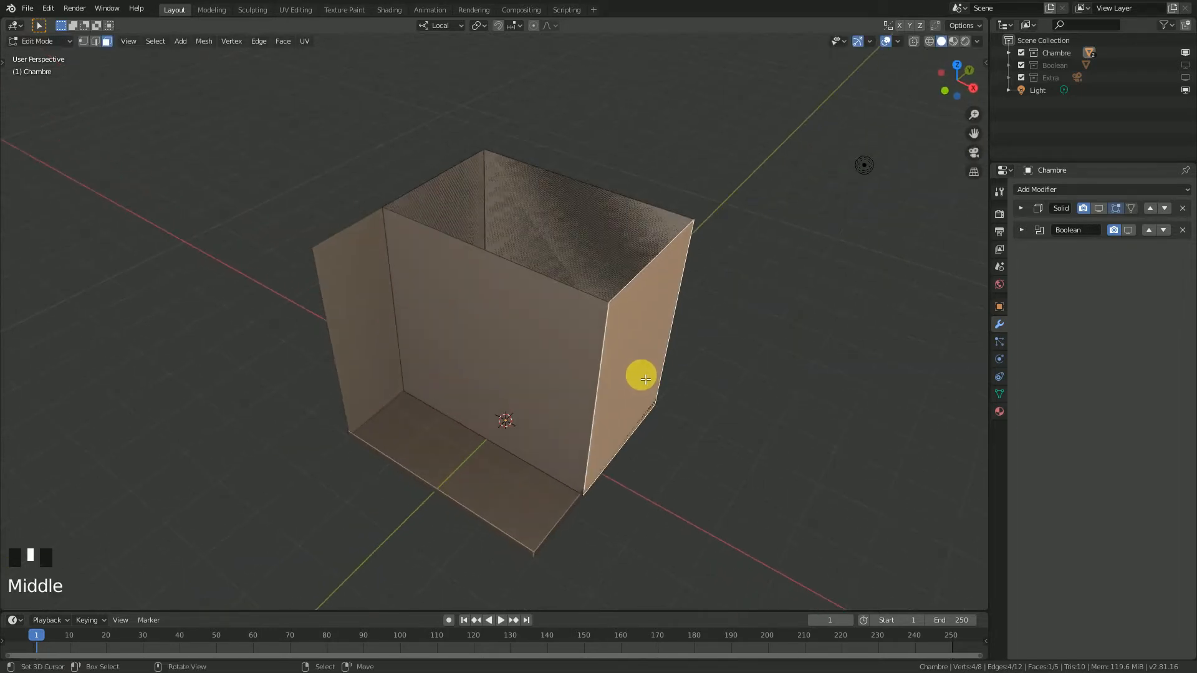
key("g")
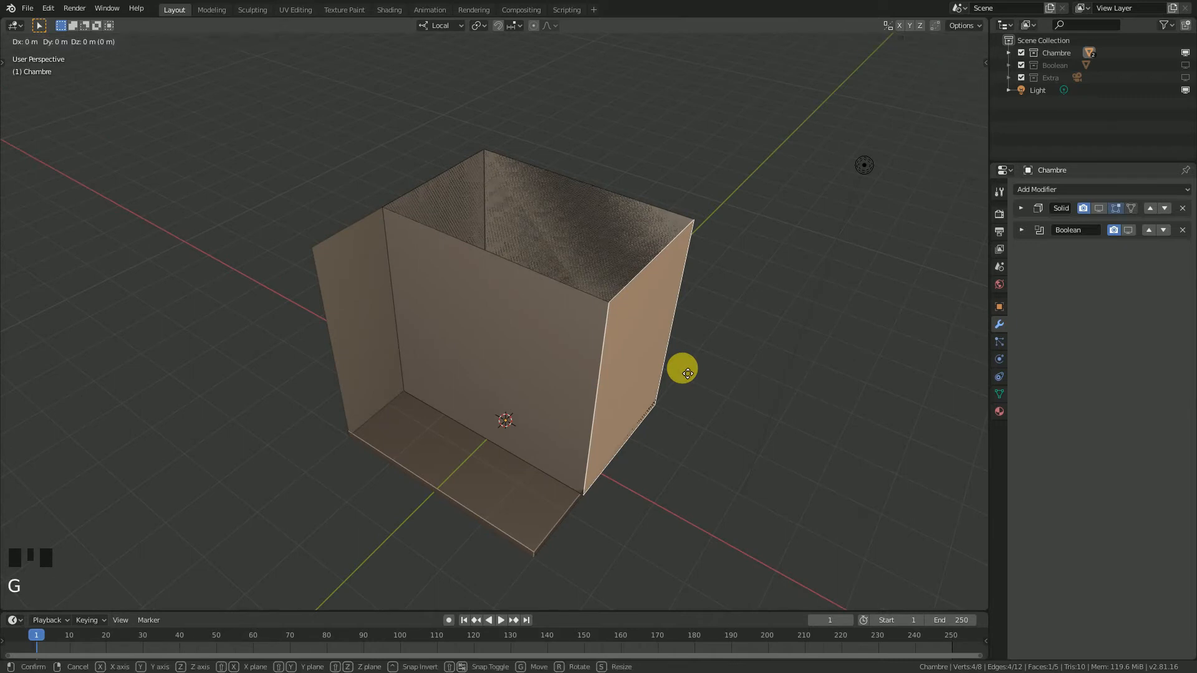
key("x")
key("x")
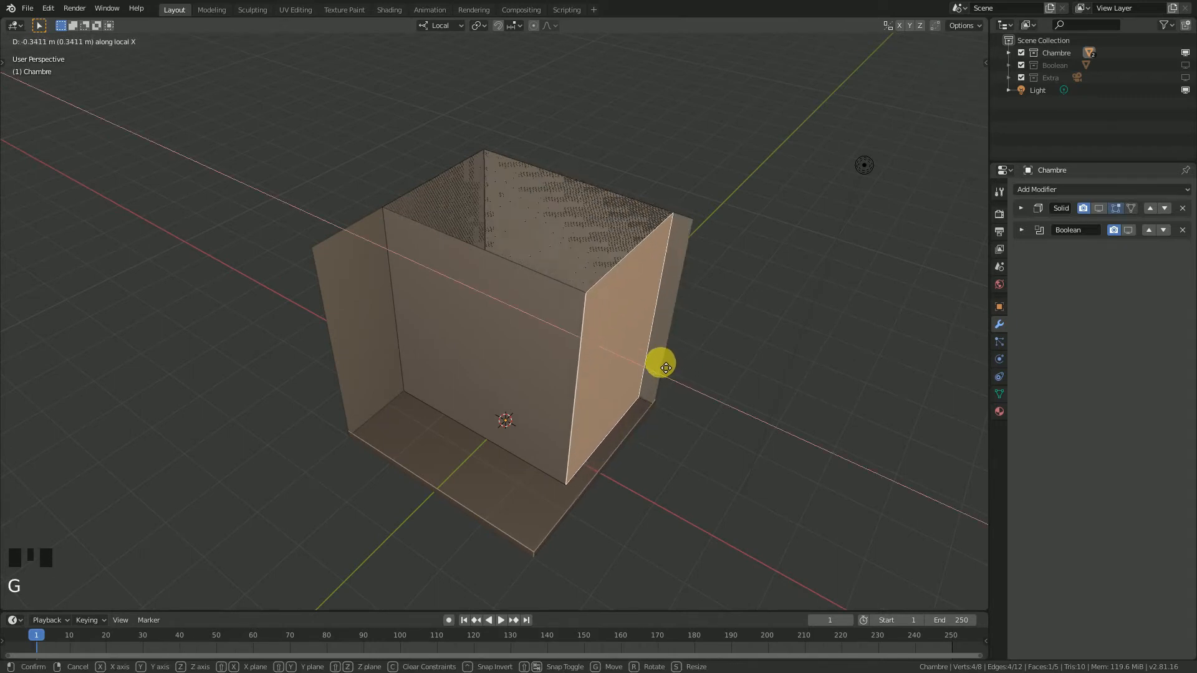
left_click(656, 367)
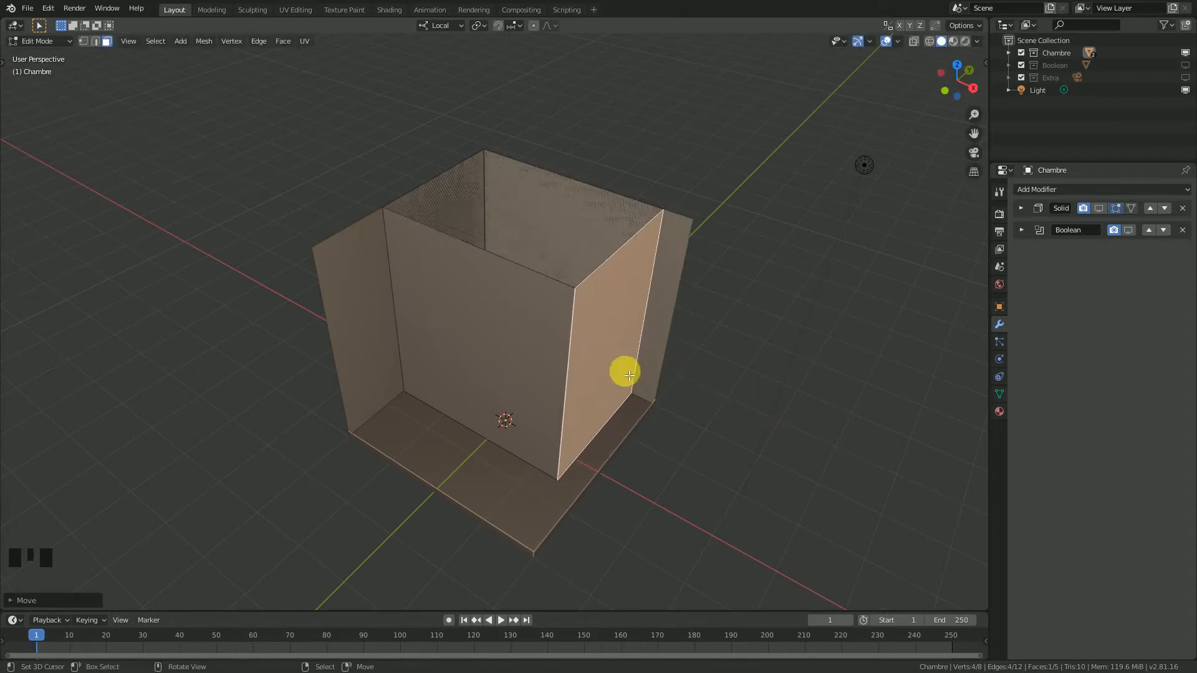
Step: Select the duplicate's open top edge loop in vertex mode and lower it about 2.55 m along local Z
middle_click_drag(622, 372, 582, 350)
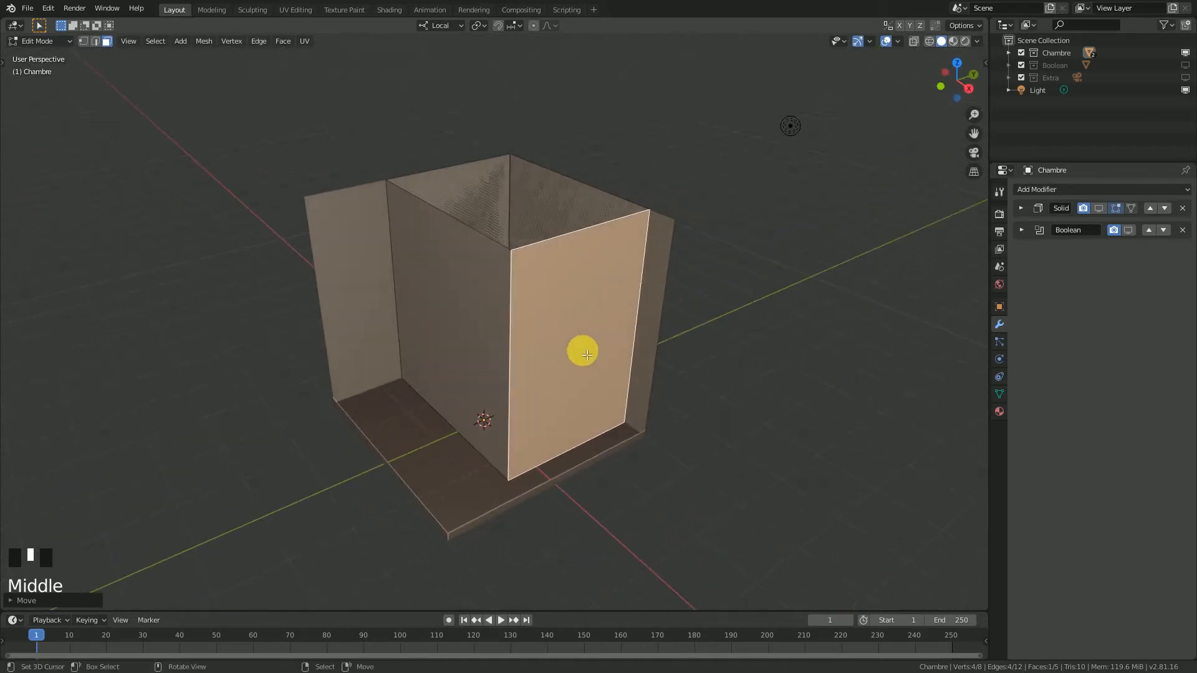
scroll(507, 302, "up", 2)
middle_click_drag(507, 301, 524, 380)
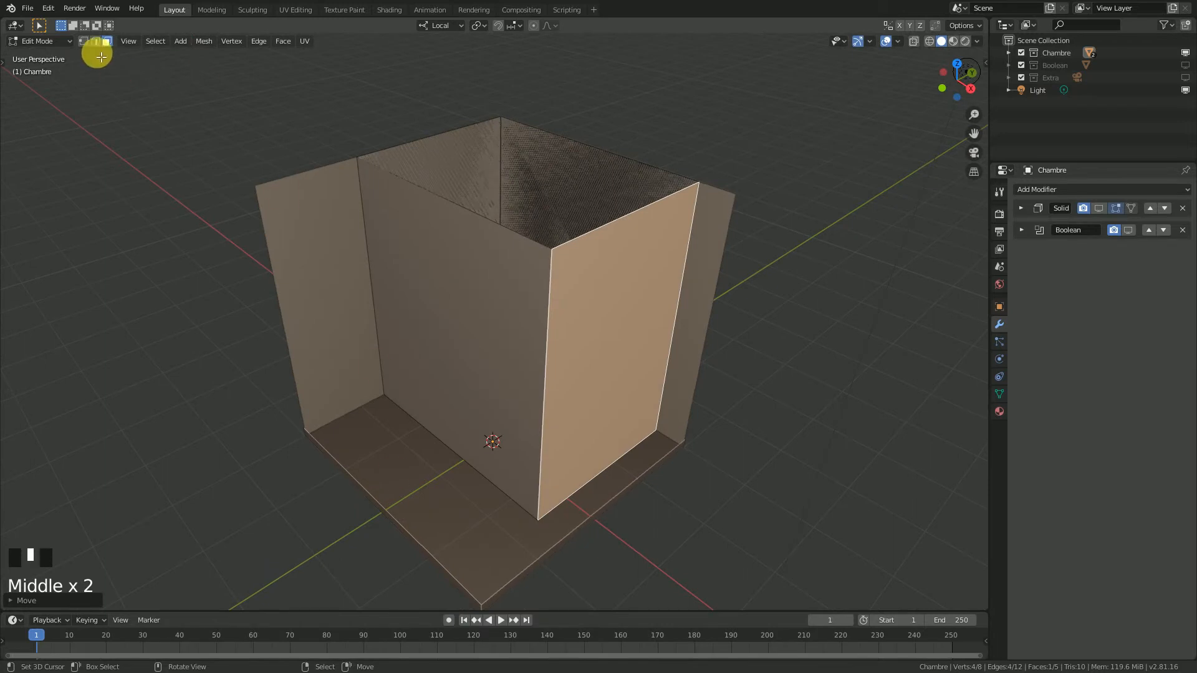
left_click(84, 41)
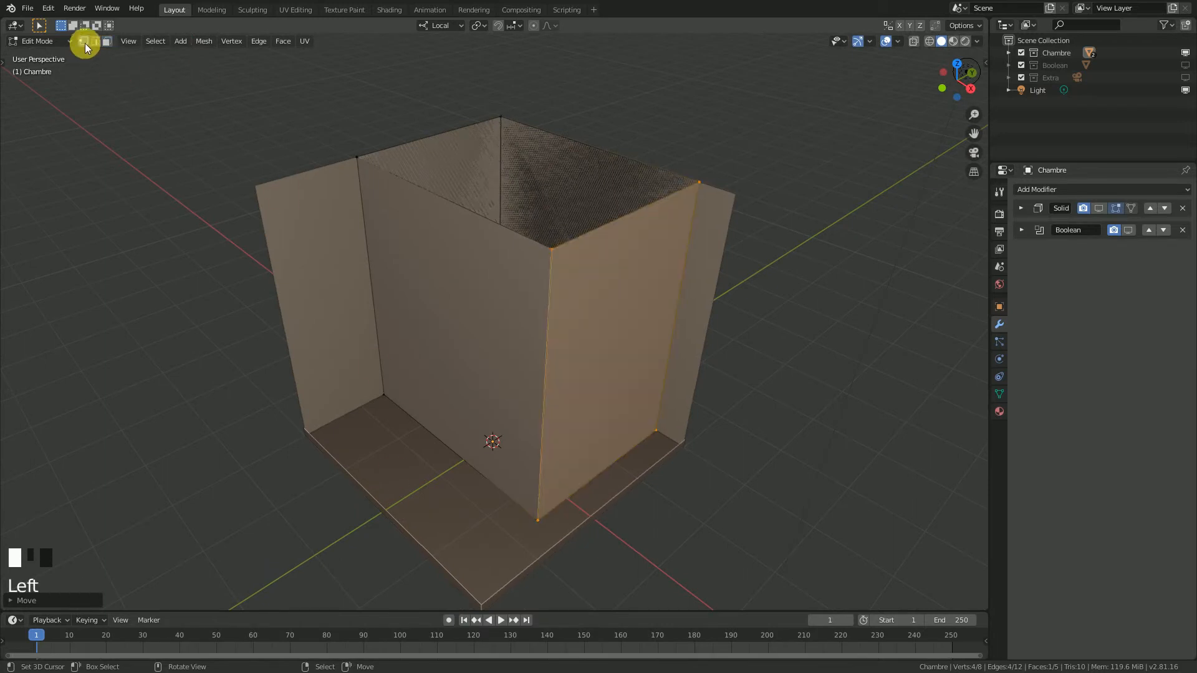
right_click(534, 246, "alt")
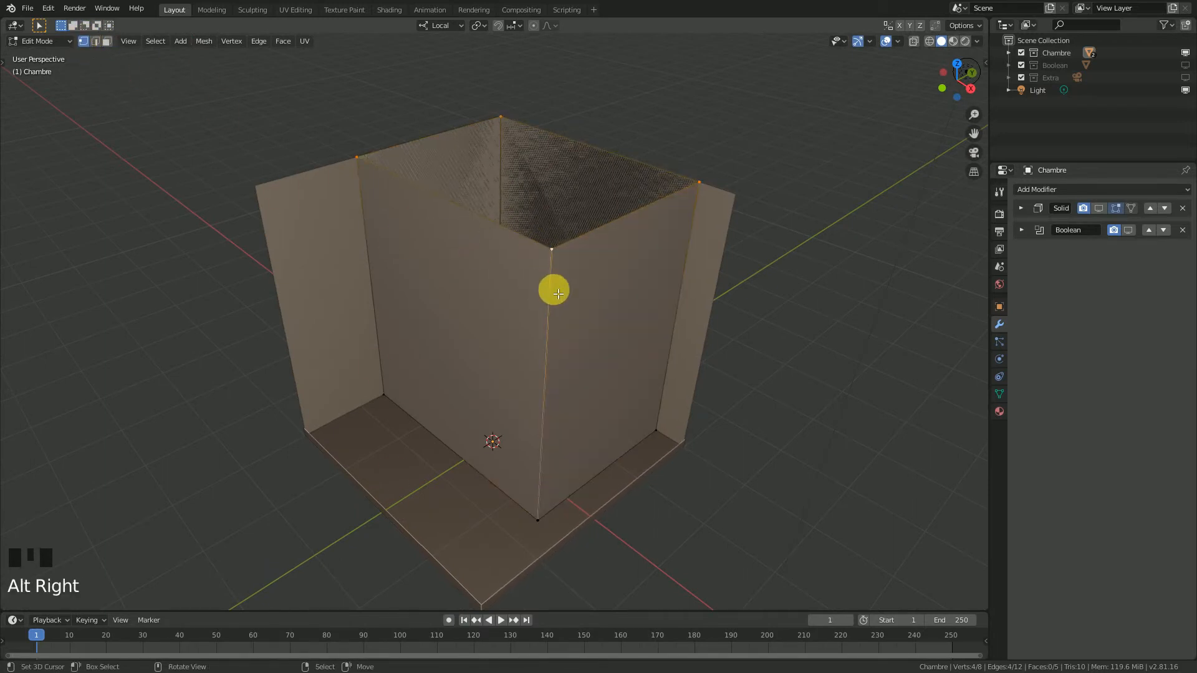
key("g")
key("z")
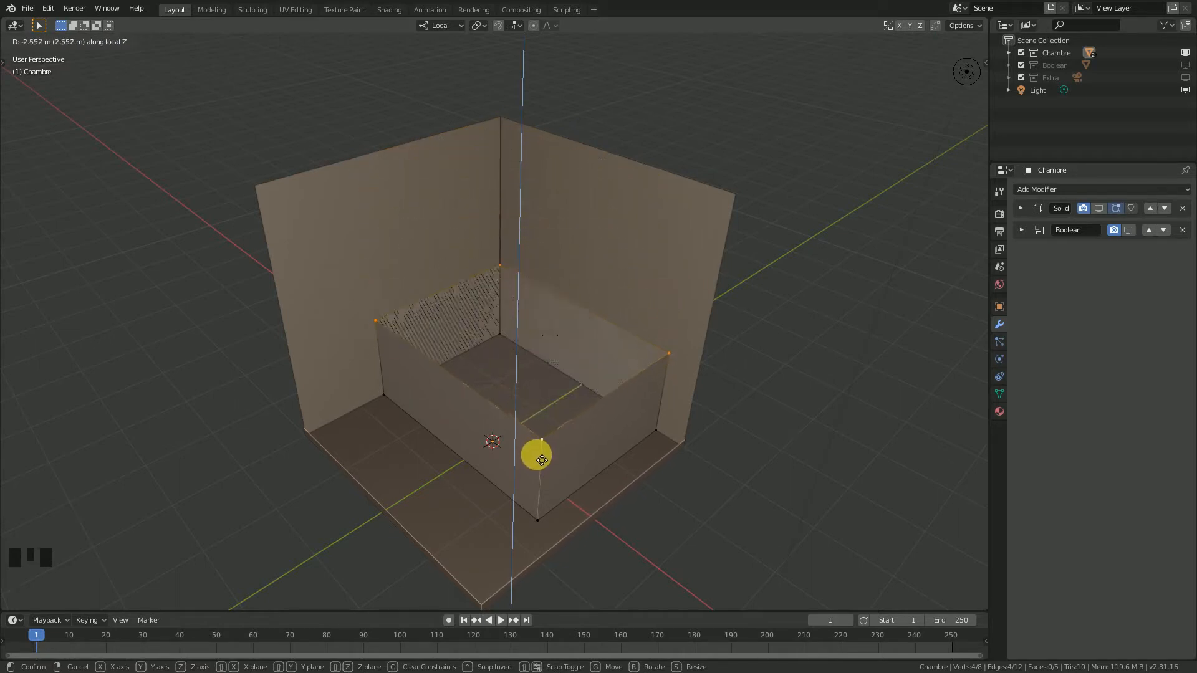
left_click(536, 459)
Step: Lower the top edge loop slightly further along local Z and fill it with a face
middle_click_drag(537, 460, 556, 377)
scroll(541, 423, "up", 2)
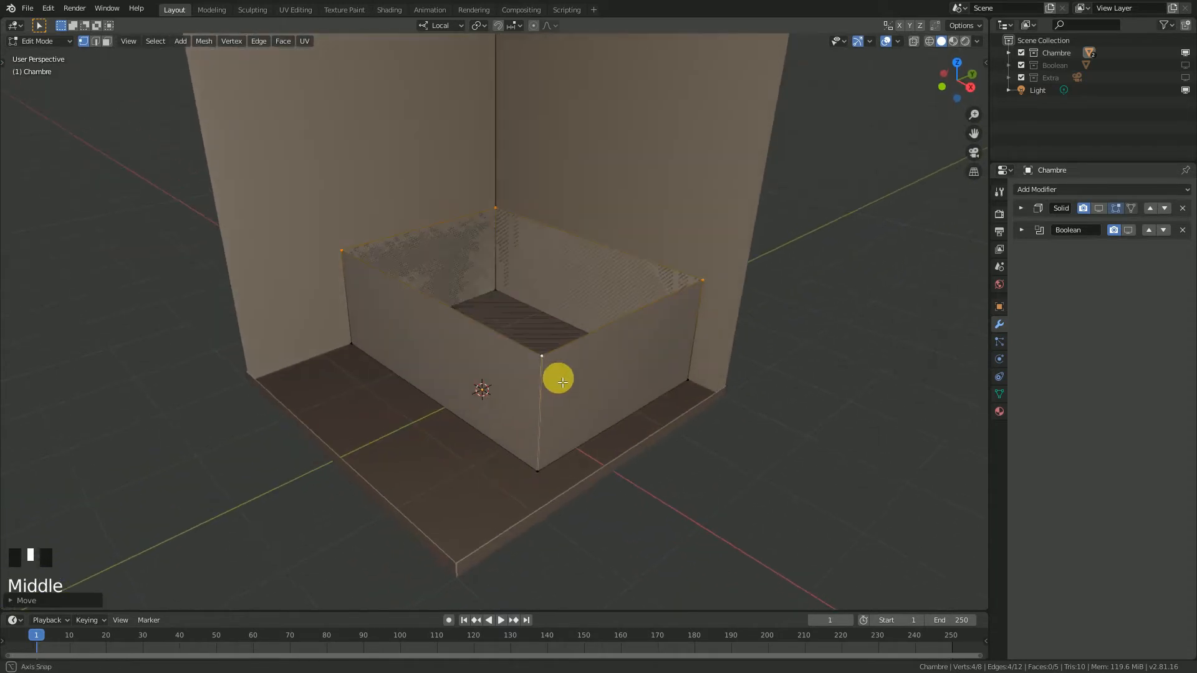
key("g")
middle_click(567, 345)
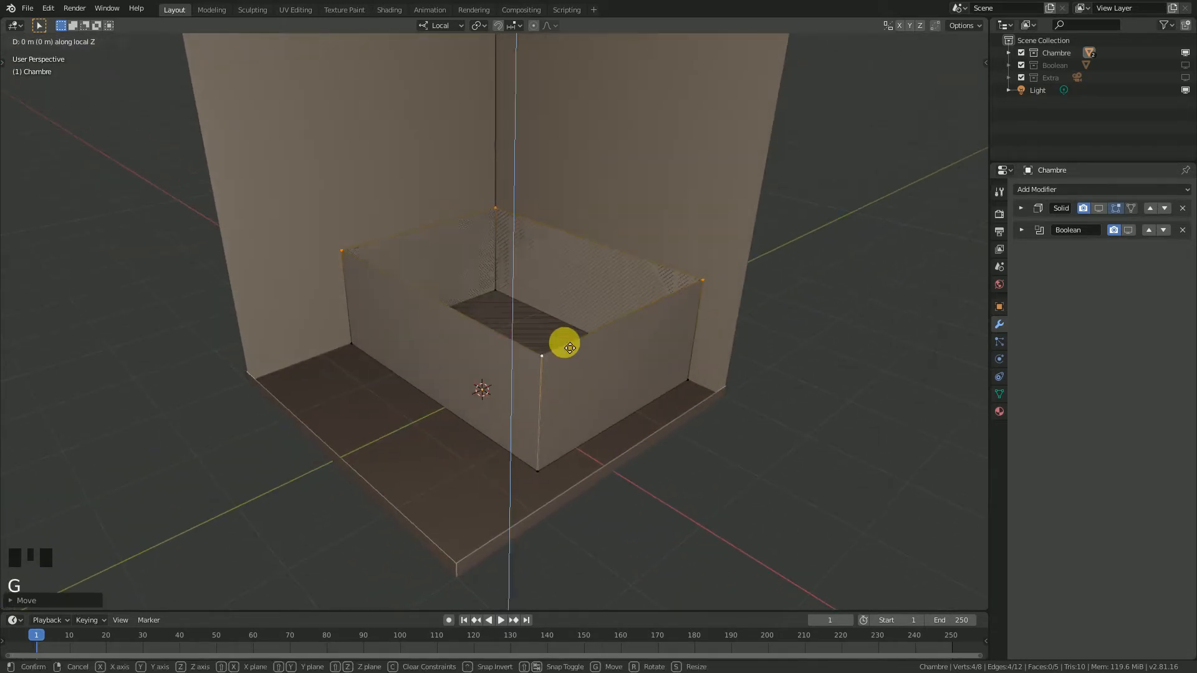
left_click(558, 362)
mouse_move(536, 368)
middle_mouse_down()
mouse_move(481, 366)
mouse_move(519, 362)
mouse_move(492, 350)
mouse_move(529, 355)
middle_mouse_up()
key("f")
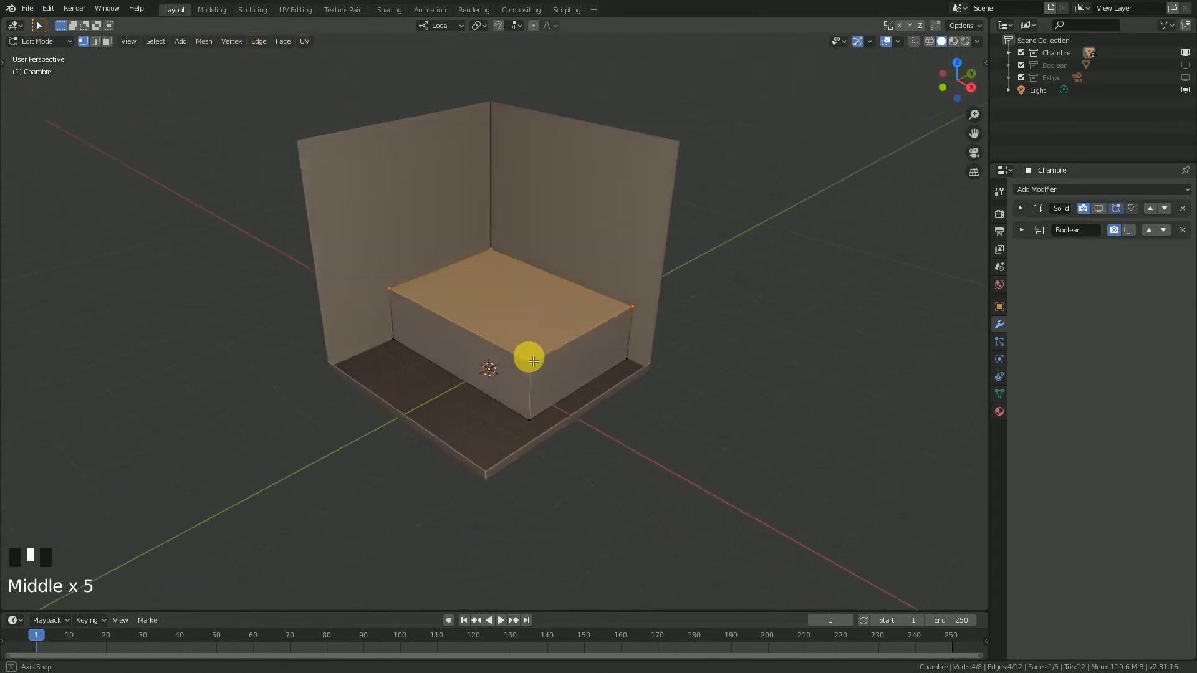
scroll(507, 360, "up", 1)
scroll(451, 387, "up", 1)
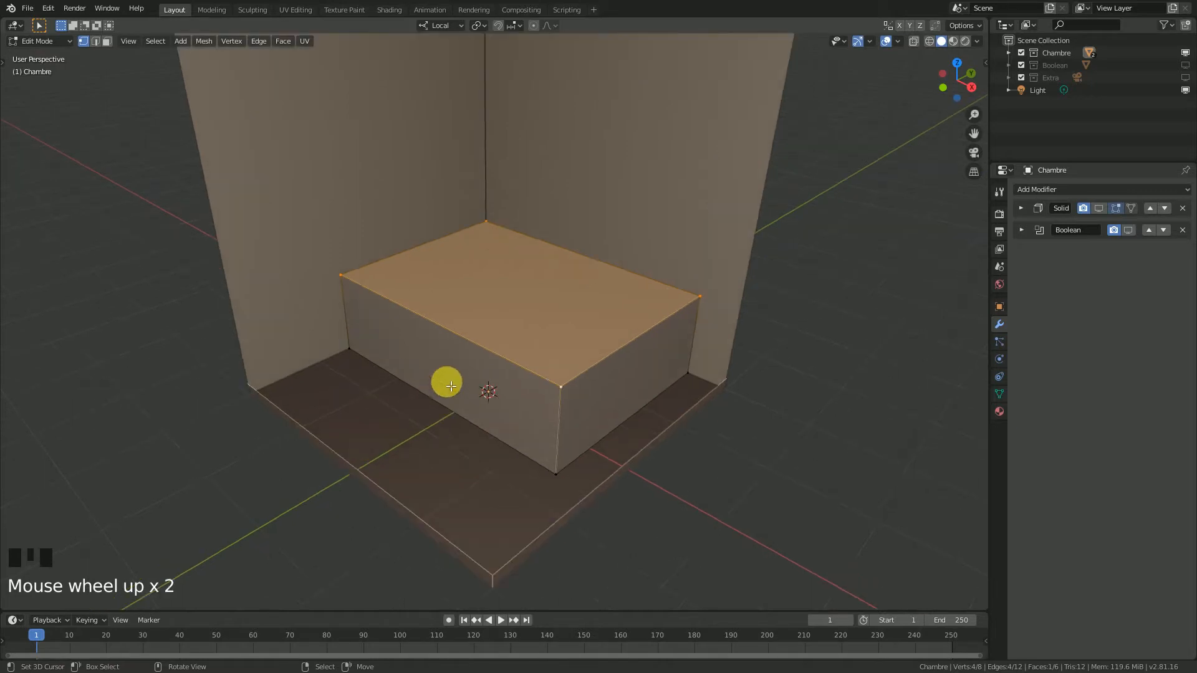
Step: Select the block's long front-left face in face mode and move it inward about 0.45 m along local Y
middle_click_drag(444, 383, 425, 384)
left_click(107, 41)
right_click(434, 363)
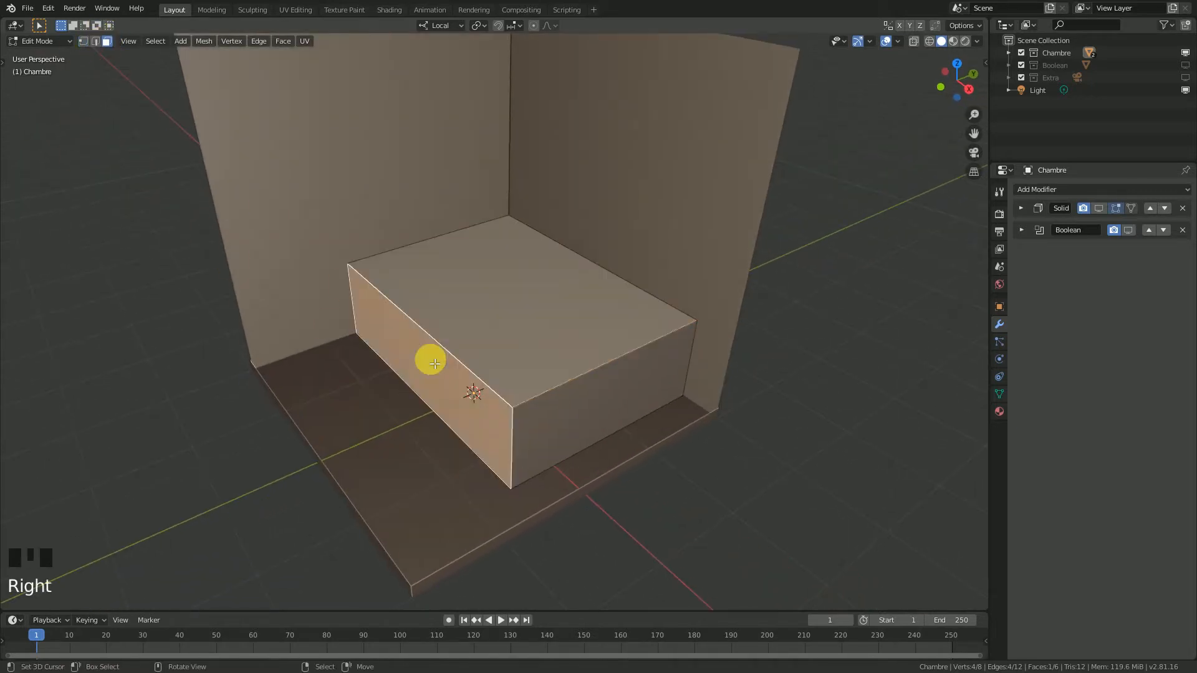
key("g")
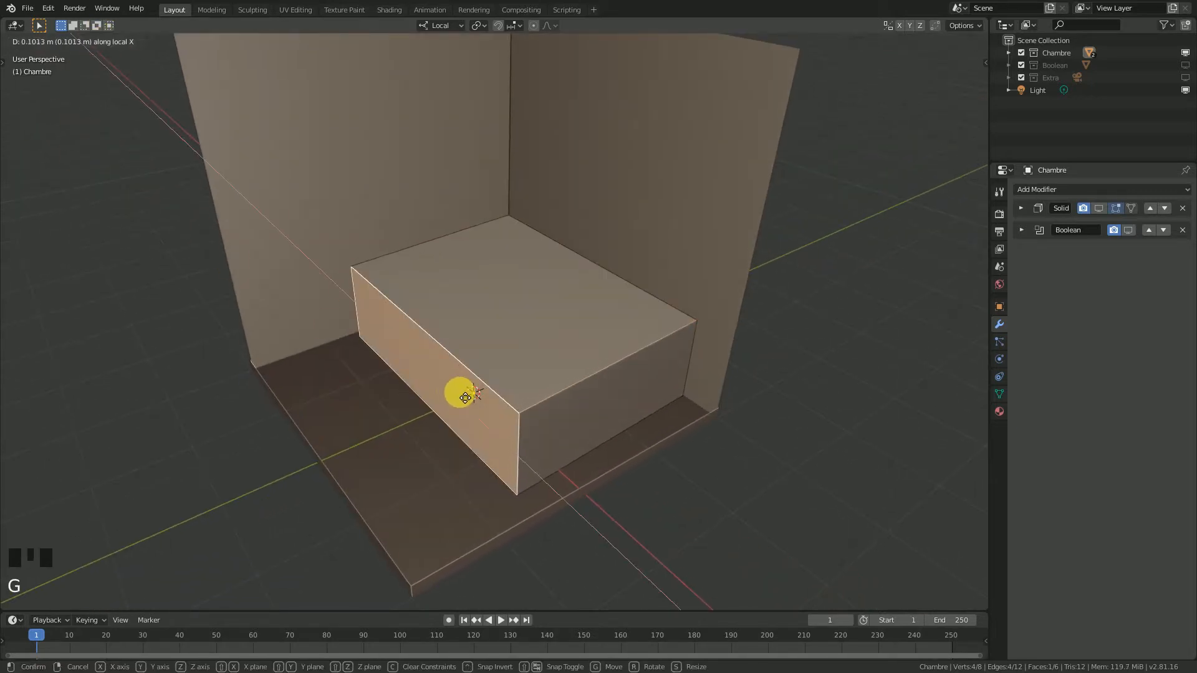
key("y")
key("y")
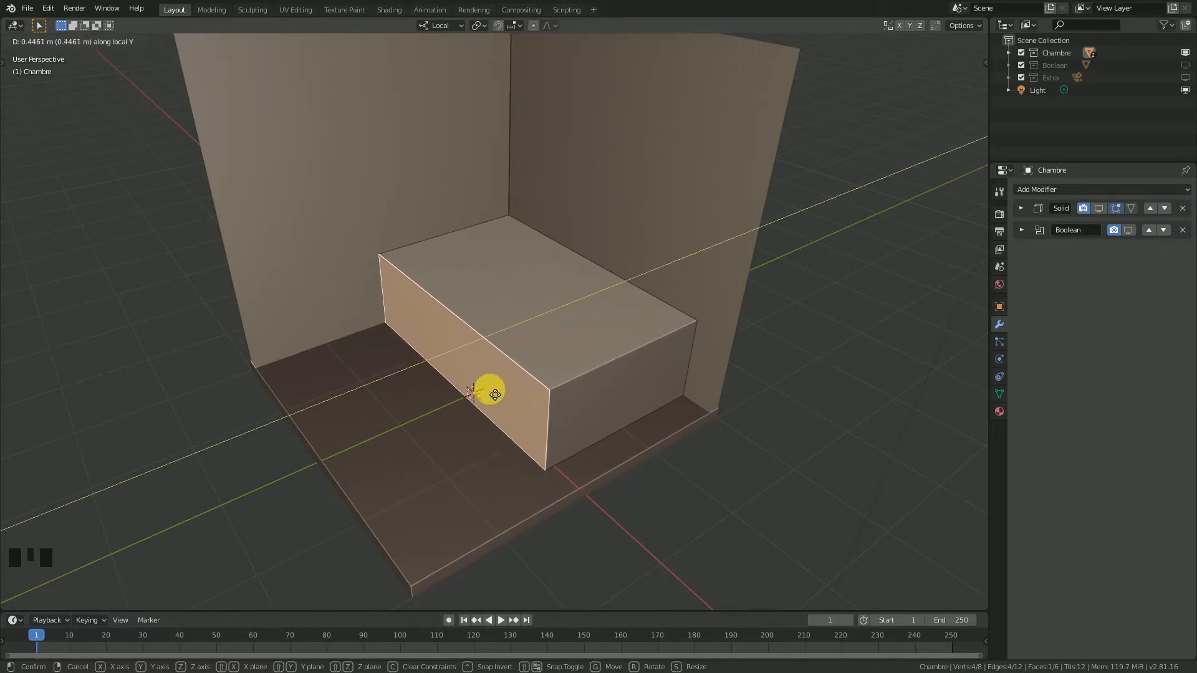
left_click(494, 397)
mouse_move(489, 392)
middle_mouse_down()
mouse_move(540, 390)
mouse_move(499, 395)
middle_mouse_up()
Step: Leave Edit Mode, then duplicate the block and shift the copy along its negative local Y axis, partly overlapping the original
key("Tab")
middle_click_drag(555, 352, 550, 309)
scroll(508, 402, "up", 2)
scroll(527, 400, "up", 1)
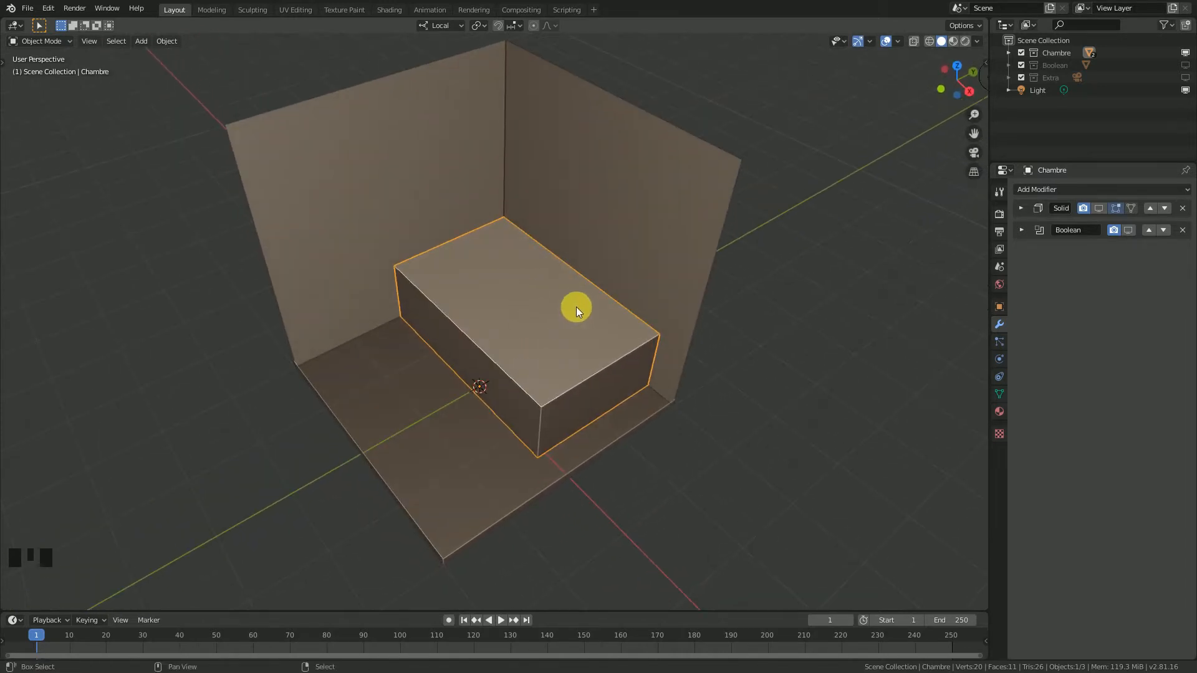
key("shift+d")
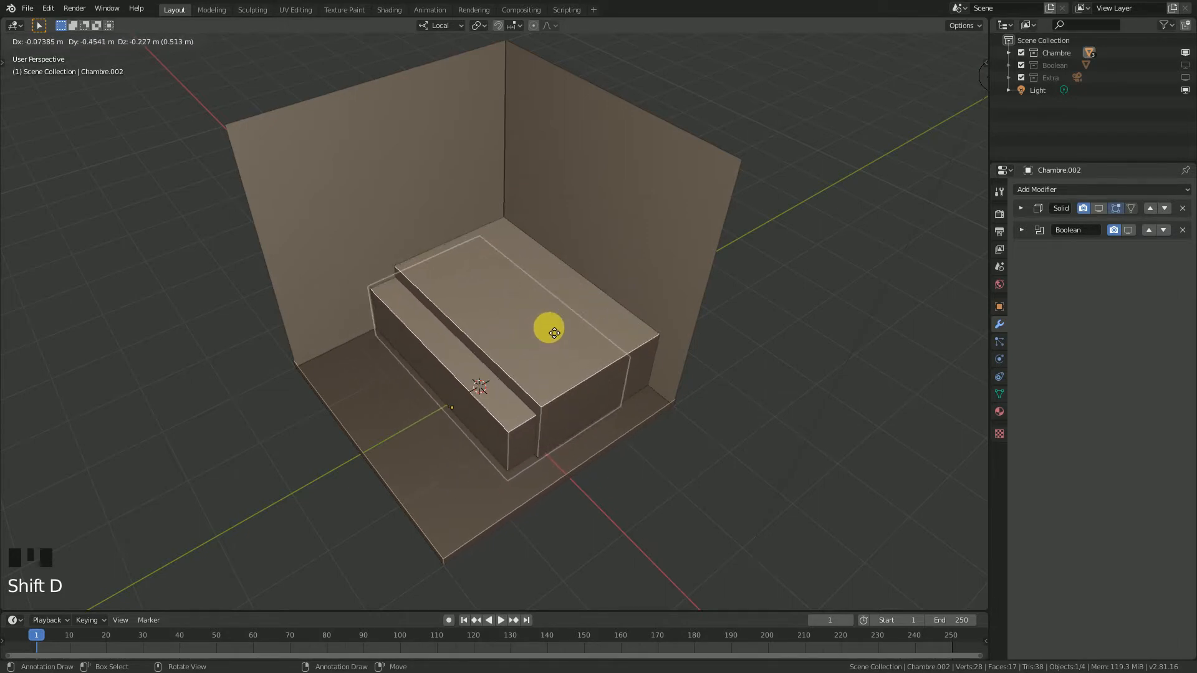
key("y")
key("y")
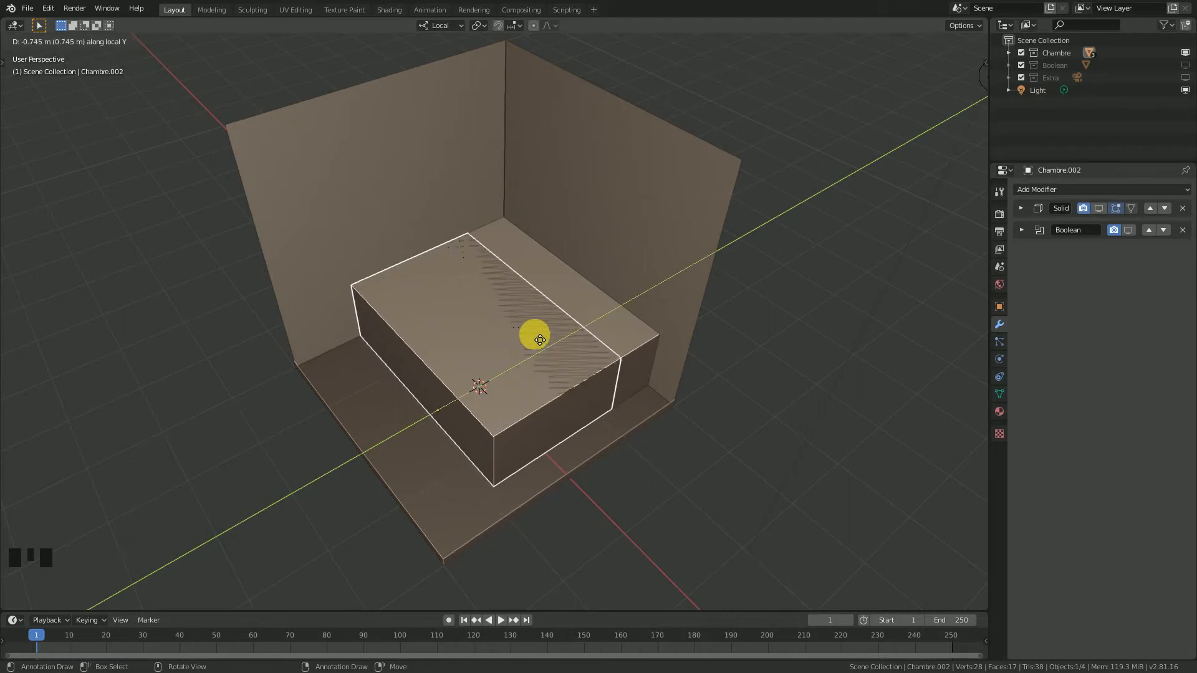
left_click(528, 343)
Step: Move the duplicated block along its local X axis until it extends past the front-right edge of the floor
key("g")
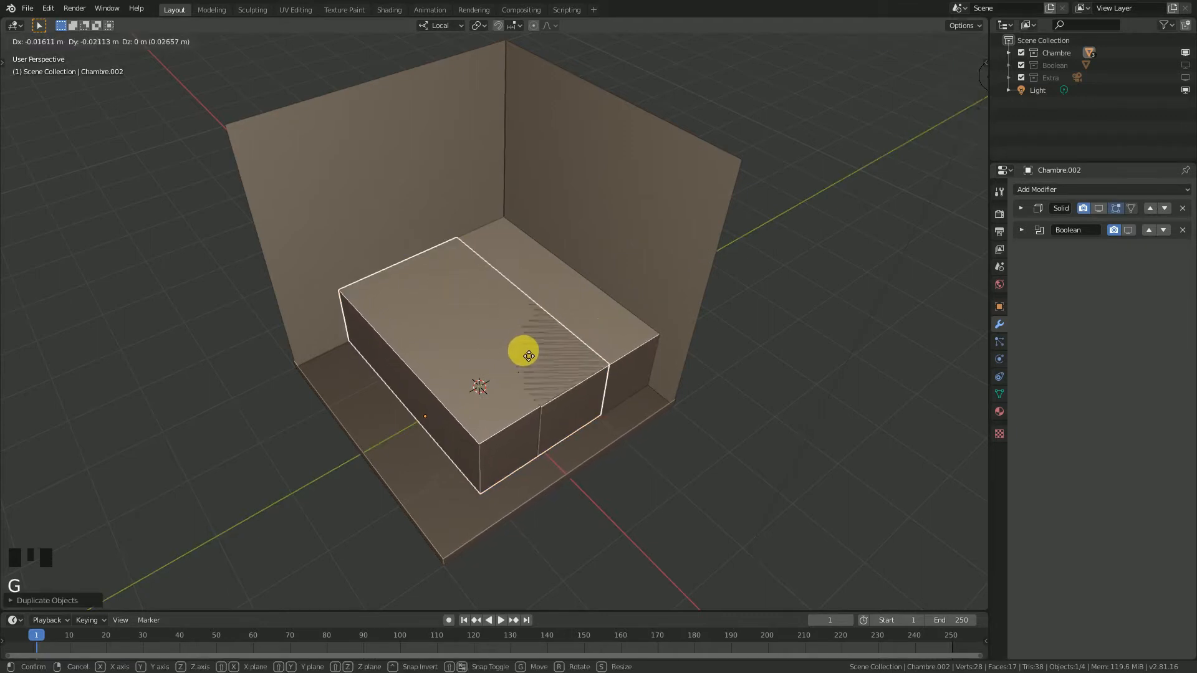
key("x")
key("x")
left_click(547, 414)
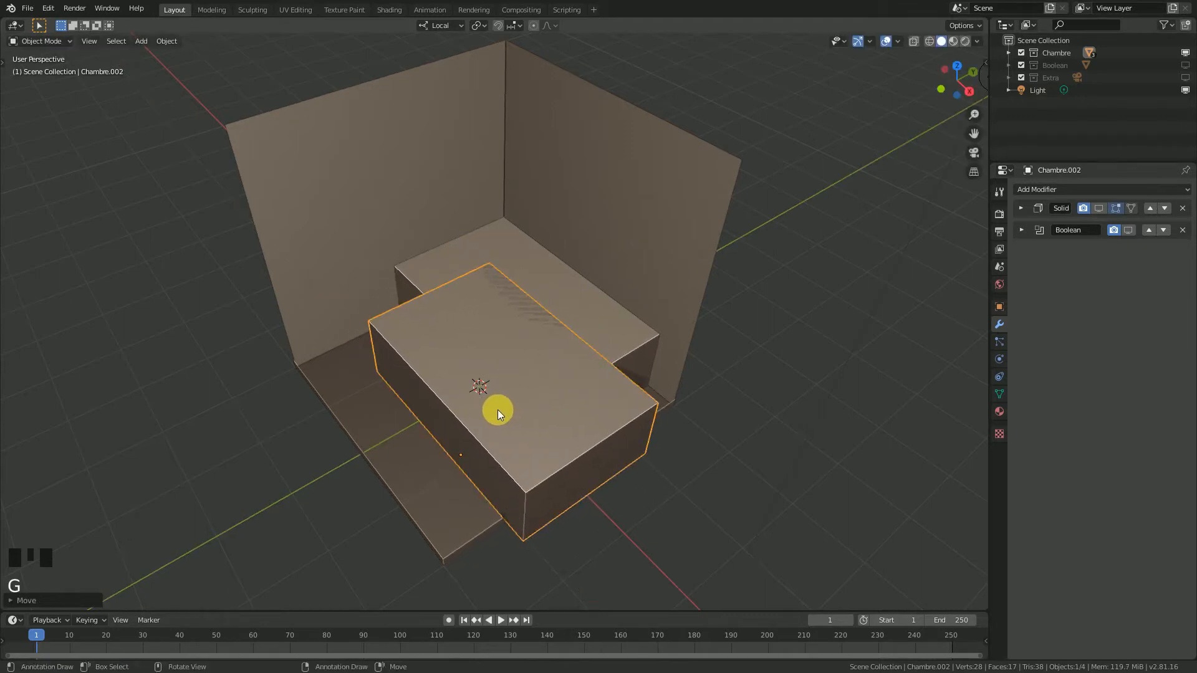
Step: Scale the duplicated block taller along its local Z axis and lower it along local Z until it passes below the floor
middle_click_drag(498, 409, 1068, 299)
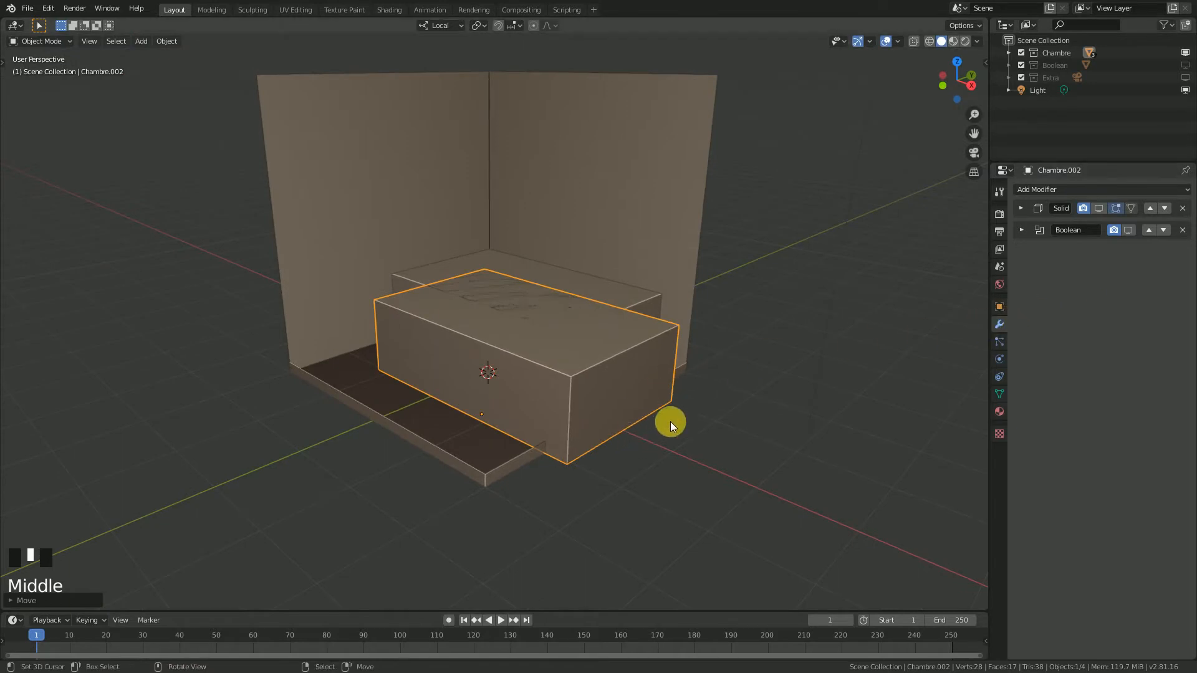
key("s")
key("z")
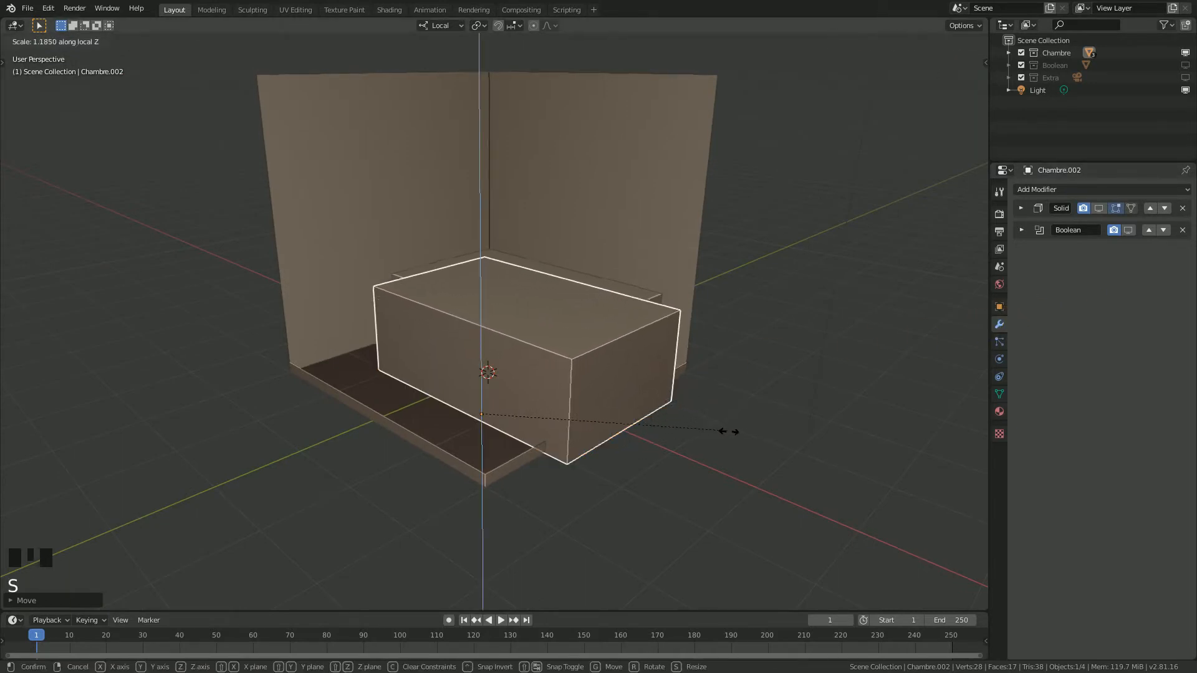
left_click(769, 447)
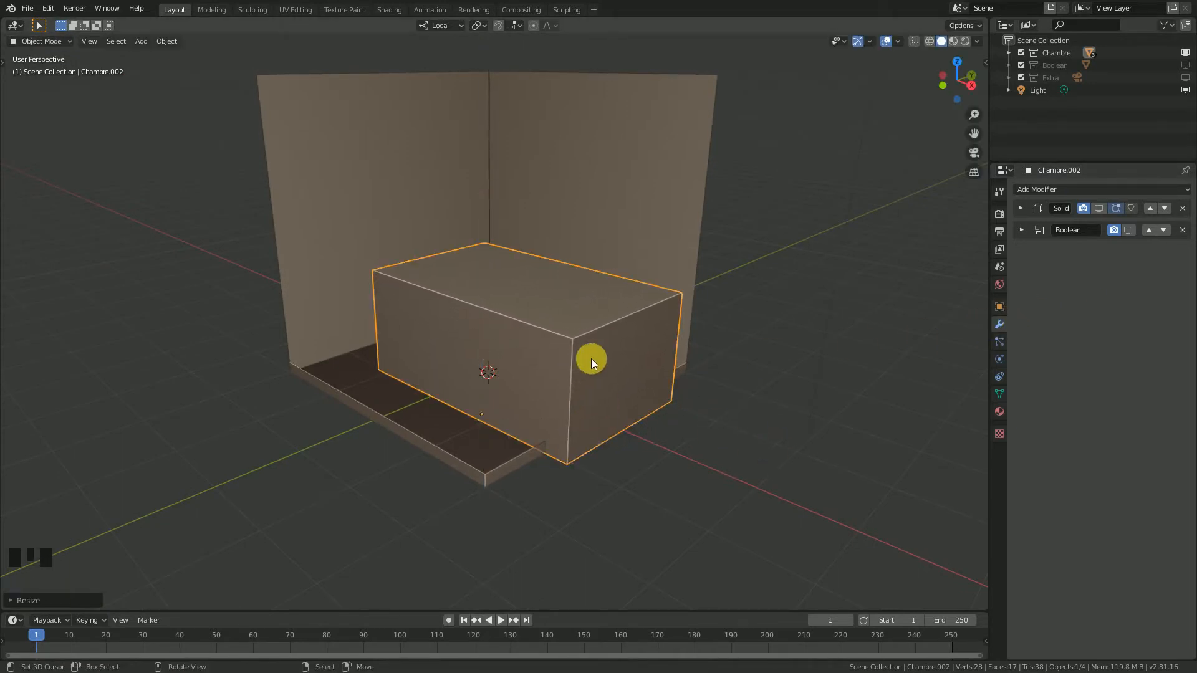
key("g")
key("z")
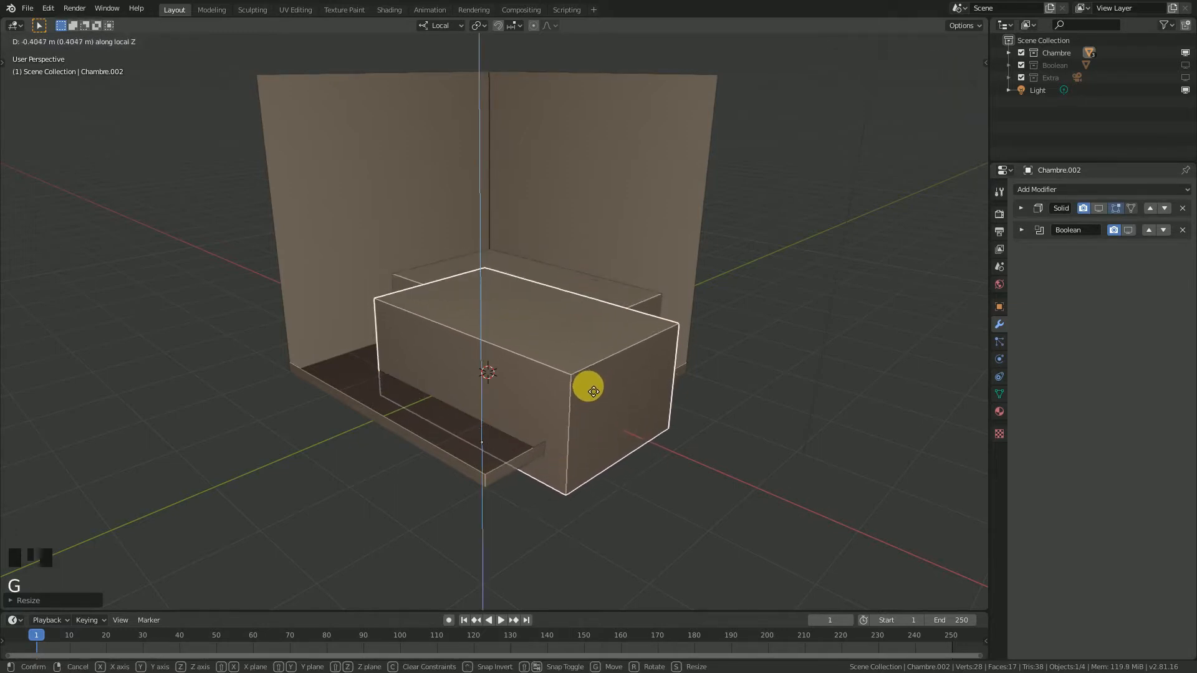
left_click(590, 383)
middle_click_drag(589, 383, 529, 402)
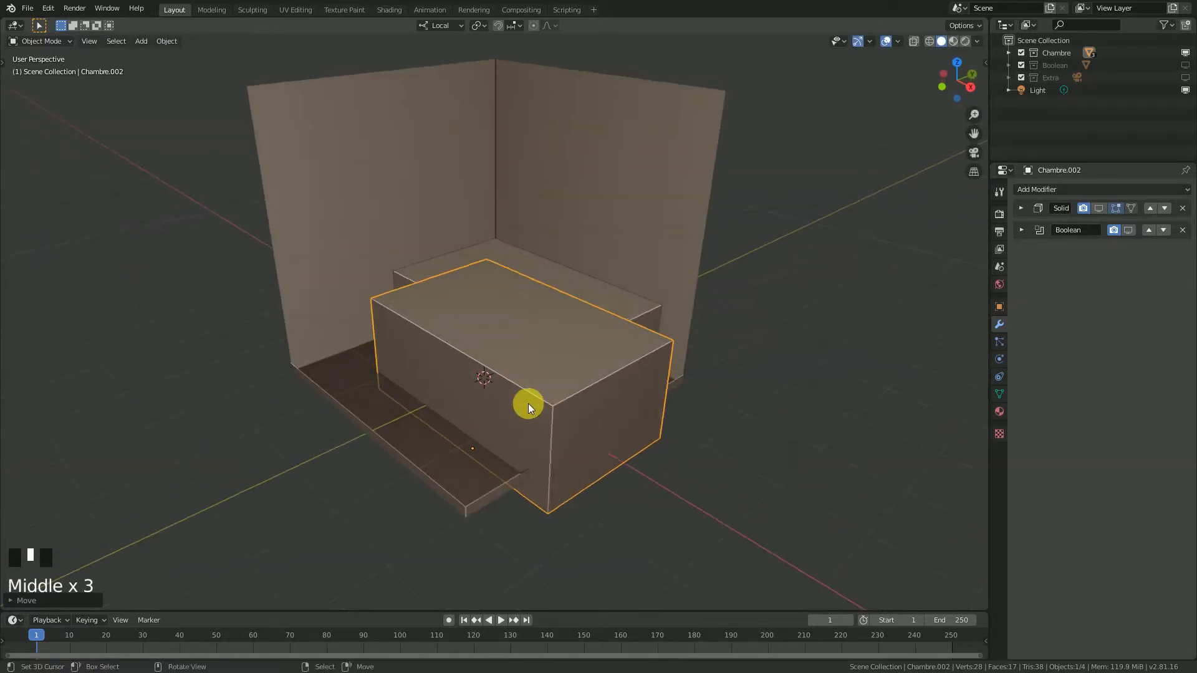
Step: Set the duplicated block's viewport display to wireframe so the original block shows through it
left_click(998, 305)
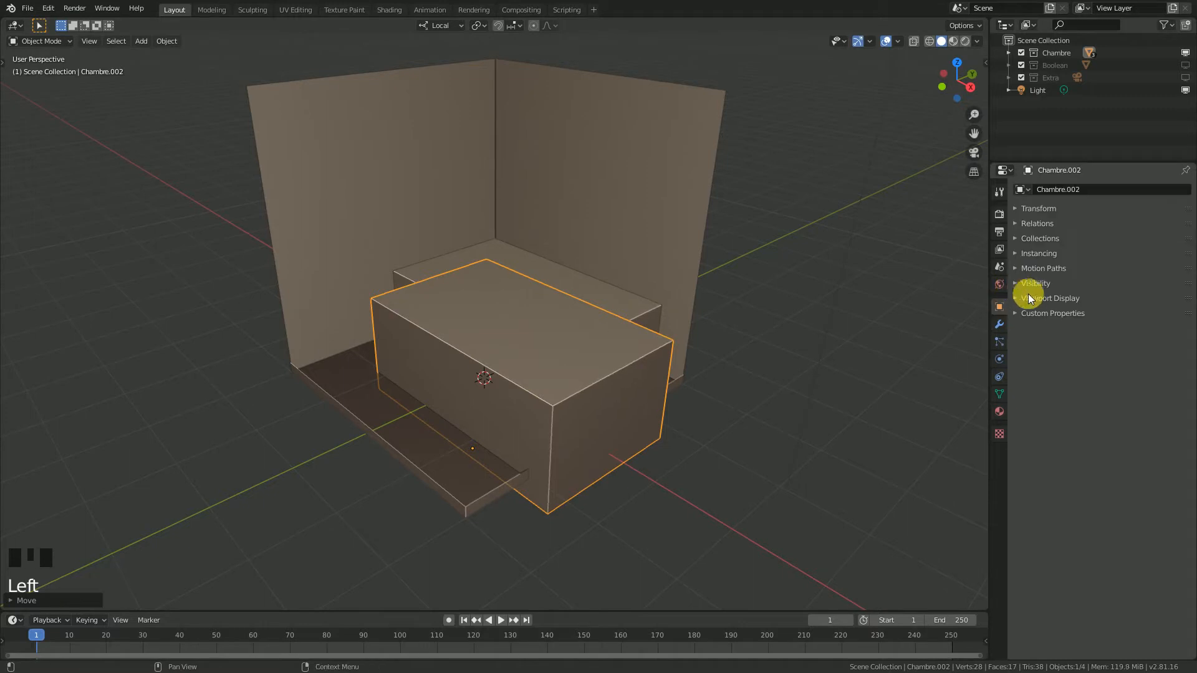
left_click(1032, 300)
left_click_drag(1104, 373, 1106, 402)
left_click(1013, 300)
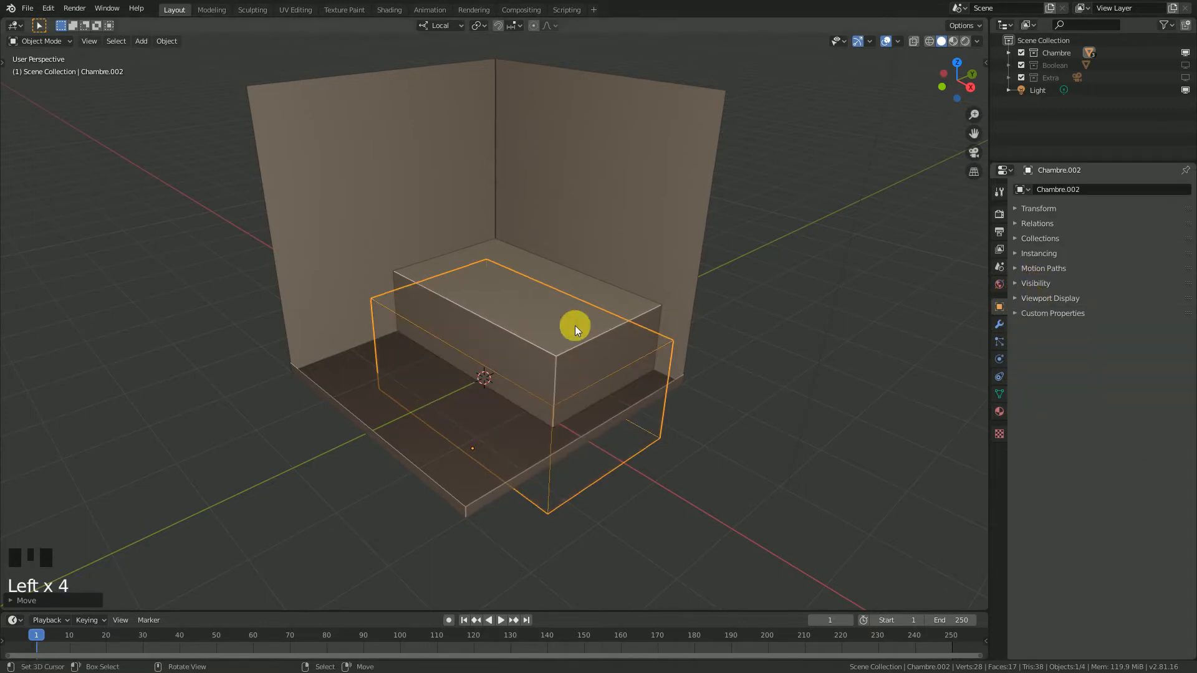
mouse_move(575, 325)
middle_mouse_down()
mouse_move(537, 326)
mouse_move(569, 344)
middle_mouse_up()
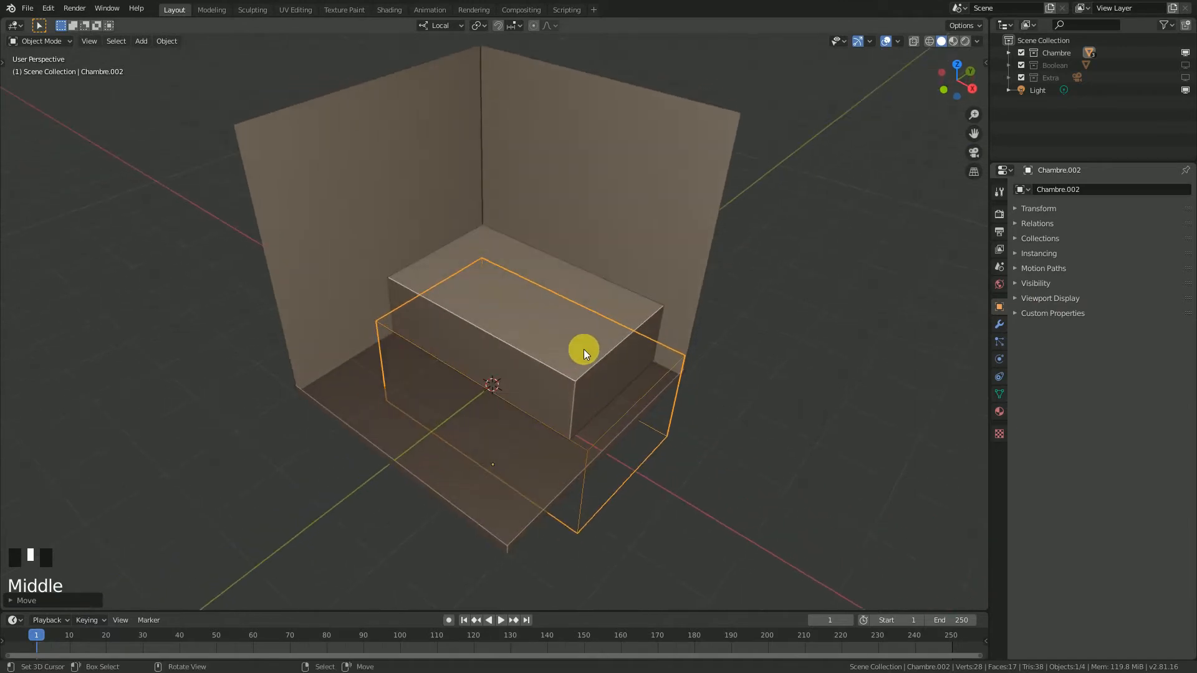
Step: From the top view, move the wireframe block about 0.375 m along X and -0.31 m along Y, away from the room's back corner
key("KP_7")
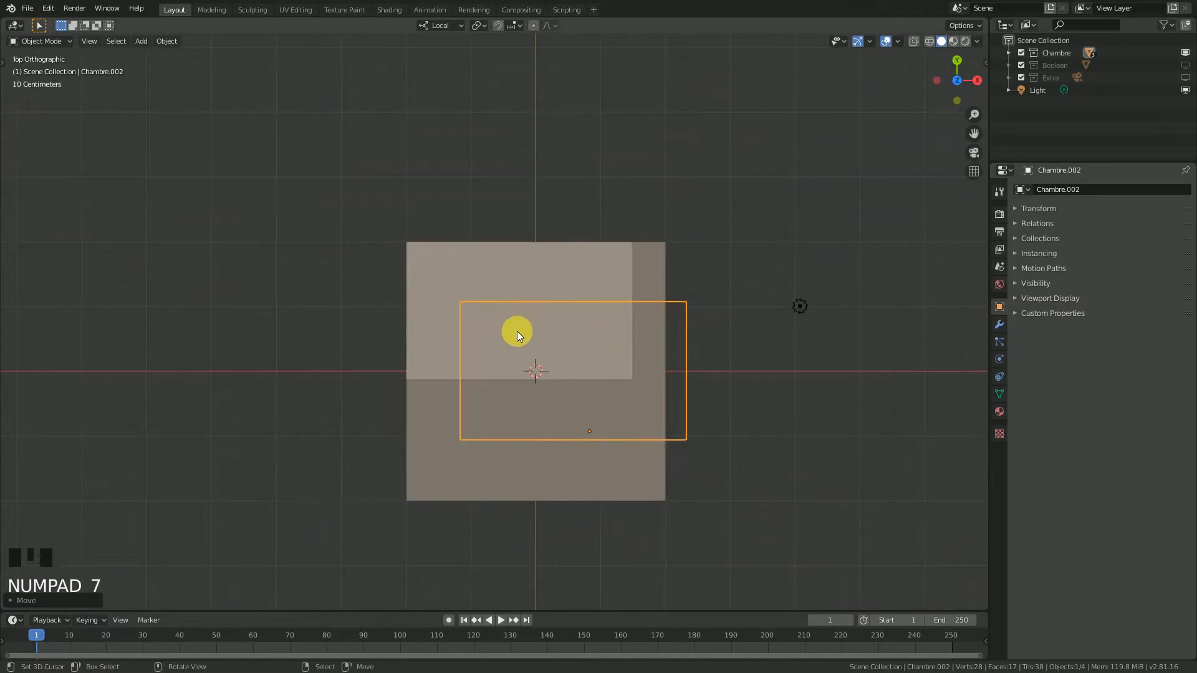
key("g")
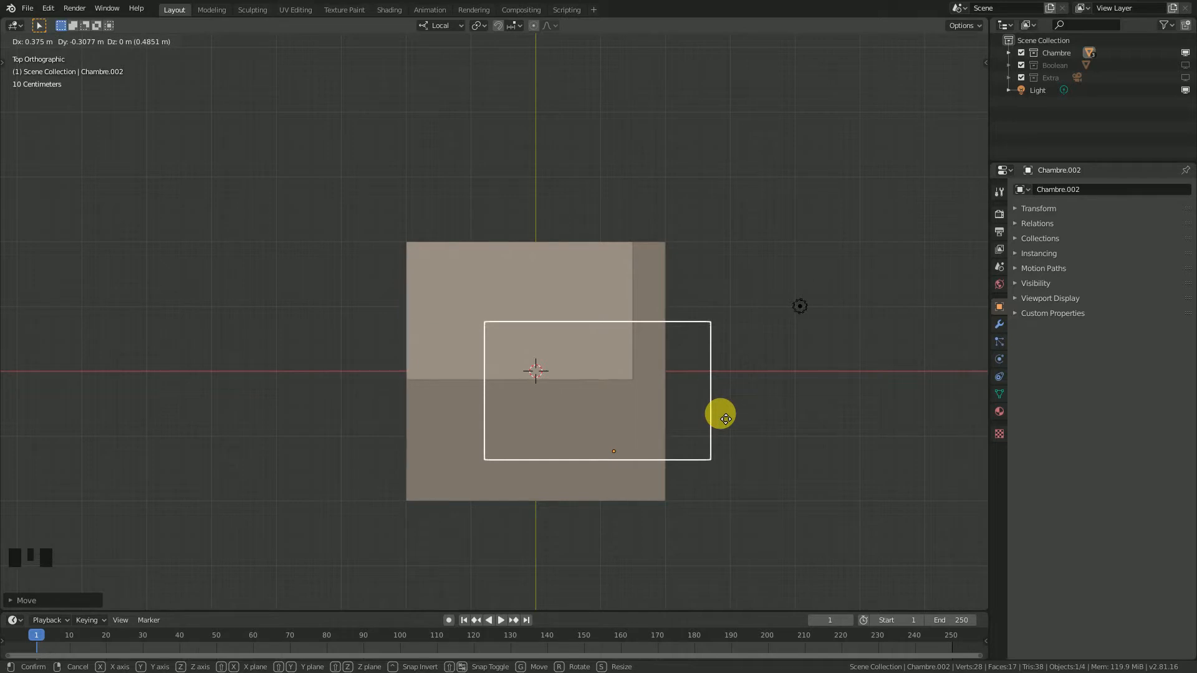
left_click(725, 417)
middle_click_drag(671, 405, 608, 350)
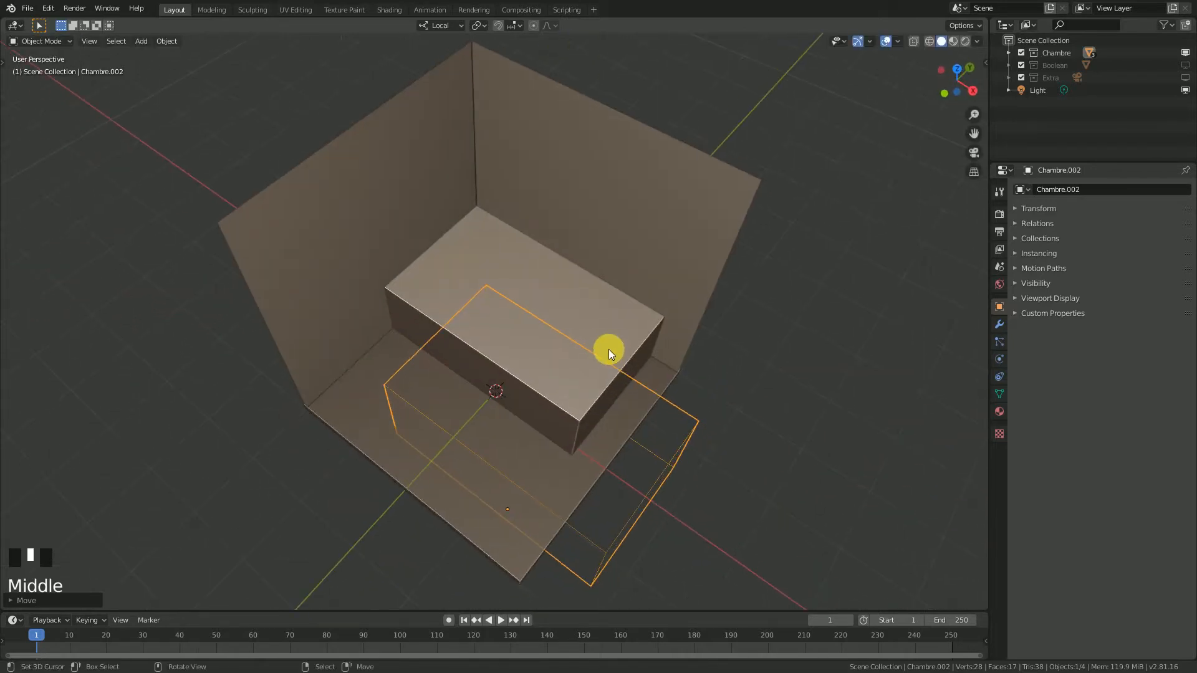
Step: Bevel the wireframe block's vertical edge nearest the room's back corner by about 0.25 m with one segment, and leave Edit Mode
key("Tab")
scroll(499, 324, "up", 2)
middle_click_drag(499, 323, 476, 259)
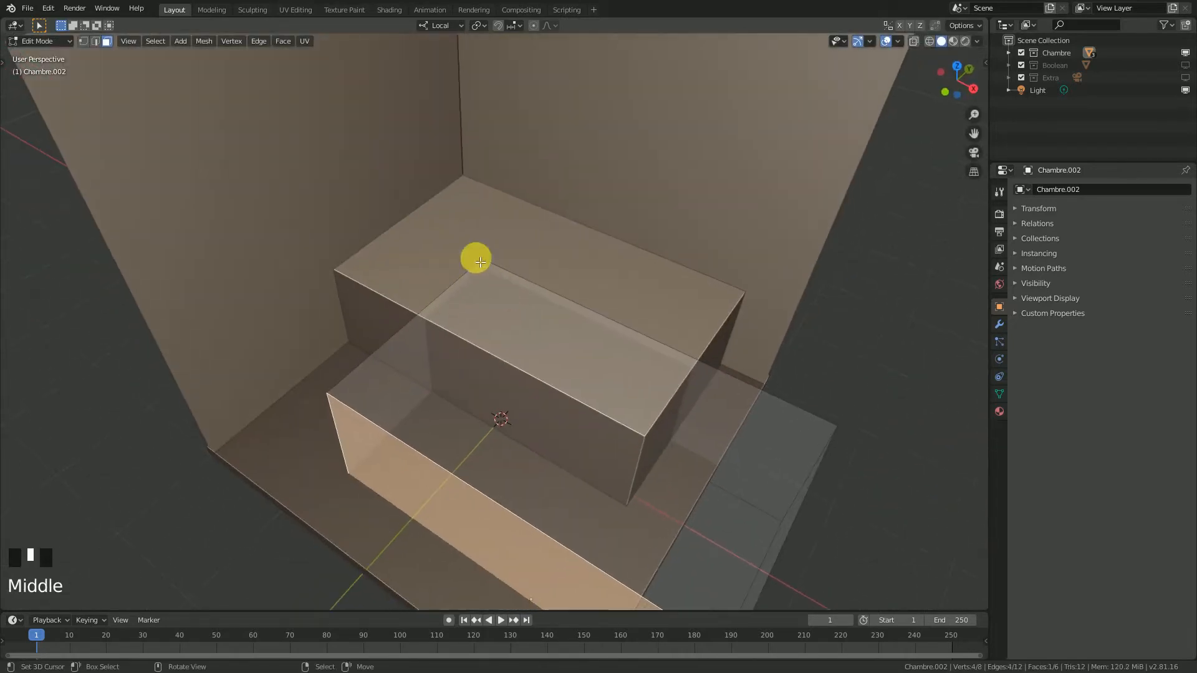
left_click(95, 40)
middle_click_drag(350, 168, 537, 311)
right_click(630, 342)
middle_click_drag(631, 342, 514, 301)
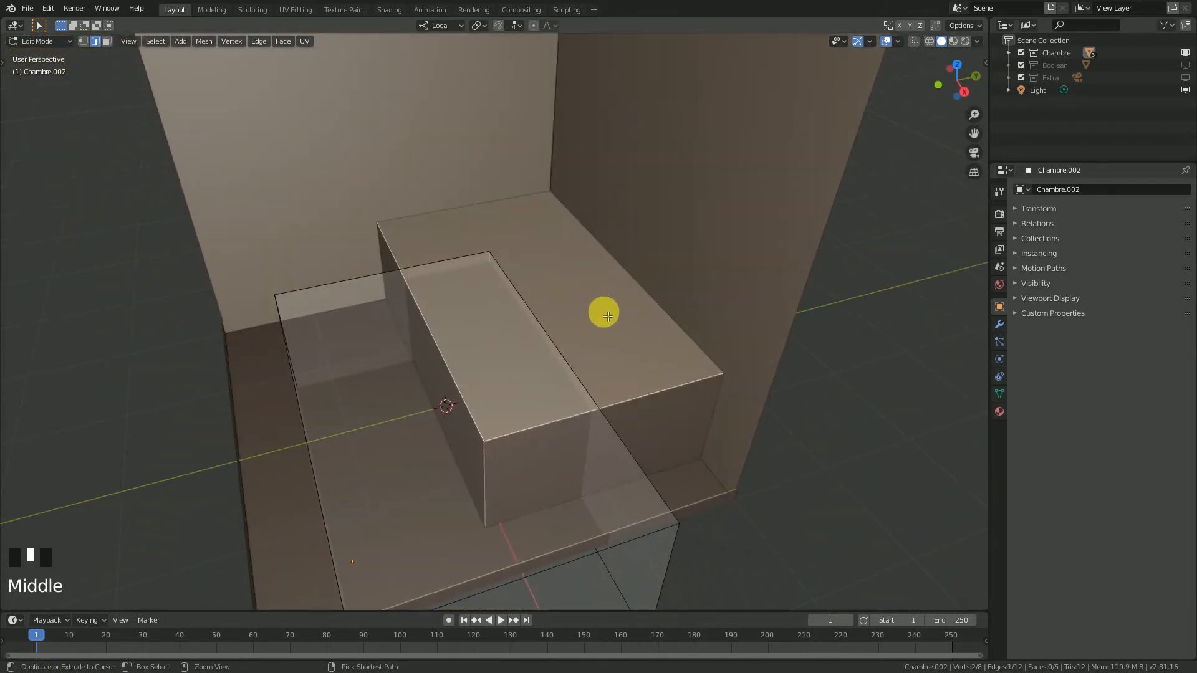
key("ctrl+b")
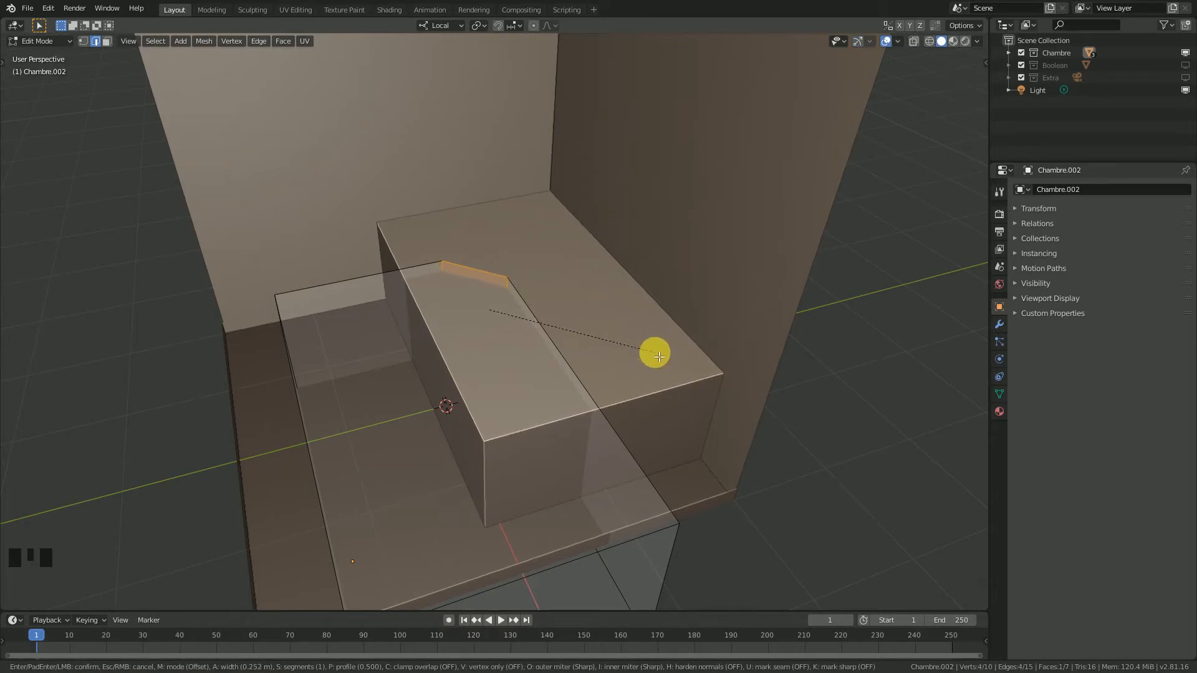
left_click(655, 354)
scroll(447, 309, "down", 2)
mouse_move(446, 309)
middle_mouse_down()
mouse_move(379, 310)
mouse_move(387, 268)
mouse_move(498, 278)
mouse_move(524, 243)
mouse_move(462, 299)
middle_mouse_up()
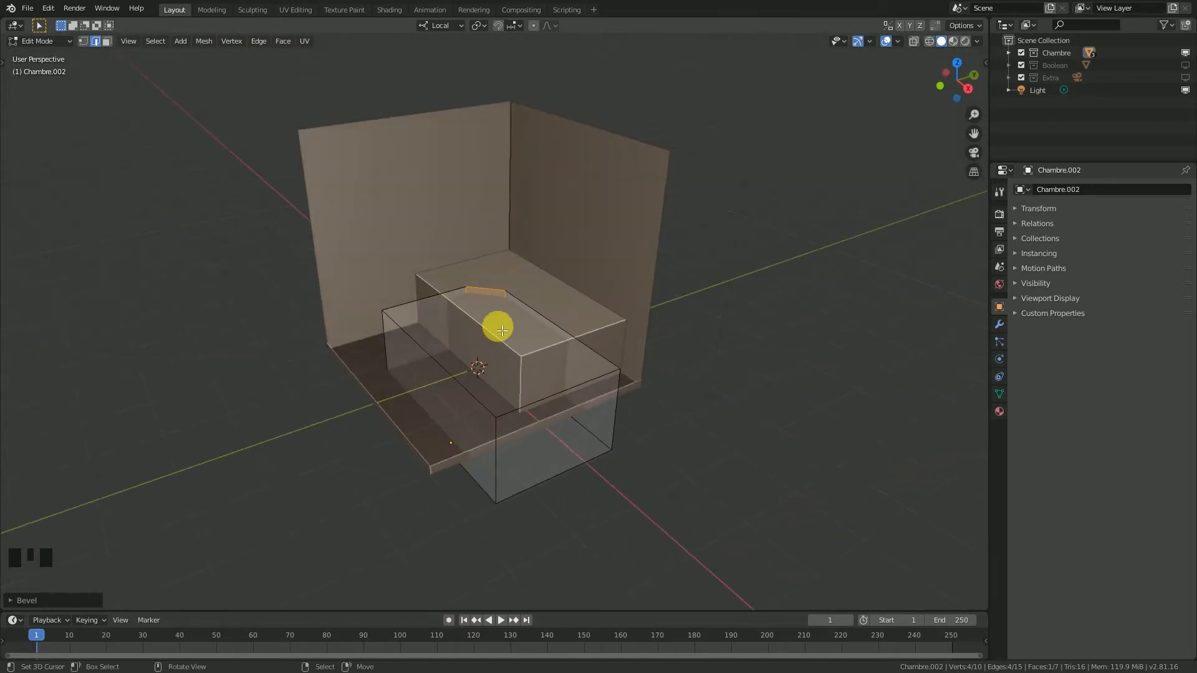
key("Tab")
Step: Select the original solid block and set the target object of its Boolean Difference modifier to Chambre.002
middle_click_drag(540, 318, 636, 341)
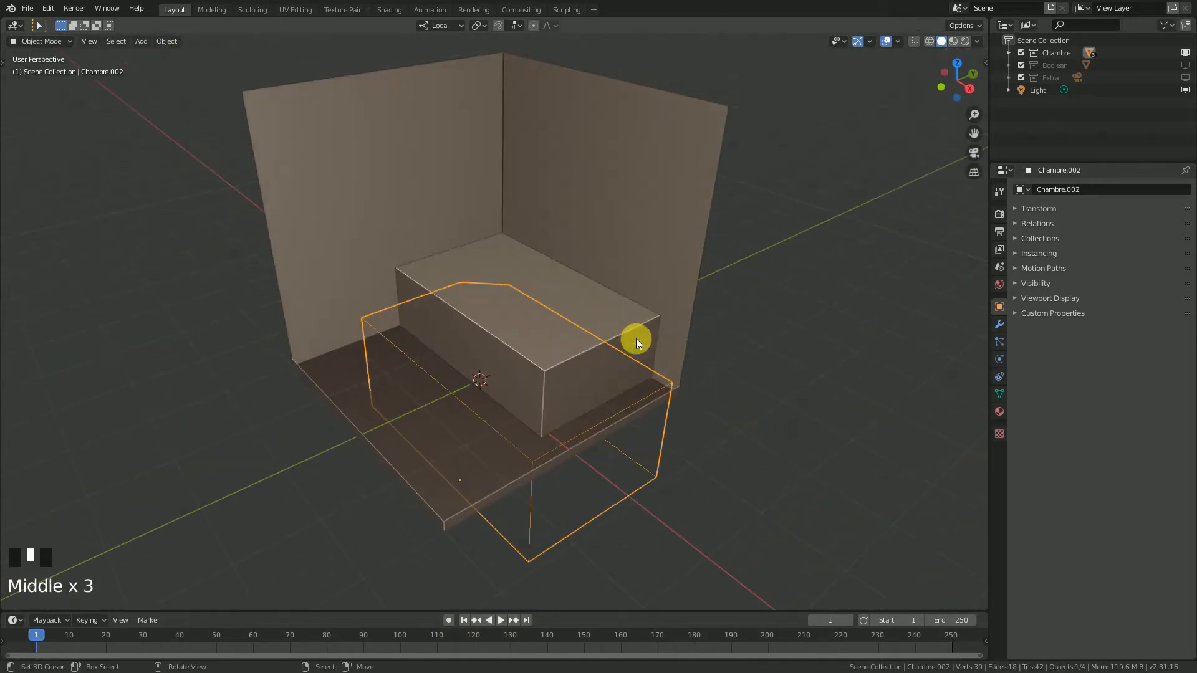
right_click(632, 325)
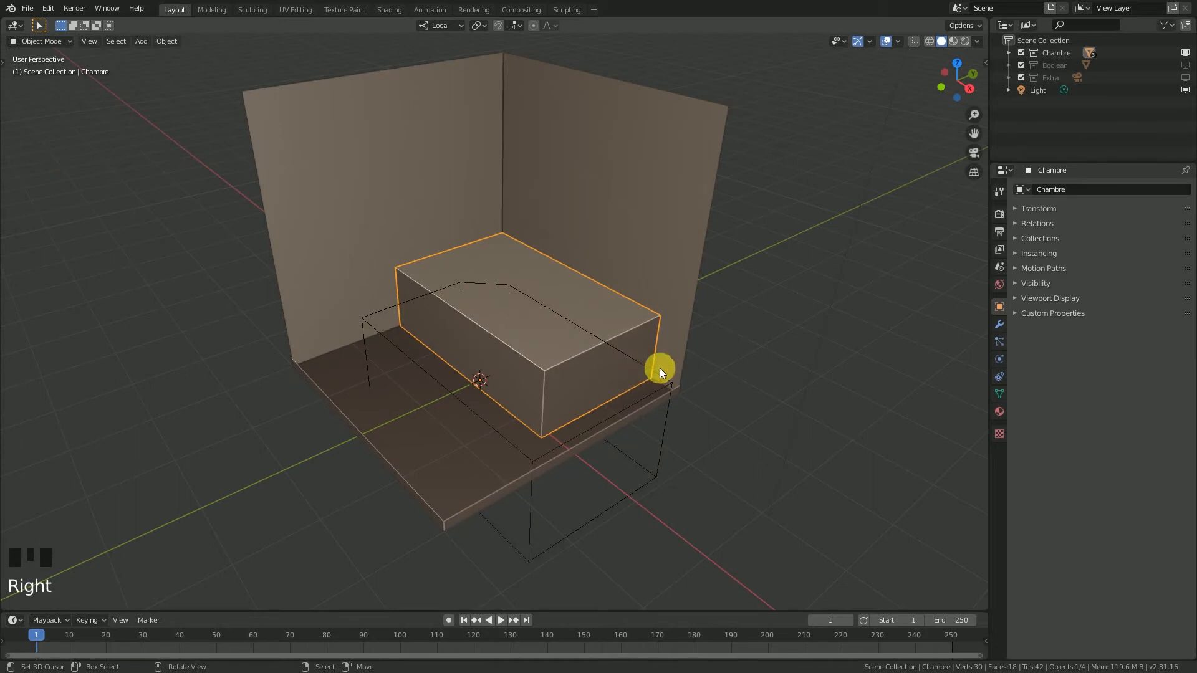
middle_click_drag(563, 352, 769, 338)
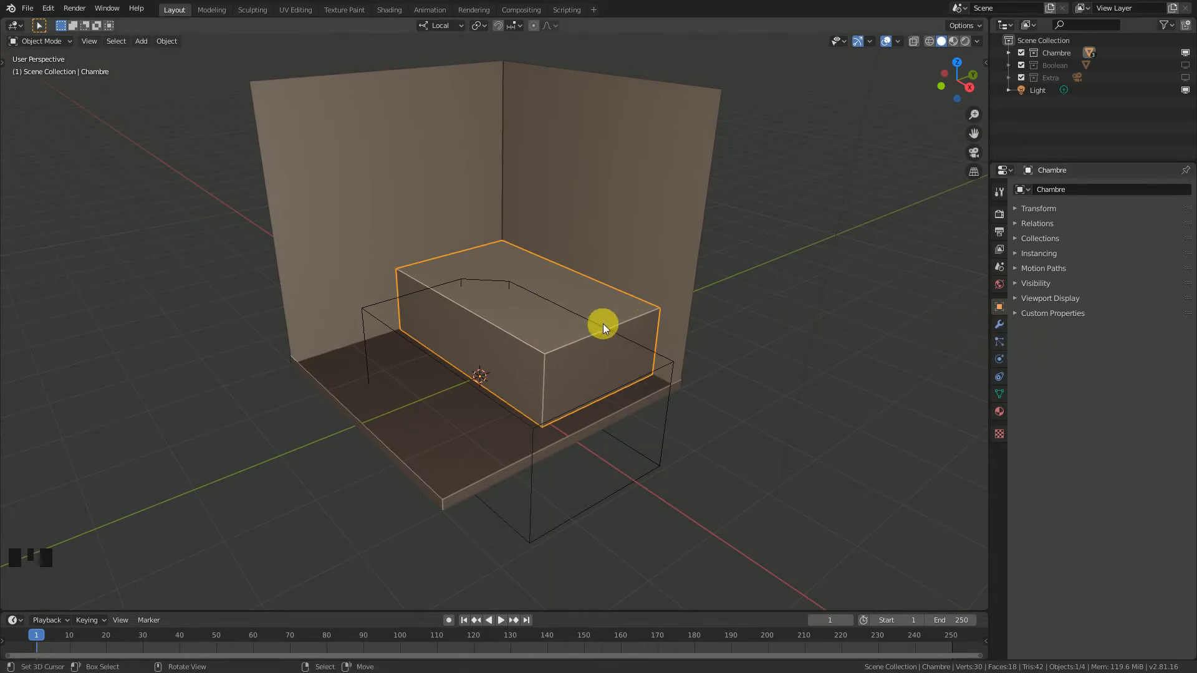
left_click(998, 324)
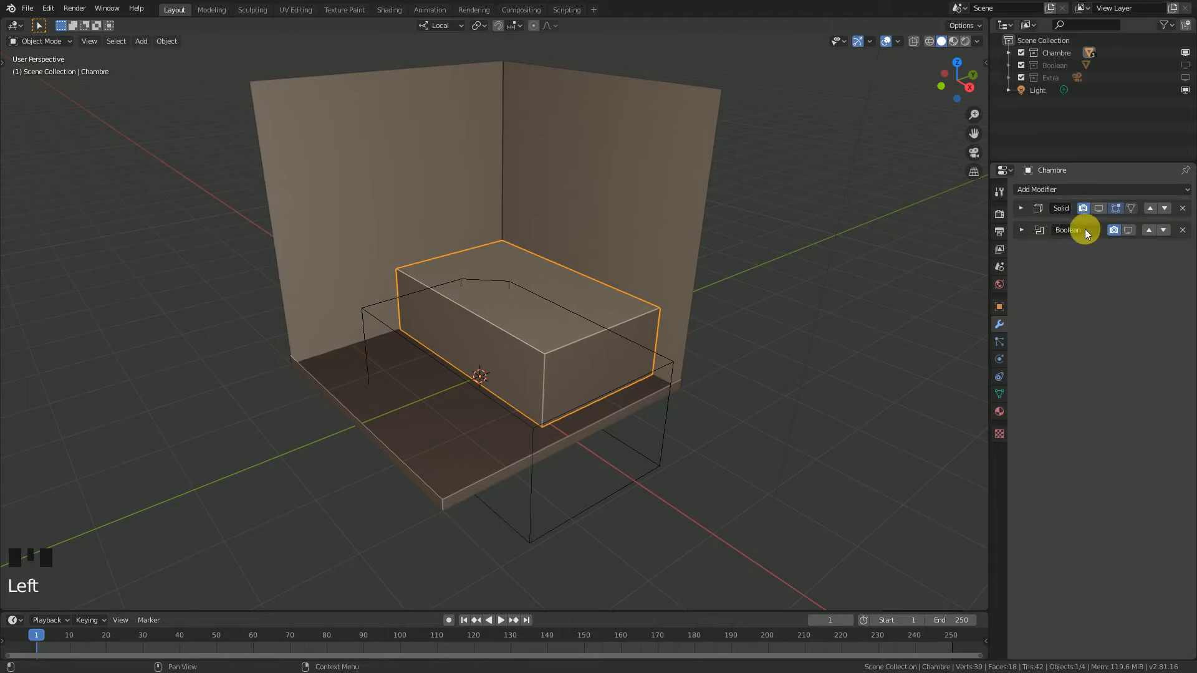
left_click(1022, 230)
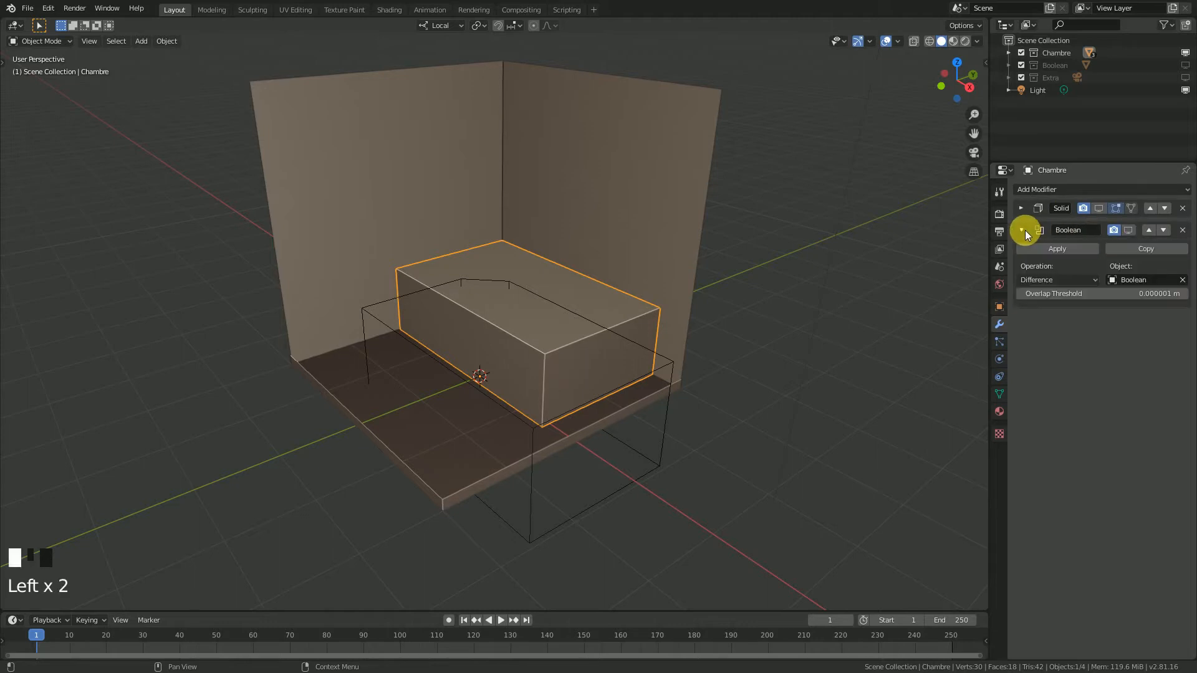
left_click(1182, 281)
middle_click_drag(705, 332, 899, 333)
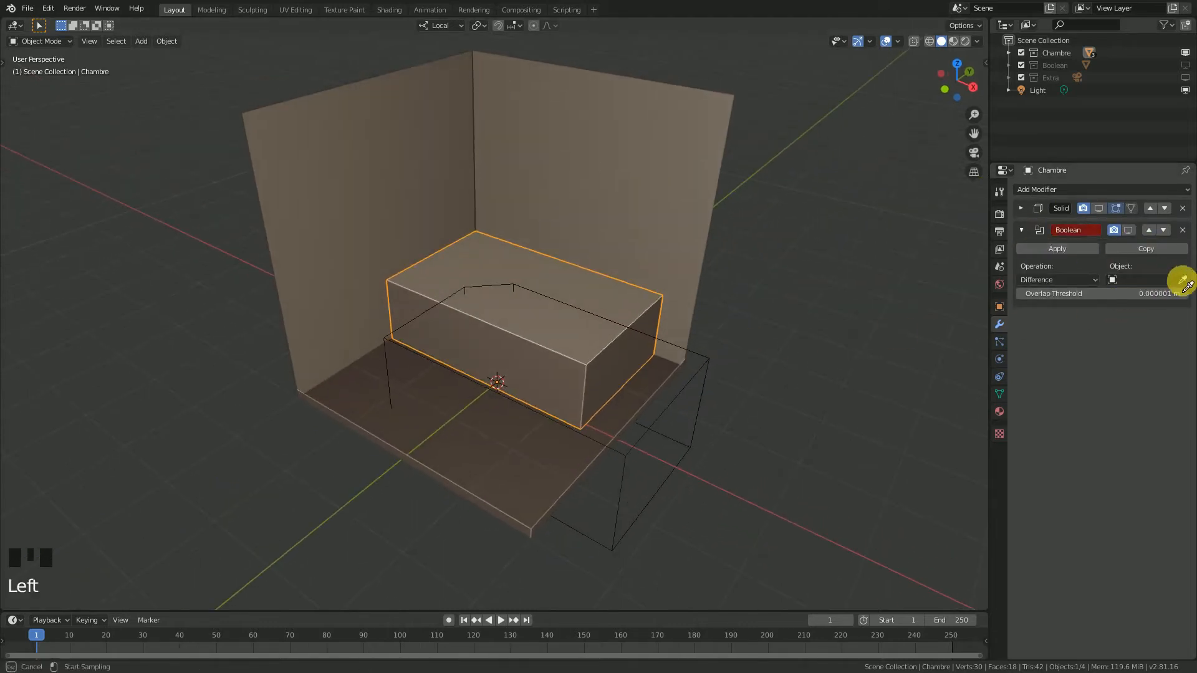
left_click(709, 431)
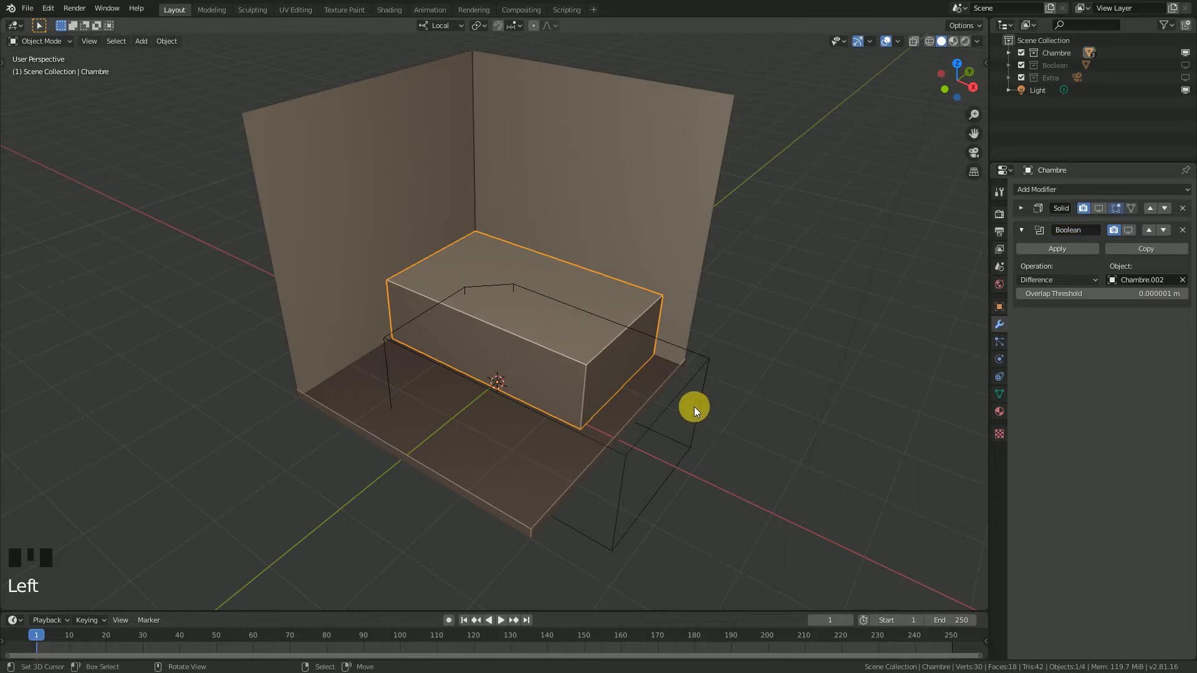
Step: Enable the viewport display of the solid block's Boolean and Solidify modifiers
middle_click_drag(694, 407, 949, 368)
left_click(1129, 230)
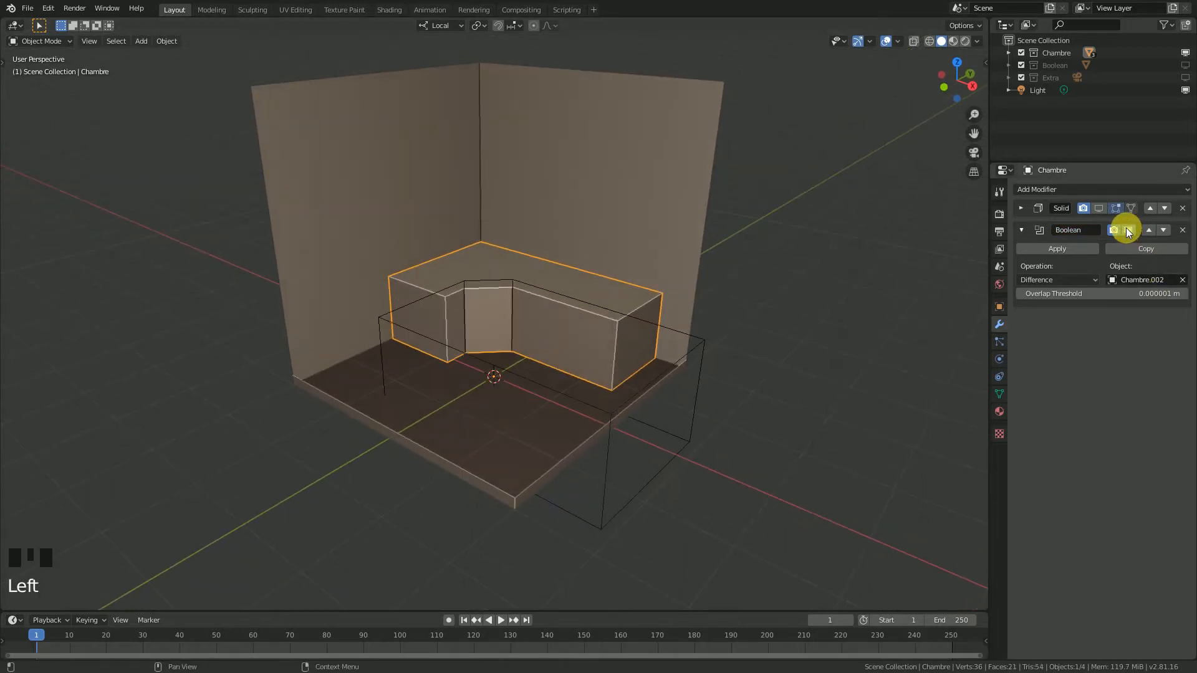
middle_click_drag(599, 340, 574, 372)
left_click(1098, 209)
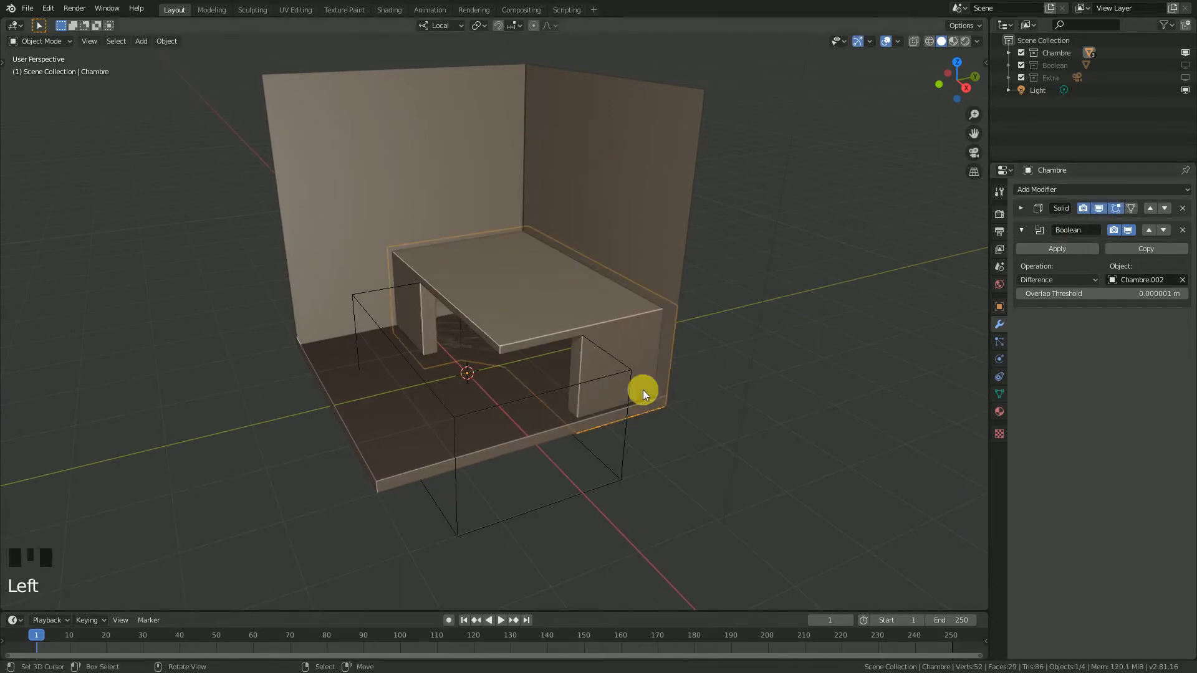
Step: Select the wireframe cutter and scale it taller until it cuts through the solid block's top surface
mouse_move(642, 390)
middle_mouse_down()
mouse_move(637, 358)
mouse_move(646, 410)
middle_mouse_up()
right_click(629, 448)
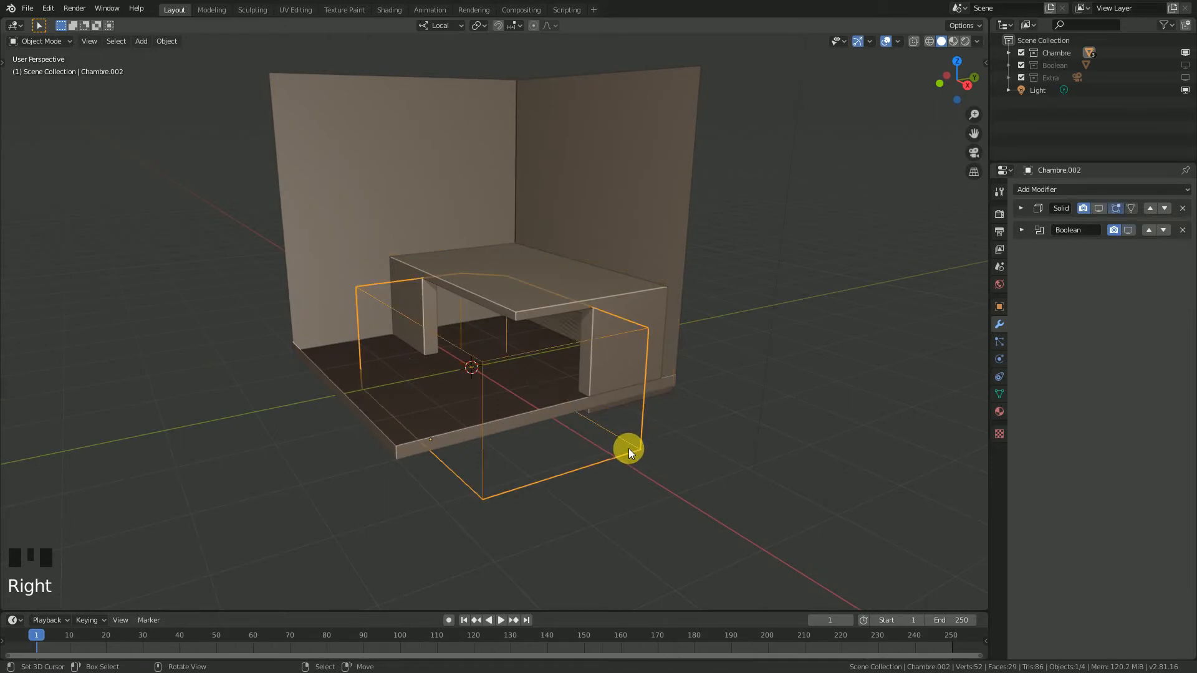
key("s")
left_click(673, 459)
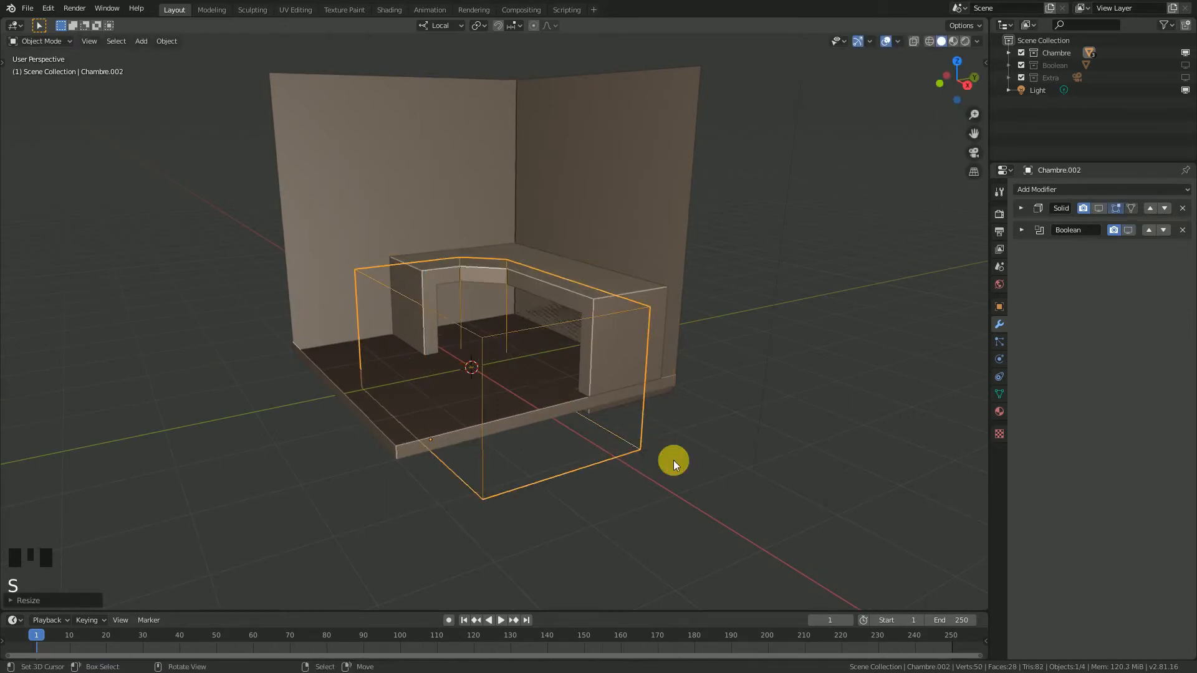
Step: Toggle the viewport display of the wireframe cutter's Solidify and Boolean modifiers to compare their effect on the cut
middle_click_drag(673, 460, 736, 380)
left_click(1098, 208)
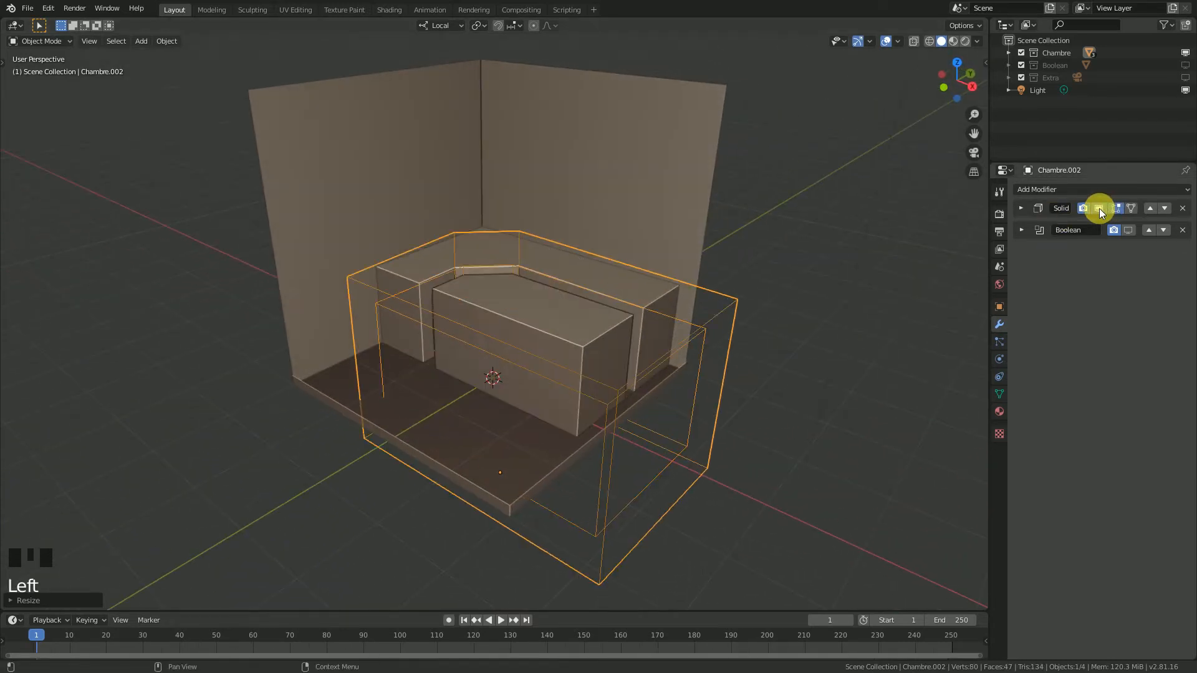
left_click(1098, 209)
left_click(1098, 208)
left_click(1128, 230)
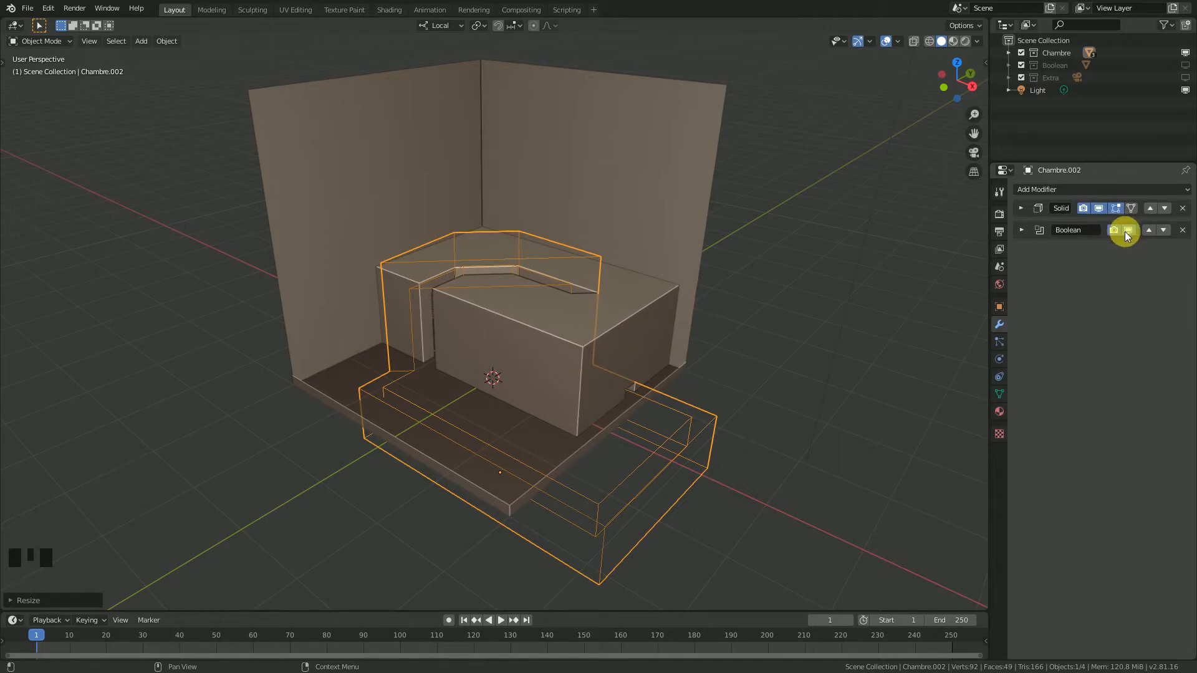
left_click(1126, 231)
right_click(723, 429)
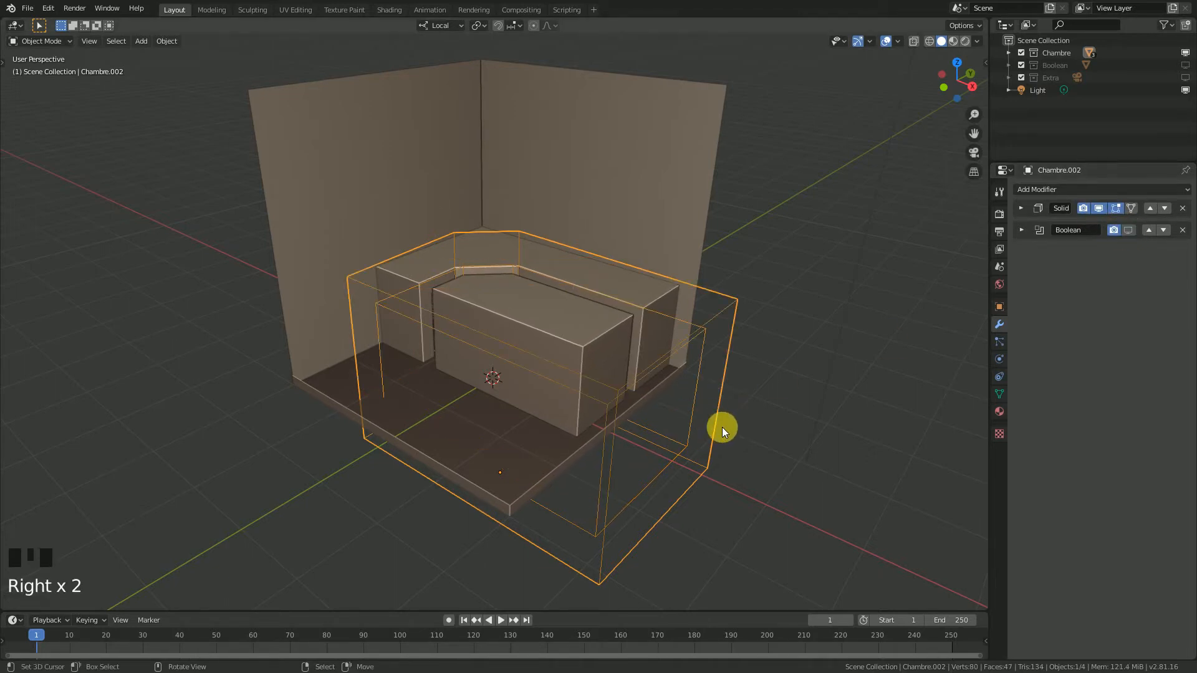
Step: Remove the Solidify and Boolean modifiers from the wireframe cutter
left_click(1183, 209)
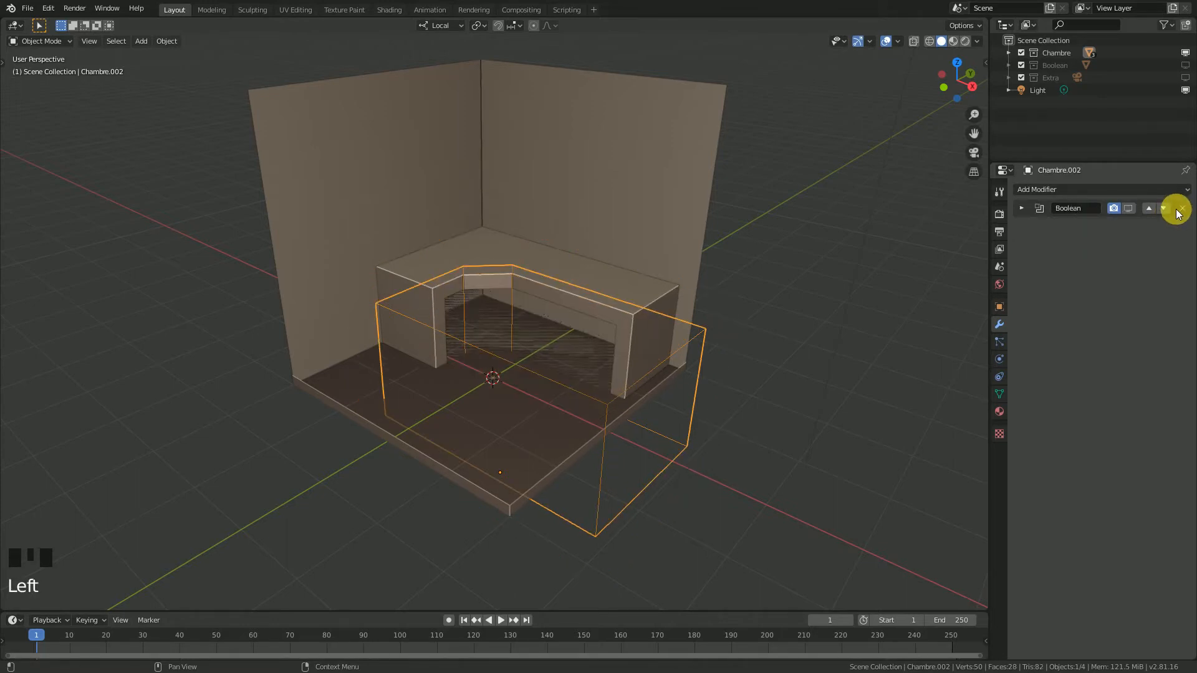
left_click(1180, 215)
left_click(1180, 210)
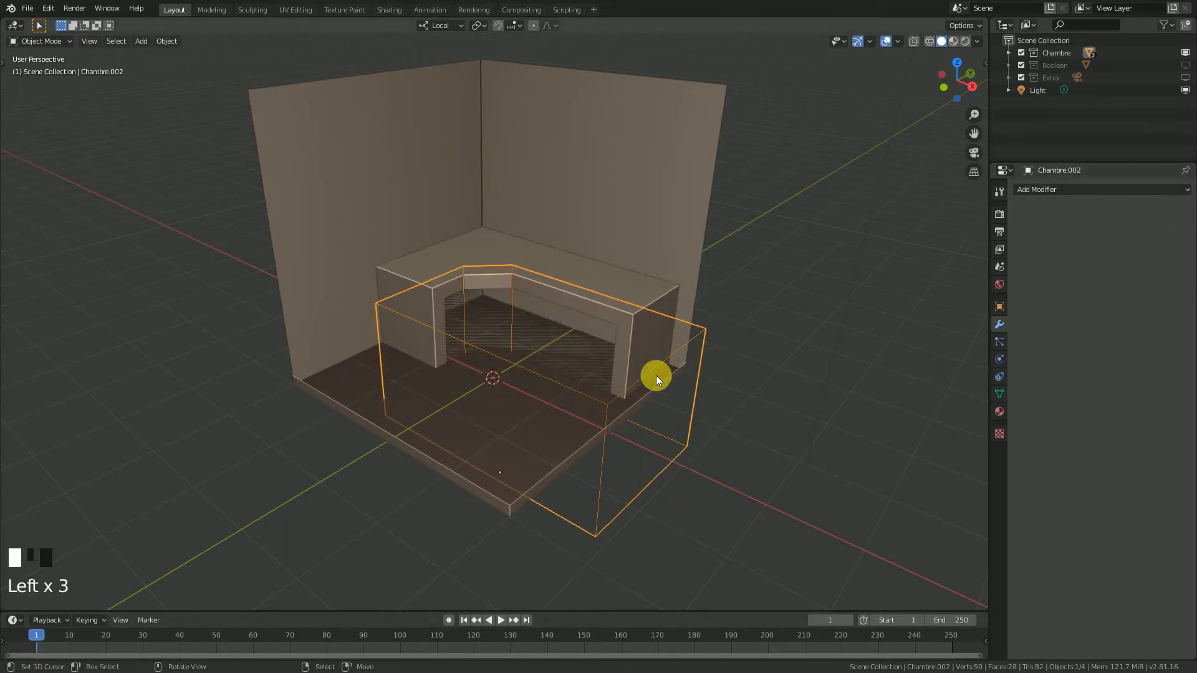
Step: Try the cut block with Boolean above Solidify, restore the modifier order, and switch Solidify's viewport display off and on again
middle_click_drag(655, 374, 551, 333)
right_click(597, 322)
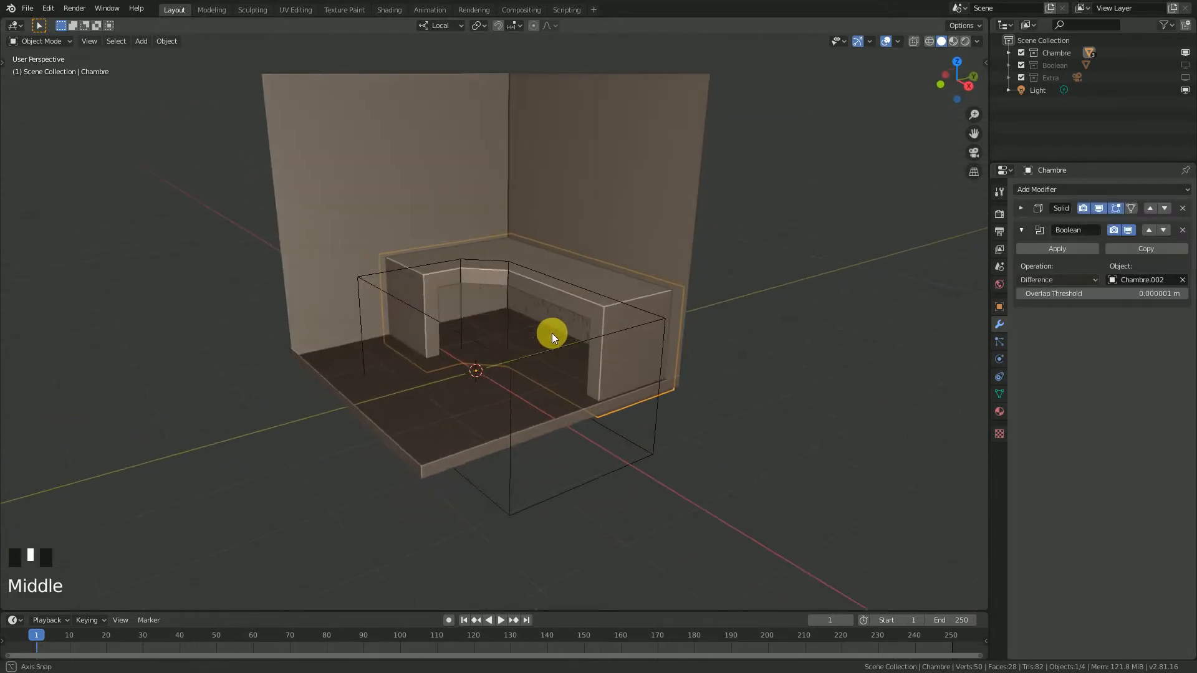
left_click(1023, 232)
mouse_move(811, 299)
middle_mouse_down()
mouse_move(694, 338)
mouse_move(810, 312)
middle_mouse_up()
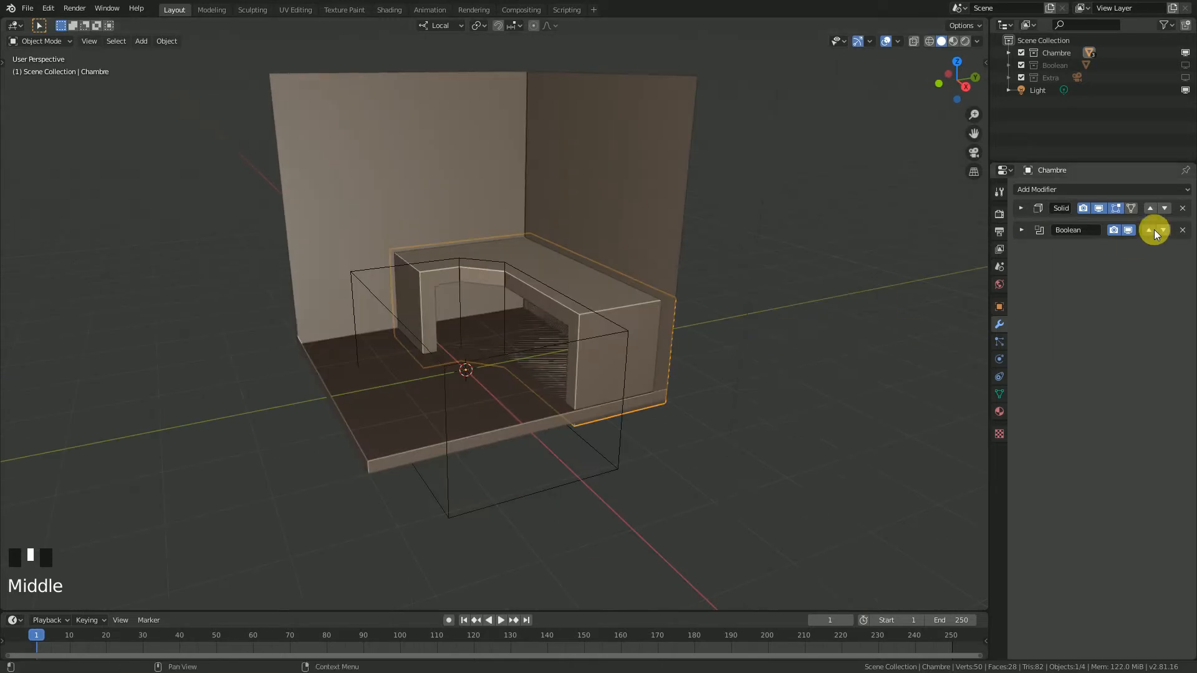
left_click(1099, 208)
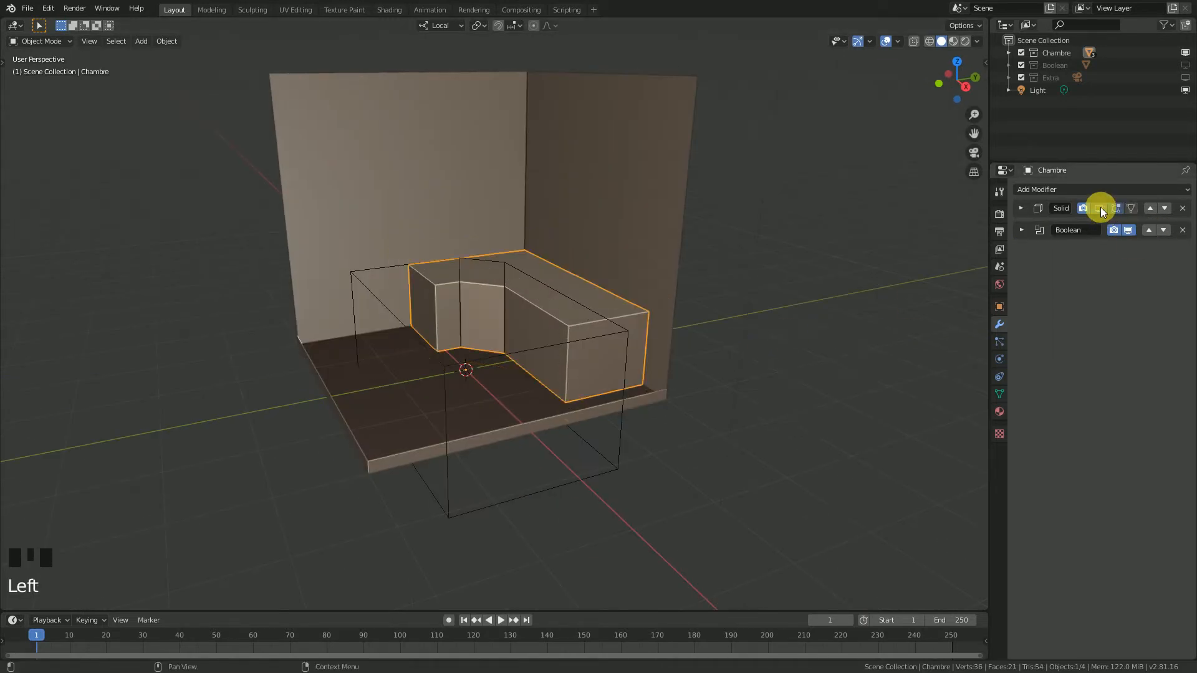
left_click(1149, 230)
left_click(1164, 208)
middle_click_drag(612, 347, 662, 342)
left_click(1098, 208)
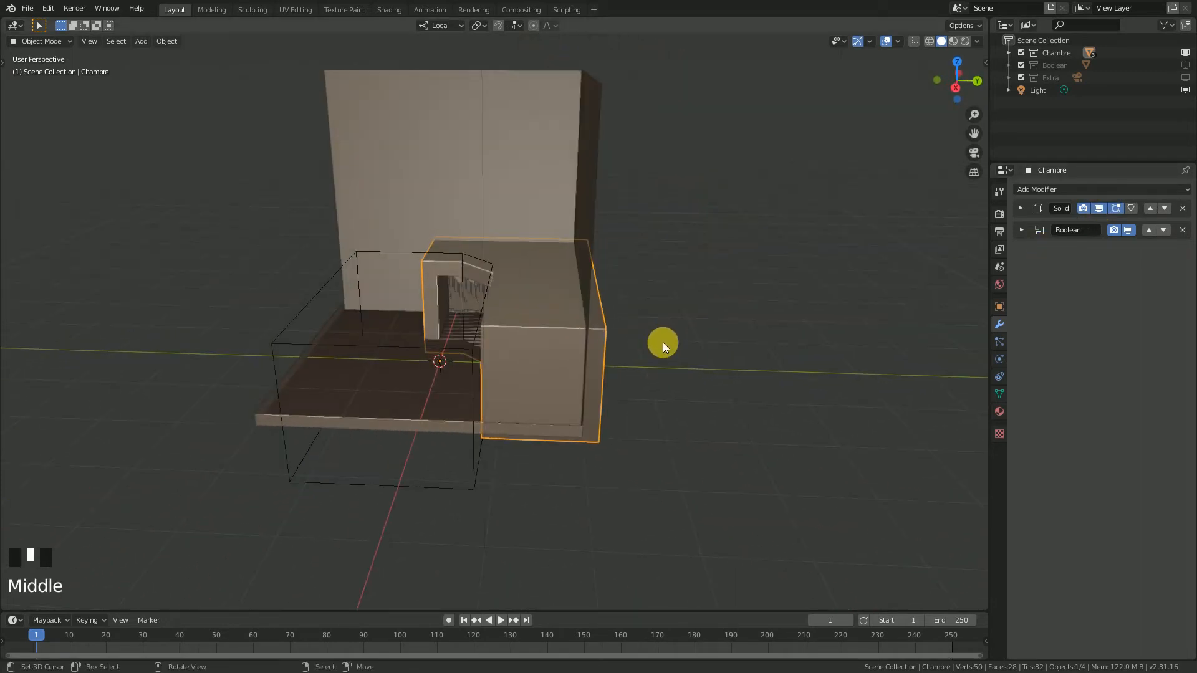
Step: Open the cut block's Solidify settings and try different offset values
left_click(1021, 209)
scroll(437, 323, "up", 2)
middle_click_drag(436, 323, 598, 293)
mouse_move(1158, 249)
left_mouse_down()
mouse_move(1191, 248)
mouse_move(1181, 246)
left_mouse_up()
scroll(756, 259, "down", 2)
middle_click_drag(756, 260, 792, 279)
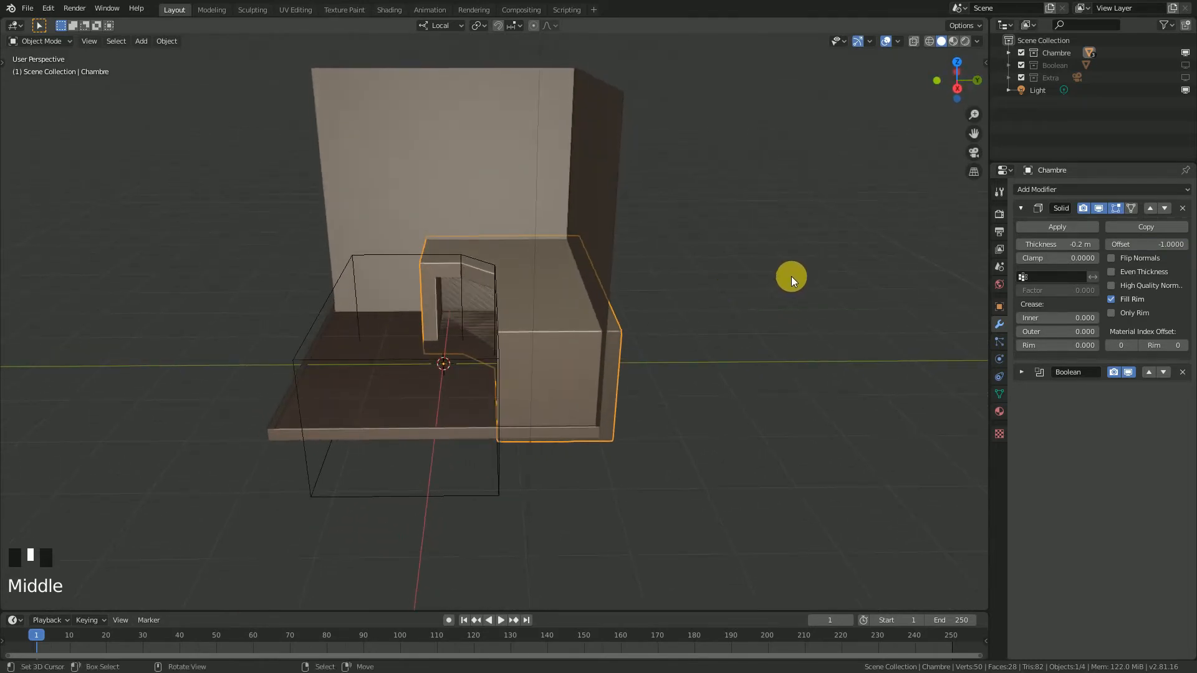
mouse_move(1157, 245)
left_mouse_down()
mouse_move(1184, 245)
mouse_move(1135, 248)
left_mouse_up()
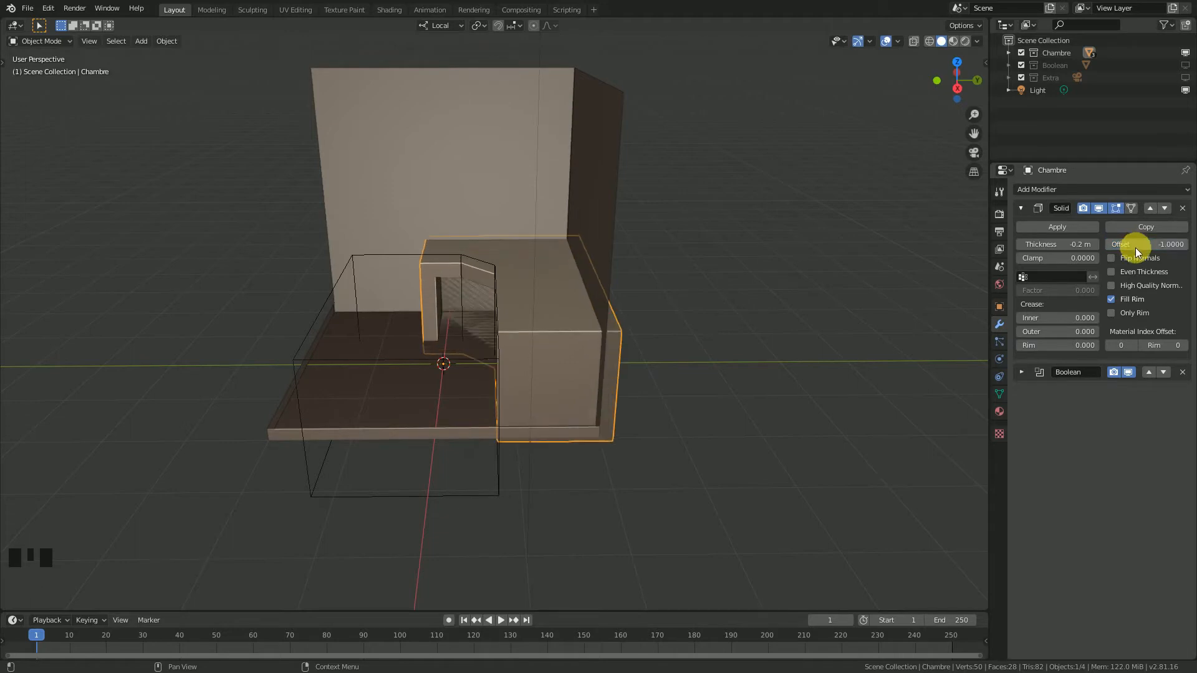
Step: Toggle the cut block's Solidify viewport display off and on to compare the shape with and without it
left_click(1101, 212)
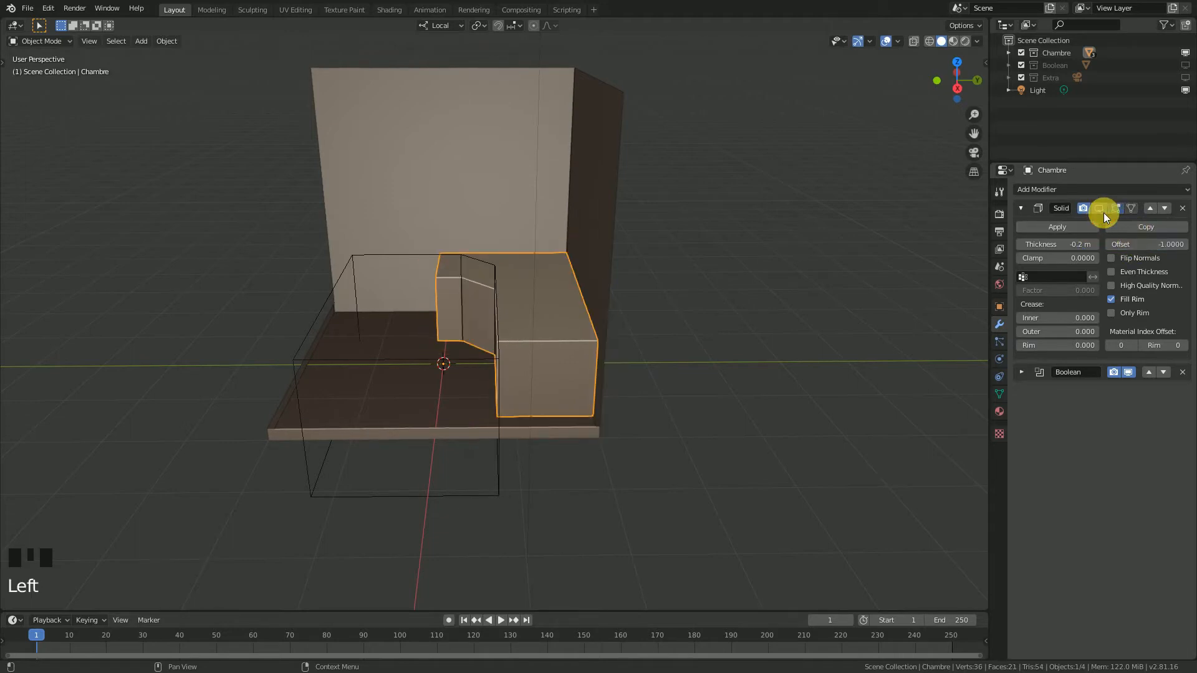
left_click(1100, 212)
left_click(1101, 212)
left_click(1101, 210)
Step: Set the cut block's Solidify thickness to 0.12 m
middle_click_drag(581, 283, 637, 261)
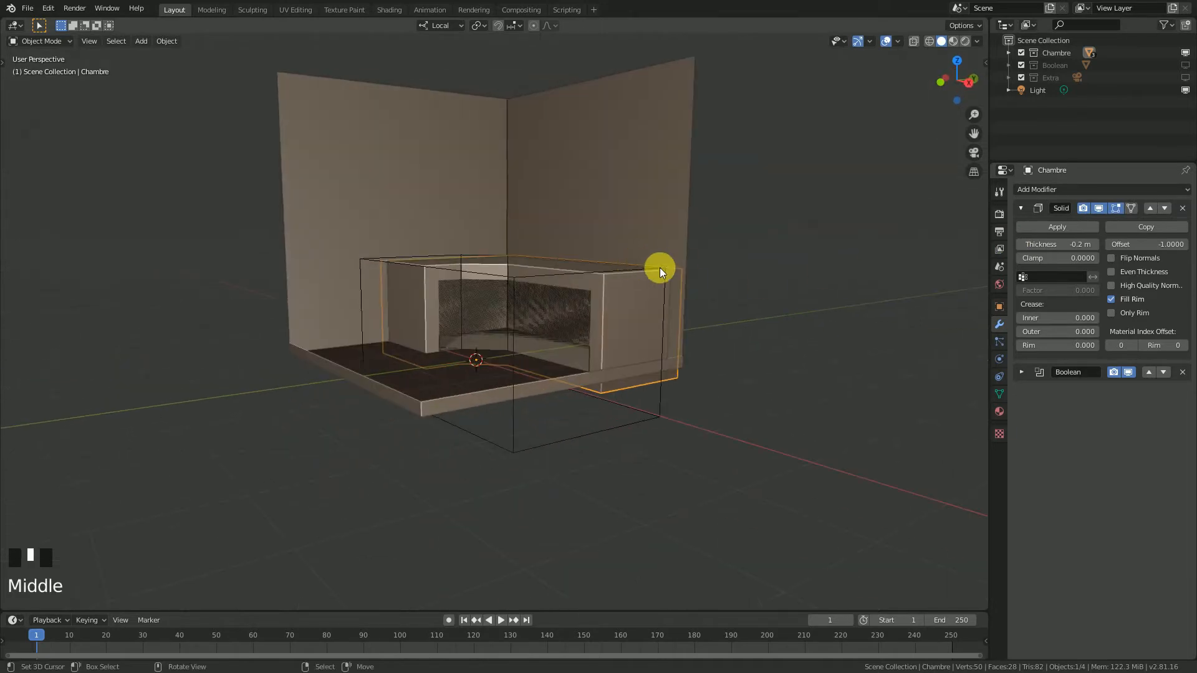
middle_click(659, 267)
left_click_drag(1067, 244, 1095, 244)
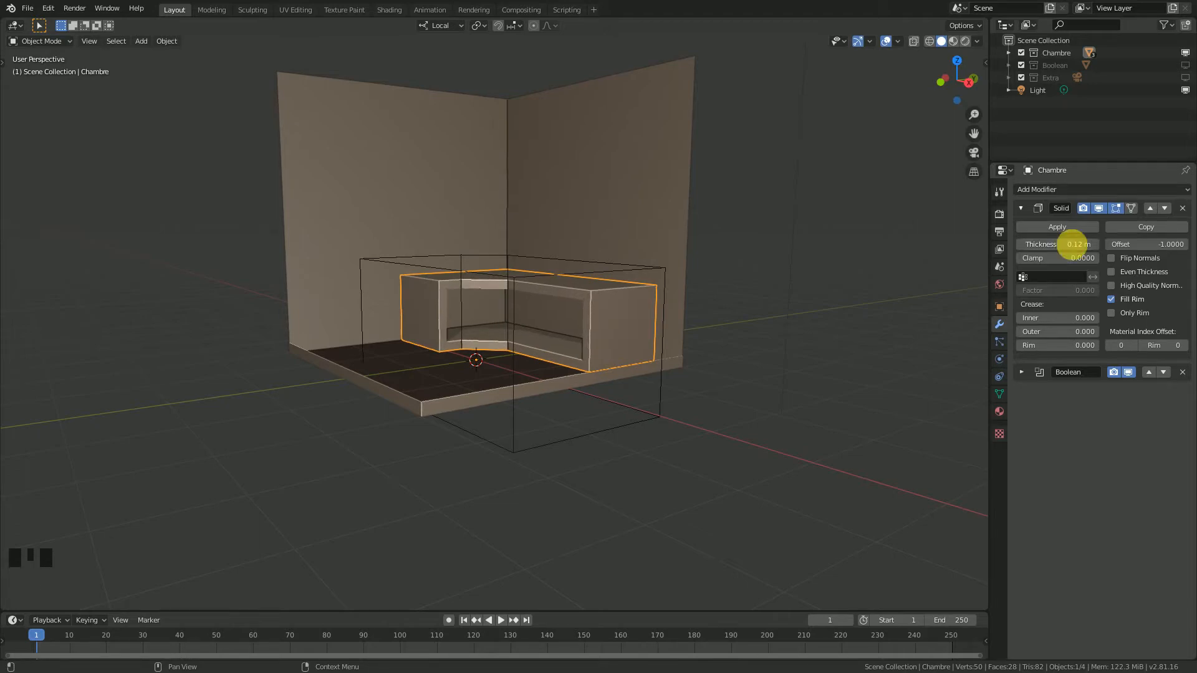
middle_click_drag(580, 324, 622, 315)
scroll(593, 338, "up", 3)
scroll(555, 323, "down", 3)
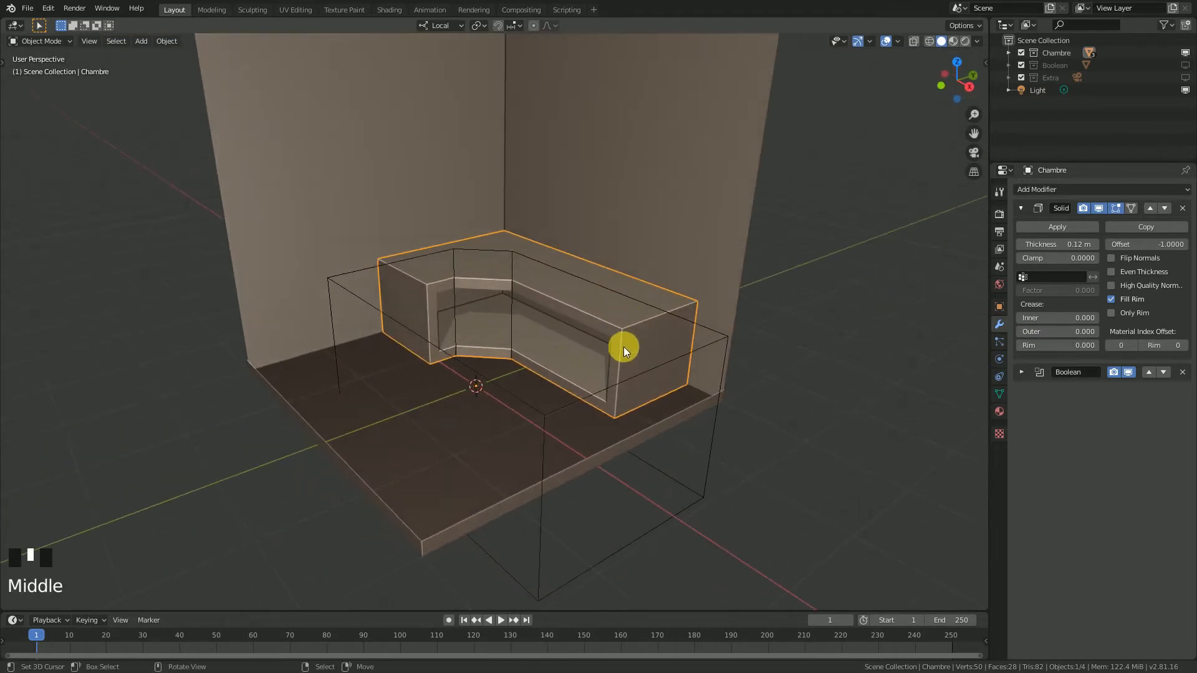
scroll(481, 322, "down", 3)
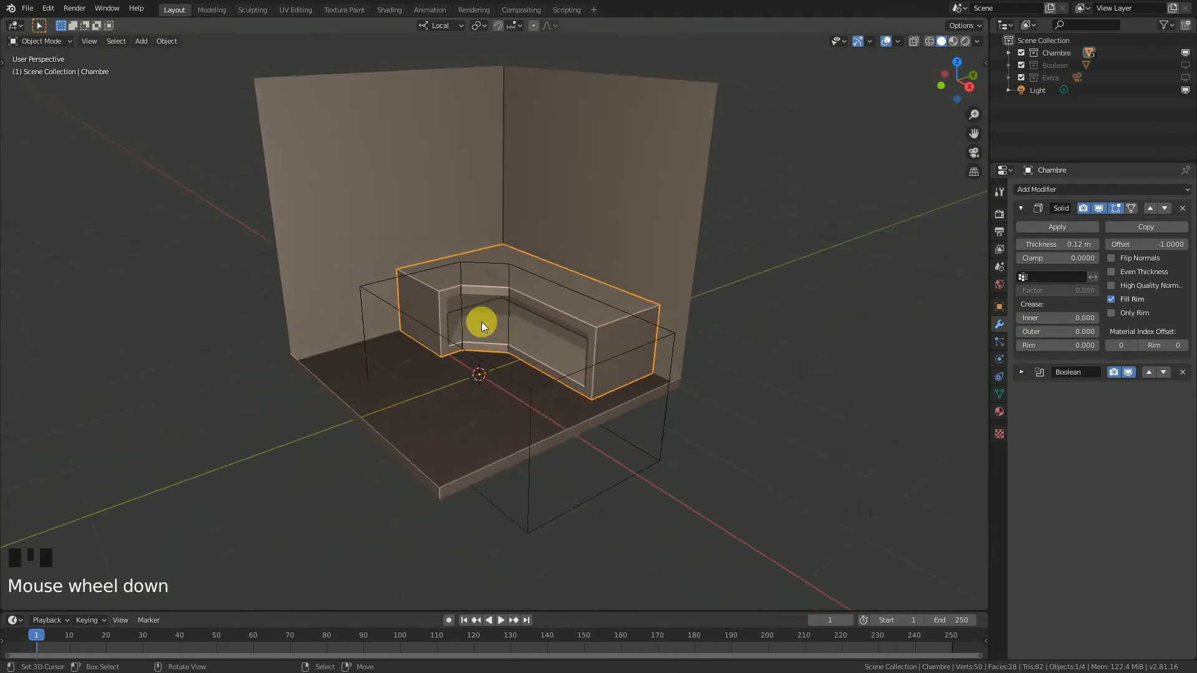
Step: Apply the Solidify and Boolean modifiers on the cut block
middle_click_drag(481, 322, 520, 312)
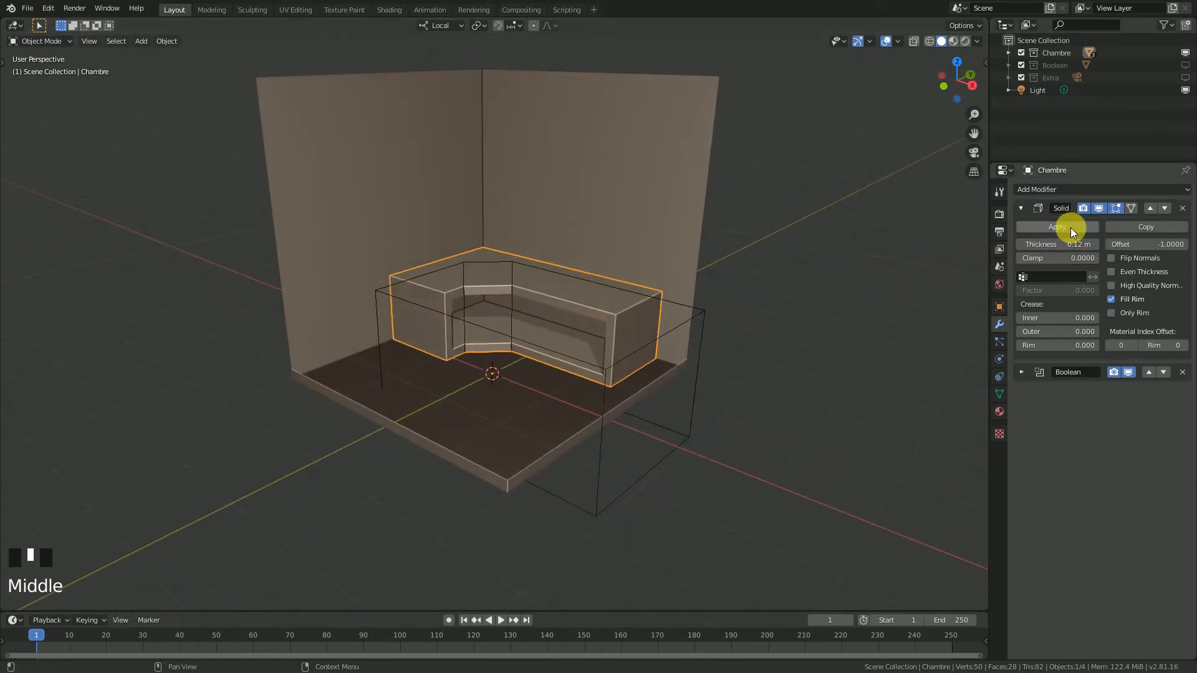
left_click(1085, 231)
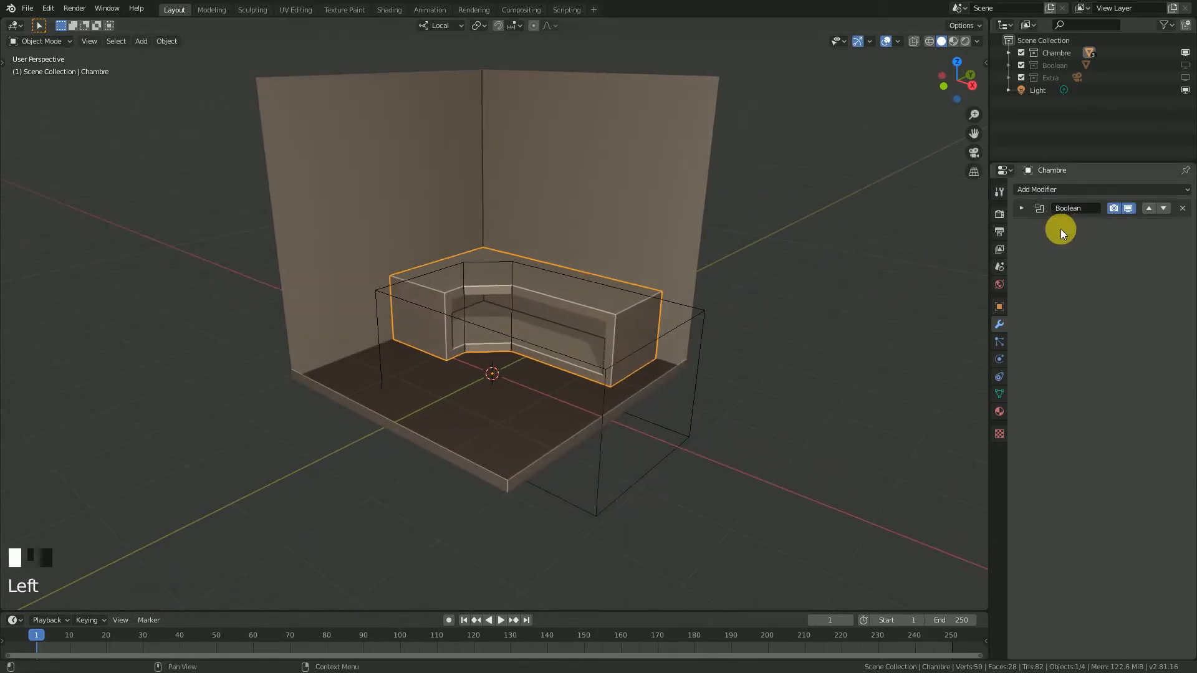
left_click(1019, 208)
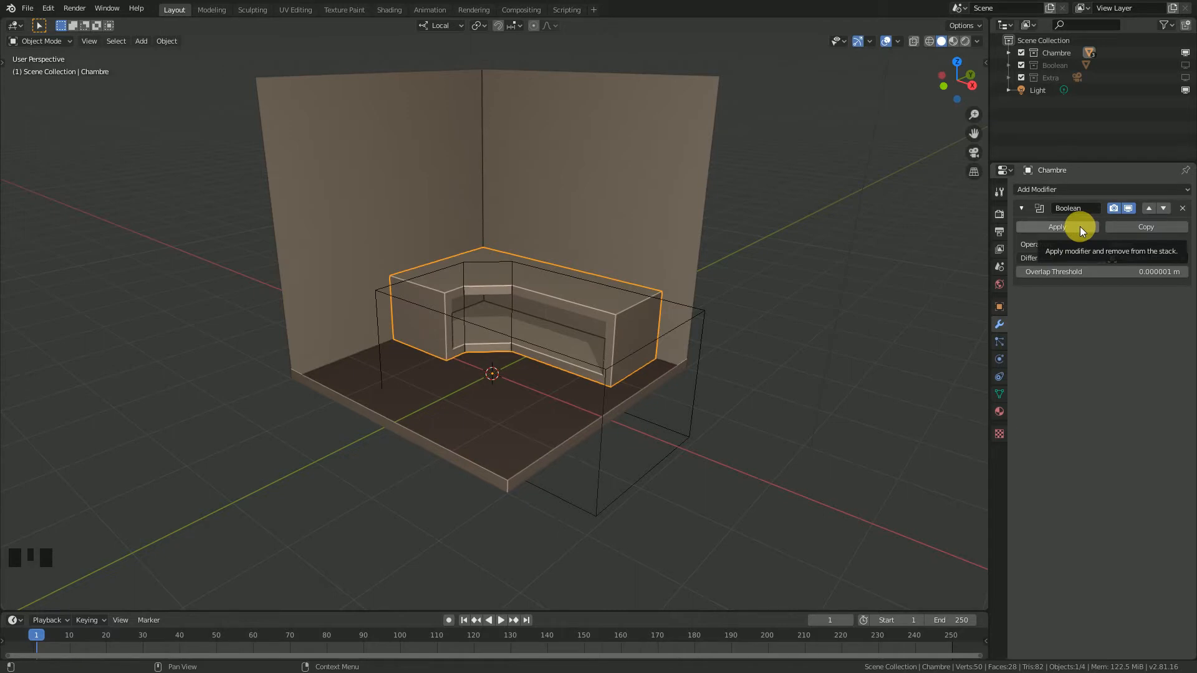
left_click(1082, 229)
Step: Delete the wireframe cutter object
middle_click_drag(703, 359, 722, 366)
right_click(747, 356)
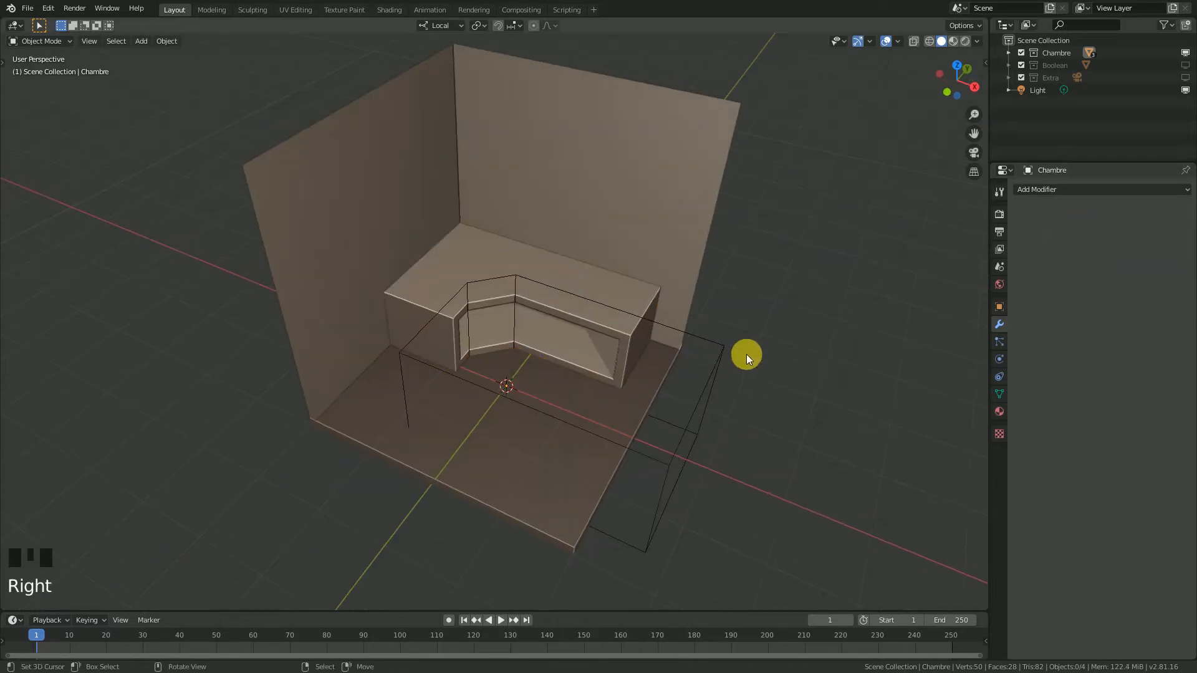
right_click(720, 354)
key("x")
left_click(748, 342)
scroll(686, 378, "down", 1)
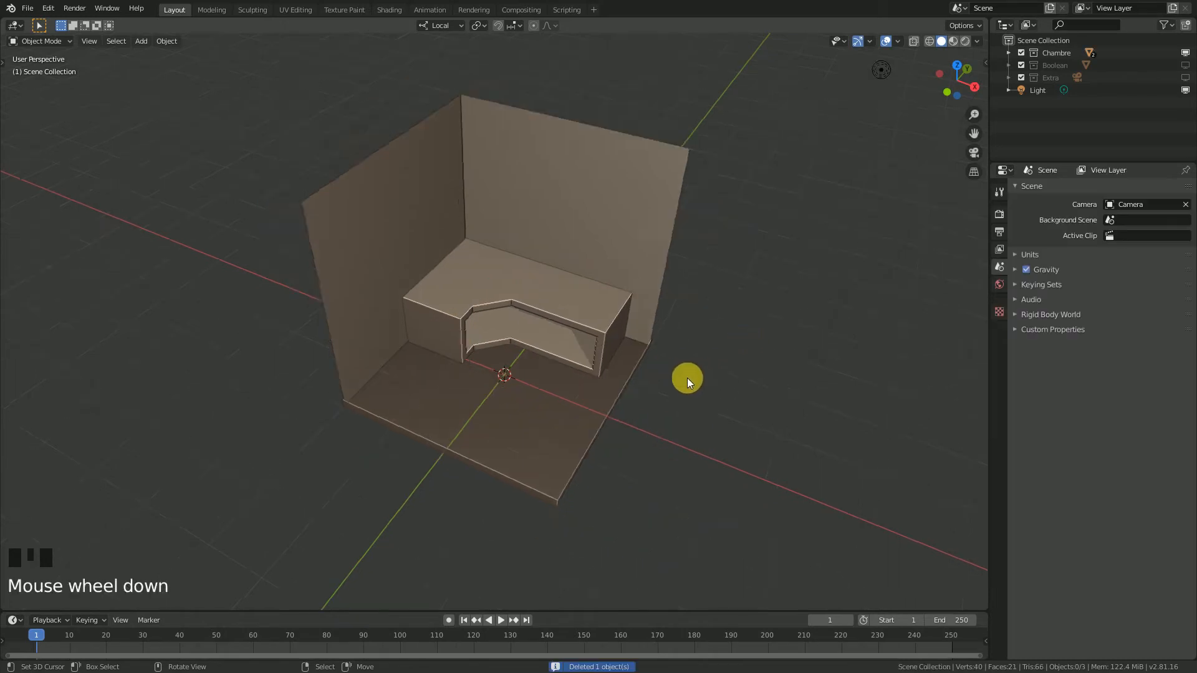
Step: Select the room shell and turn on its Solidify modifier's viewport display
middle_click_drag(687, 378, 609, 339)
scroll(509, 372, "up", 4)
middle_click_drag(509, 371, 490, 354)
scroll(497, 359, "down", 1)
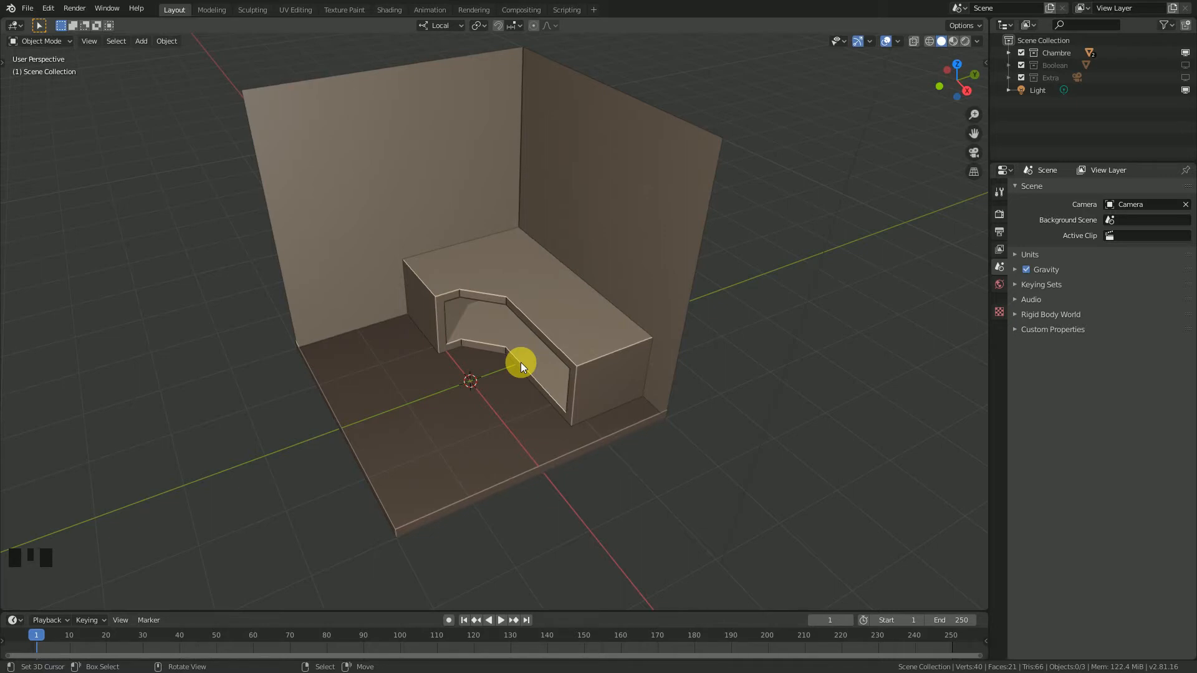
middle_click_drag(414, 326, 497, 372)
scroll(586, 367, "up", 1)
scroll(586, 368, "up", 1)
right_click(708, 214)
left_click(1100, 209)
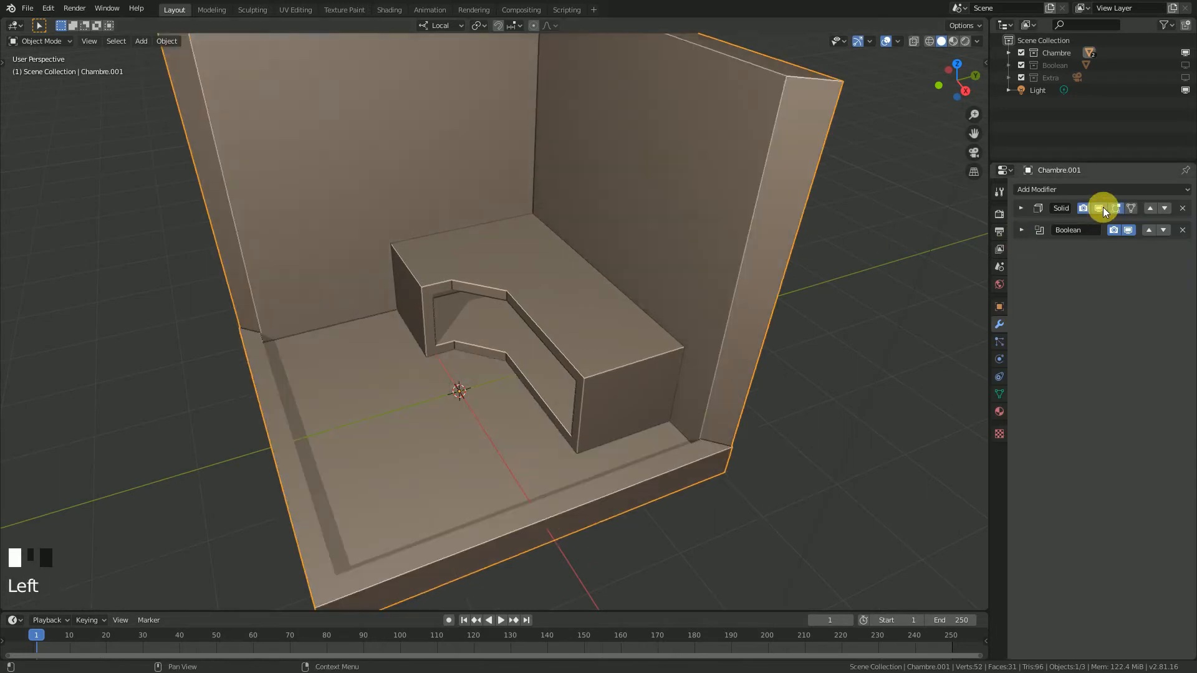
scroll(628, 348, "down", 3)
middle_click_drag(628, 348, 672, 373)
scroll(671, 375, "up", 2)
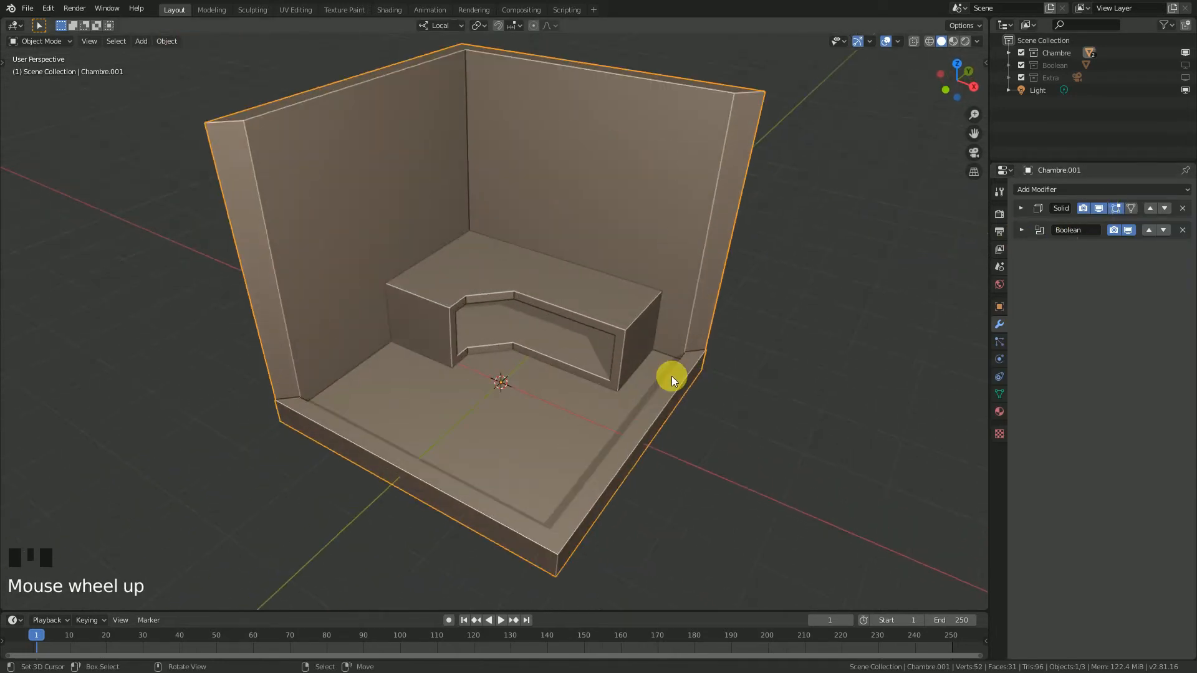
Step: Select the corner desk and place the 3D cursor on its top surface
right_click(545, 308)
scroll(544, 406, "up", 3)
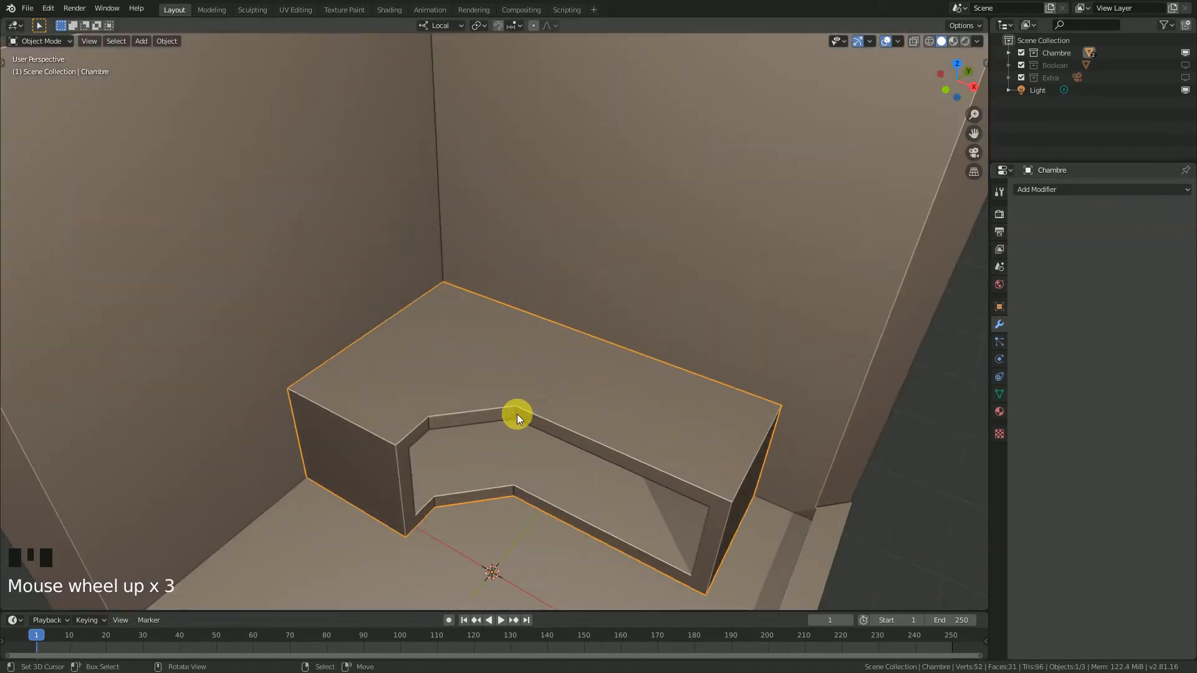
mouse_move(518, 414)
middle_mouse_down()
mouse_move(474, 379)
mouse_move(506, 381)
mouse_move(526, 420)
mouse_move(503, 424)
middle_mouse_up()
scroll(466, 379, "down", 1)
scroll(524, 420, "up", 2)
left_click(494, 389)
scroll(498, 398, "down", 3)
scroll(469, 420, "up", 1)
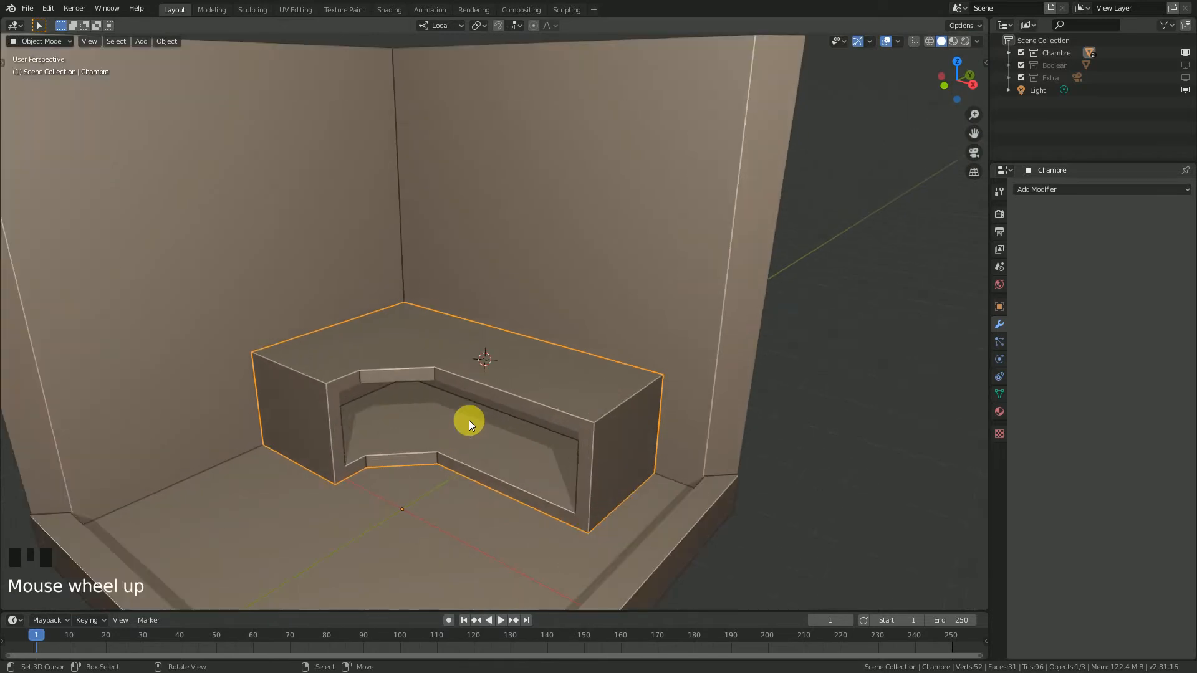
Step: Add a cube at the 3D cursor and raise its mesh 1 m along local Z in Edit Mode, keeping the origin in place
key("shift+a")
mouse_move(578, 410)
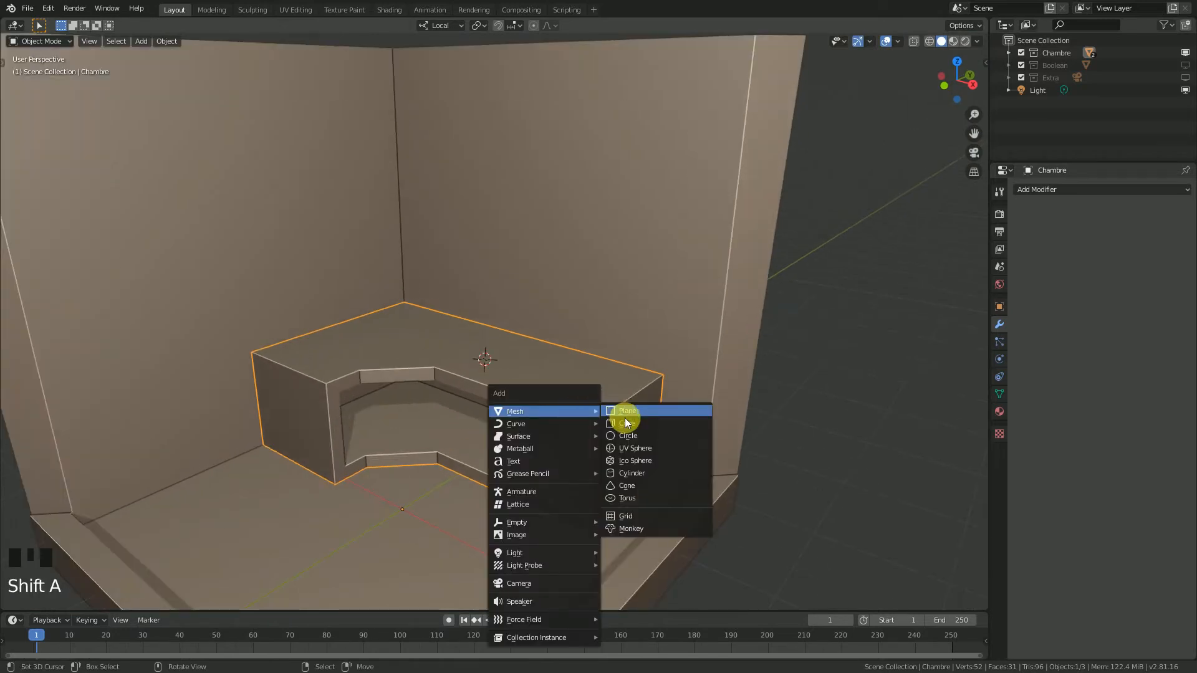
left_click(627, 426)
key("Tab")
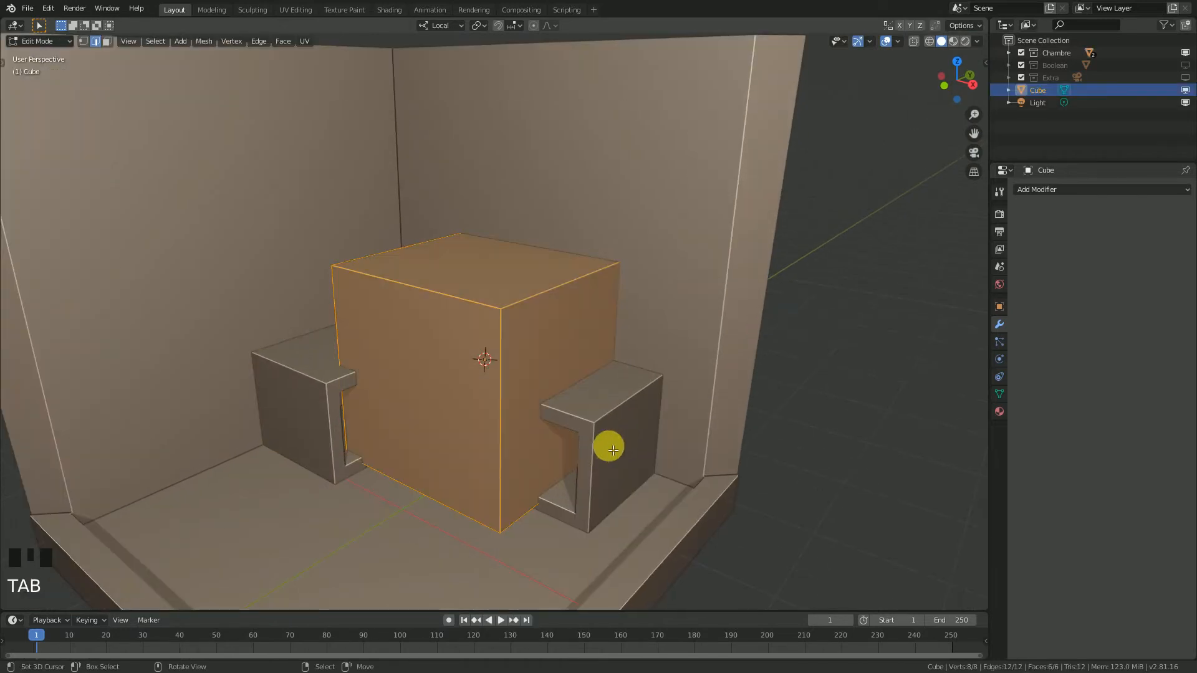
key("g")
key("z")
key("1")
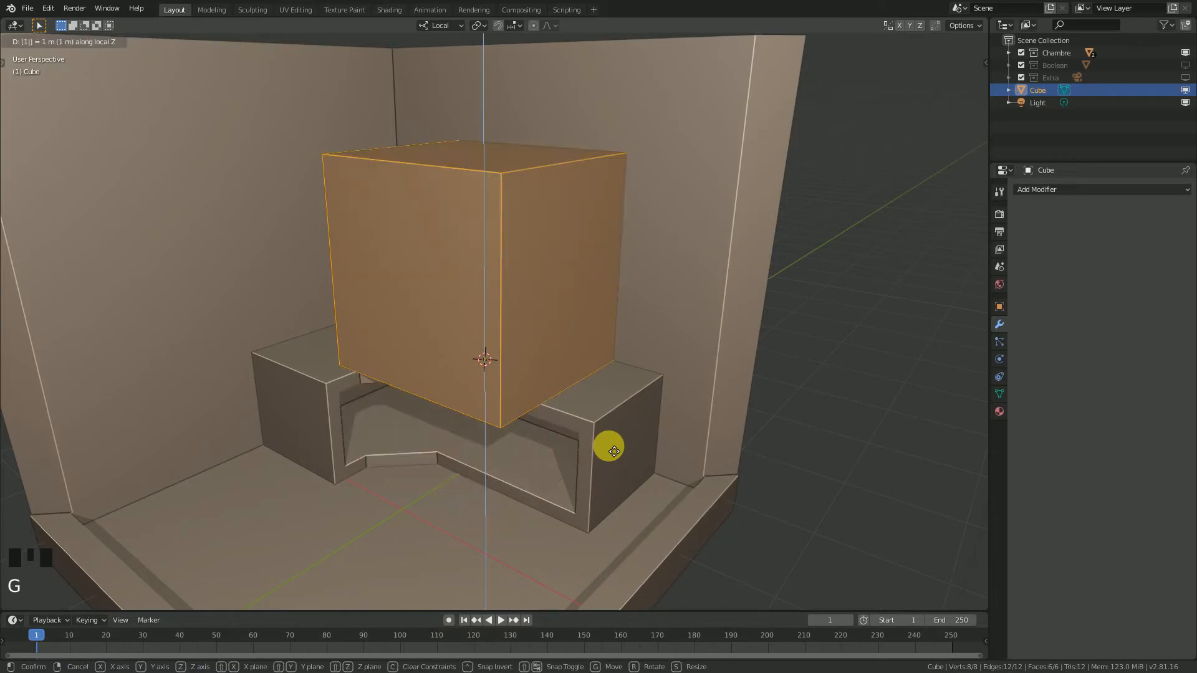
left_click(614, 450)
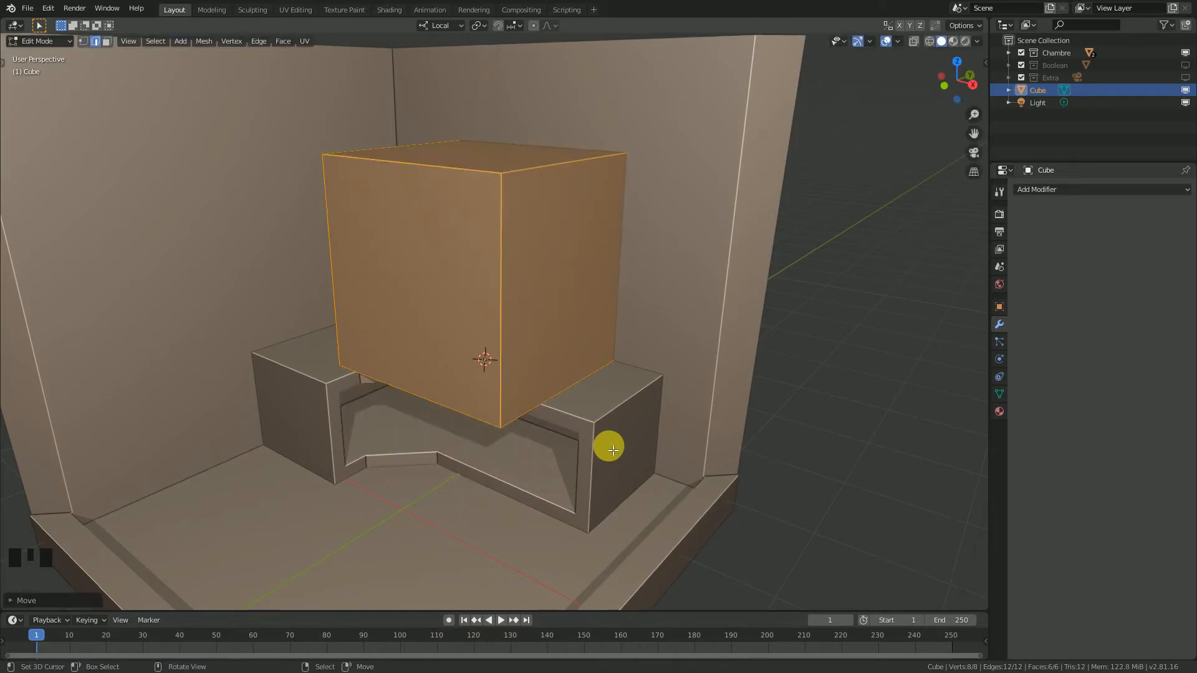
key("Tab")
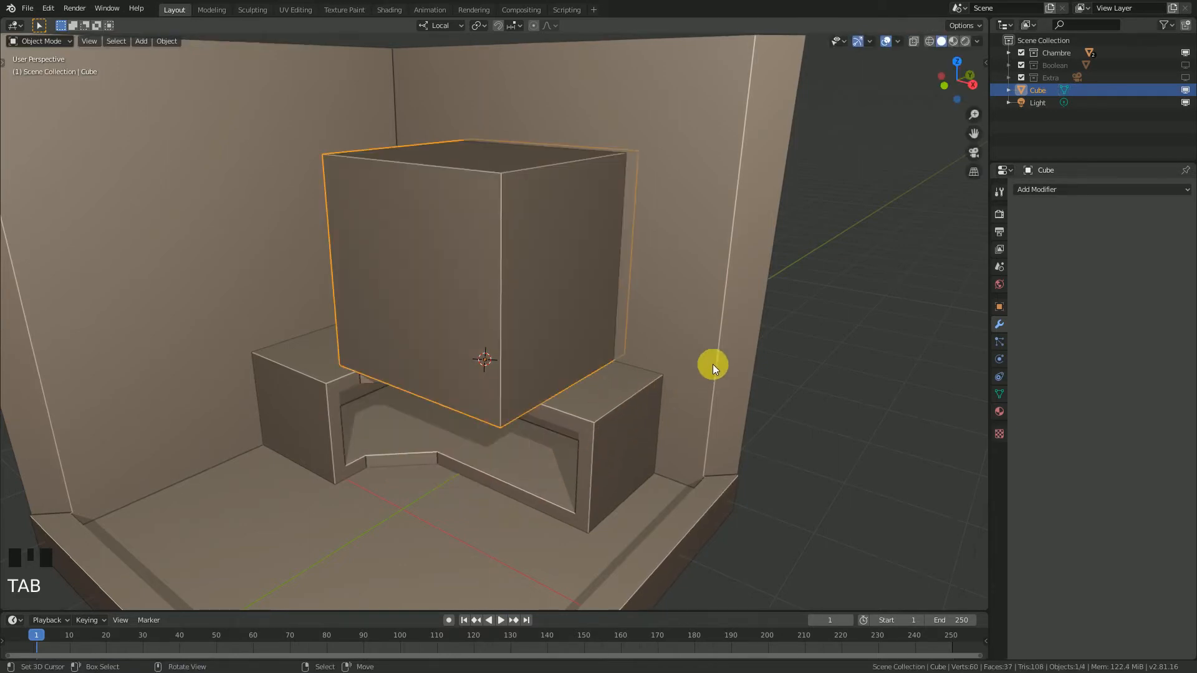
Step: Scale the cube down uniformly and flatten it along local Z into a thin slab on the desk top
key("s")
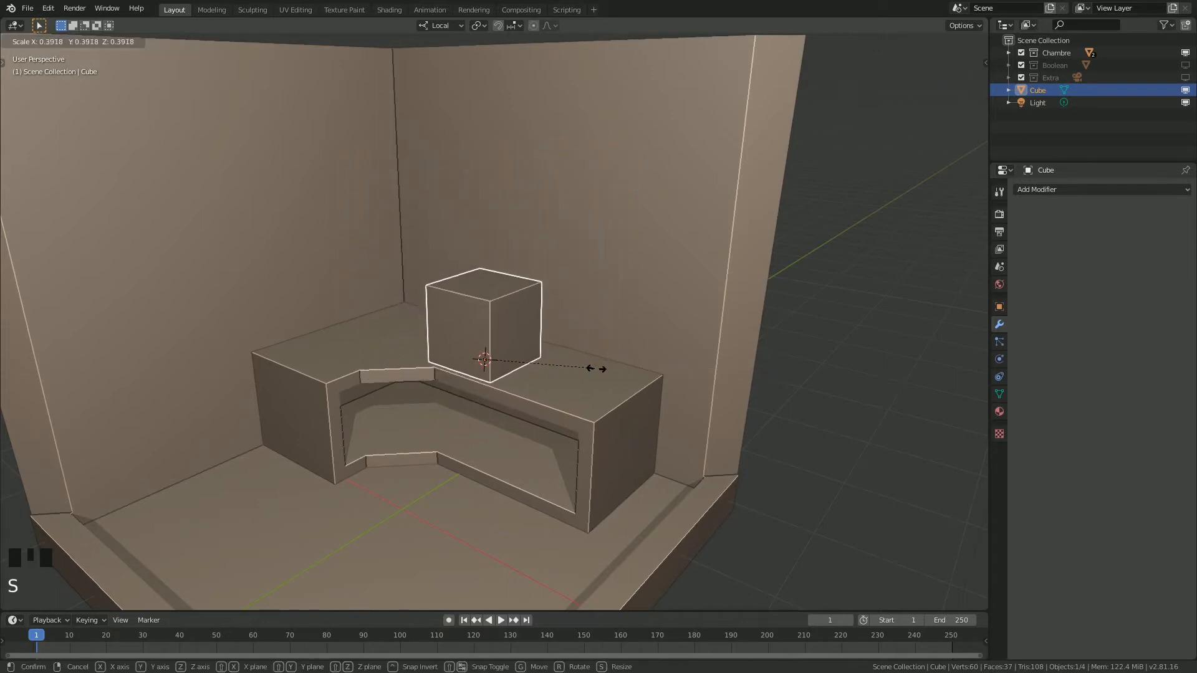
left_click(571, 374)
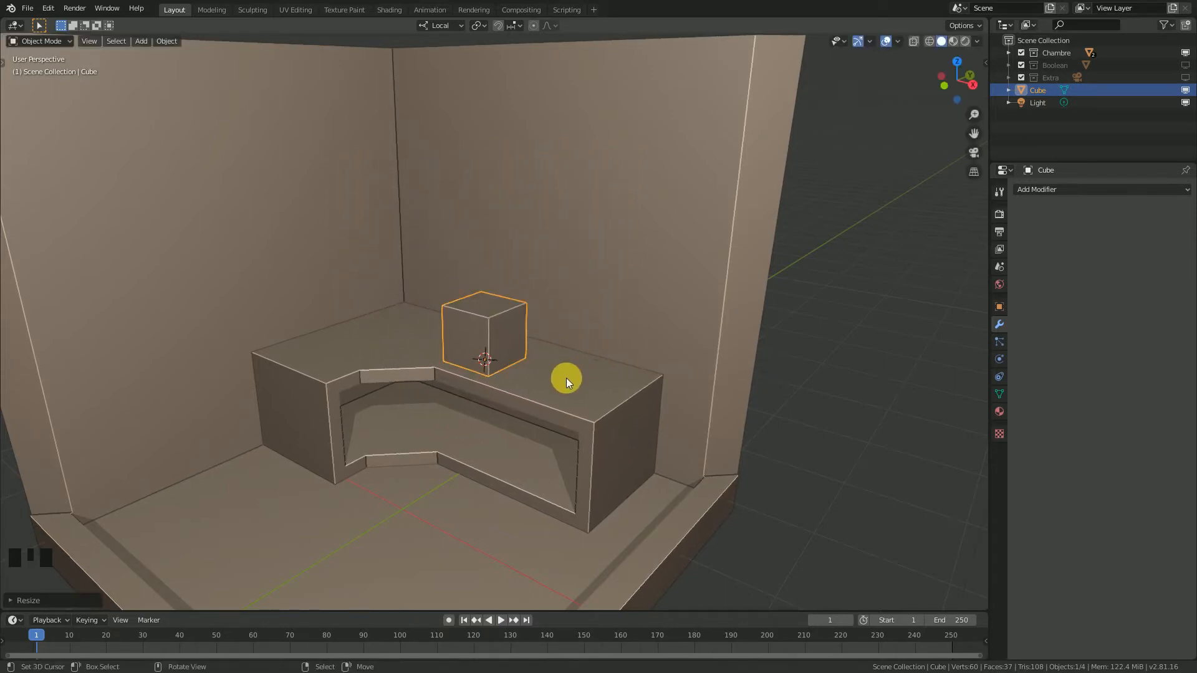
scroll(566, 387, "up", 2)
middle_click_drag(566, 405, 630, 421)
key("s")
key("z")
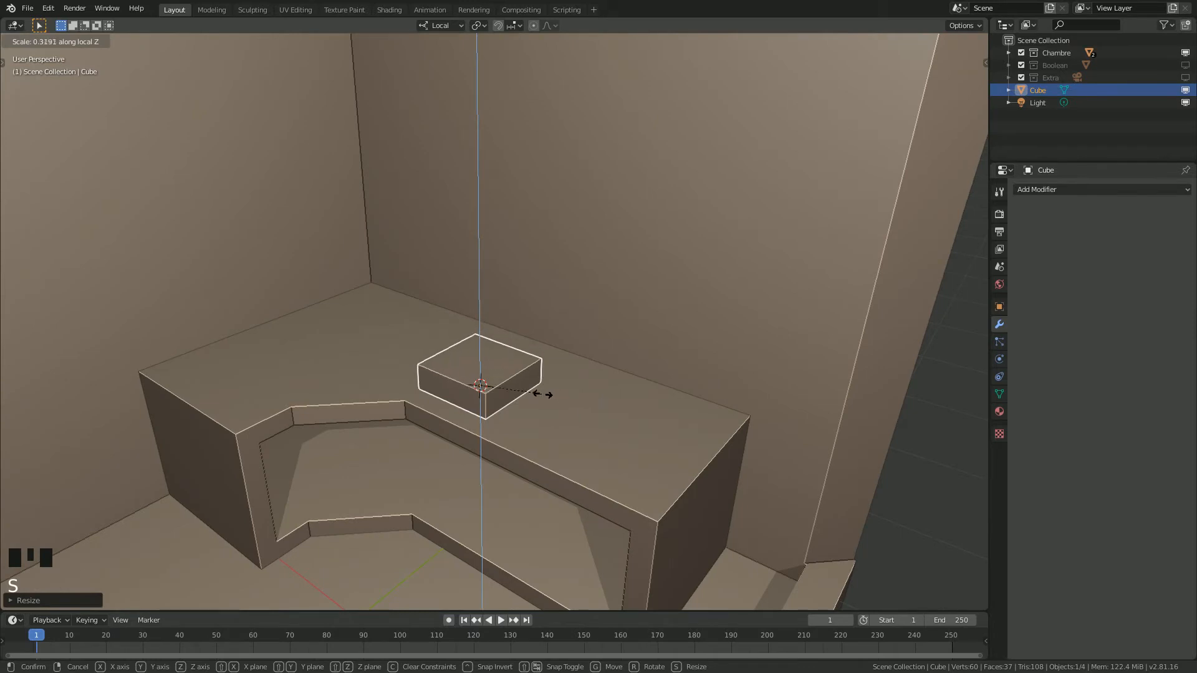
left_click(623, 410)
key("s")
key("z")
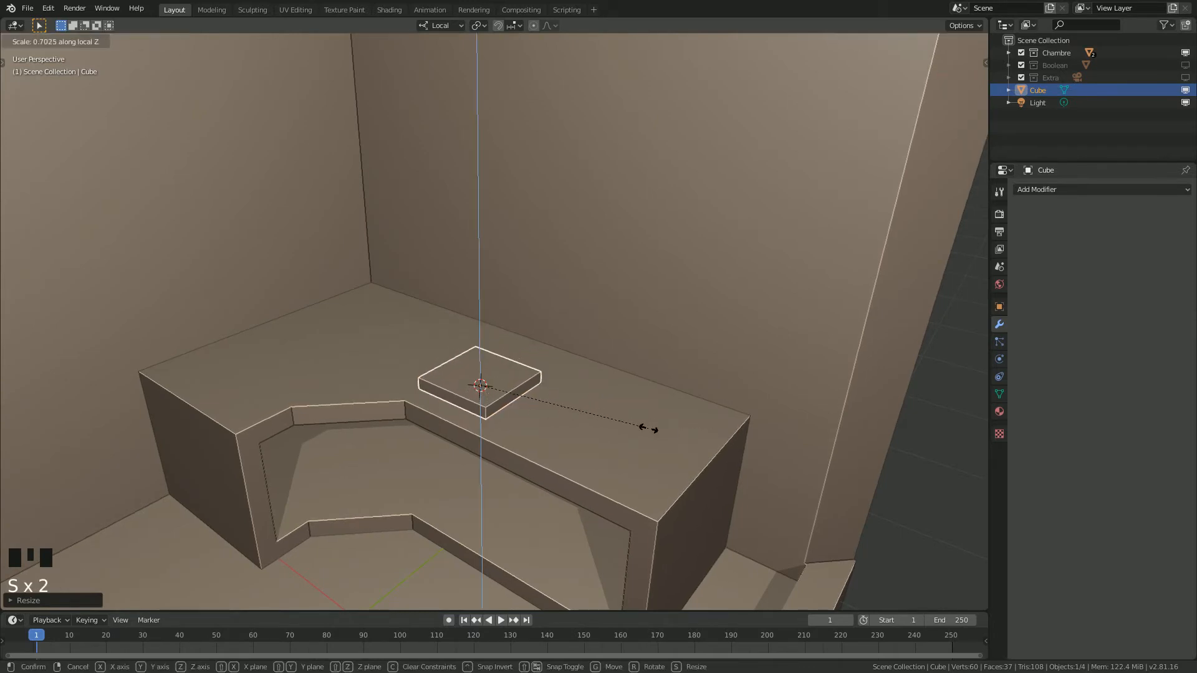
left_click(602, 423)
Step: Shrink the thin slab uniformly to about 0.58 of its size
scroll(540, 459, "down", 3)
middle_click_drag(540, 459, 509, 463)
scroll(509, 463, "up", 3)
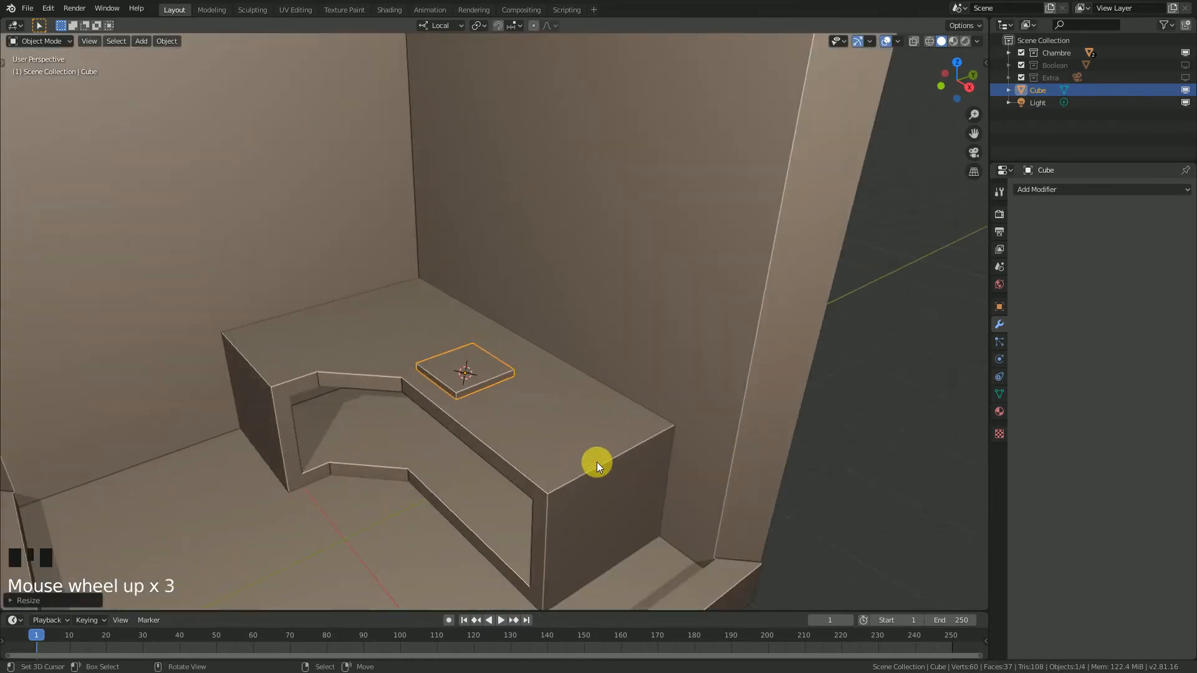
key("s")
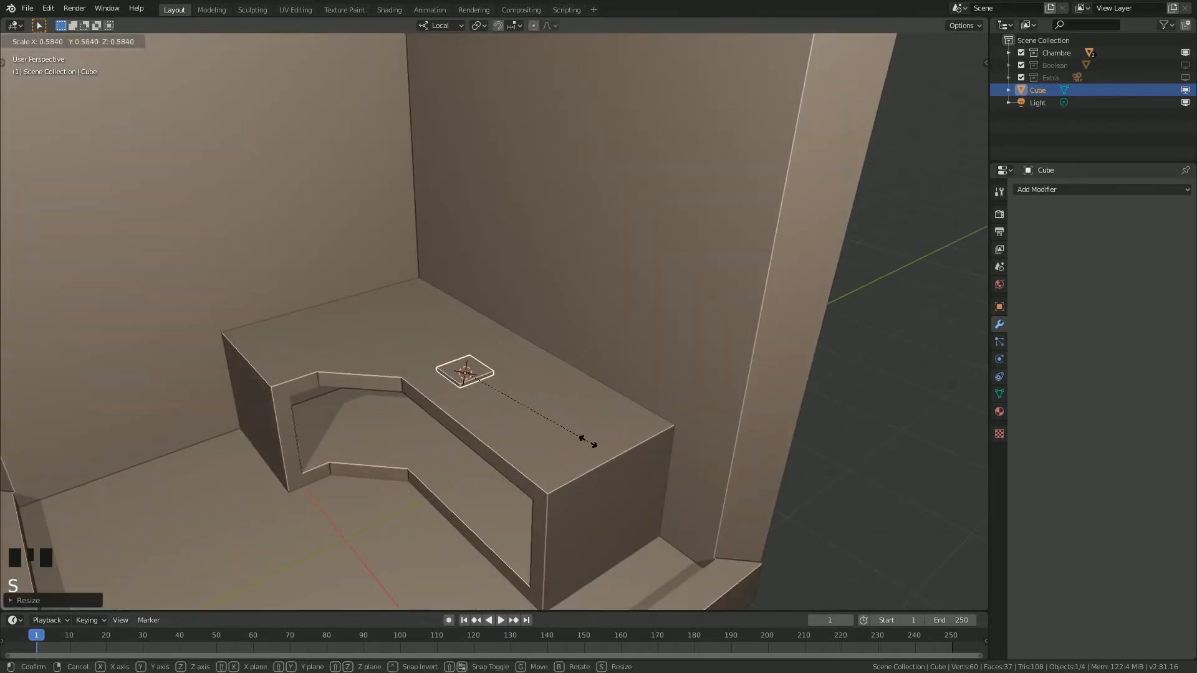
left_click(587, 442)
middle_click_drag(552, 431, 584, 416)
scroll(594, 406, "up", 3)
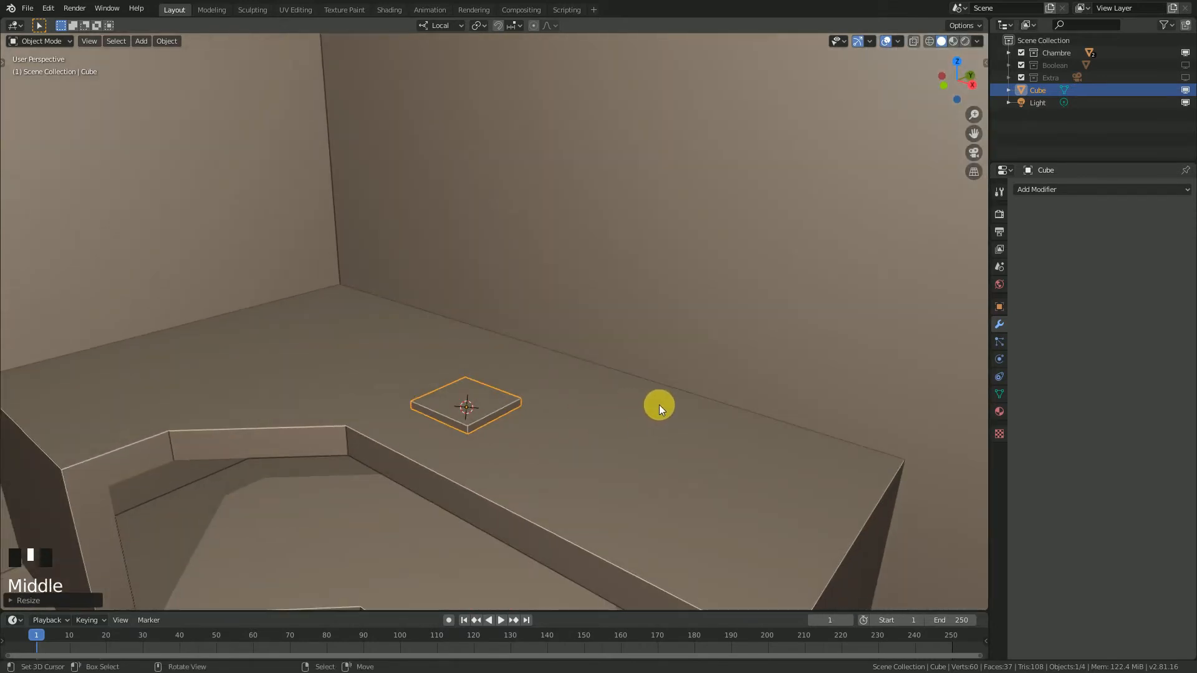
Step: Narrow the slab along local Y by a factor of about 0.74
key("s")
key("y")
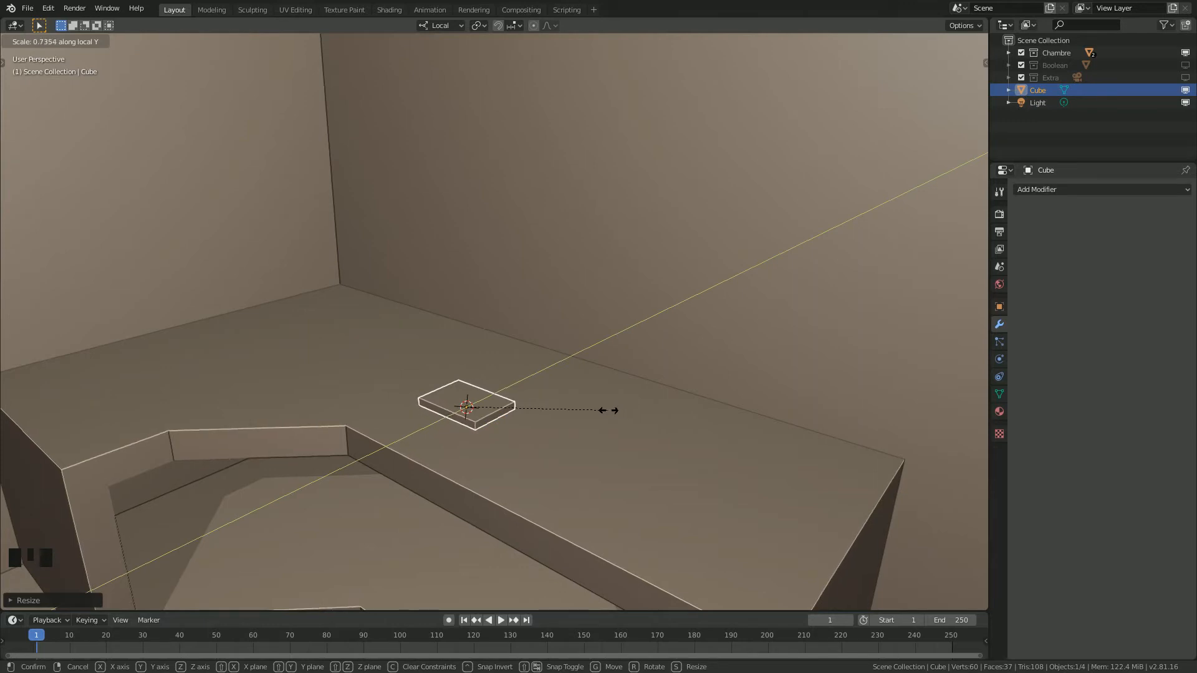
left_click(608, 410)
scroll(521, 455, "down", 2)
mouse_move(521, 455)
middle_mouse_down()
mouse_move(588, 444)
mouse_move(617, 489)
mouse_move(529, 468)
mouse_move(537, 444)
middle_mouse_up()
scroll(503, 465, "up", 3)
Step: Inset the slab's top face by about 0.46 in Edit Mode
key("Tab")
right_click(461, 414)
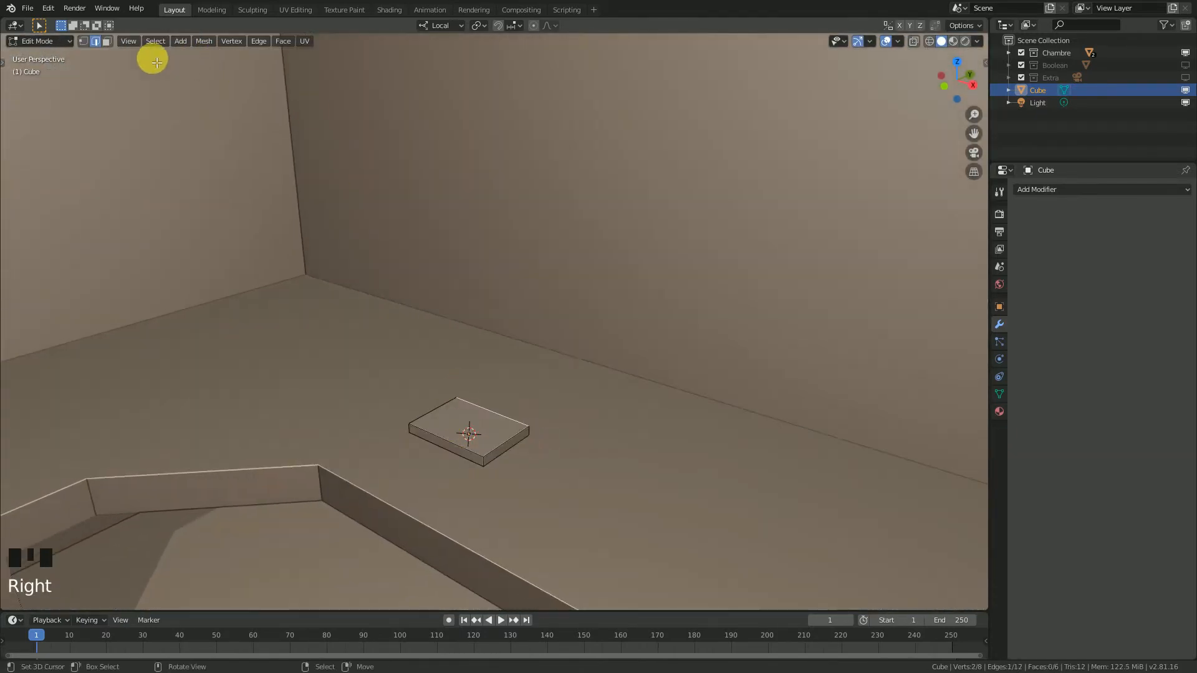
left_click(106, 40)
right_click(468, 425)
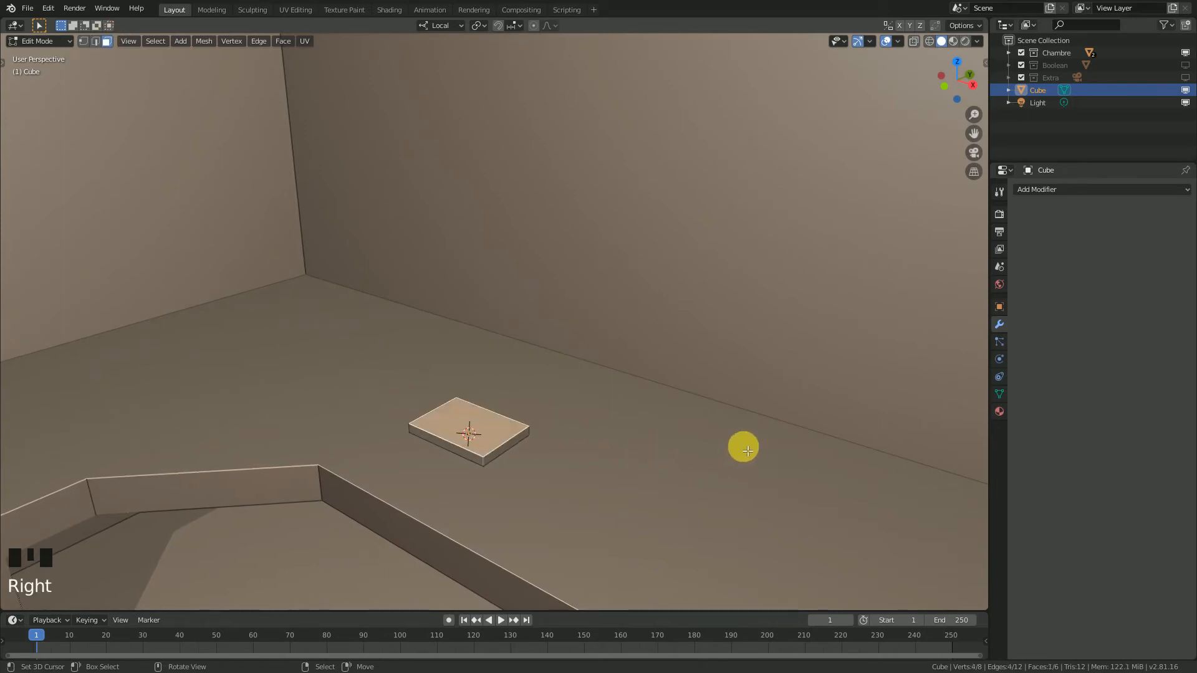
key("i")
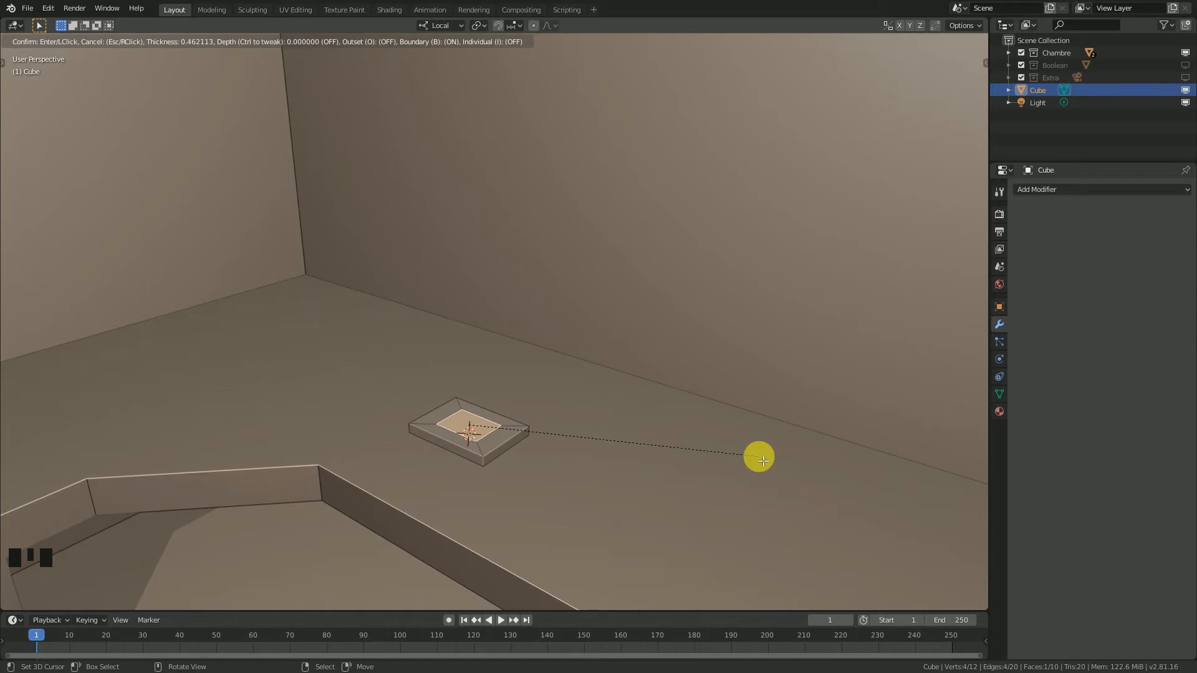
left_click(763, 460)
Step: Shrink the slab's inset top face along local Y and local X so it forms the footprint of a narrow neck
key("s")
key("y")
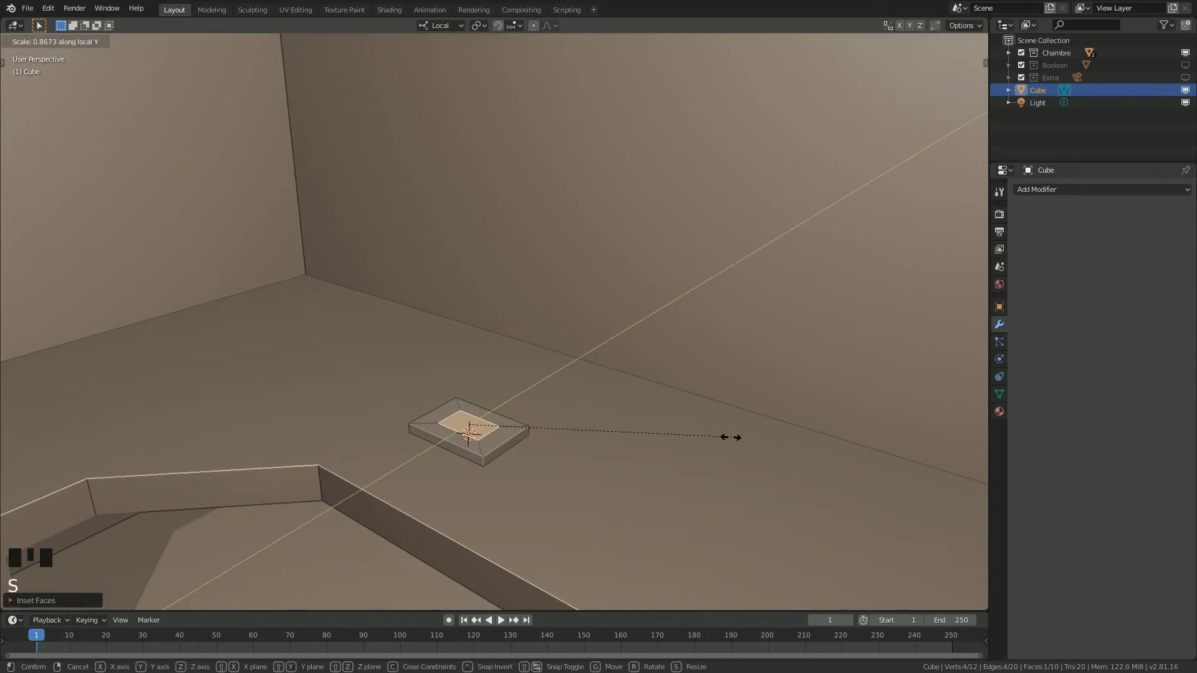
left_click(649, 430)
scroll(617, 492, "down", 3)
middle_click_drag(617, 492, 641, 491)
key("s")
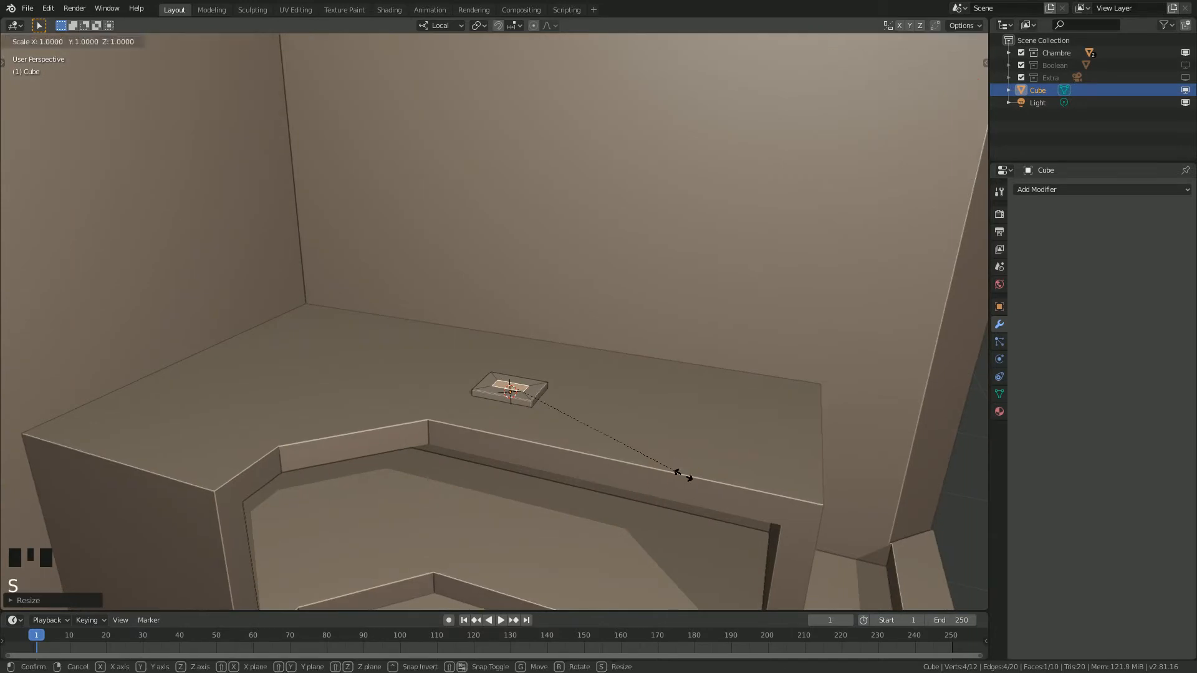
key("x")
left_click(608, 457)
Step: Extrude the inset face upward about 0.13 m to form the neck on the base
middle_click_drag(607, 457, 601, 443)
key("e")
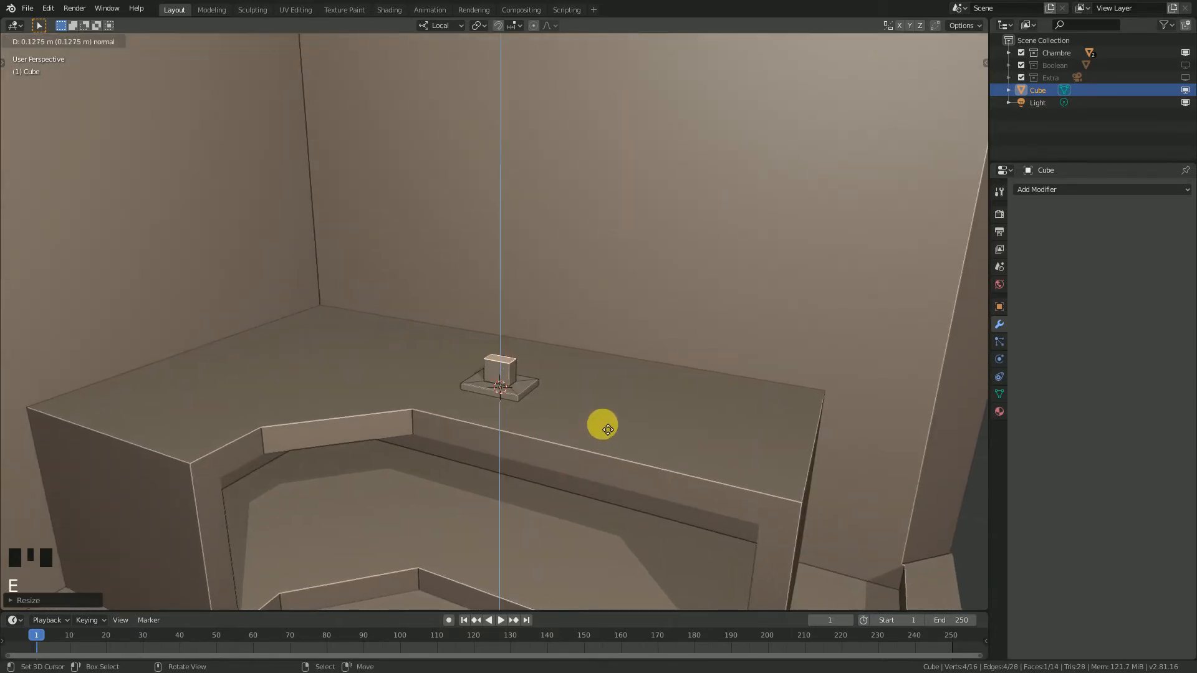
left_click(608, 430)
Step: Extrude the neck's top face again without height and scale it uniformly to about 1.19
key("e")
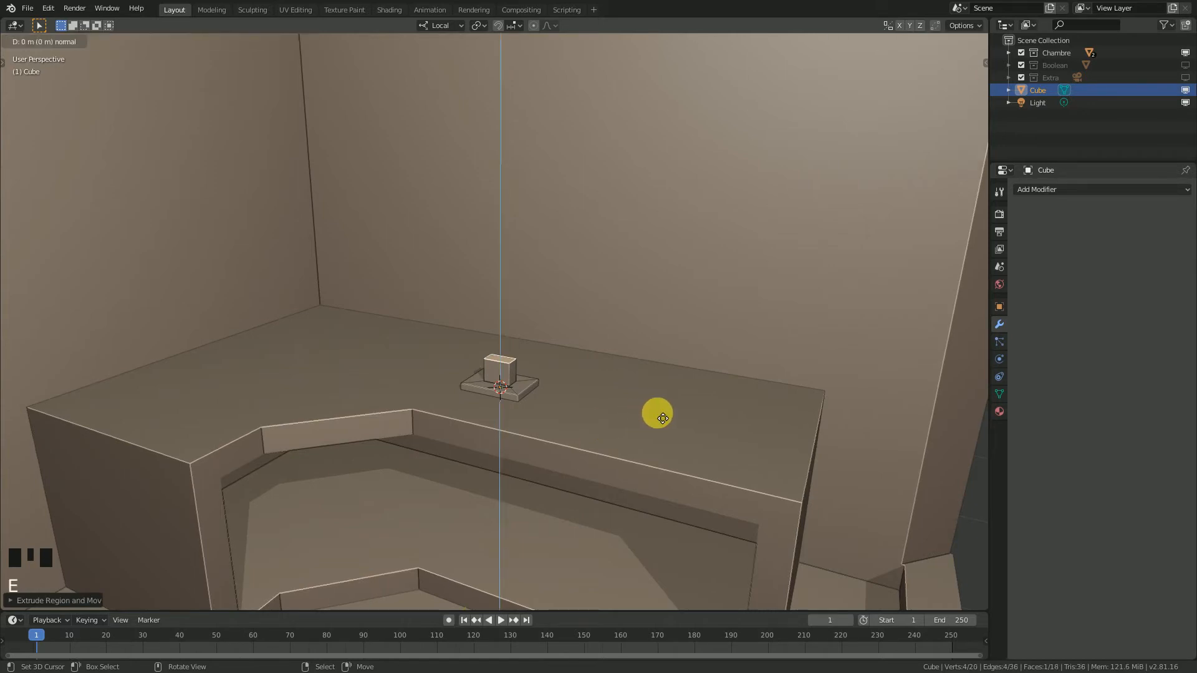
left_click(654, 414)
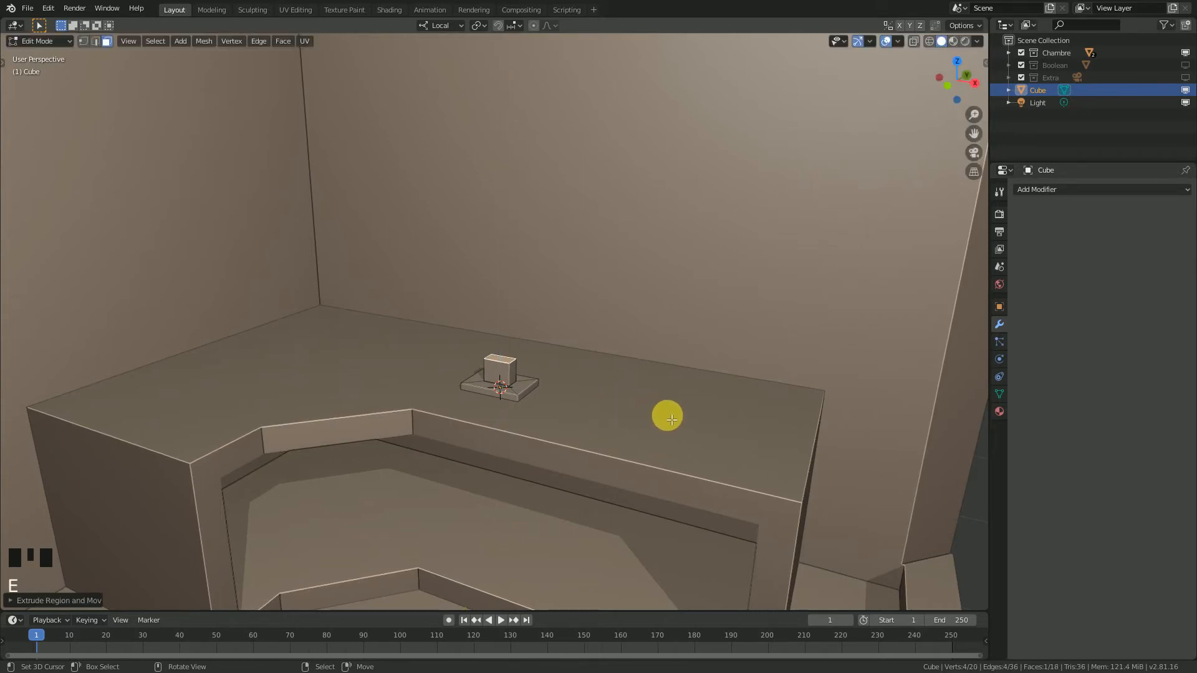
key("s")
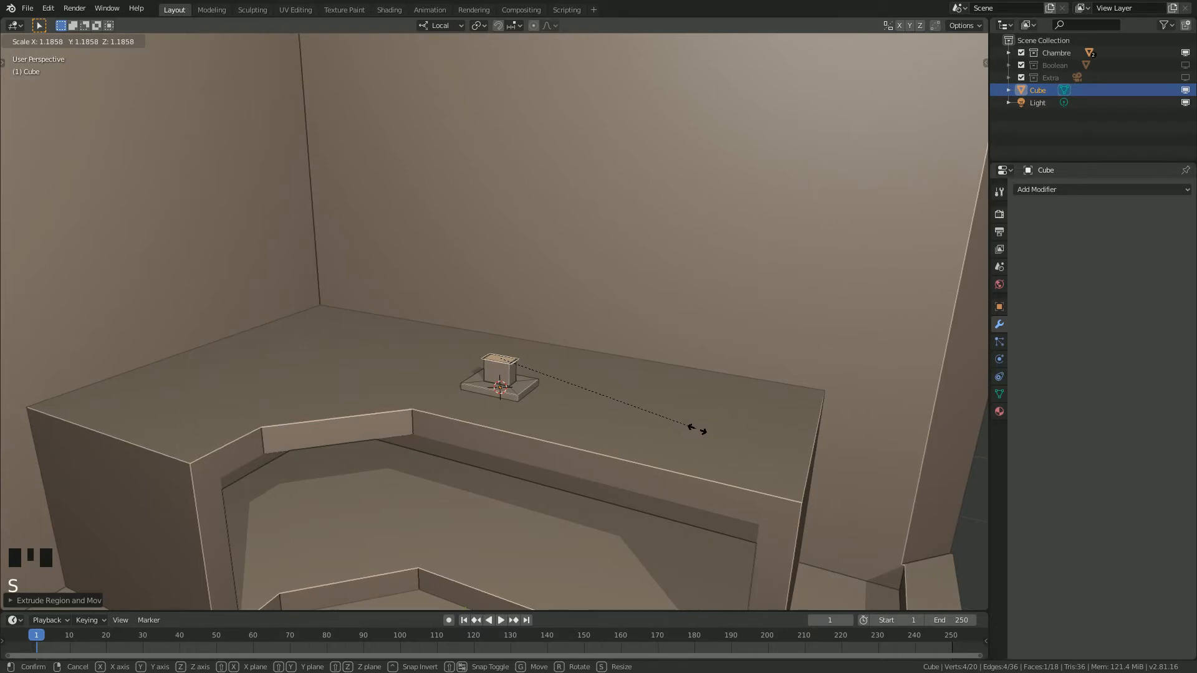
left_click(696, 429)
Step: Stretch the neck's new top face along local X into a long, thin strip as wide as a monitor
middle_click_drag(696, 429, 594, 416)
key("KP_Decimal")
scroll(574, 430, "down", 9)
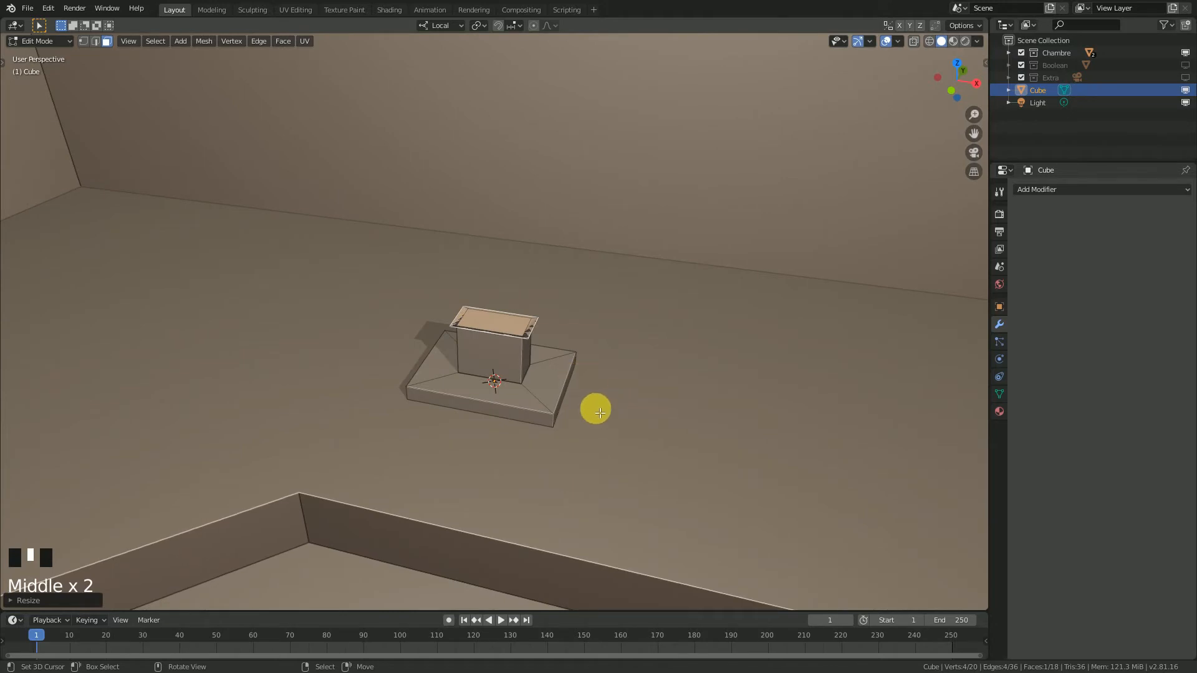
key("s")
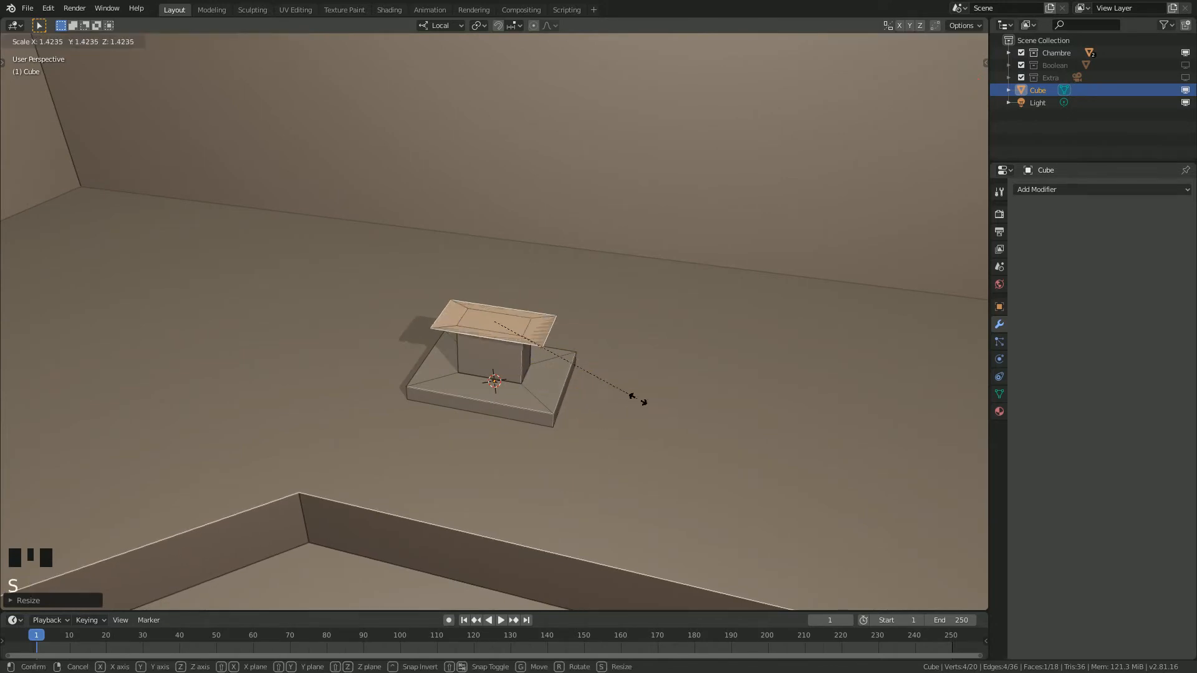
left_click(573, 386)
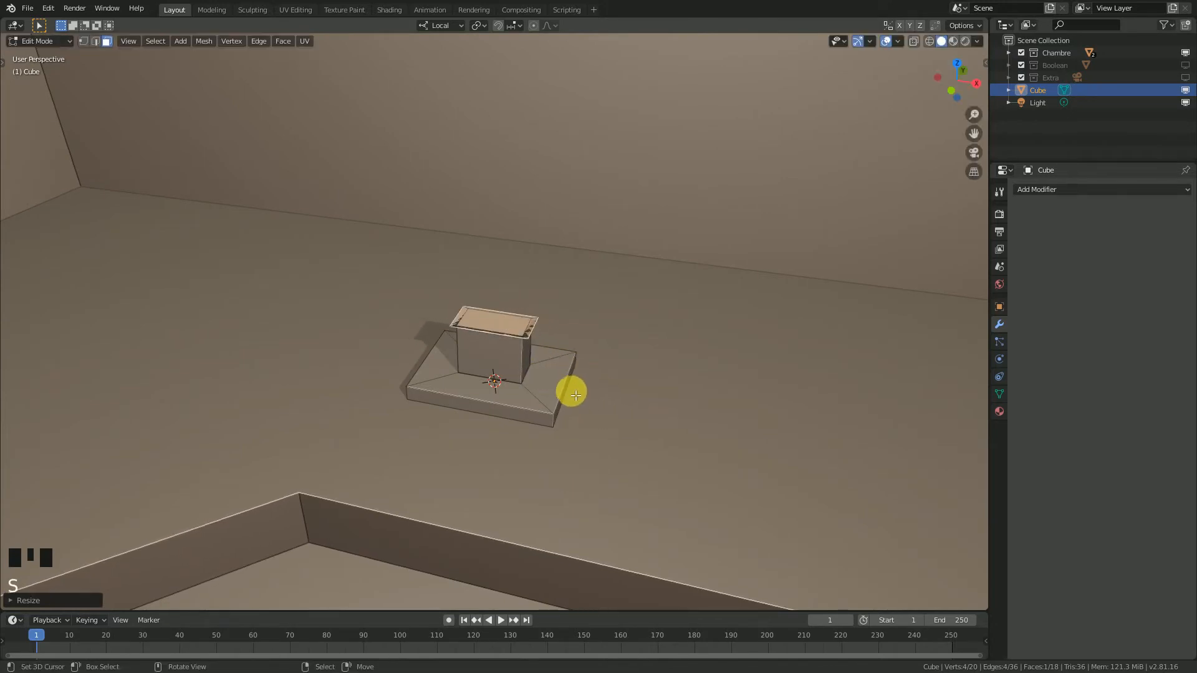
key("s")
key("x")
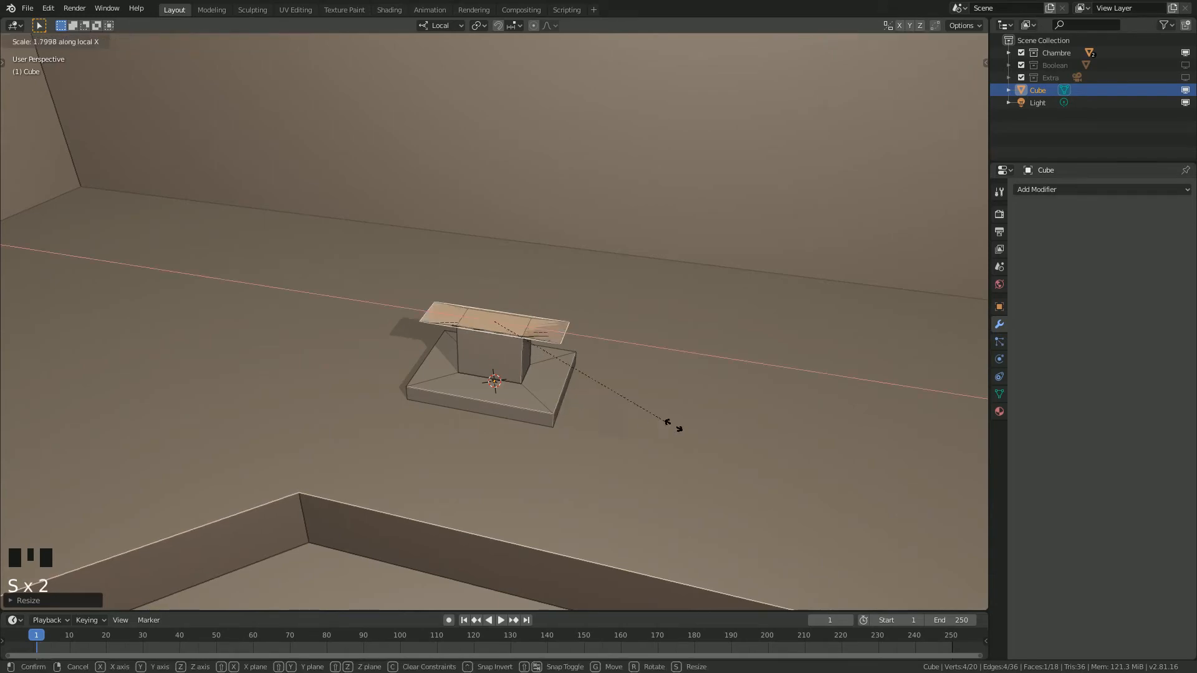
left_click(374, 499)
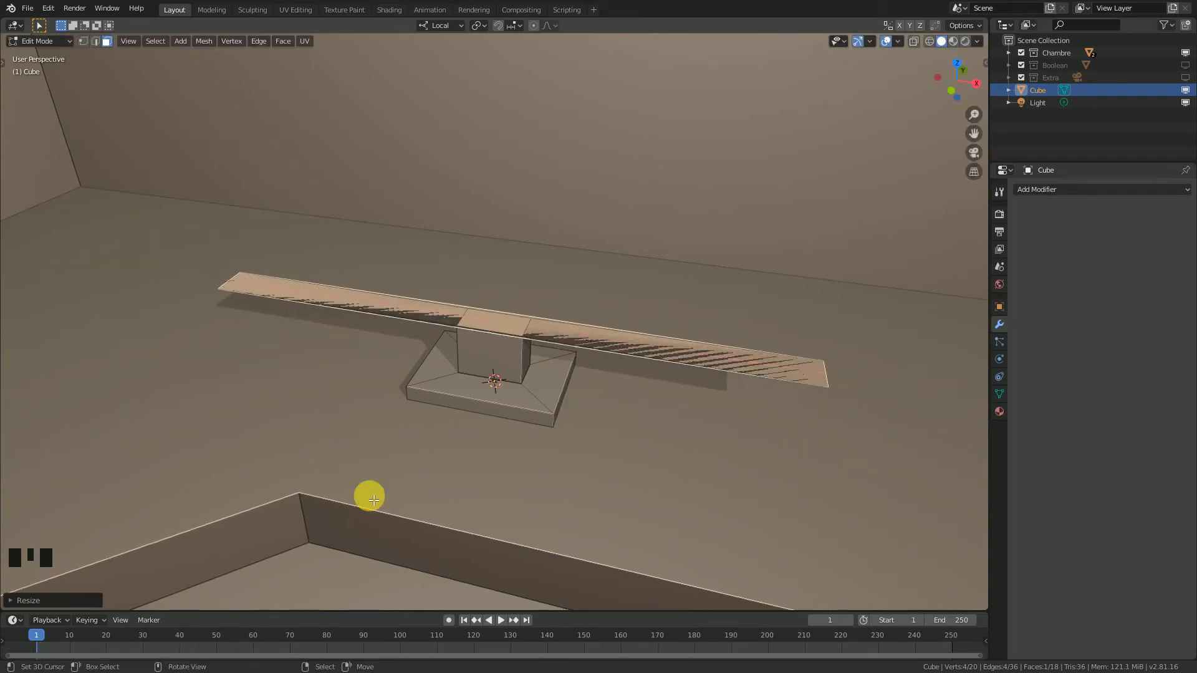
Step: Extrude the long strip upward to form the monitor's tall, flat screen body
scroll(420, 414, "down", 4)
middle_click_drag(420, 414, 489, 430)
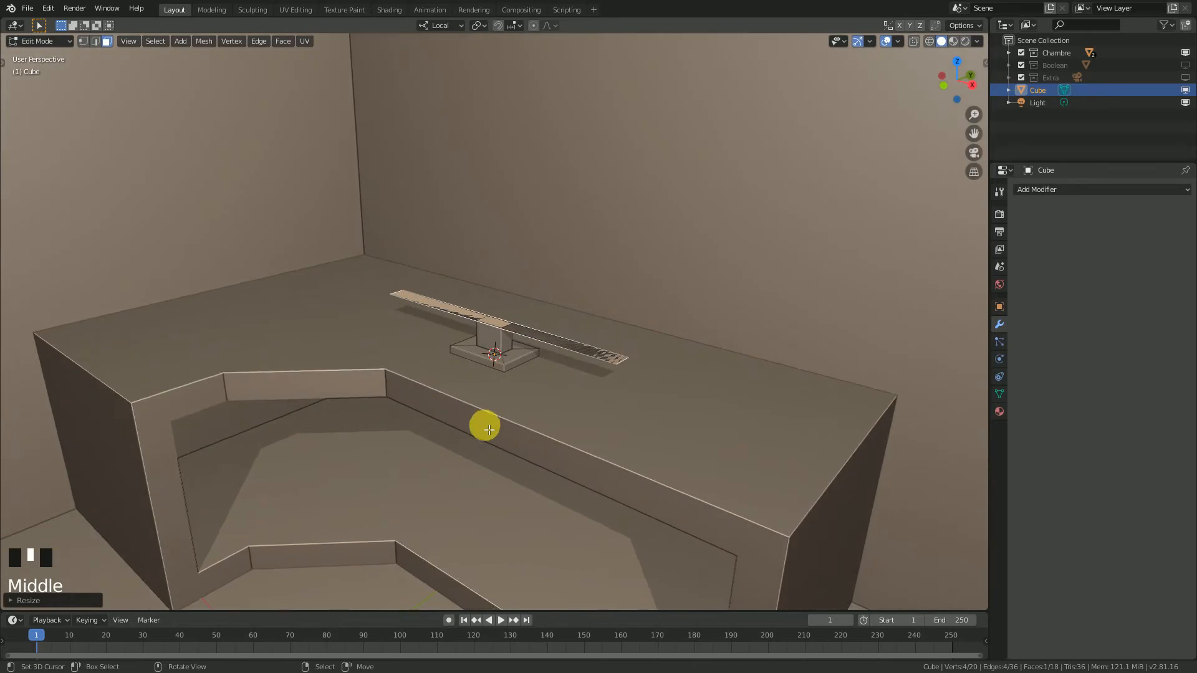
key("e")
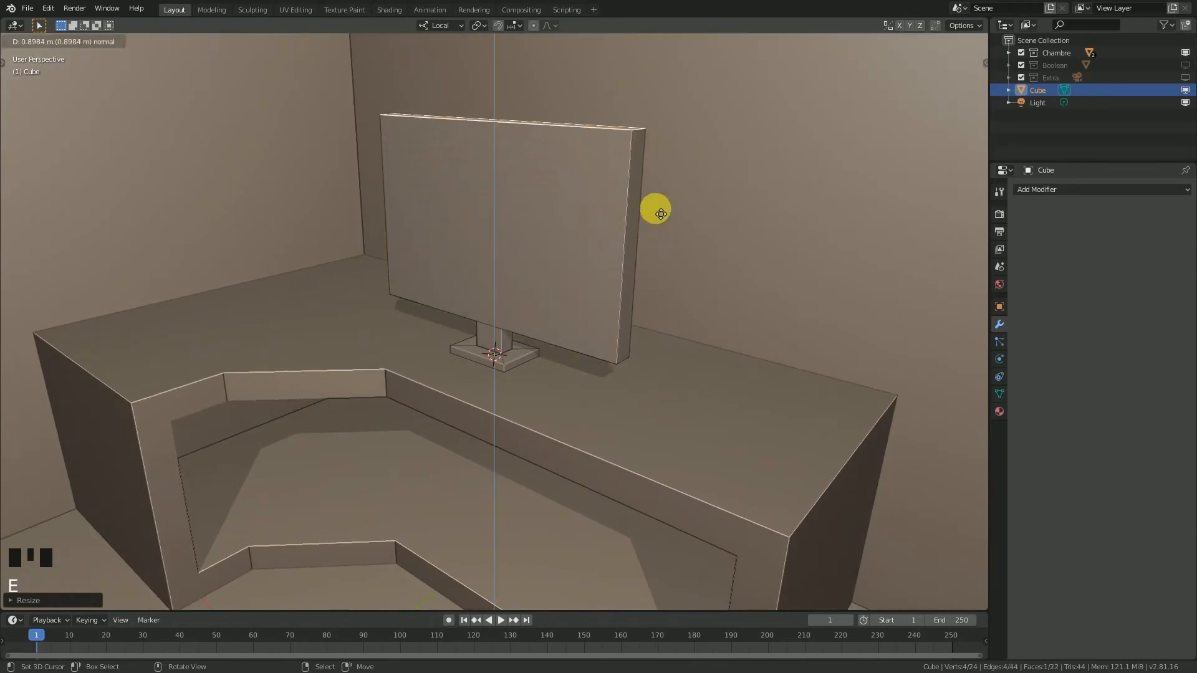
left_click(661, 247)
Step: Expand the selection to the whole screen body and neck, and thin them along local Y to about 0.73
scroll(661, 247, "down", 3)
middle_click_drag(661, 246, 471, 401)
scroll(485, 394, "up", 2)
scroll(459, 430, "up", 5)
scroll(459, 443, "down", 4)
scroll(457, 403, "up", 3)
key("ctrl+KP_Add")
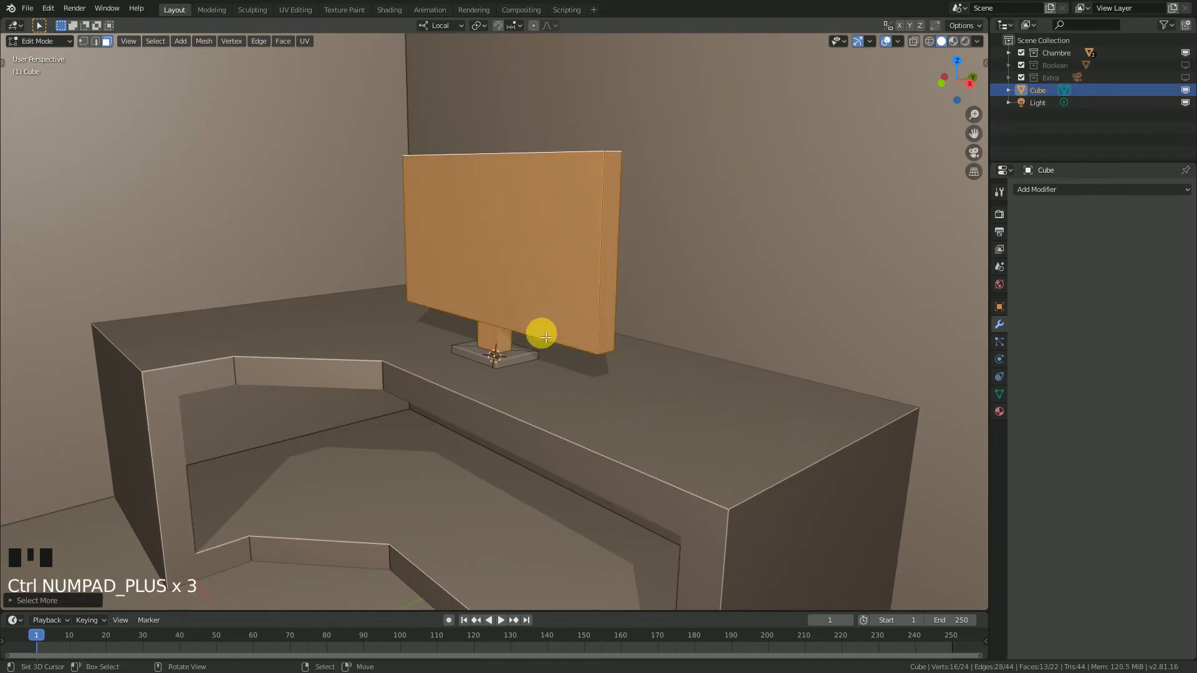
middle_click_drag(546, 337, 737, 320)
key("s")
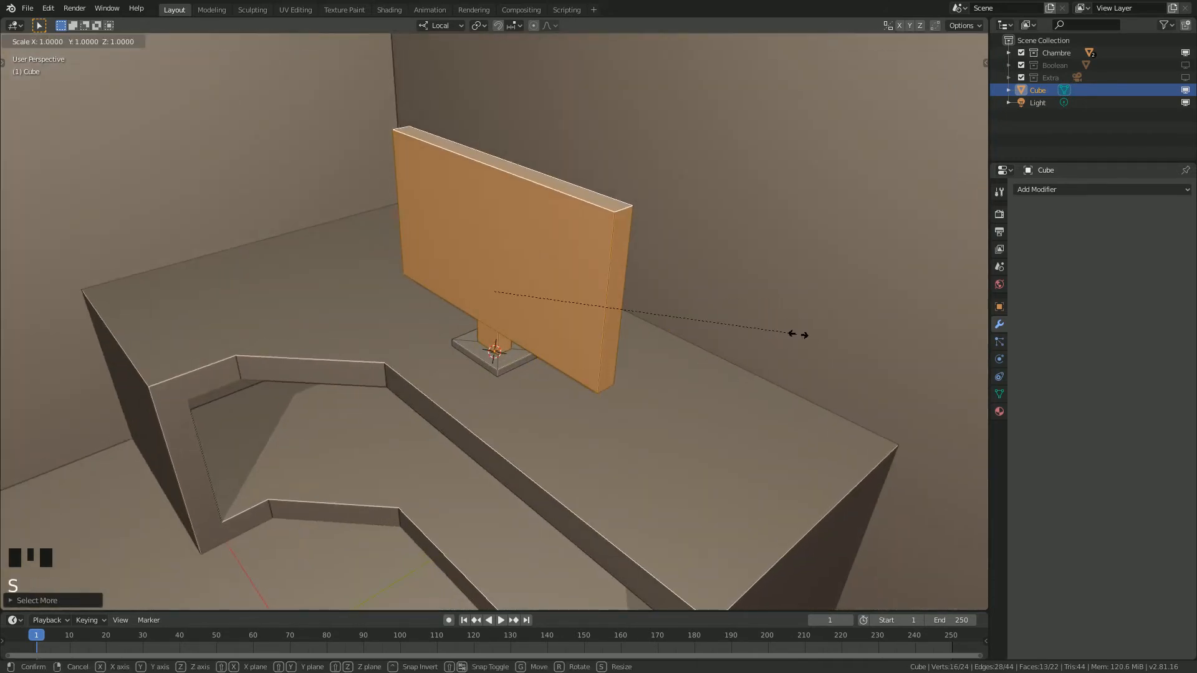
key("y")
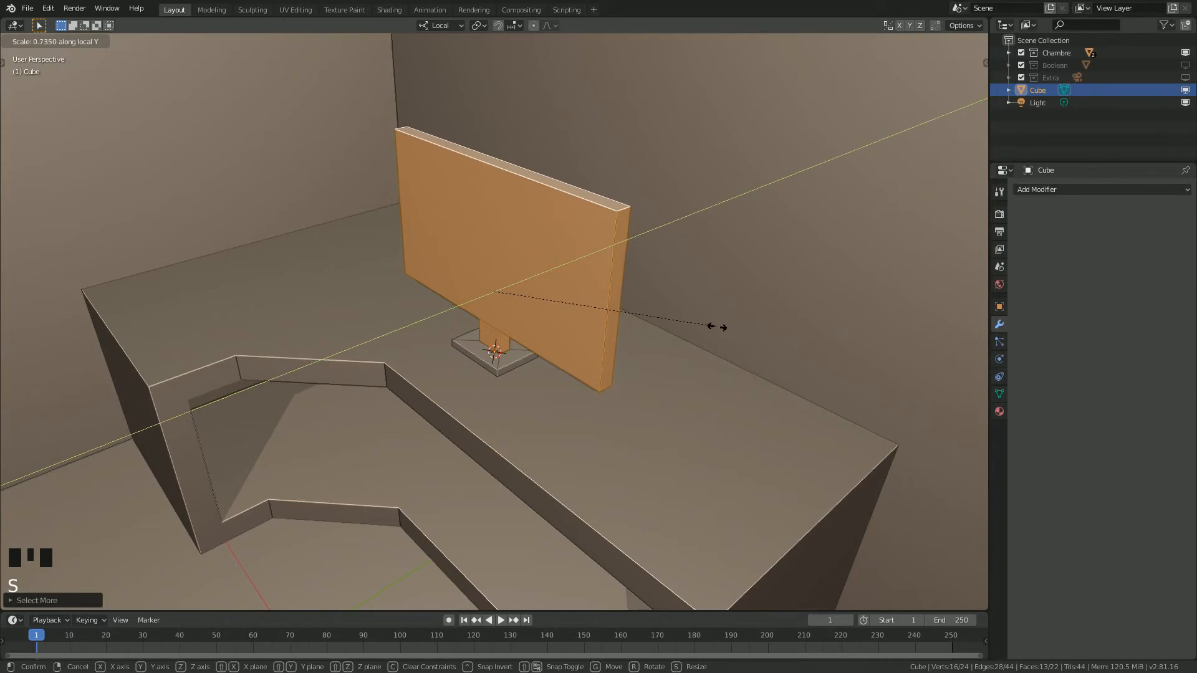
left_click(711, 330)
Step: Narrow the selected screen body and neck slightly along local X
middle_click_drag(694, 339, 688, 370)
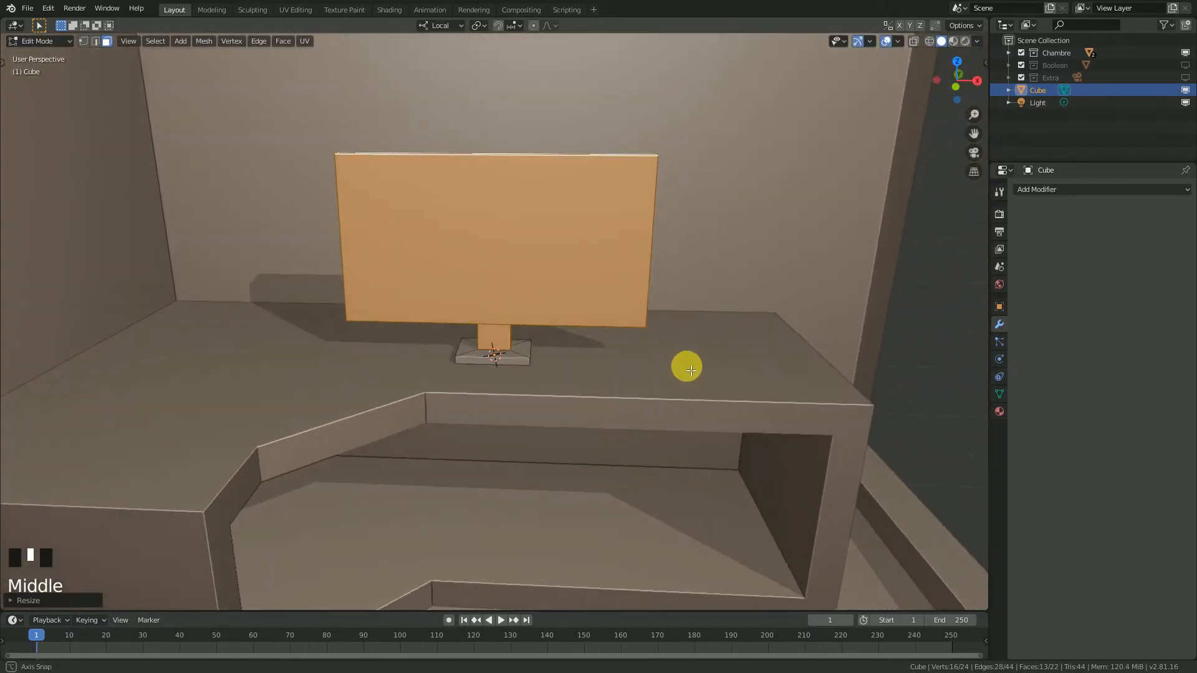
key("s")
key("x")
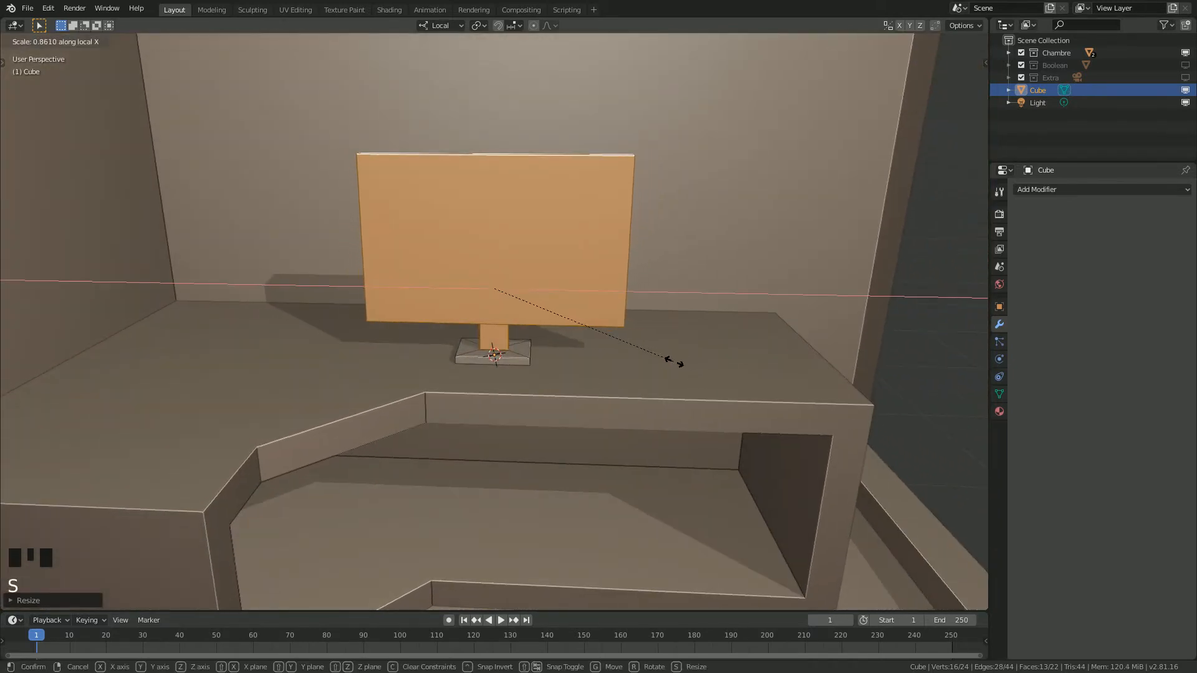
left_click(699, 368)
Step: Raise the edge loop where the neck meets the base slightly along local Z in vertex select mode
middle_click_drag(699, 368, 514, 361)
scroll(516, 369, "down", 2)
scroll(553, 383, "up", 7)
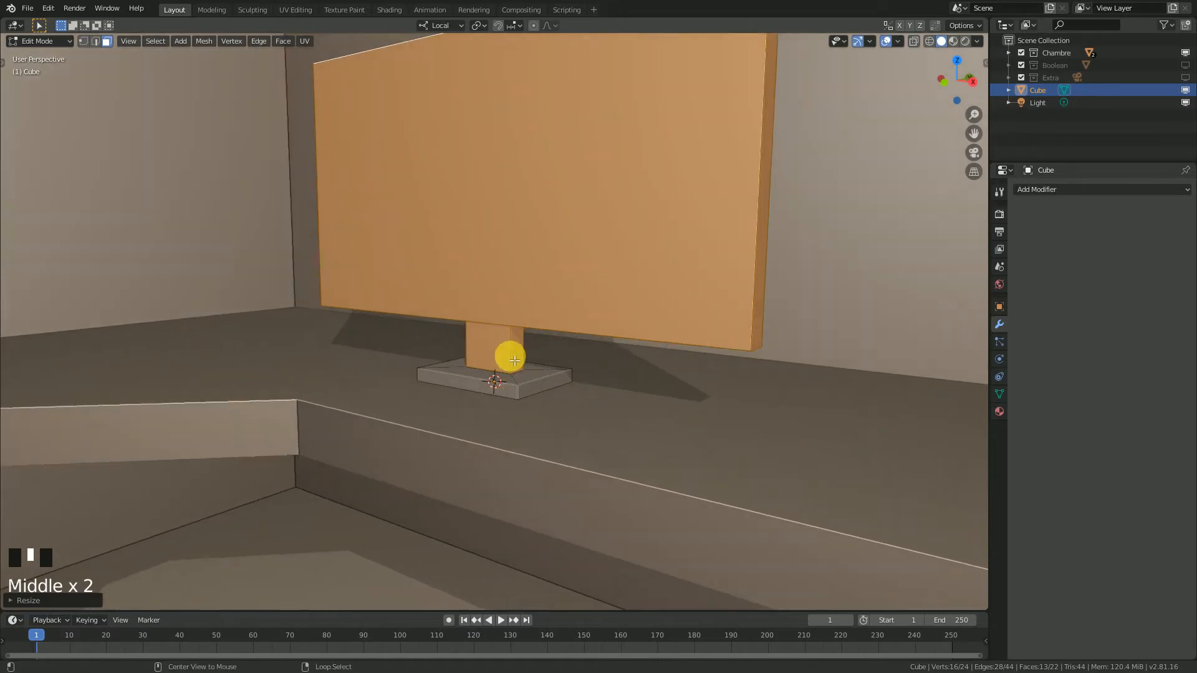
left_click(82, 42)
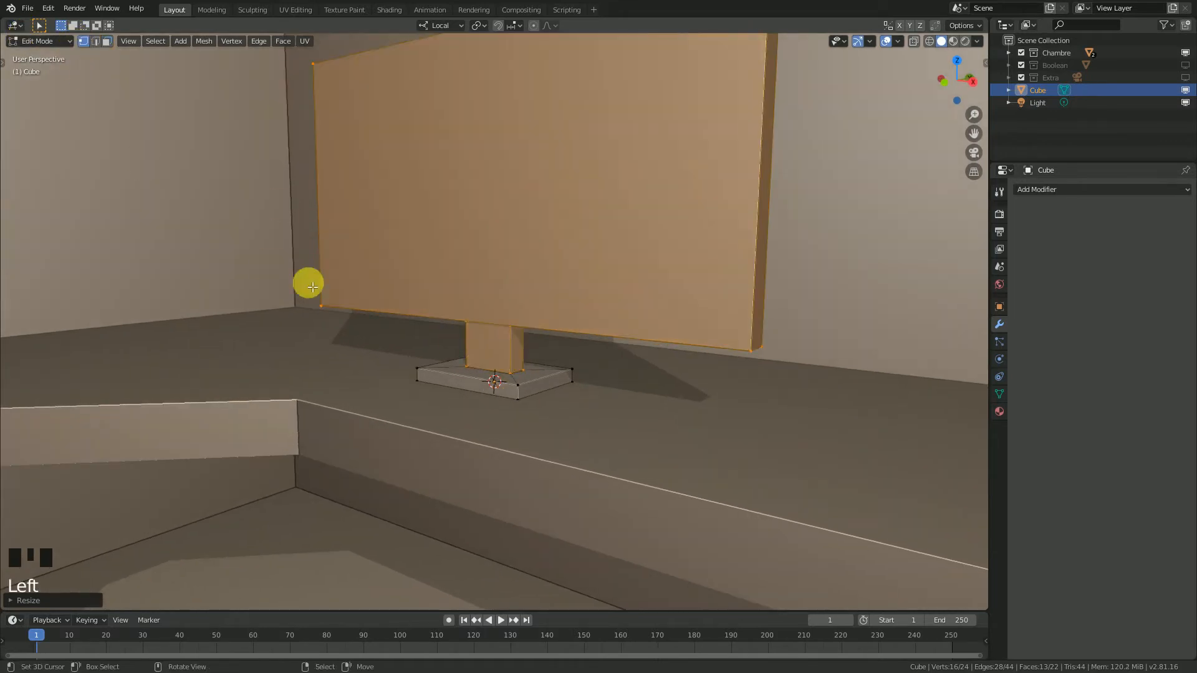
middle_click_drag(307, 280, 539, 376)
right_click(486, 359, "alt")
key("g")
key("z")
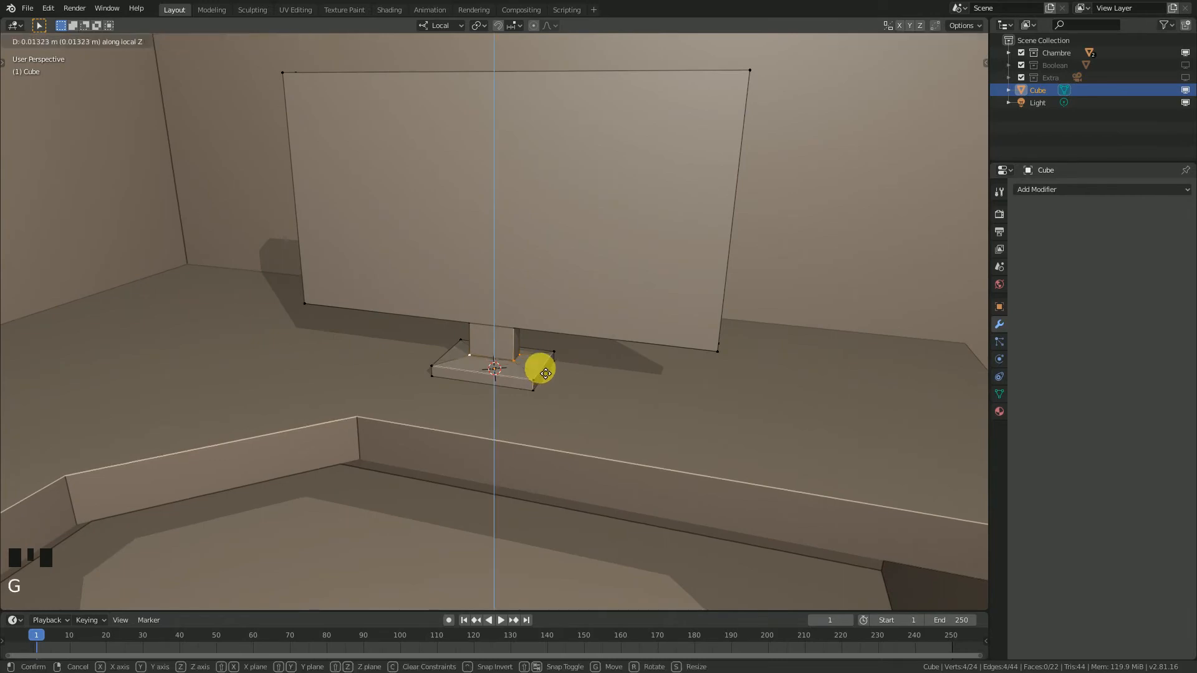
left_click(541, 366)
Step: Select the monitor from its top corners down, except the base's underside, and lower it along local Z to thin the base
middle_click_drag(541, 366, 558, 265)
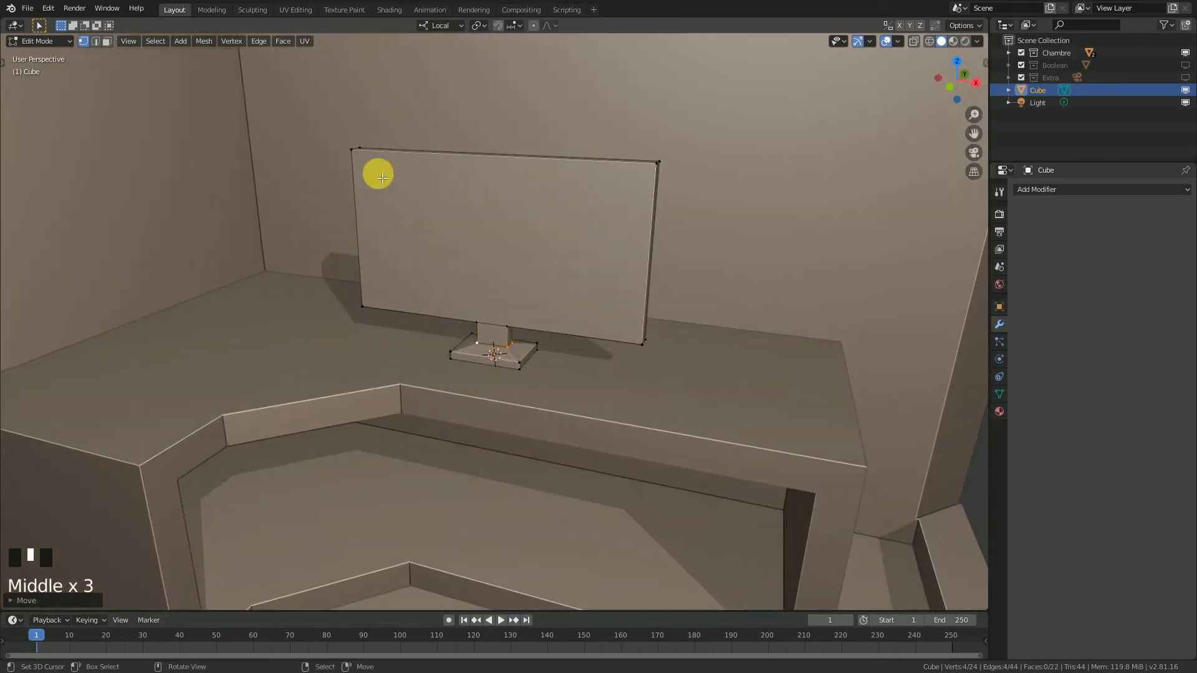
right_click(355, 149)
middle_click_drag(380, 160, 377, 168)
key("c")
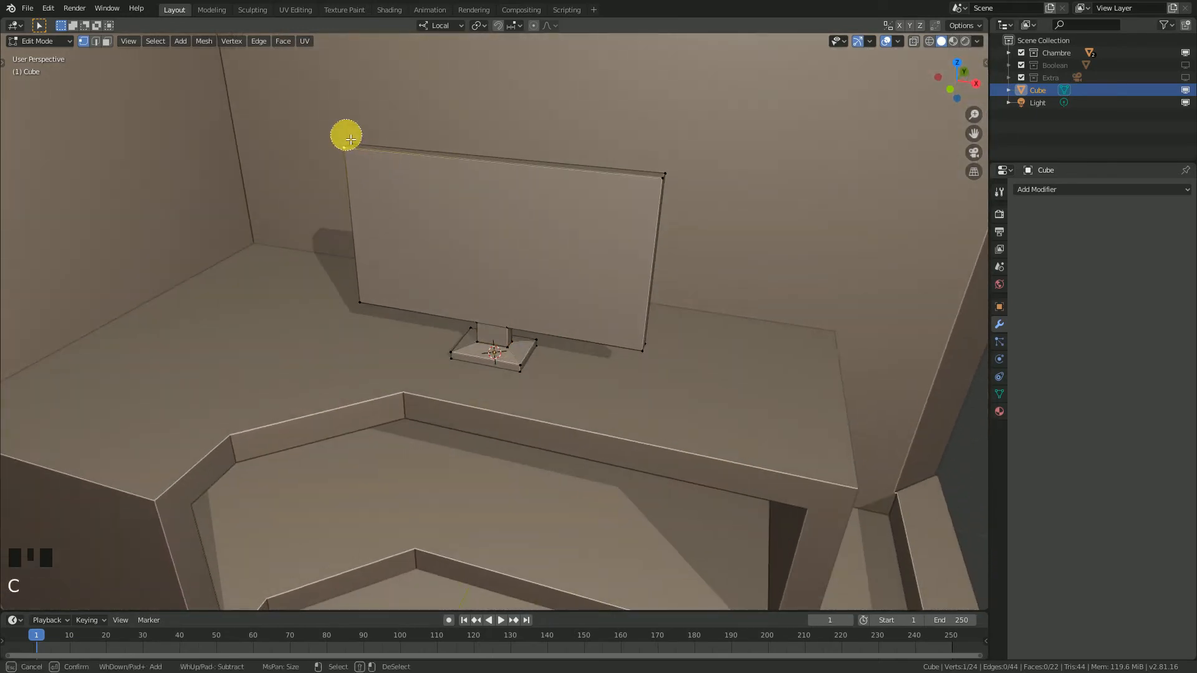
left_click(675, 181)
key("Escape")
mouse_move(637, 277)
middle_mouse_down()
mouse_move(633, 260)
mouse_move(642, 273)
middle_mouse_up()
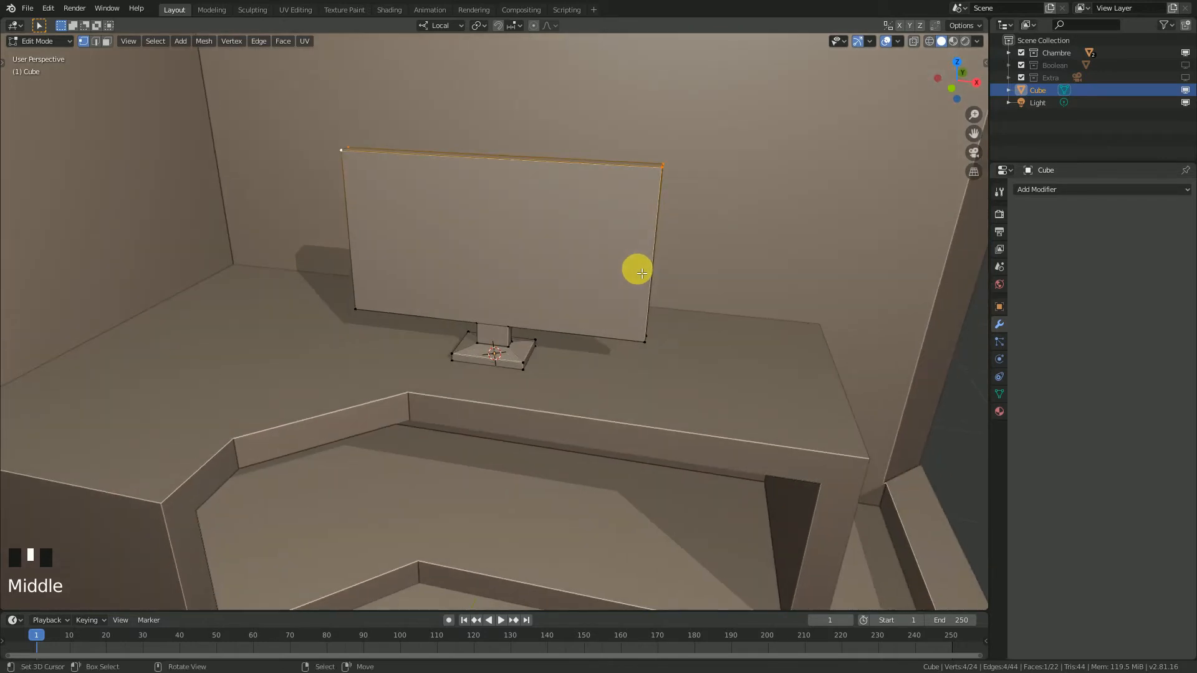
key("ctrl+KP_Add")
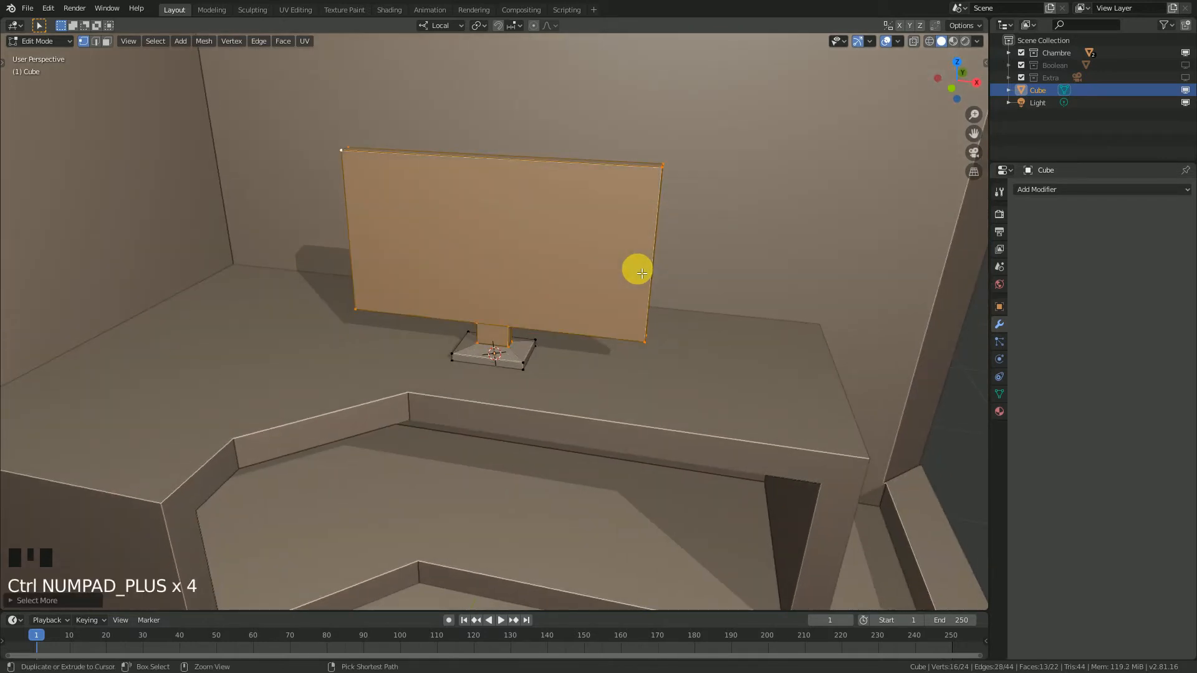
scroll(642, 273, "up", 3)
middle_click_drag(617, 302, 540, 302)
key("g")
key("z")
left_click(611, 376)
scroll(613, 374, "down", 4)
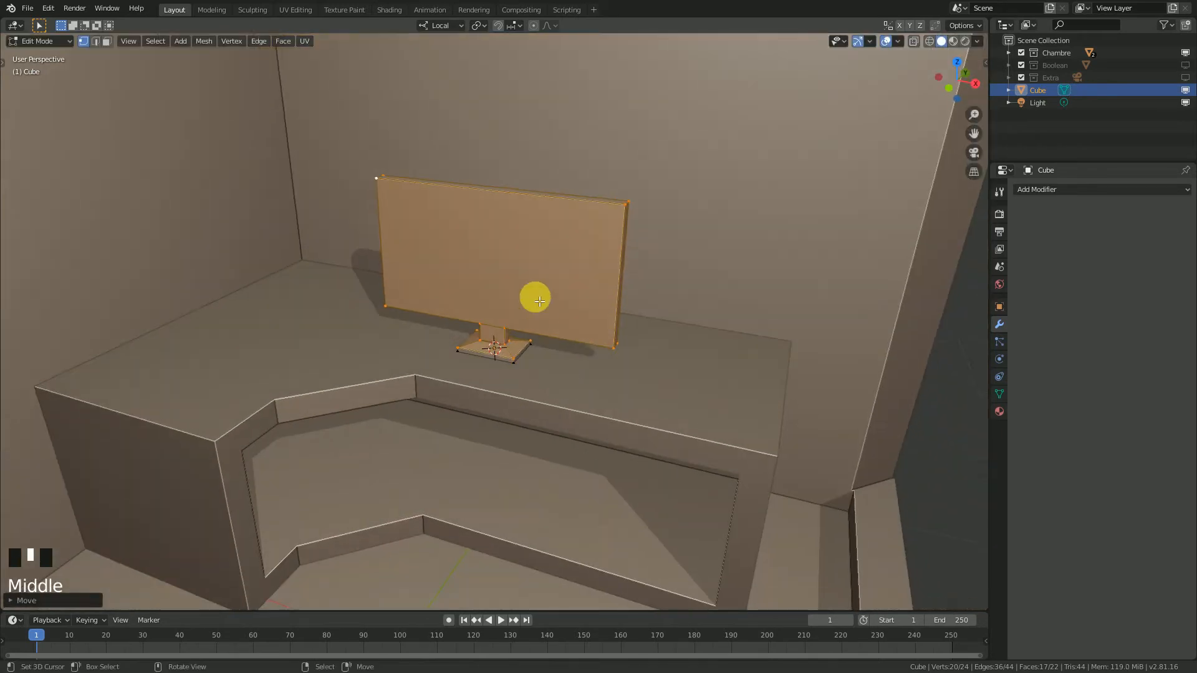
Step: Inset the screen's front face by about 0.20 in face select mode
left_click(107, 41)
right_click(544, 283)
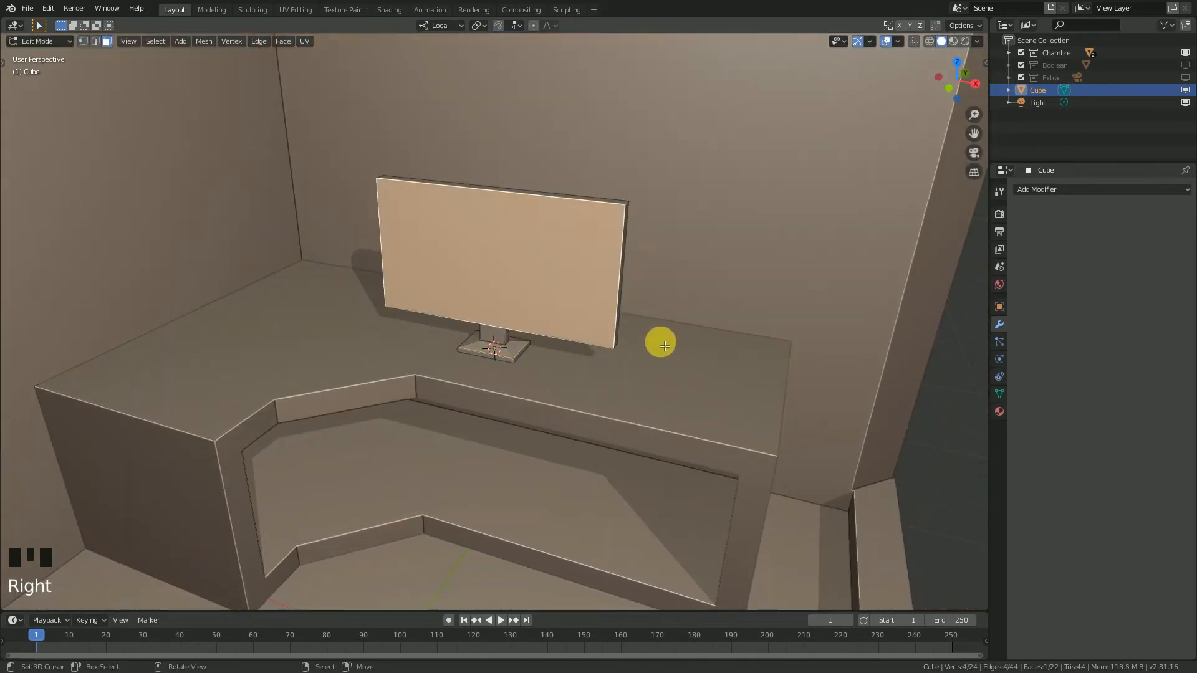
middle_click_drag(664, 346, 595, 401, "shift")
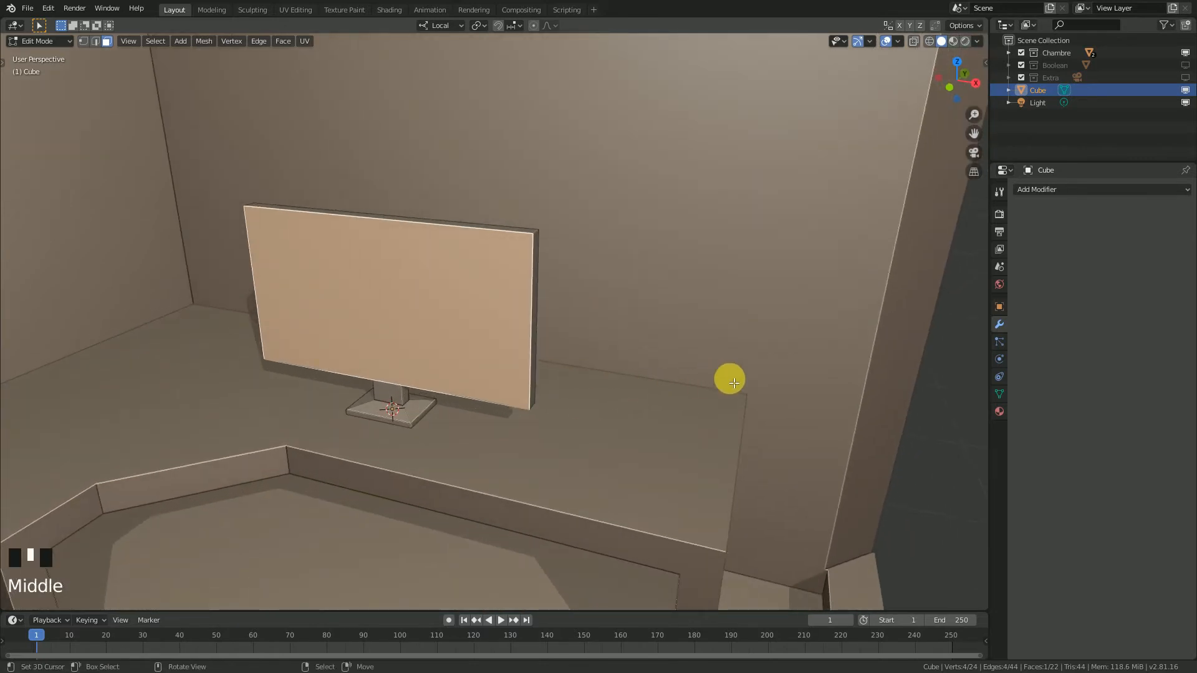
key("i")
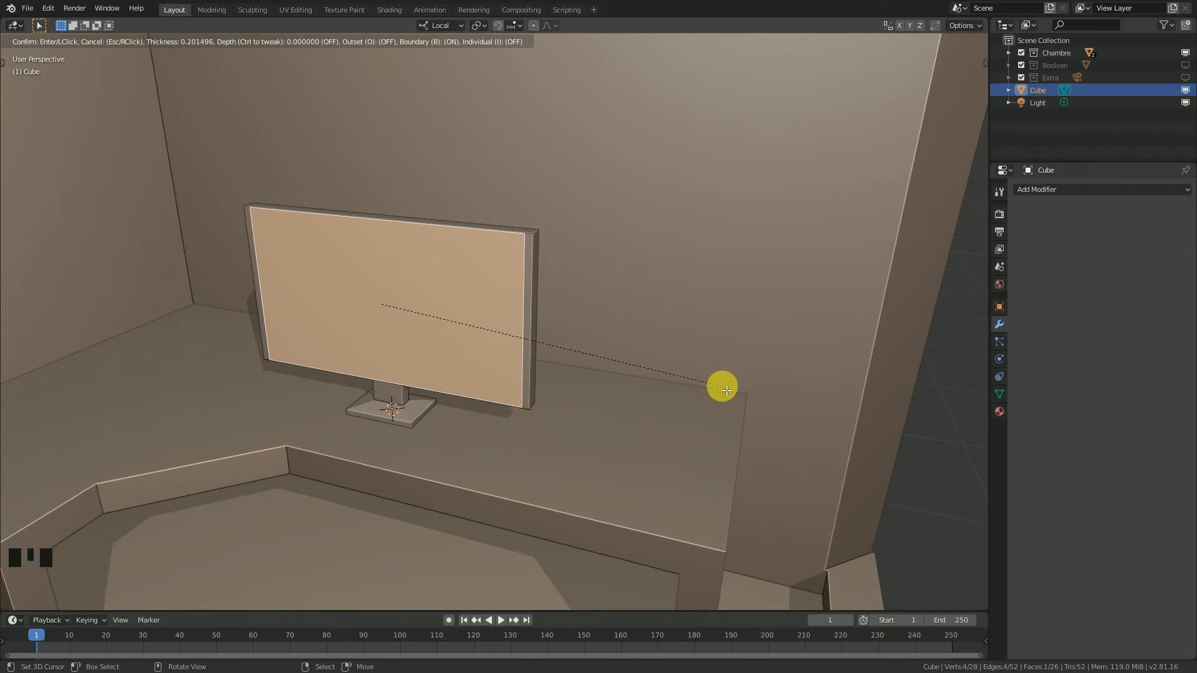
left_click(727, 390)
Step: Scale the inset screen face along local Z to about 0.92 to complete the bezel
middle_click_drag(620, 465, 608, 467)
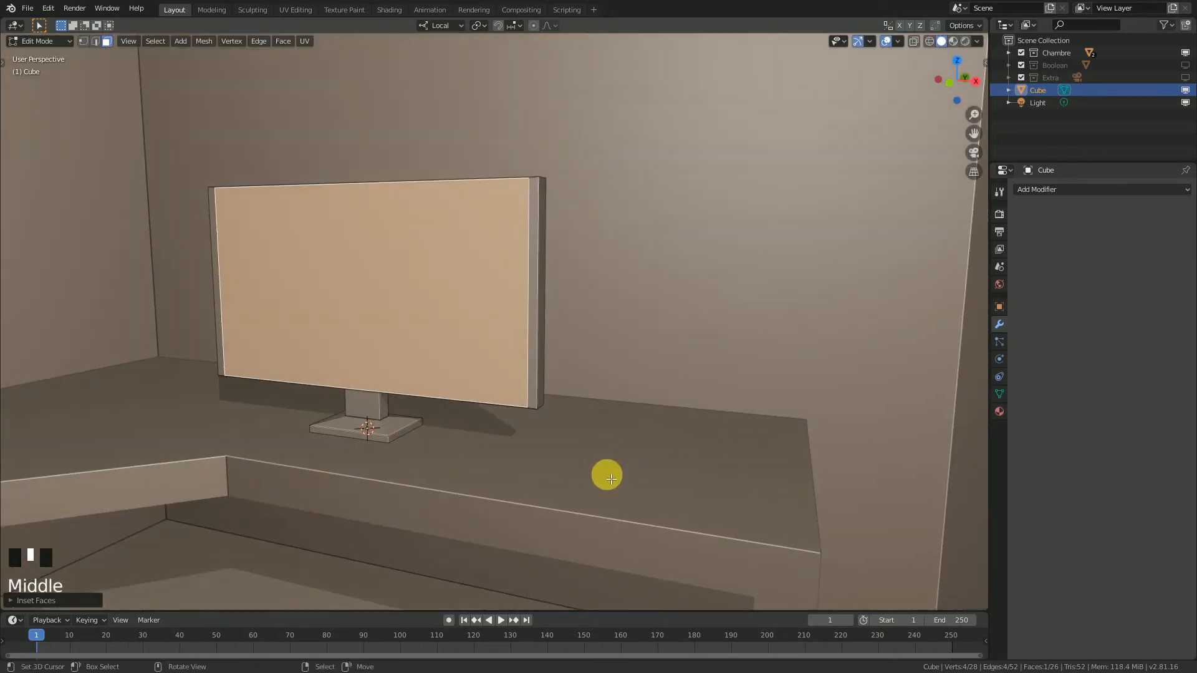
key("s")
key("z")
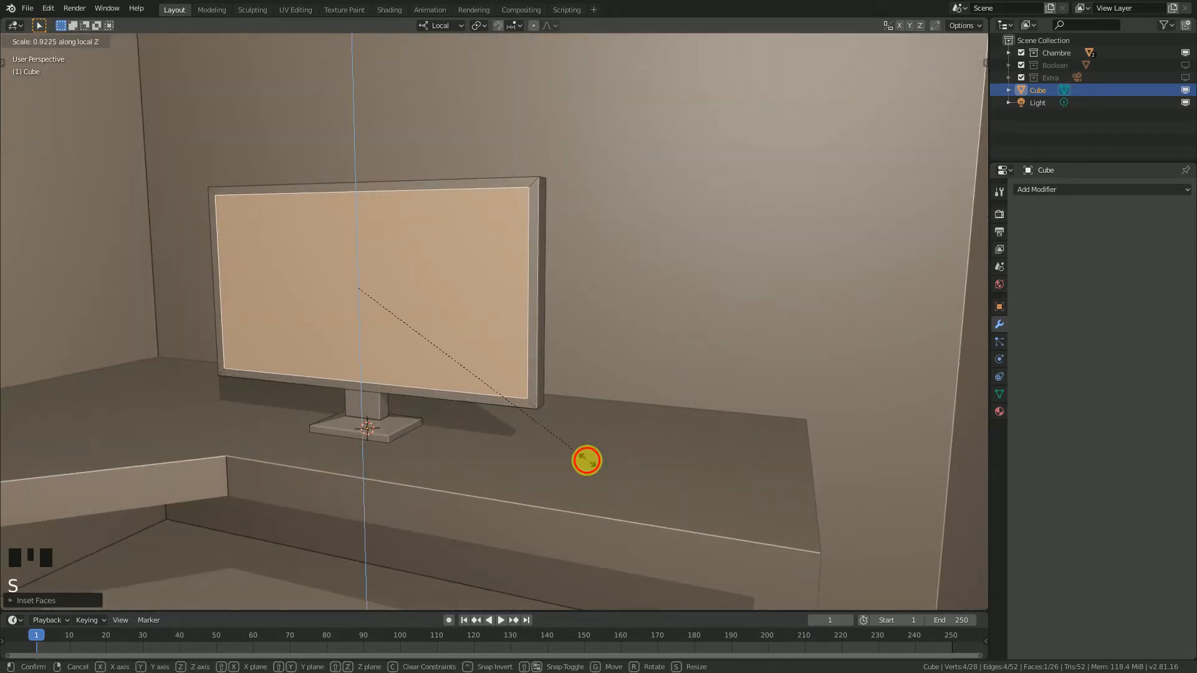
left_click(587, 460)
Step: Extrude the inset screen face about 0.04 m inward to recess the display
middle_click_drag(585, 461, 516, 460)
scroll(528, 452, "up", 1)
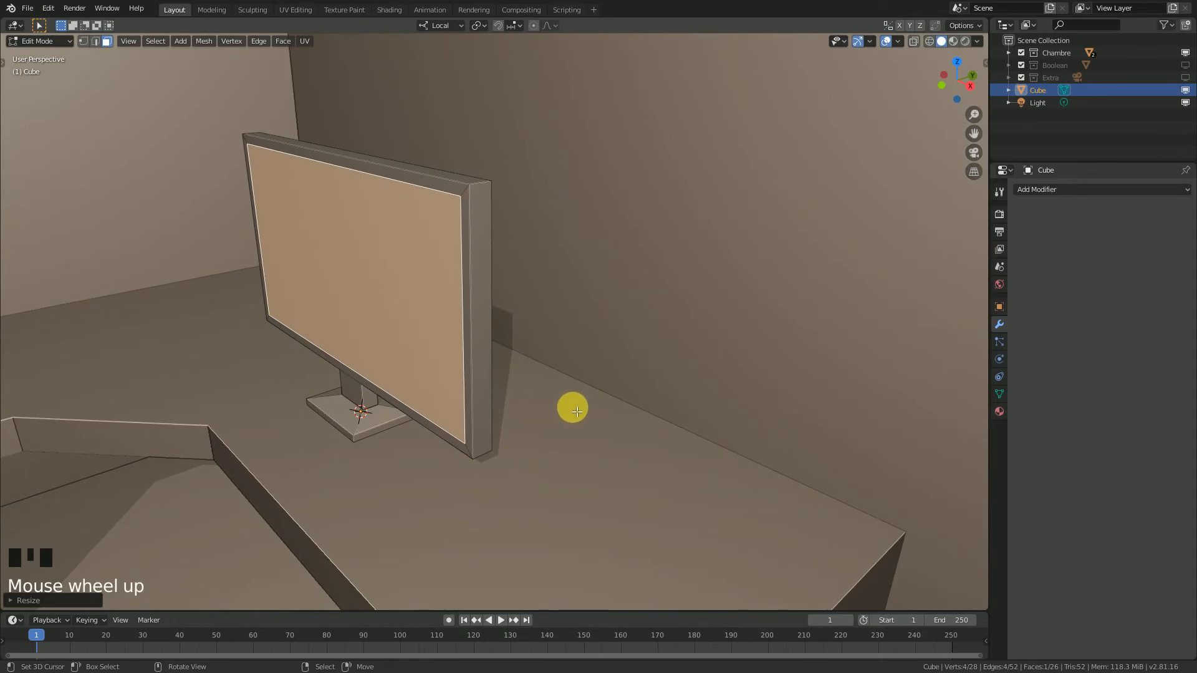
key("e")
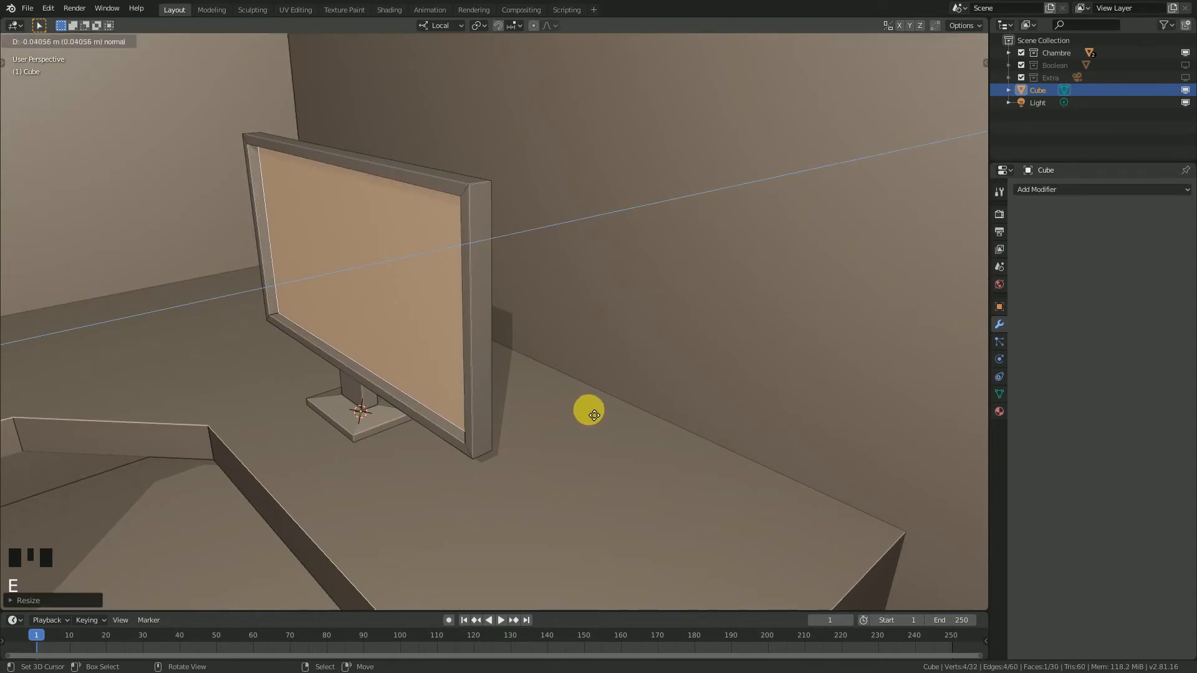
left_click(592, 413)
Step: Select the front and back faces of the monitor's neck and scale them along local Y to make the neck thinner
middle_click_drag(567, 409, 362, 446)
scroll(460, 434, "up", 2)
right_click(367, 438)
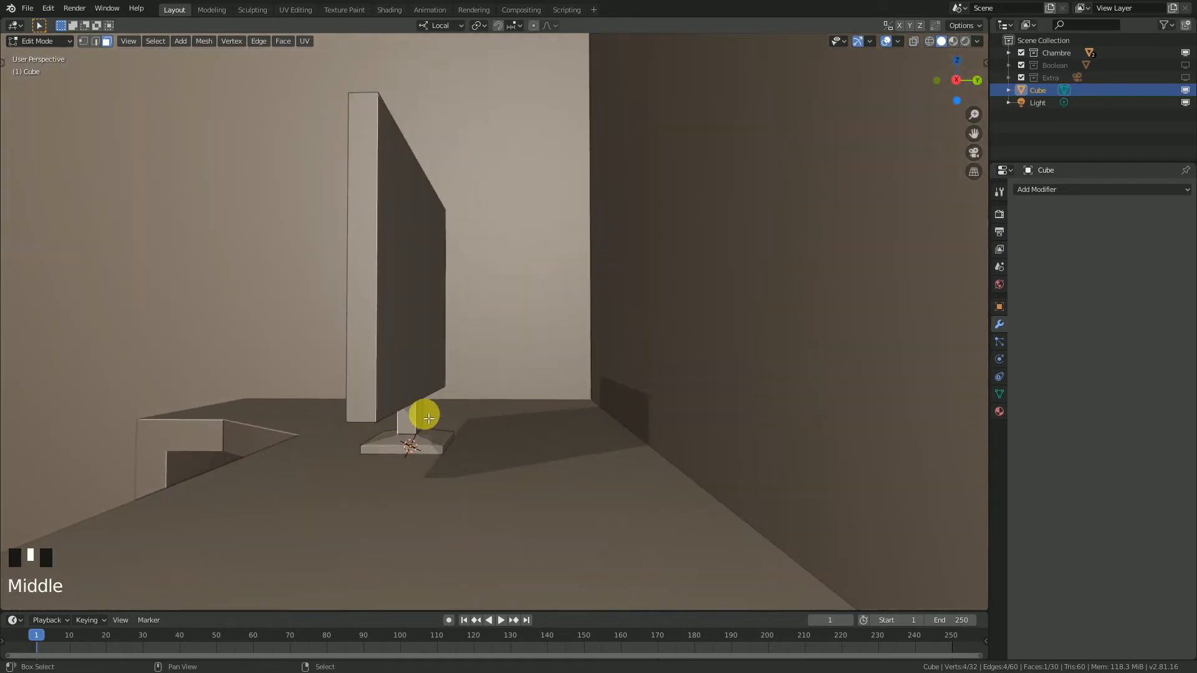
middle_click_drag(424, 421, 476, 358)
scroll(433, 399, "up", 3)
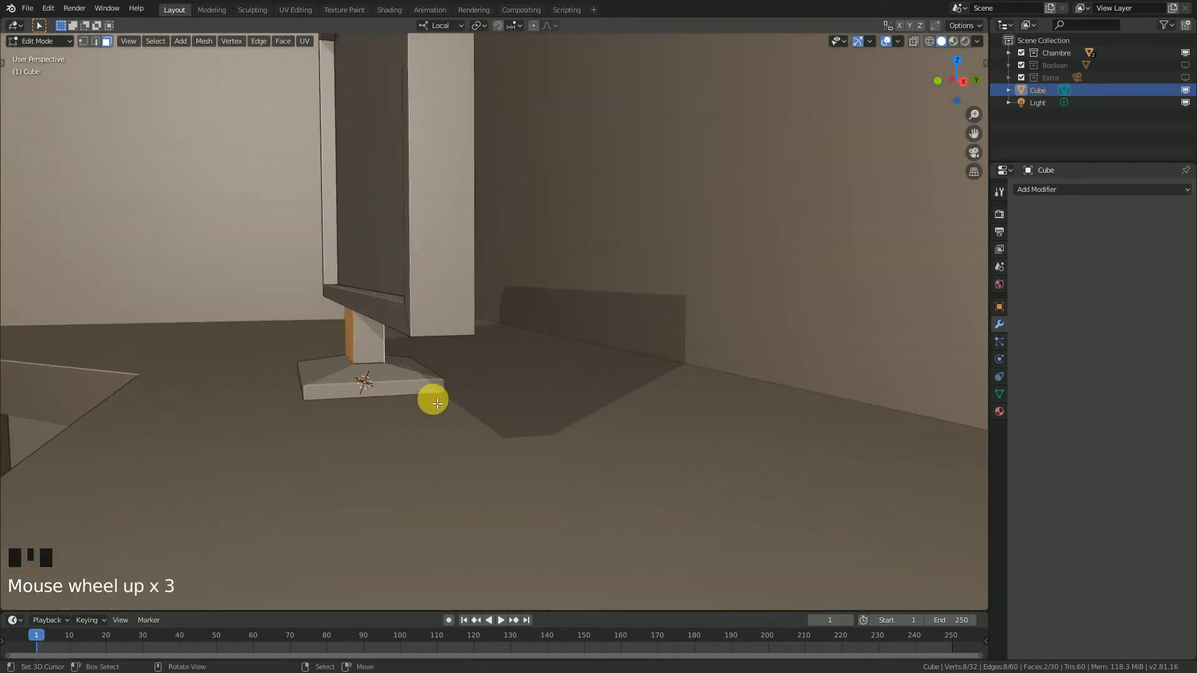
middle_click_drag(432, 399, 428, 393)
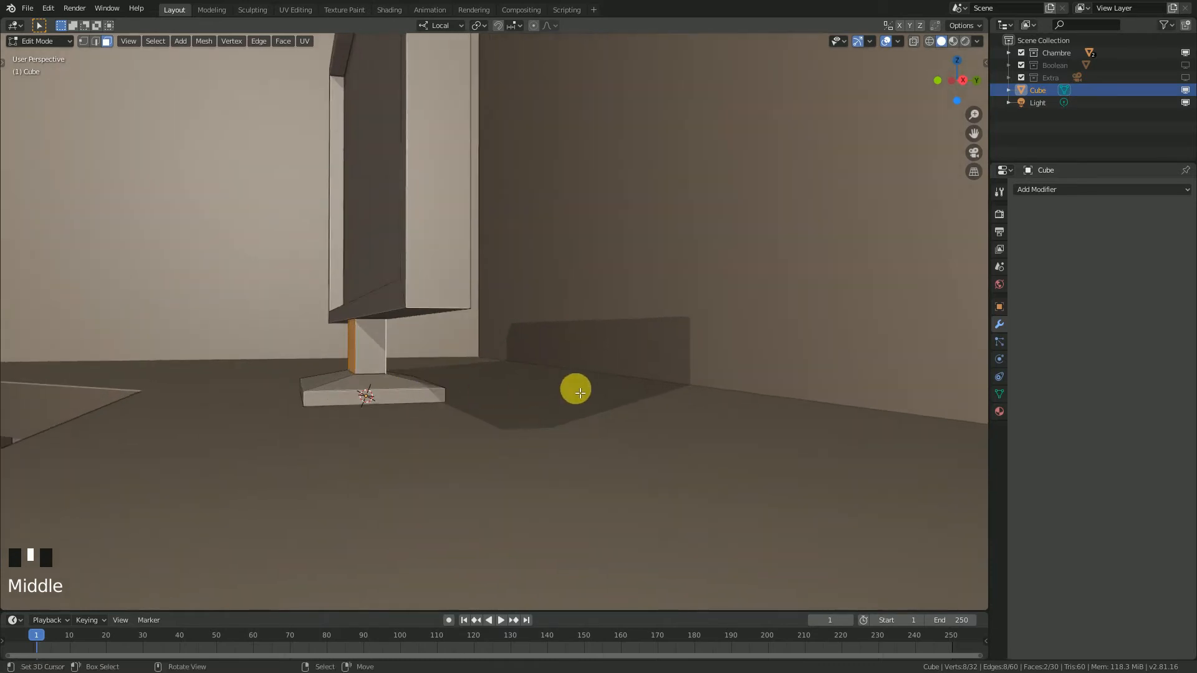
key("s")
key("x")
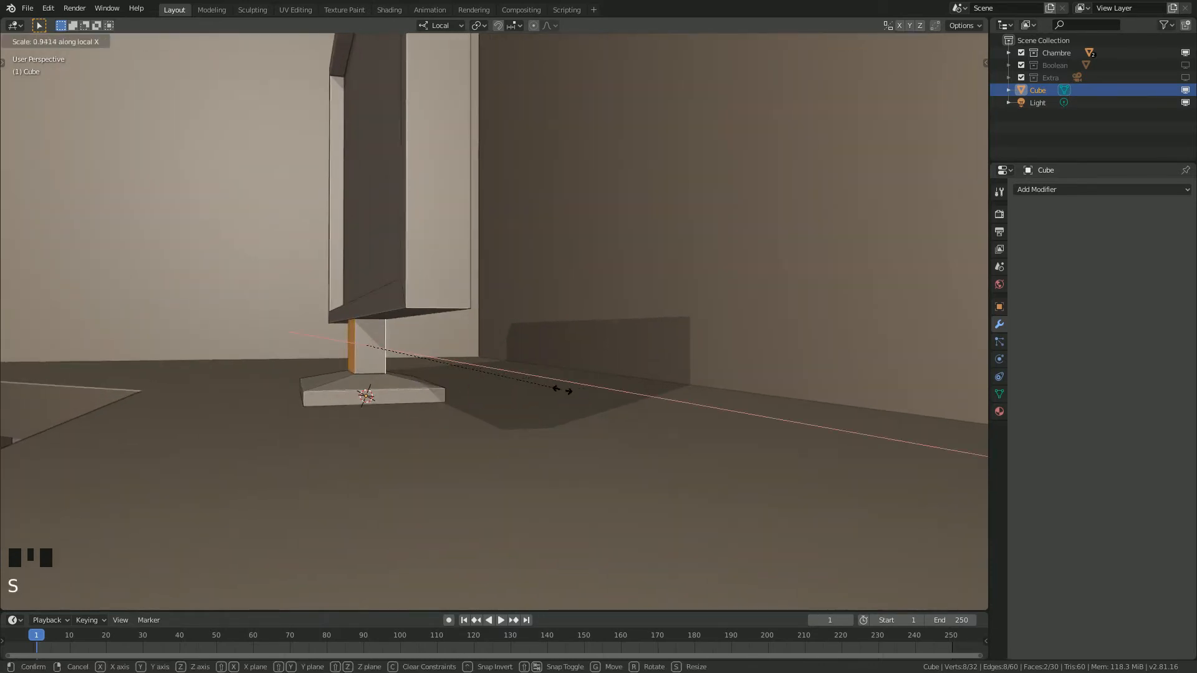
key("y")
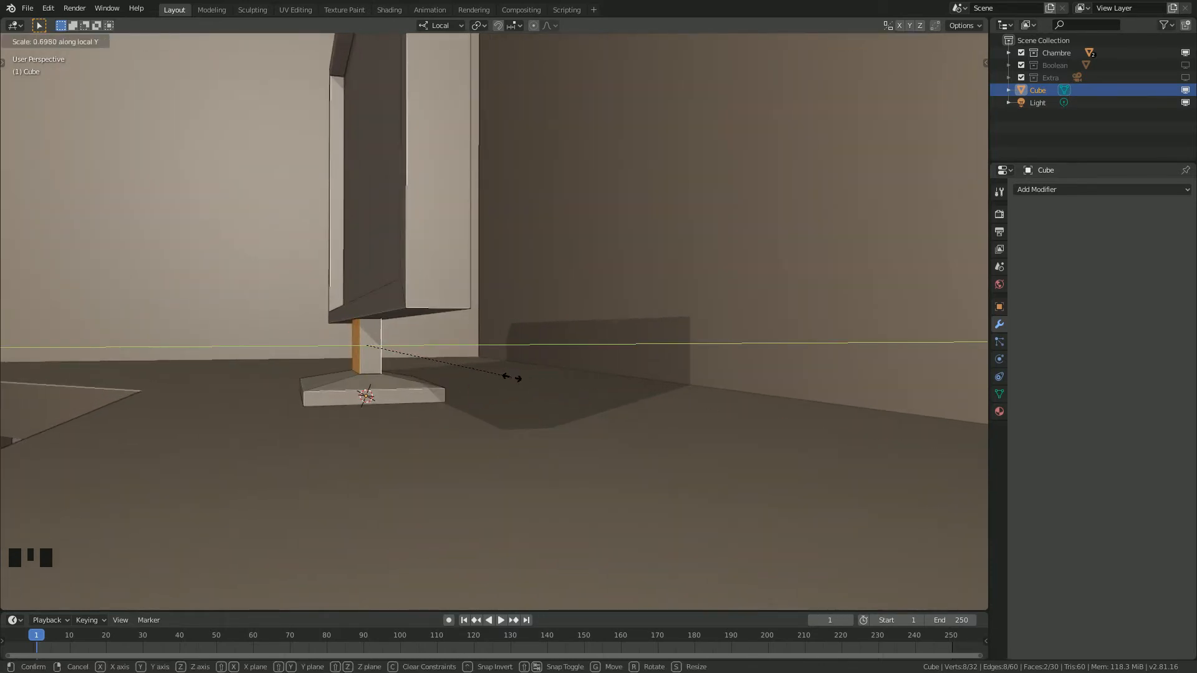
left_click(488, 371)
Step: Move the recessed screen face about 0.04 m forward along local Y to make the recess shallower, and leave Edit Mode
middle_click_drag(489, 372, 465, 380)
right_click(411, 243)
key("g")
key("y")
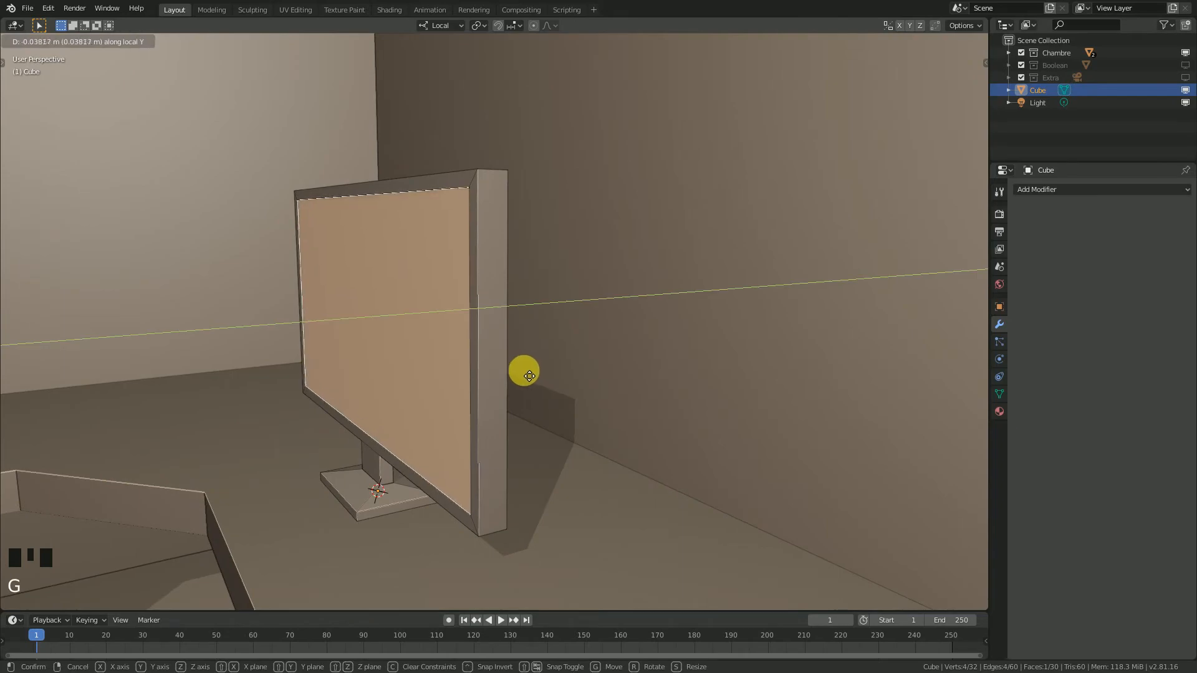
left_click(532, 374)
scroll(393, 380, "down", 3)
middle_click_drag(529, 372, 464, 350)
key("Tab")
scroll(420, 394, "up", 1)
scroll(418, 394, "down", 3)
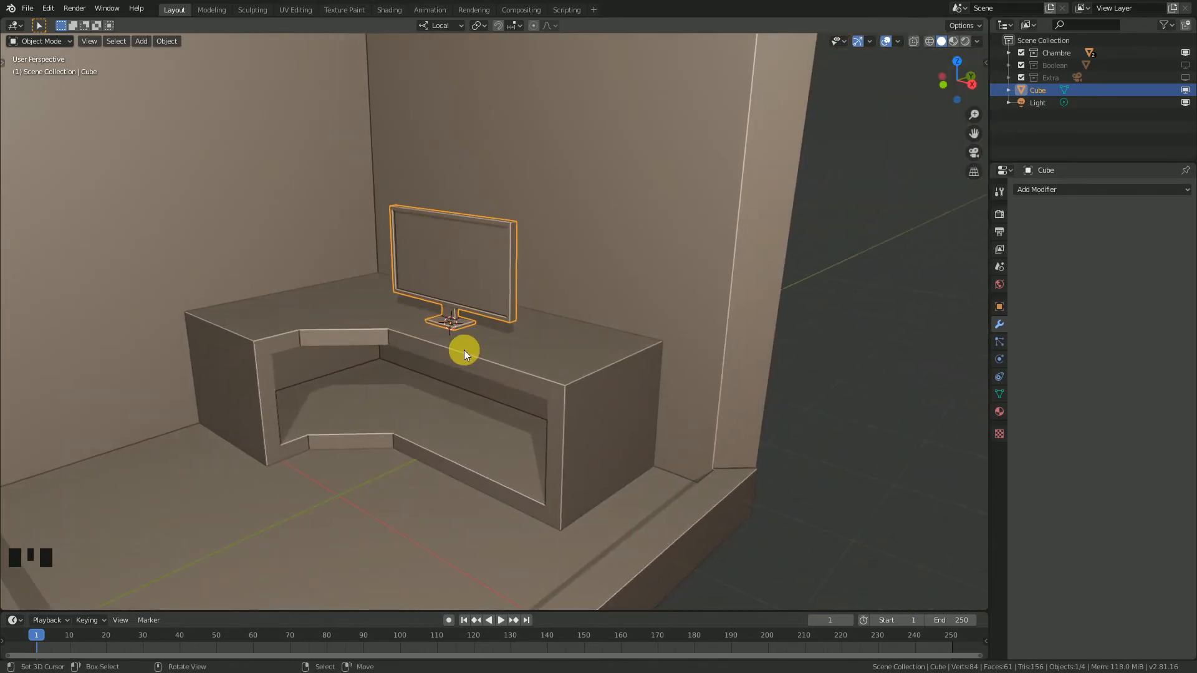
Step: Scale the whole monitor down uniformly to about 0.77
middle_click_drag(440, 344, 466, 336, "shift")
scroll(388, 321, "up", 2)
scroll(424, 317, "up", 2)
scroll(496, 326, "up", 2)
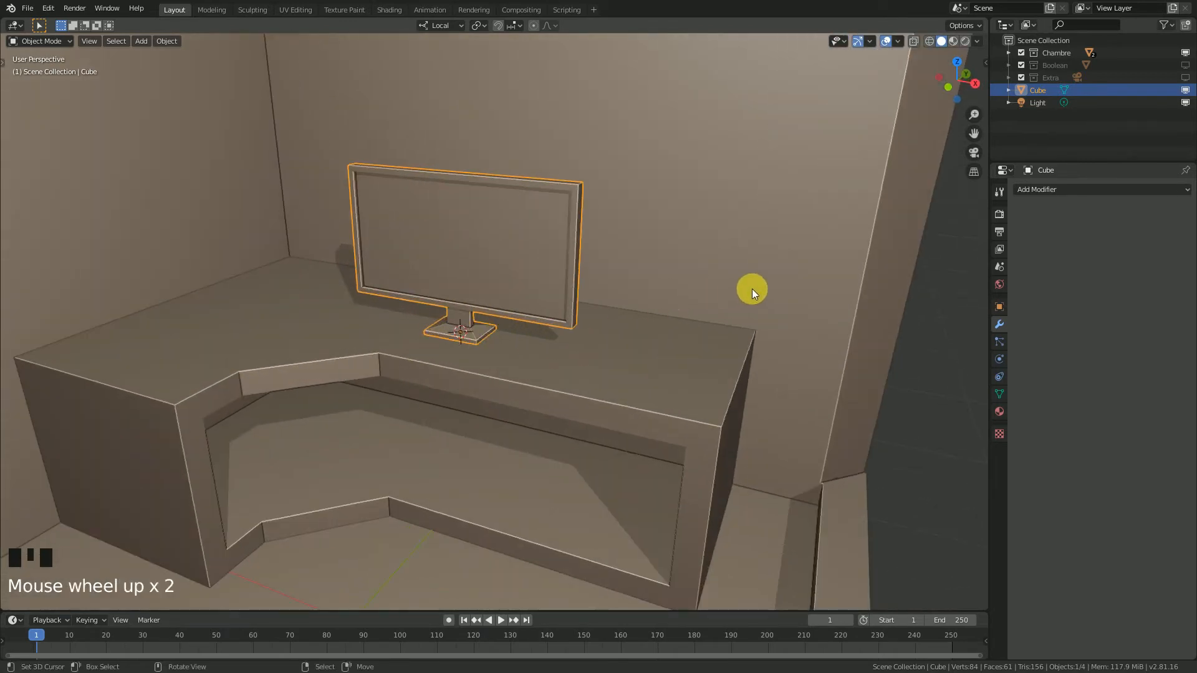
key("s")
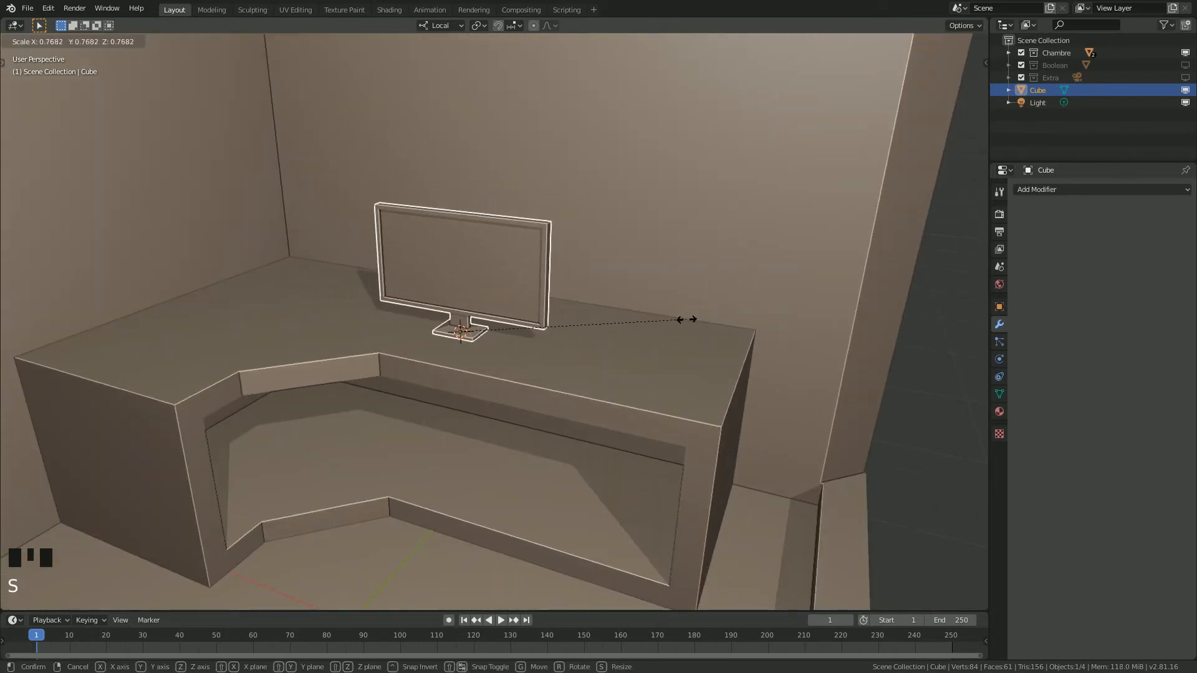
left_click(686, 320)
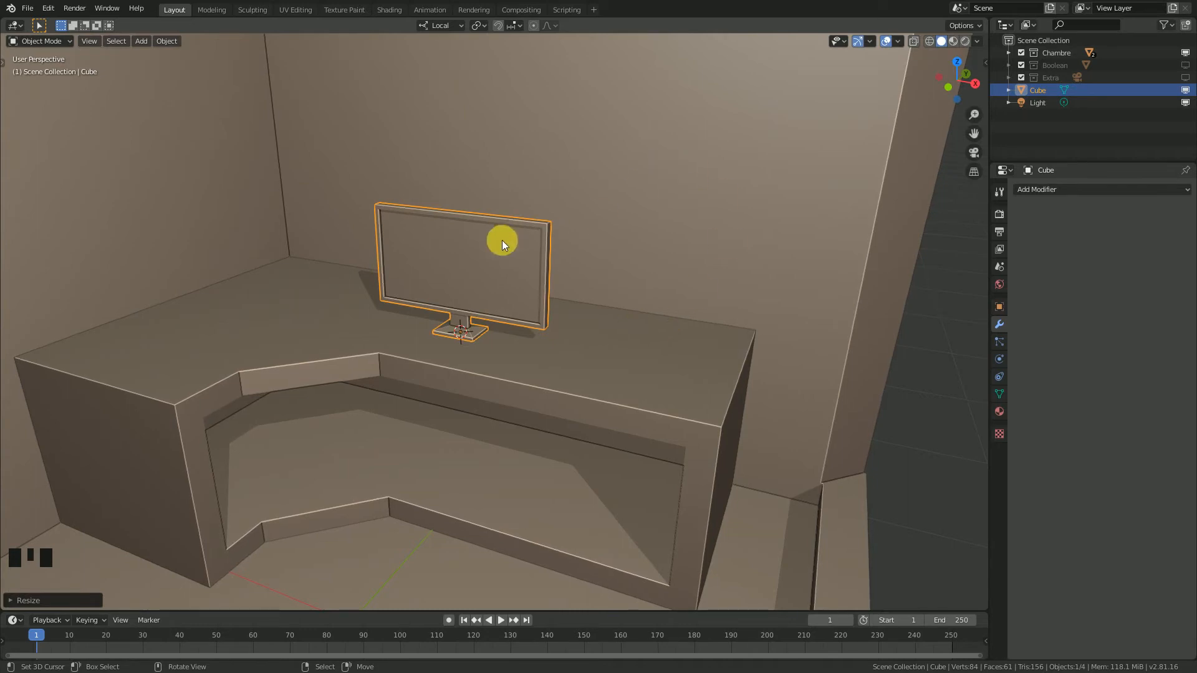
Step: In top view, move the monitor about -0.58 m in X and 0.54 m in Y toward the back wall
middle_click_drag(502, 240, 459, 284)
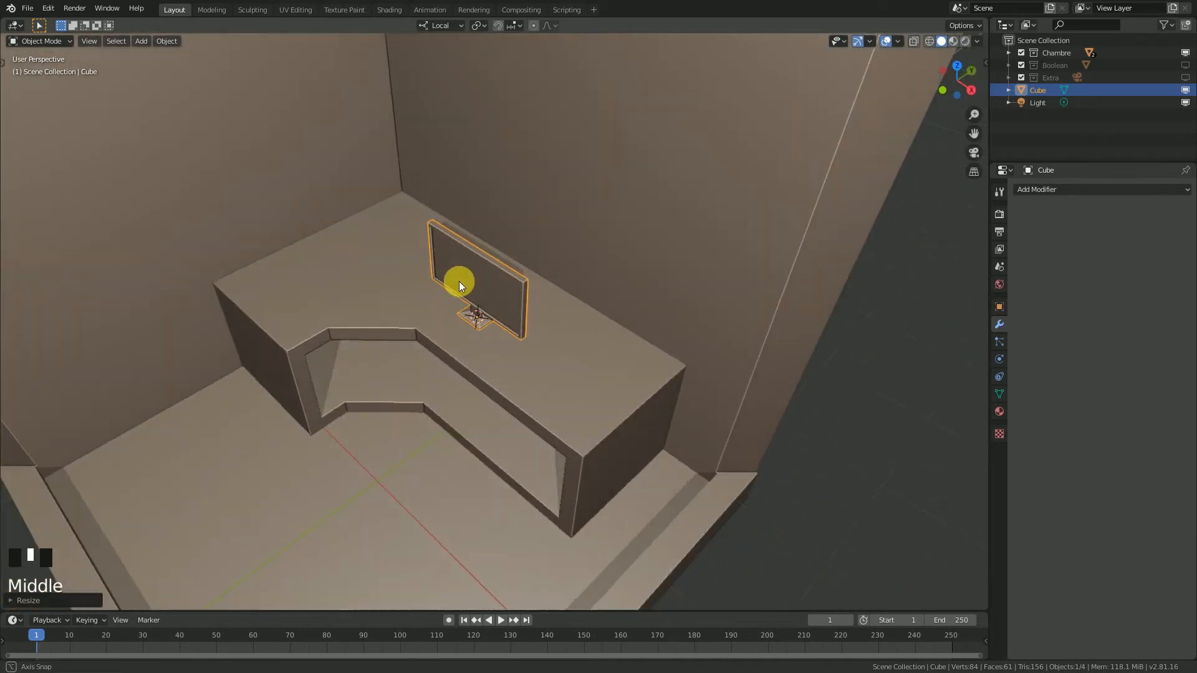
key("KP_7")
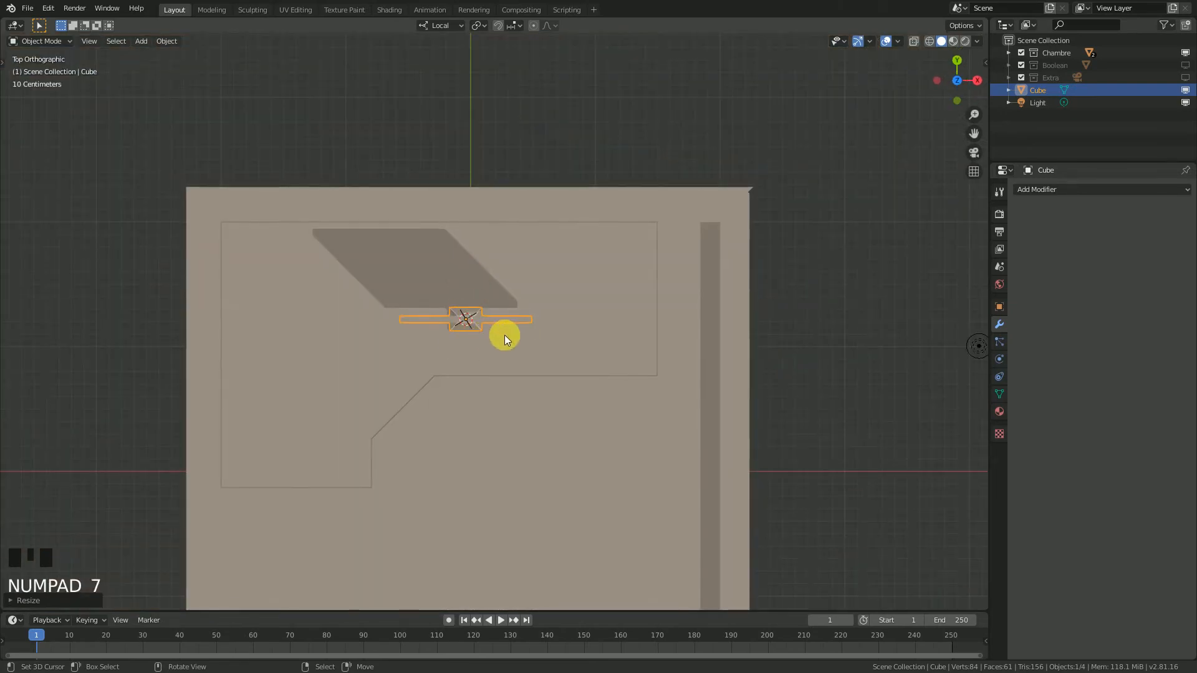
key("g")
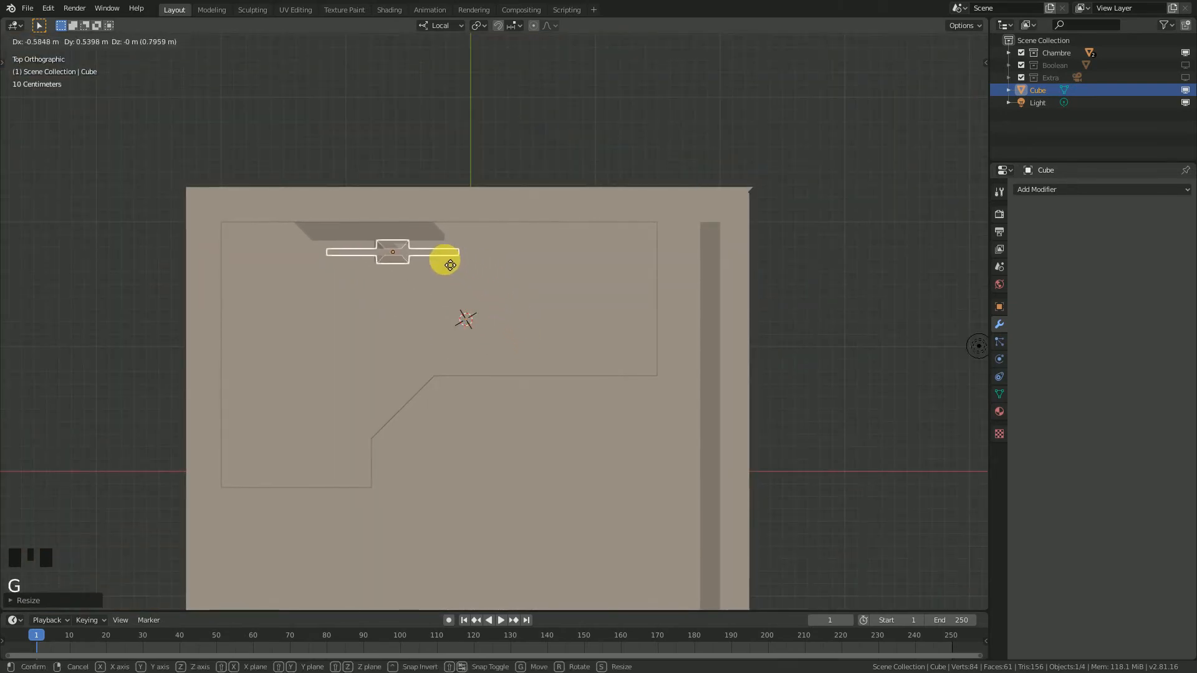
left_click(444, 257)
Step: Shift the monitor about 0.2 m along local X, away from the desk's inner corner
middle_click_drag(443, 257, 534, 287)
scroll(540, 294, "up", 2)
key("g")
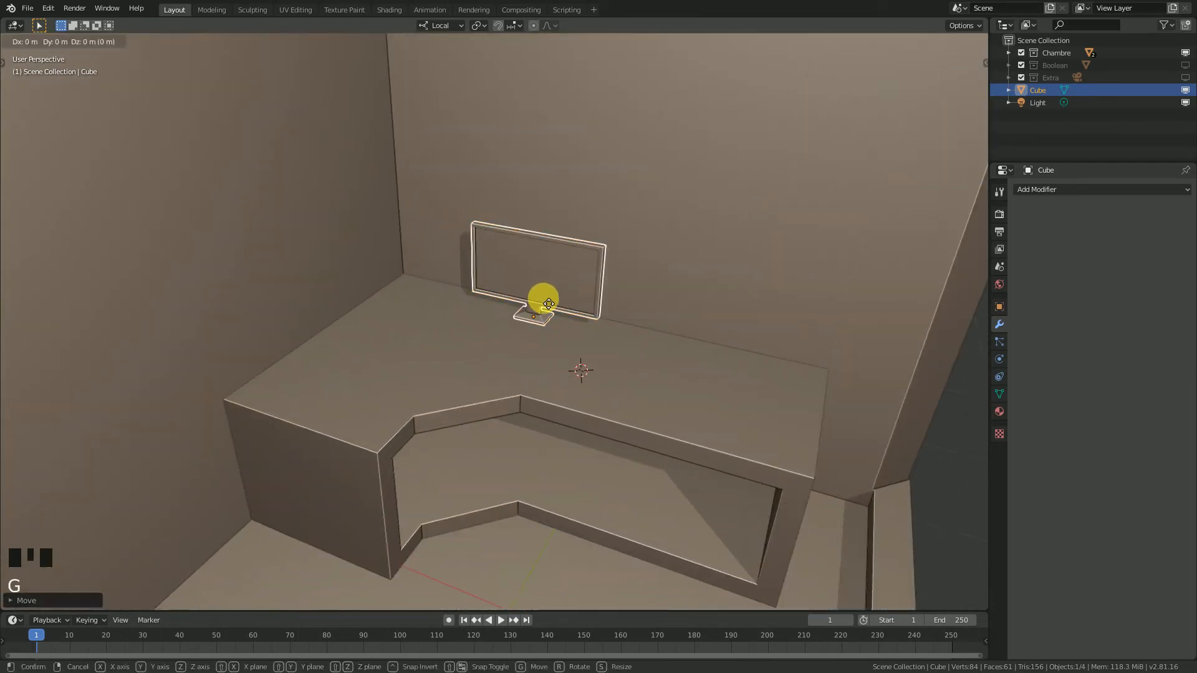
key("x")
key("x")
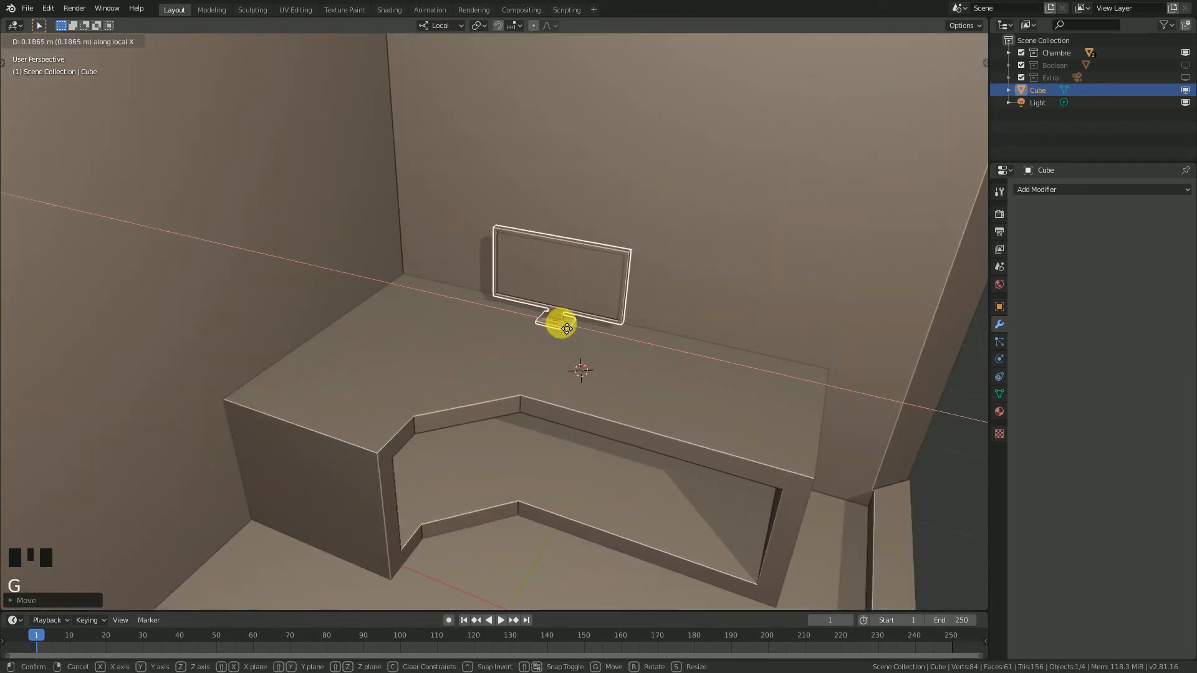
left_click(570, 323)
scroll(560, 305, "up", 2)
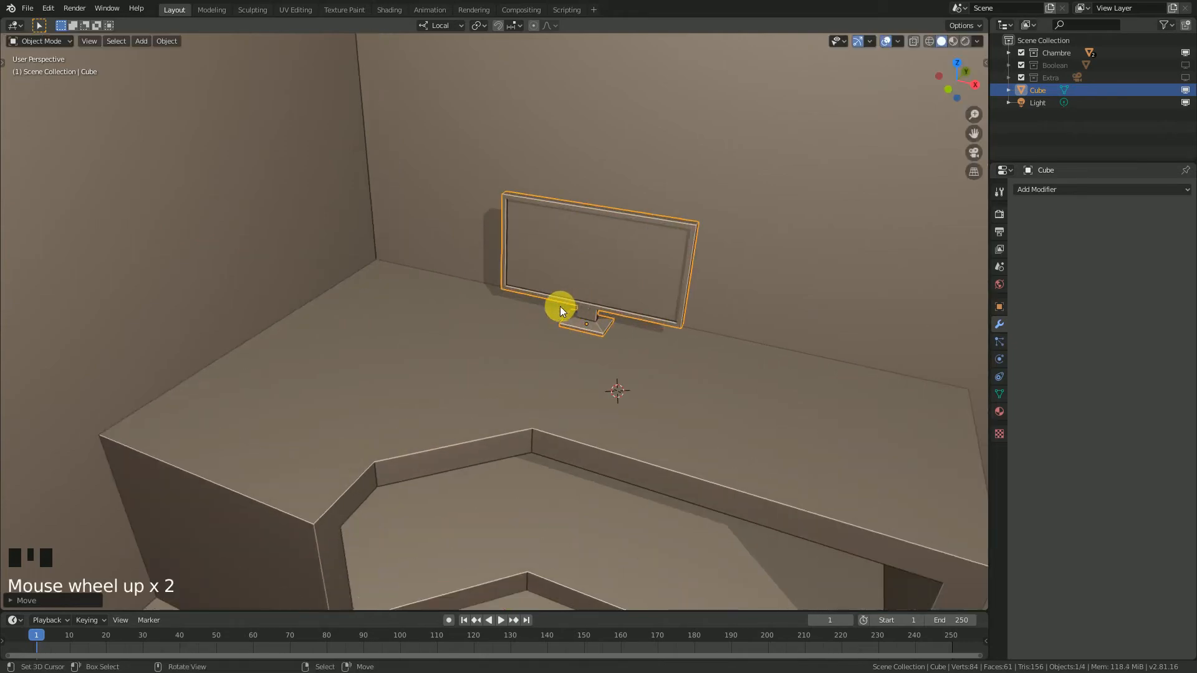
Step: Duplicate the monitor and move the copy along local Y toward the front of the desk
mouse_move(560, 305)
middle_mouse_down()
mouse_move(467, 286)
mouse_move(559, 328)
middle_mouse_up()
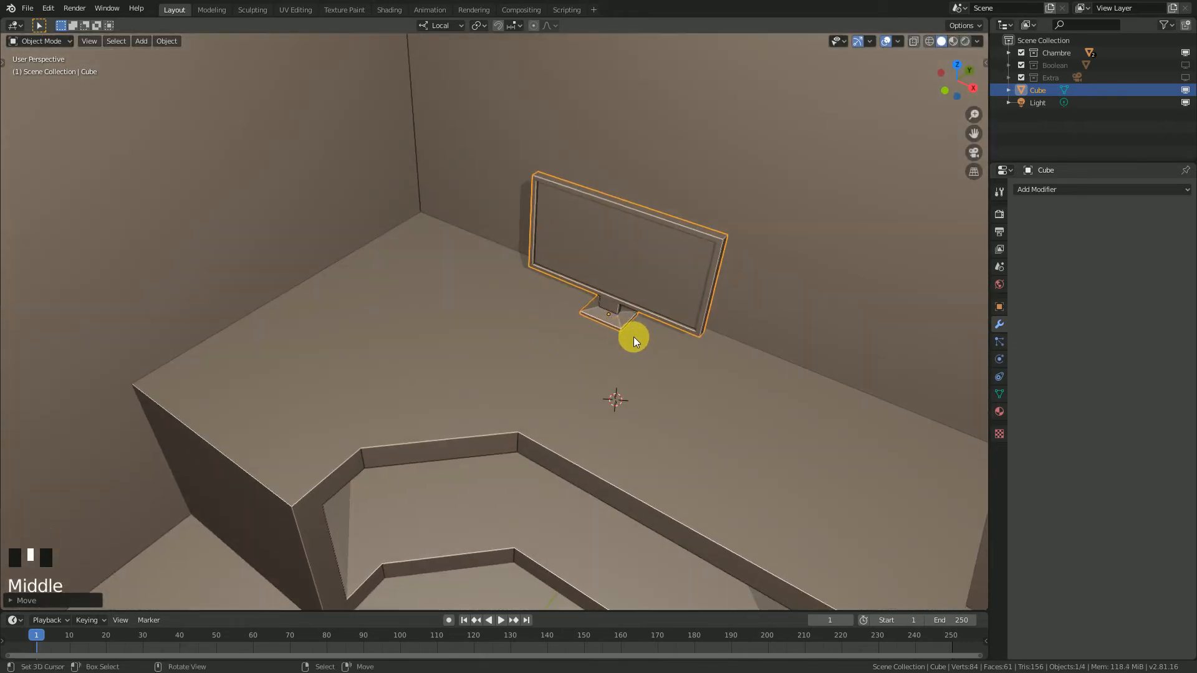
key("shift+d")
key("y")
key("y")
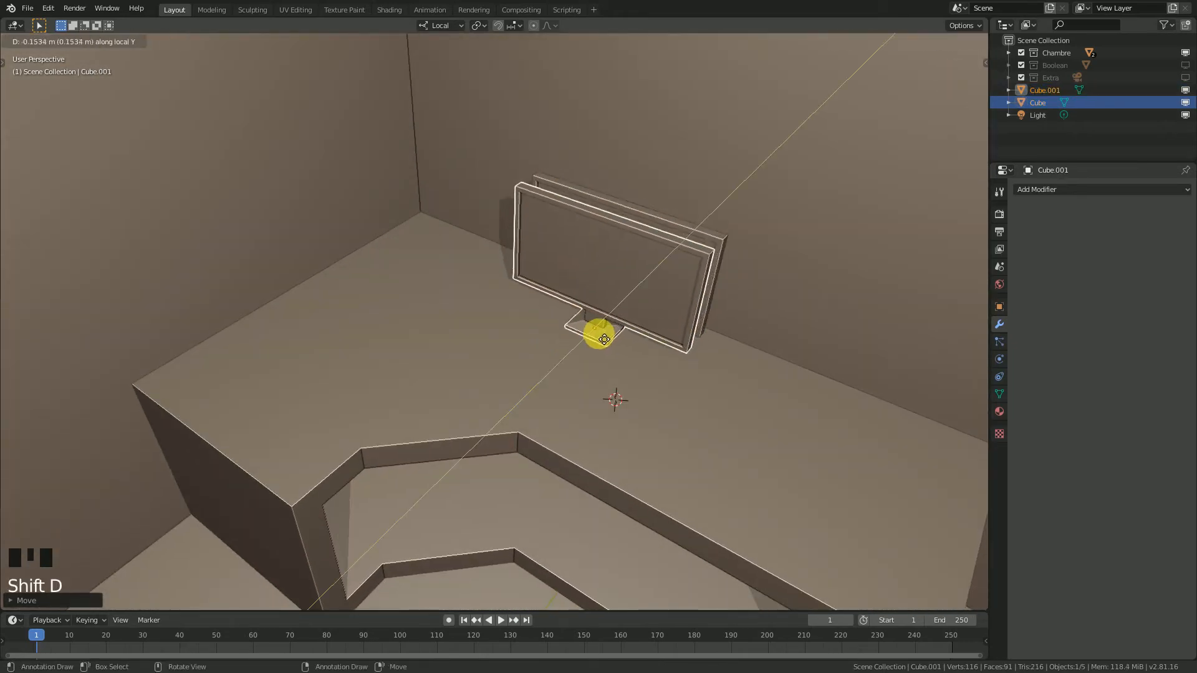
left_click(548, 360)
Step: Slide the monitor copy along local X toward the side wall and back along local Y toward the desk's inner corner
key("g")
key("x")
key("x")
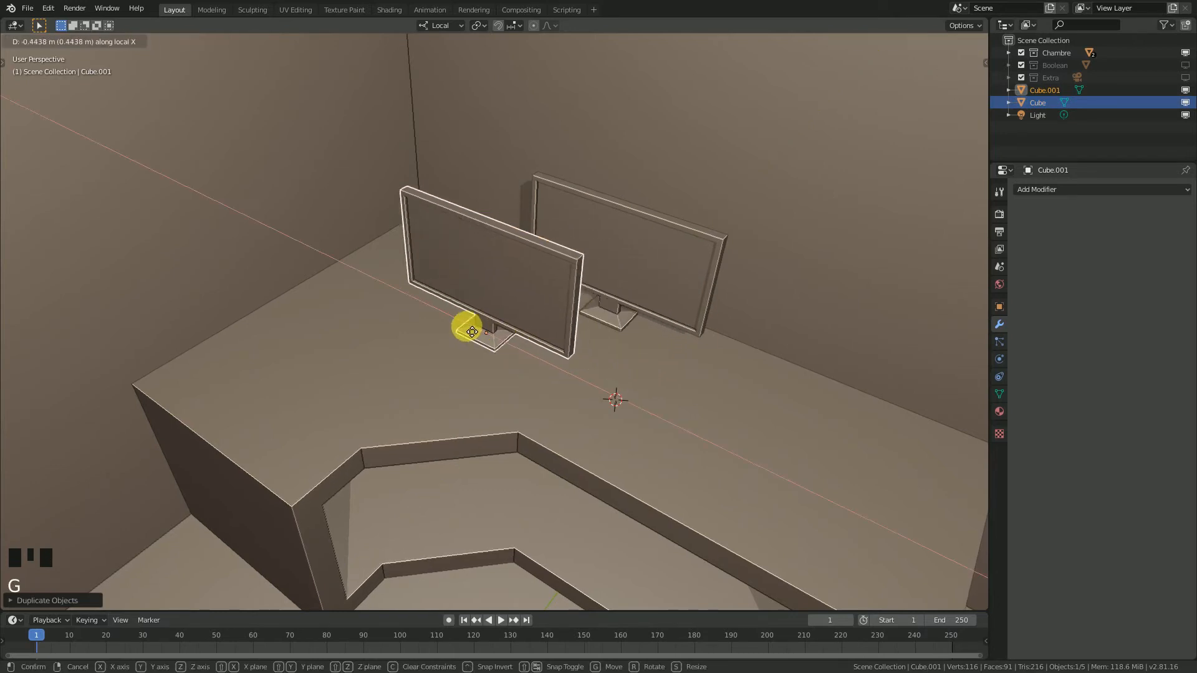
left_click(383, 297)
key("g")
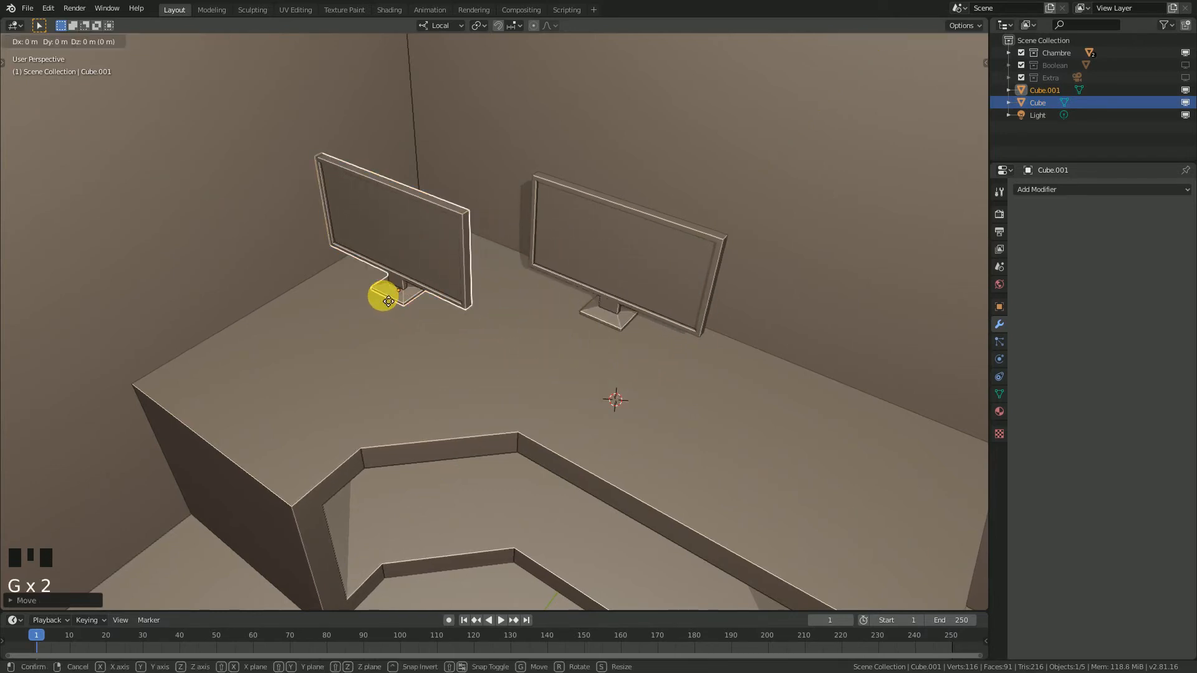
key("y")
key("y")
left_click(406, 280)
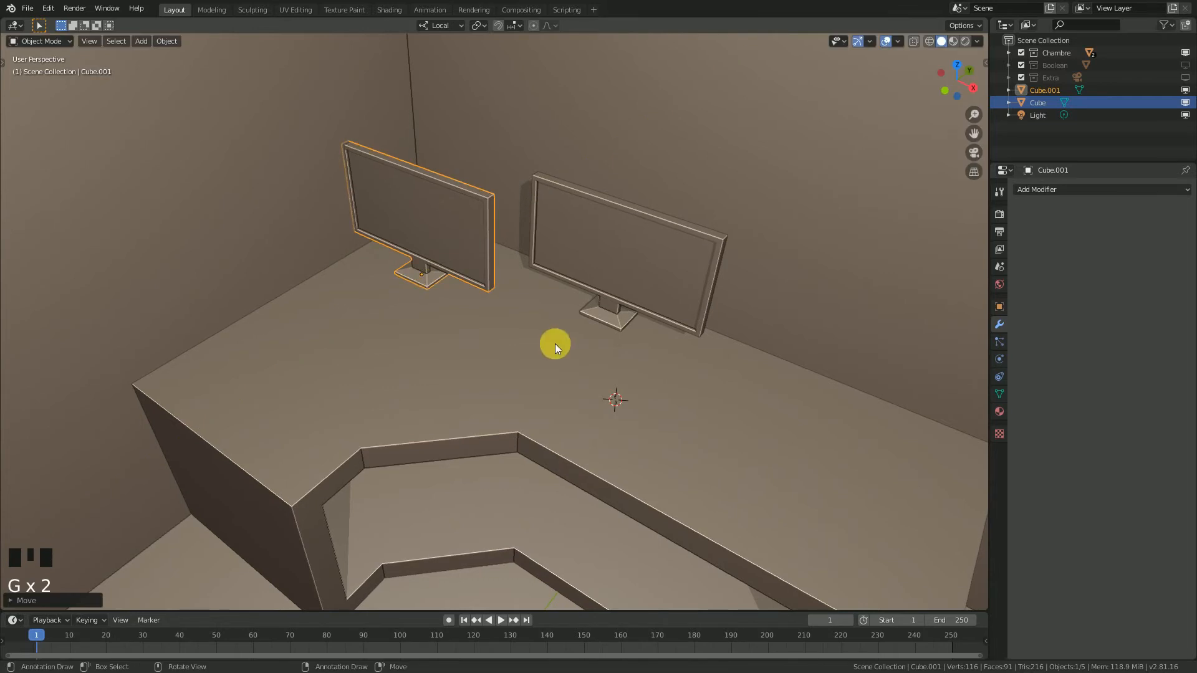
key("r")
key("z")
key("z")
key("9")
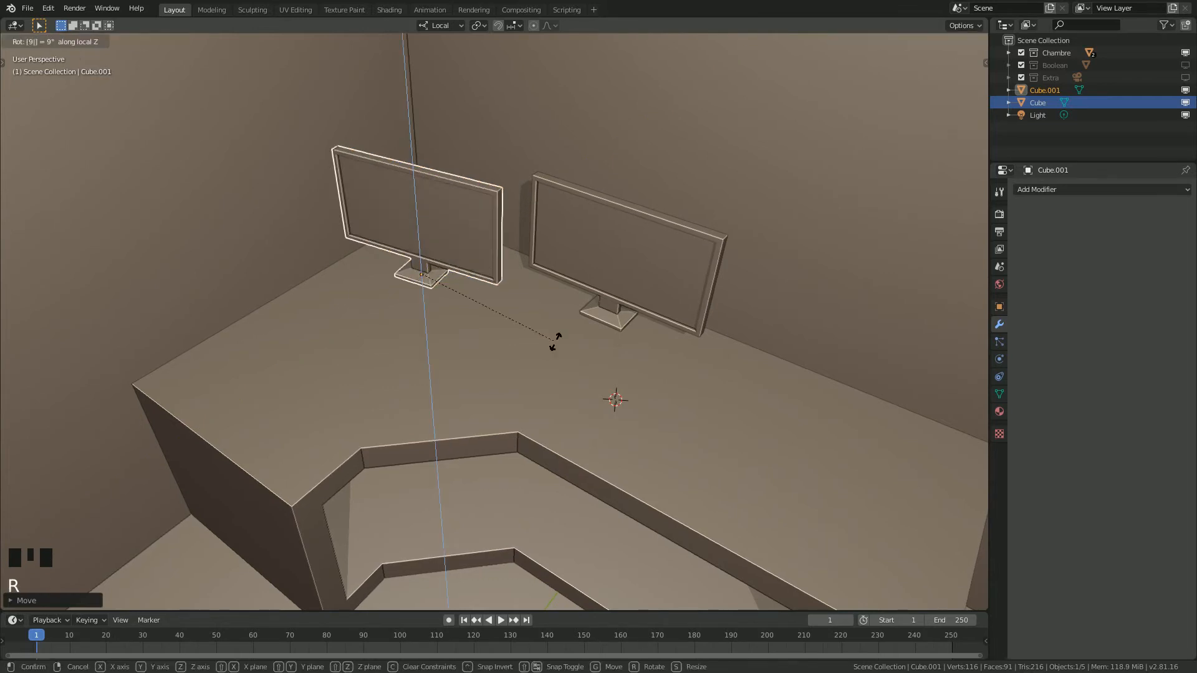
key("0")
left_click(556, 342)
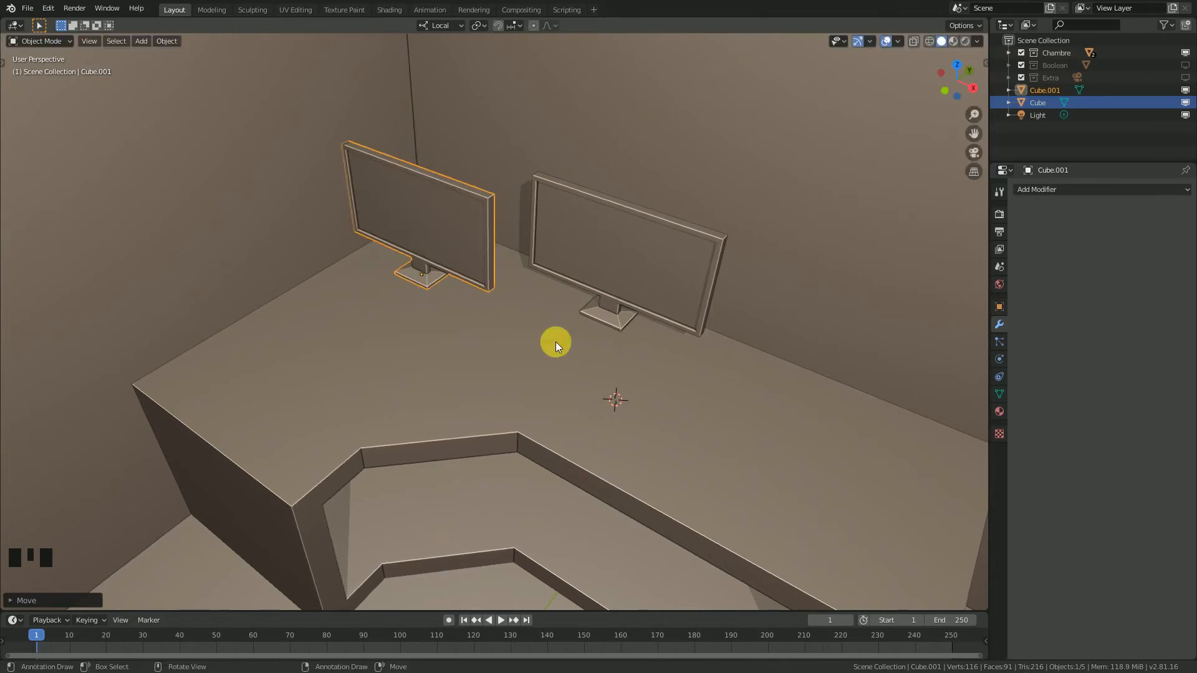
Step: Rotate the monitor copy 45° around local Z so that it faces diagonally out of the corner
key("r")
key("z")
key("z")
key("4")
key("5")
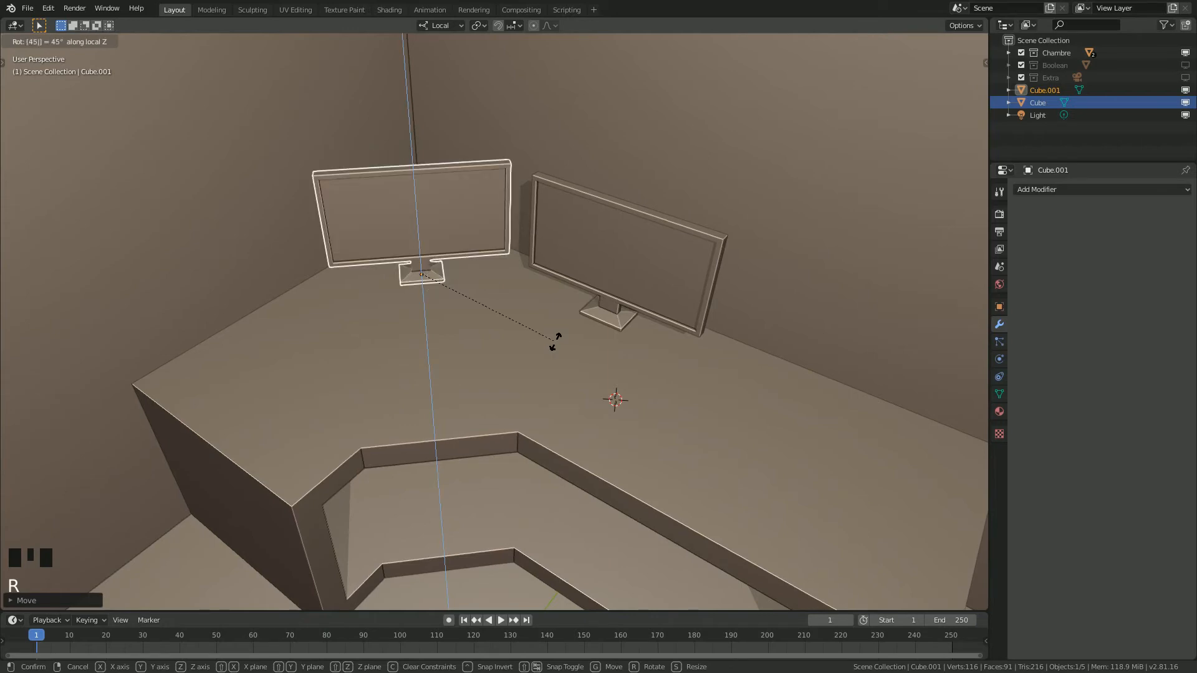
left_click(558, 286)
Step: In top view, move the angled monitor about 0.16 m deeper into the desk's inner corner
middle_click_drag(559, 286, 476, 293)
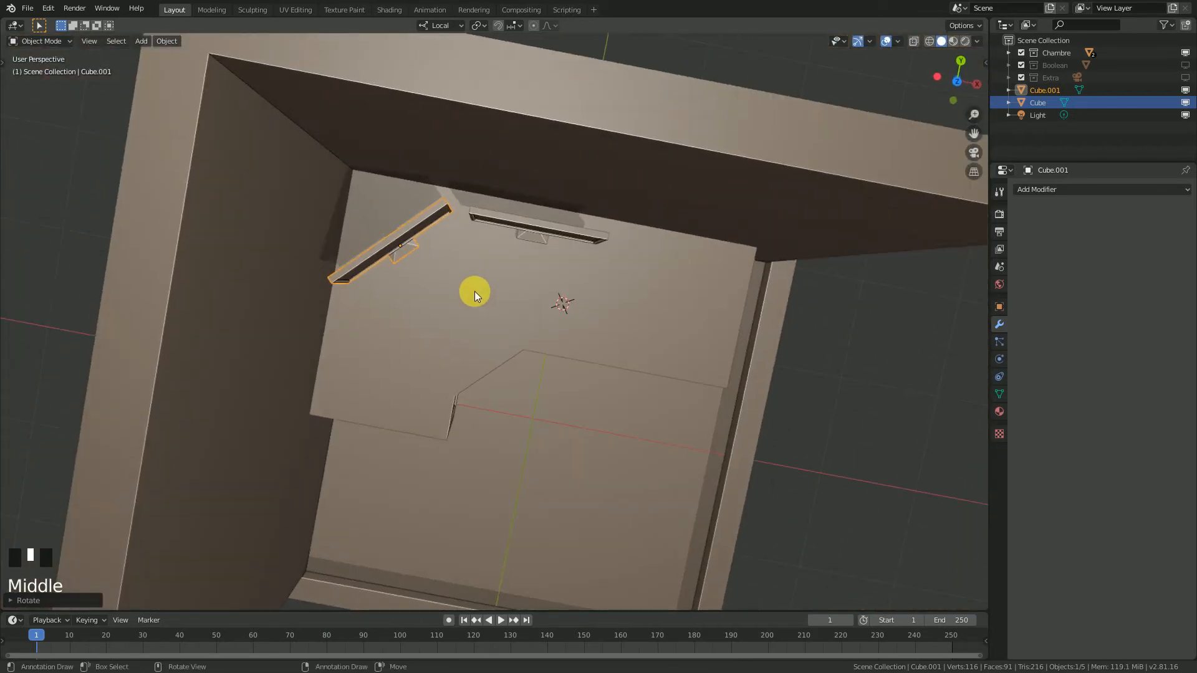
key("KP_7")
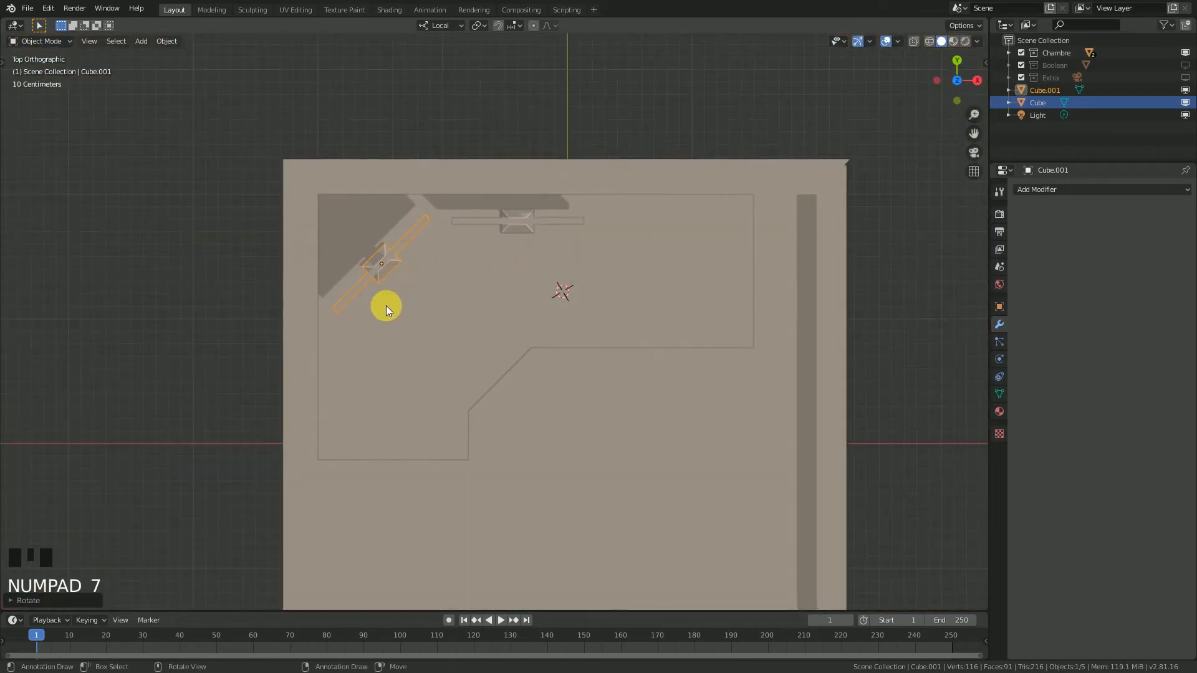
key("g")
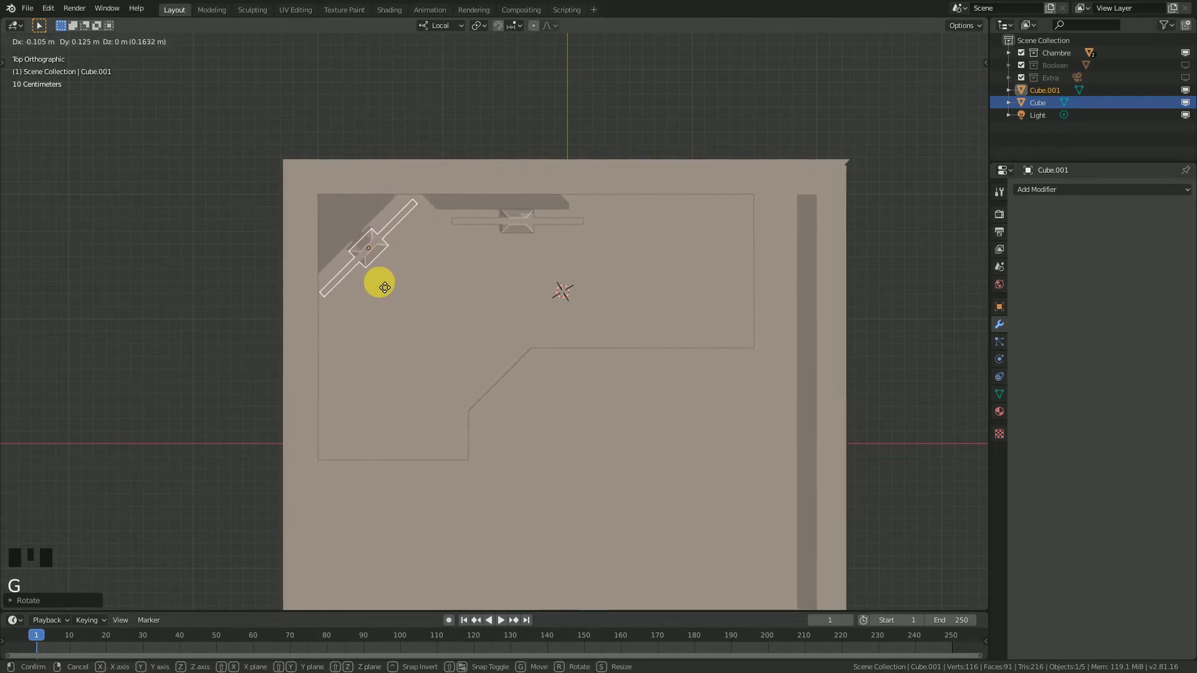
left_click(379, 282)
Step: Move the original monitor close beside the angled one and nearer to the back wall
scroll(514, 330, "down", 1)
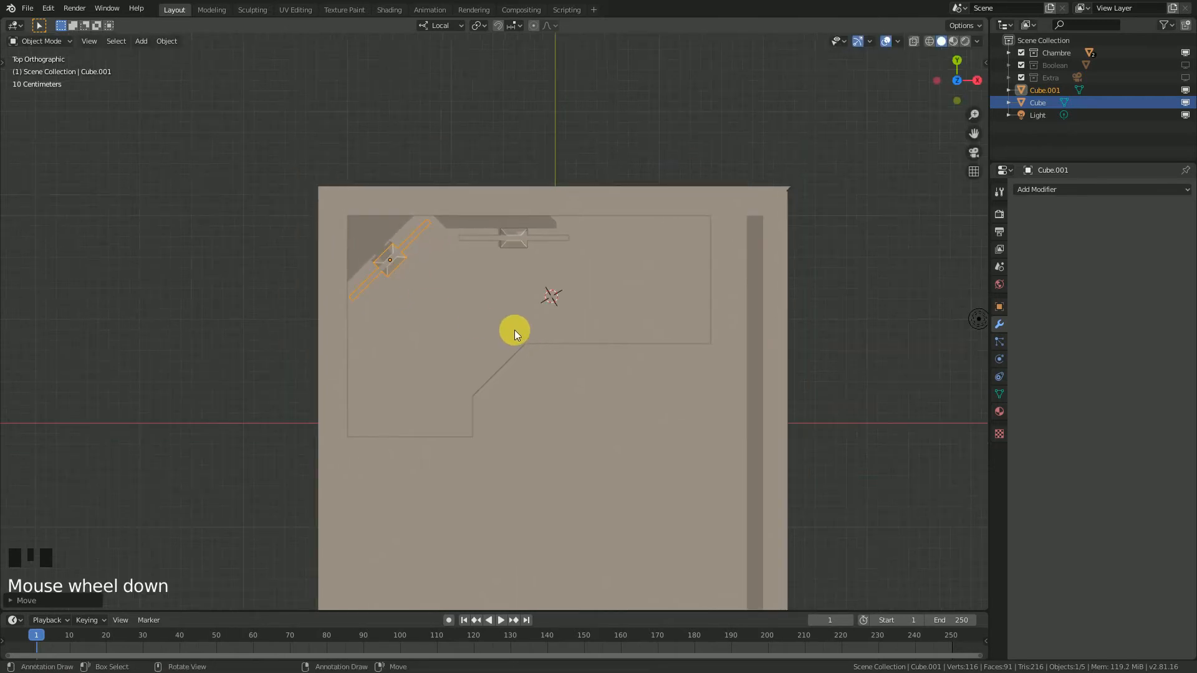
right_click(525, 235)
key("g")
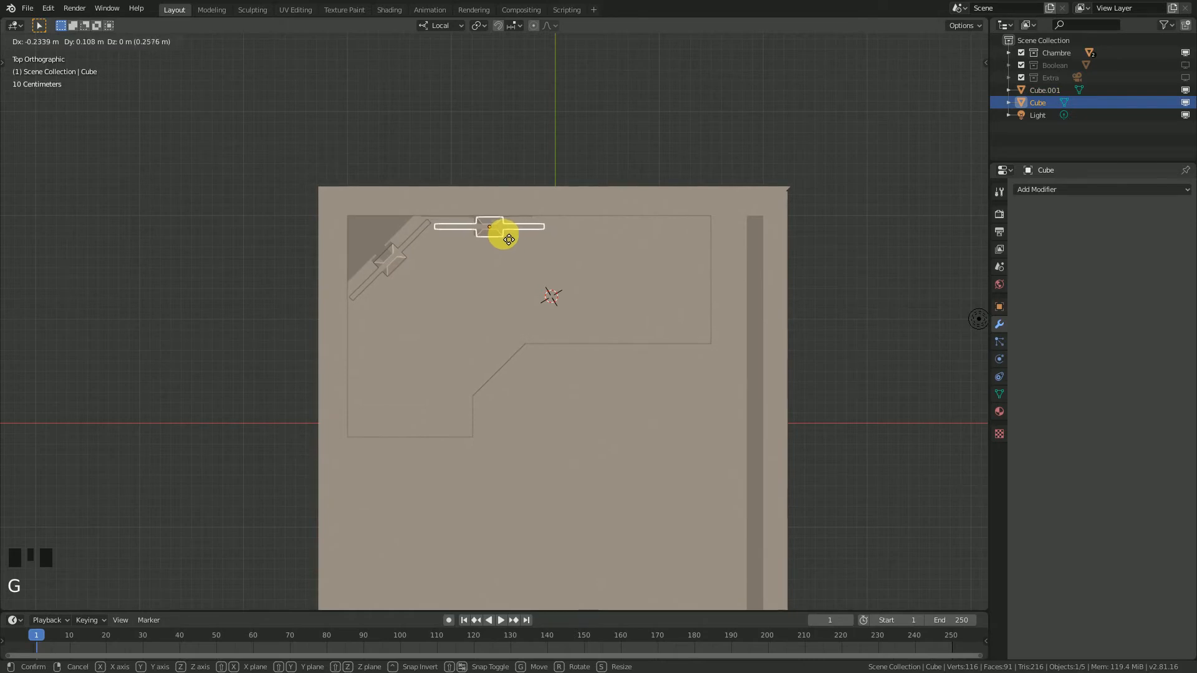
left_click(512, 241)
Step: Examine the placement of the two monitors on the corner desk from several angles
middle_click_drag(534, 272, 565, 253)
scroll(450, 305, "up", 4)
middle_click_drag(450, 305, 414, 334)
scroll(509, 337, "up", 2)
scroll(347, 316, "down", 2)
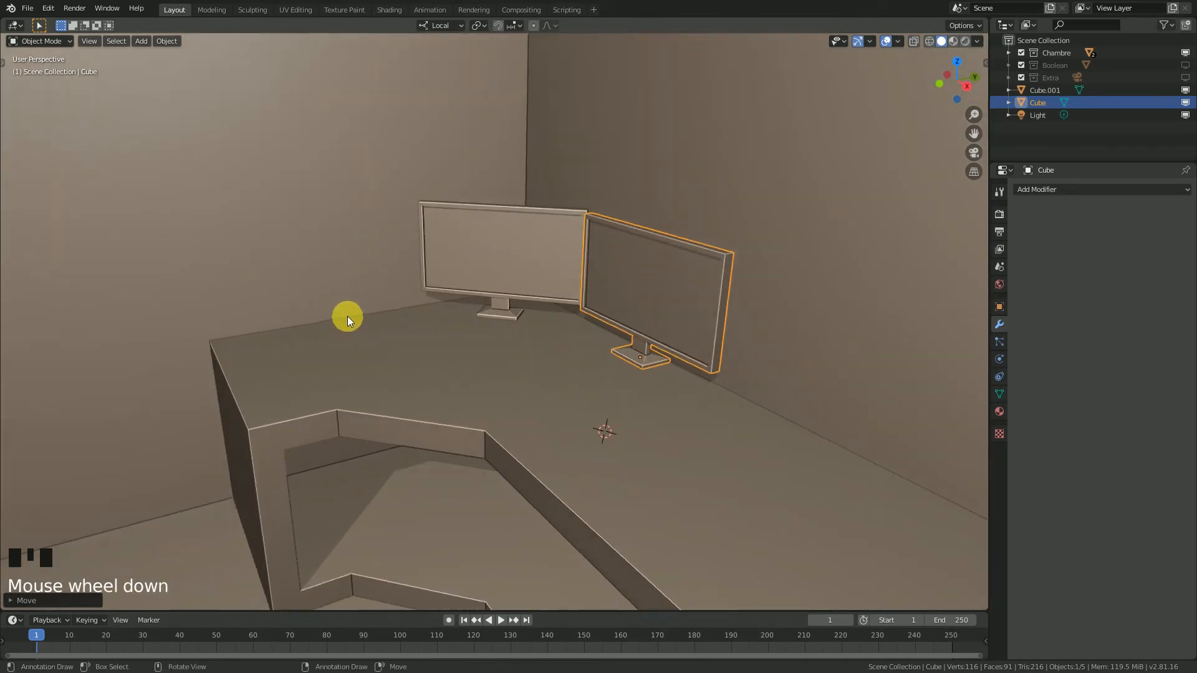
middle_click_drag(346, 316, 396, 323)
scroll(647, 441, "down", 2)
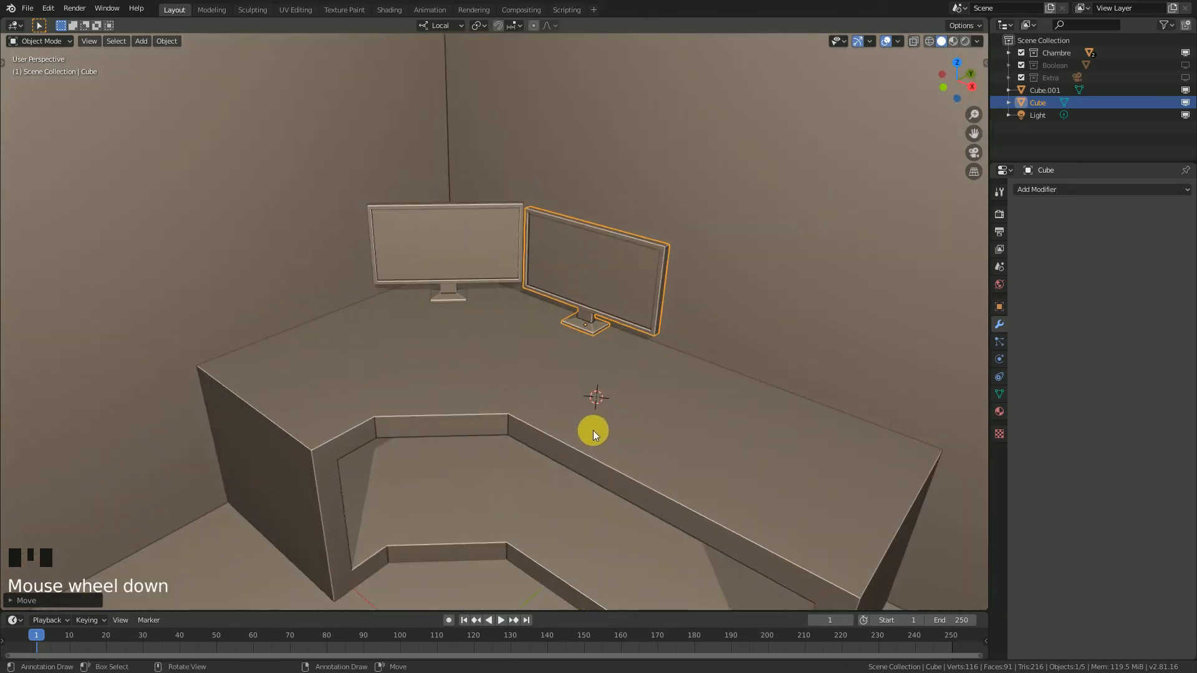
Step: Add a plane mesh at the 3D cursor on the desk top
middle_click_drag(592, 430, 509, 380, "shift")
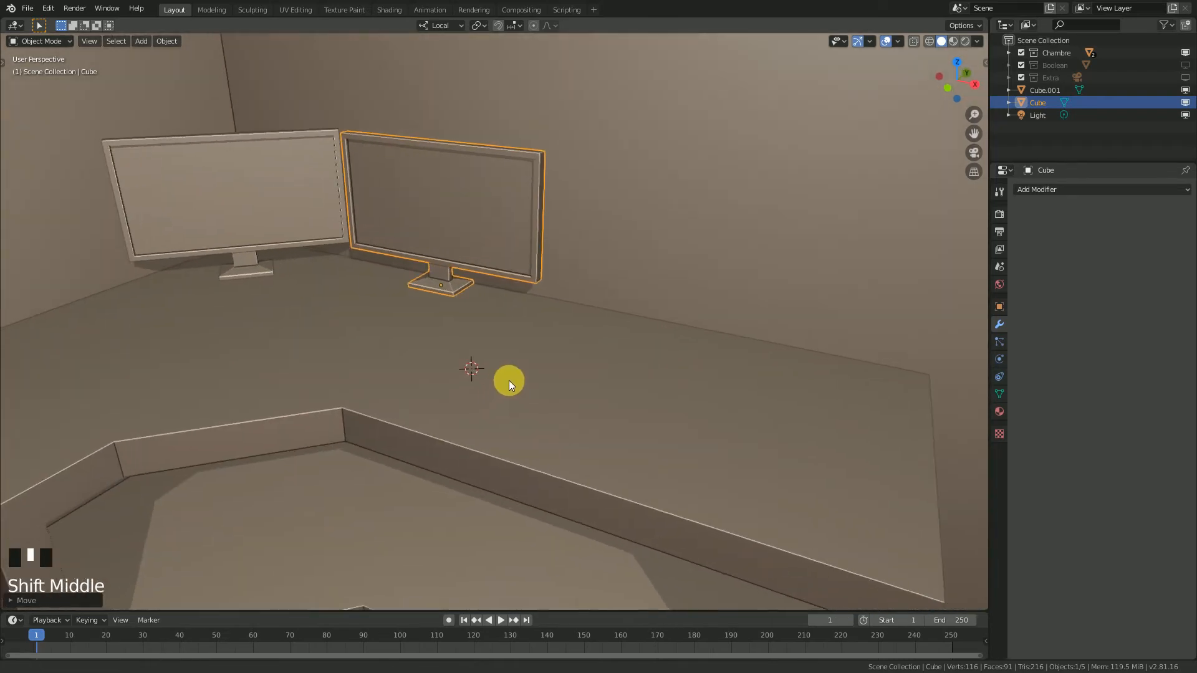
scroll(575, 368, "up", 2)
key("shift+a")
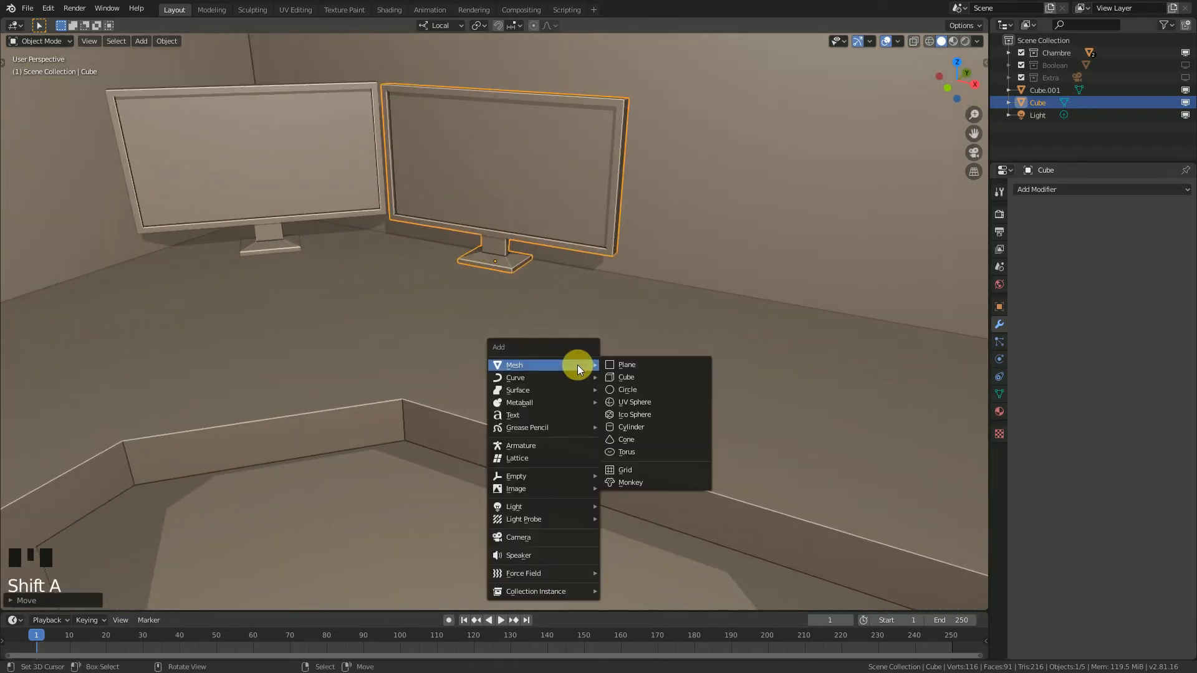
left_click(625, 365)
Step: Scale the new plane down to about 0.32 and shorten it along its local Y axis into a keyboard-sized rectangle
scroll(620, 364, "down", 4)
scroll(584, 374, "up", 3)
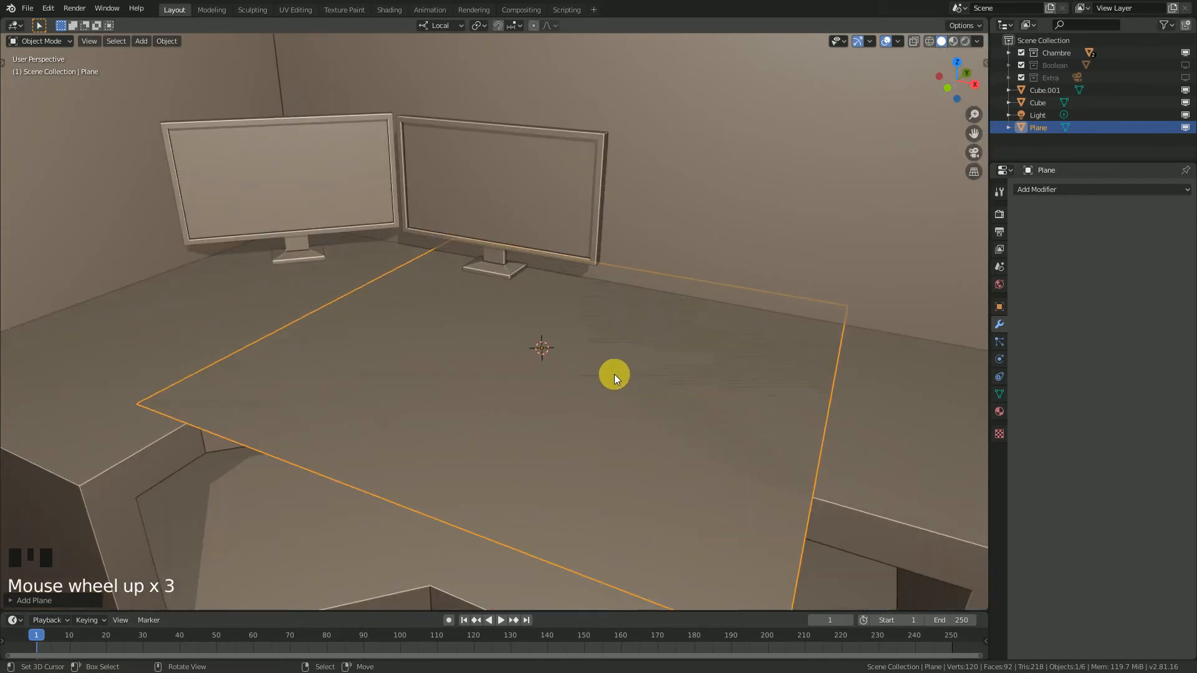
key("s")
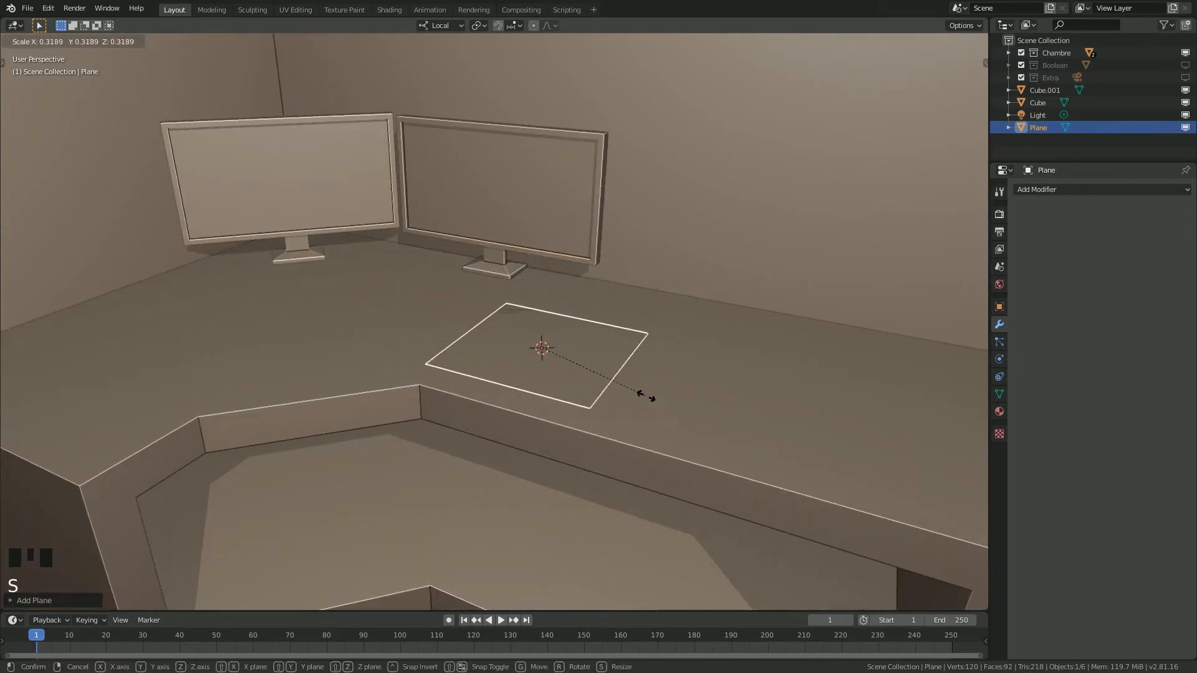
left_click(630, 393)
key("s")
key("x")
key("x")
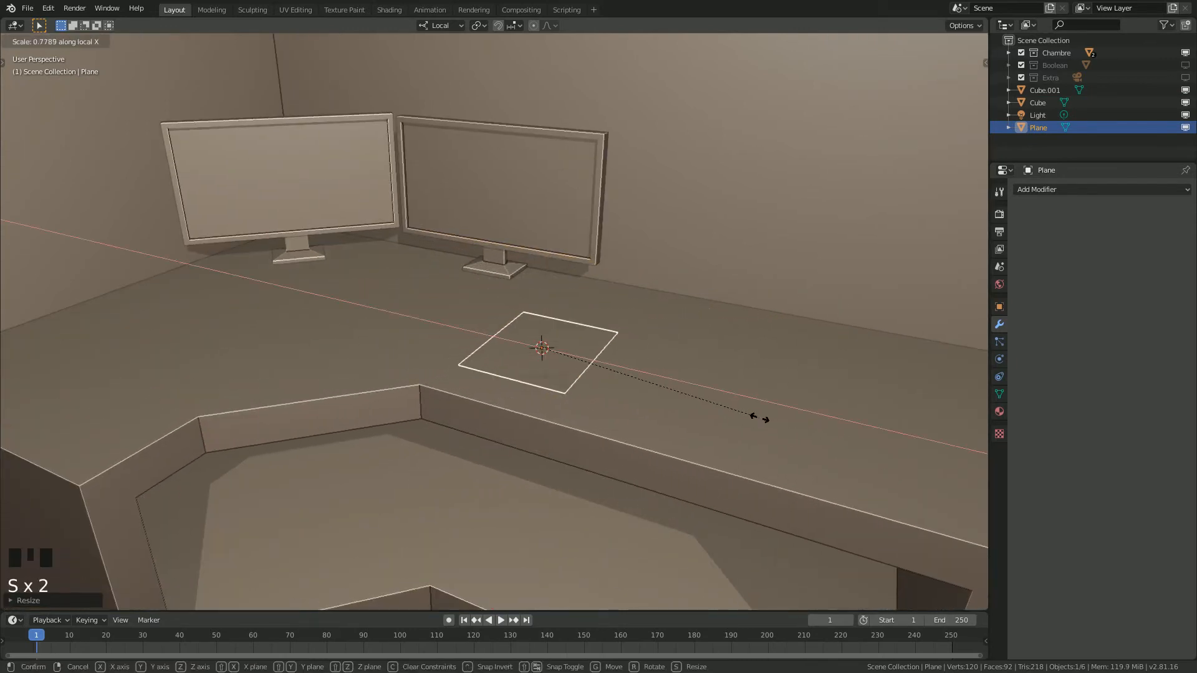
key("y")
key("y")
left_click(677, 396)
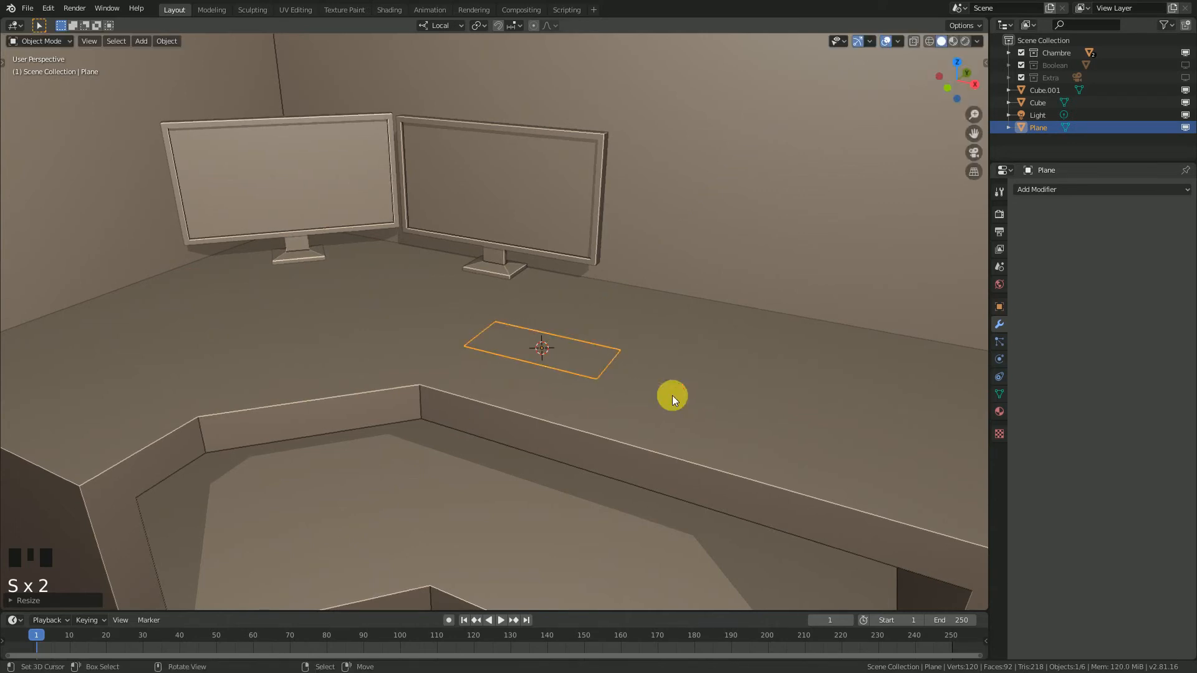
Step: In Edit Mode, extrude the rectangle upward about 0.026 m to form a thin keyboard slab
scroll(576, 384, "up", 3)
middle_click_drag(626, 387, 713, 465, "shift")
key("e")
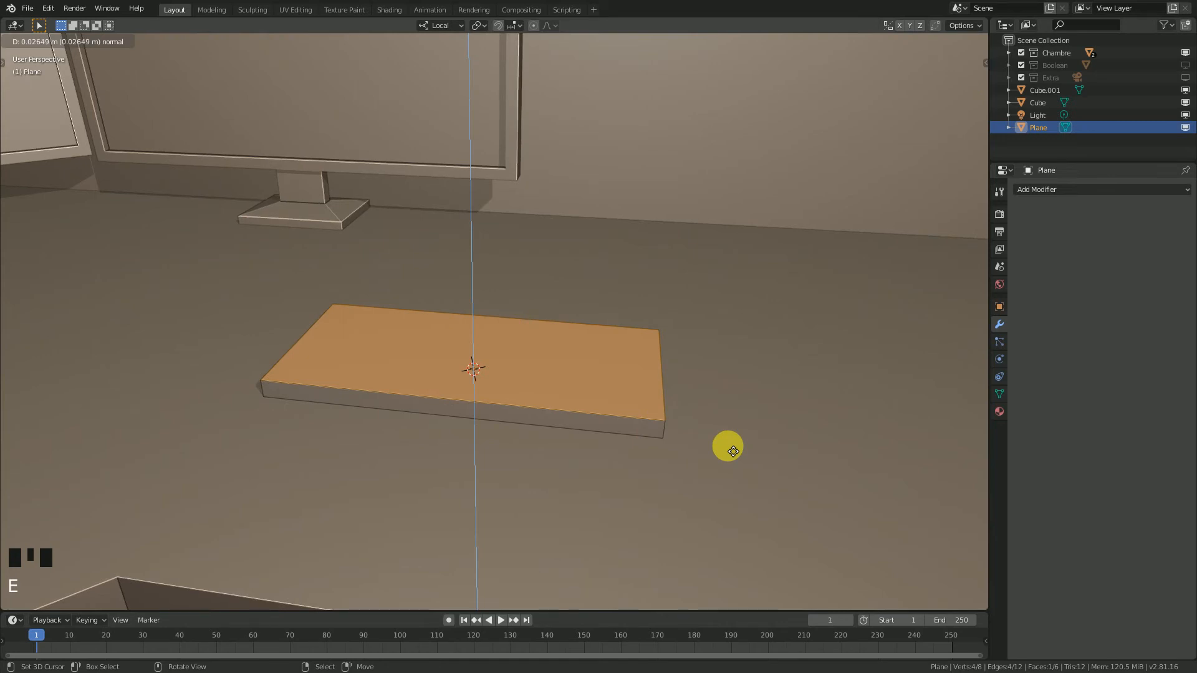
left_click(731, 448)
Step: Inset the slab's top face by about 0.076 to create a border around it
middle_click_drag(727, 443, 526, 417)
scroll(549, 424, "up", 2)
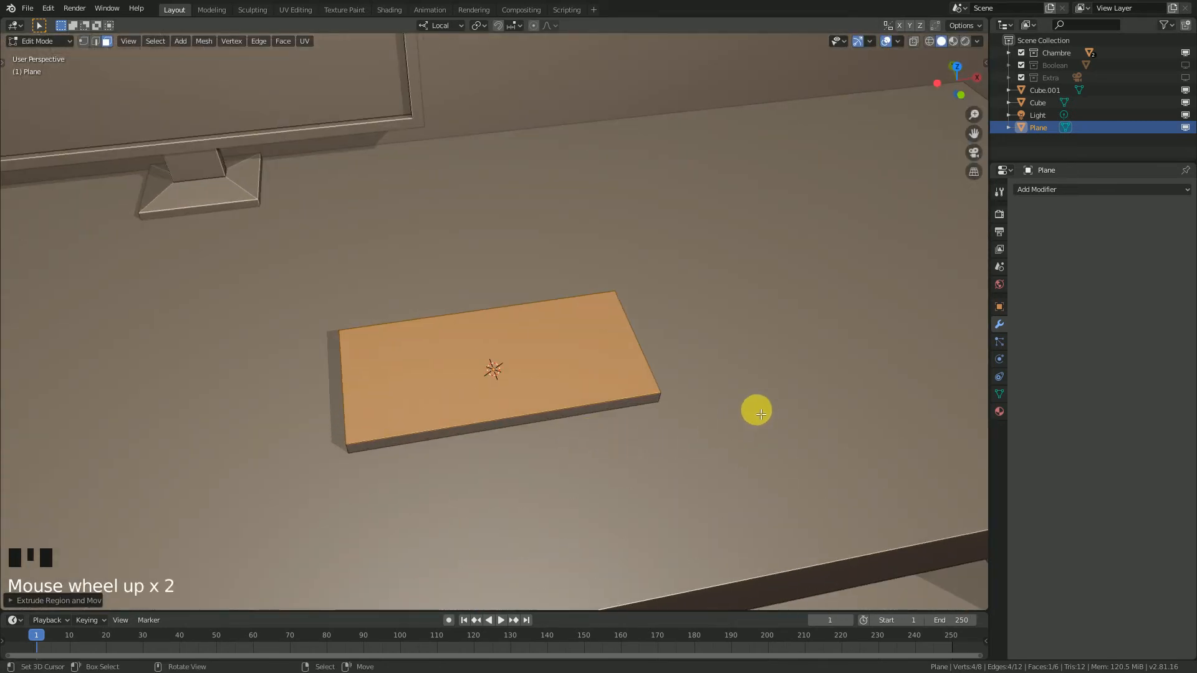
key("i")
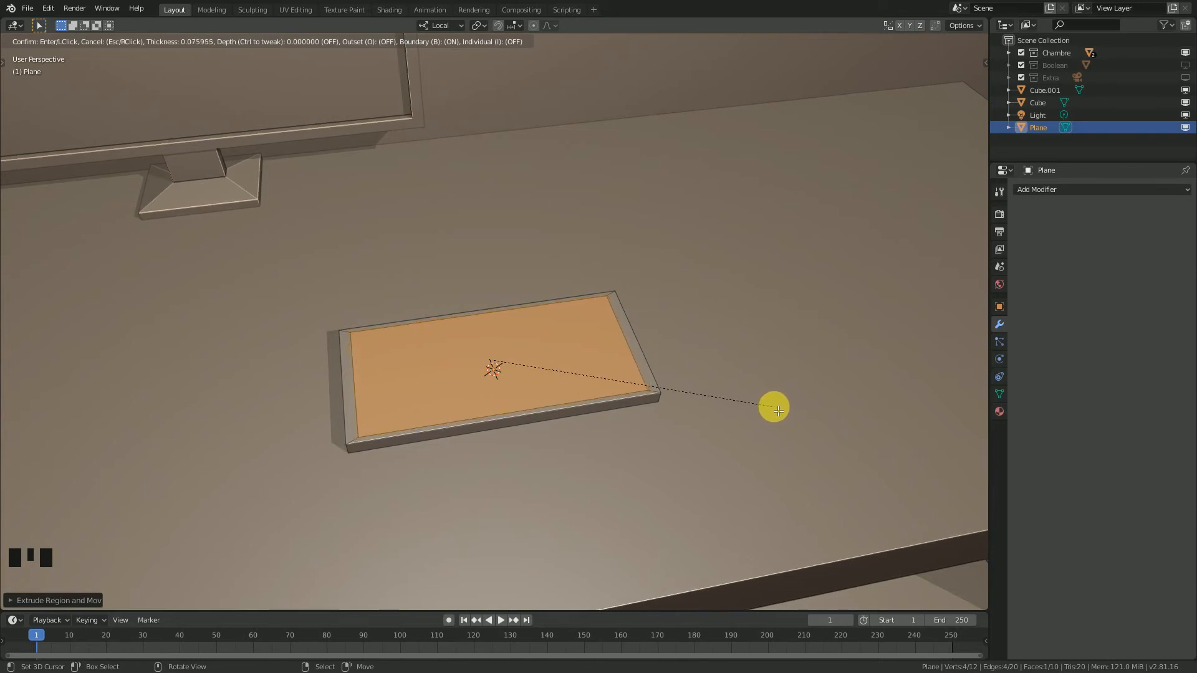
left_click(778, 411)
Step: Scale the inset face down slightly along its local Y axis to widen the border along the slab's long sides
middle_click_drag(778, 411, 644, 484)
key("s")
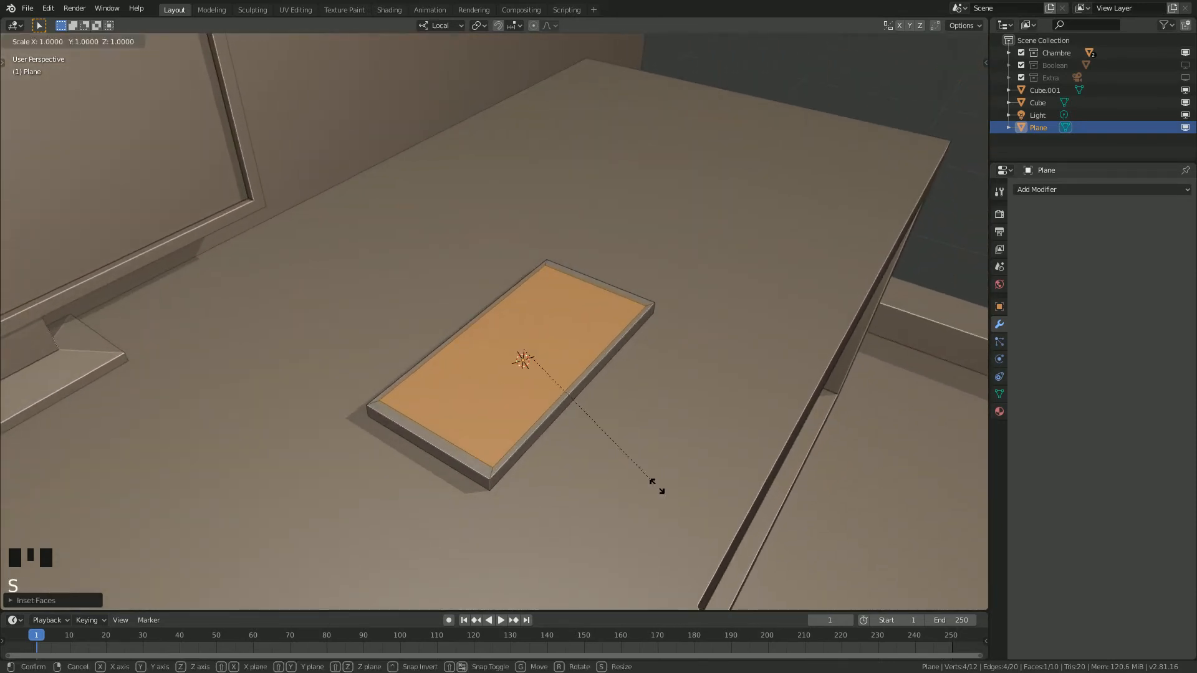
key("y")
key("y")
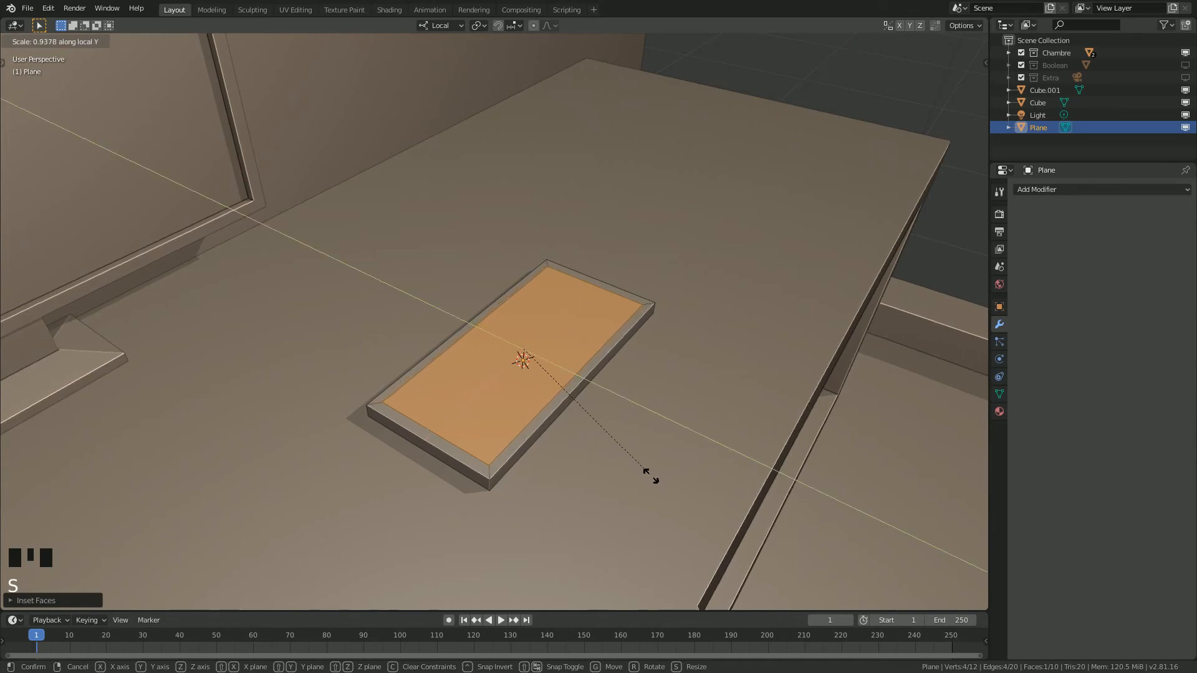
left_click(627, 432)
Step: Search the add-on preferences for "loo" and check the enable setting of the Mesh: LoopTools add-on
middle_click_drag(628, 432, 488, 359)
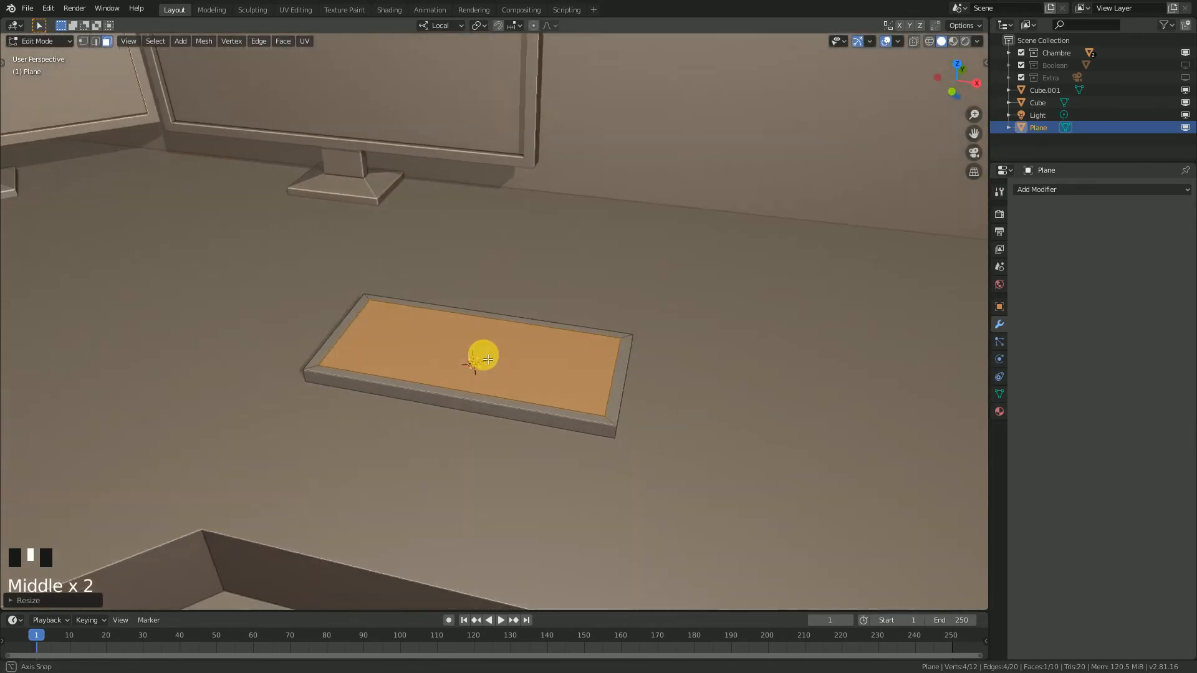
scroll(510, 369, "up", 1)
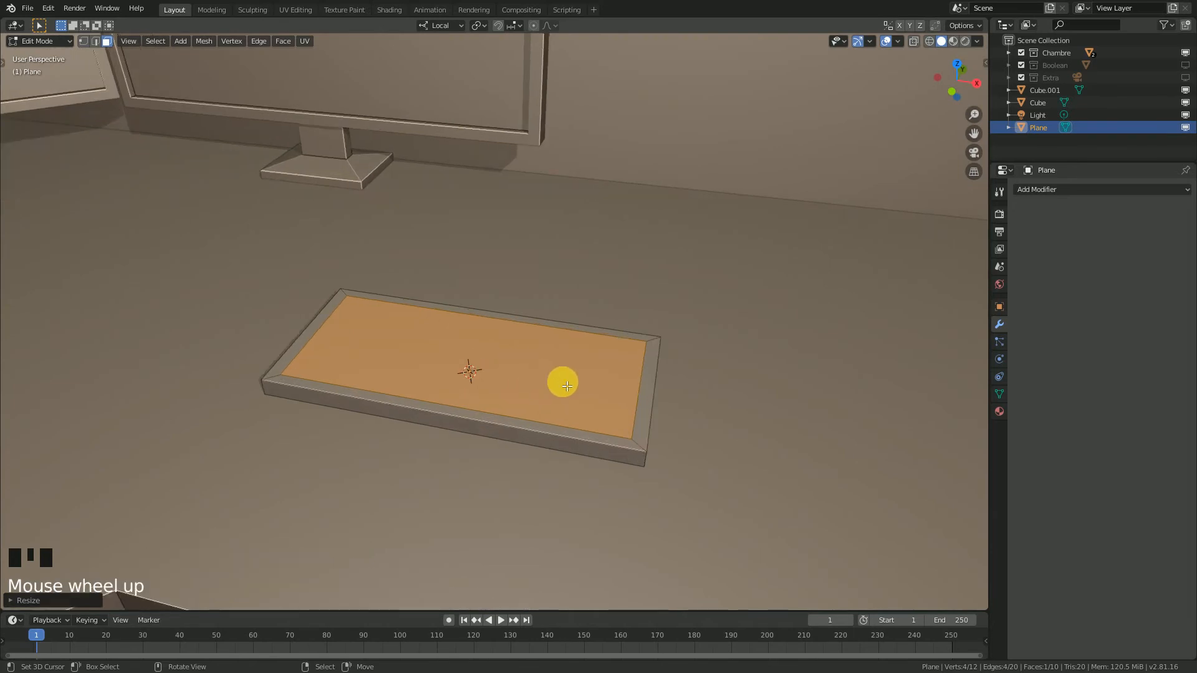
key("w")
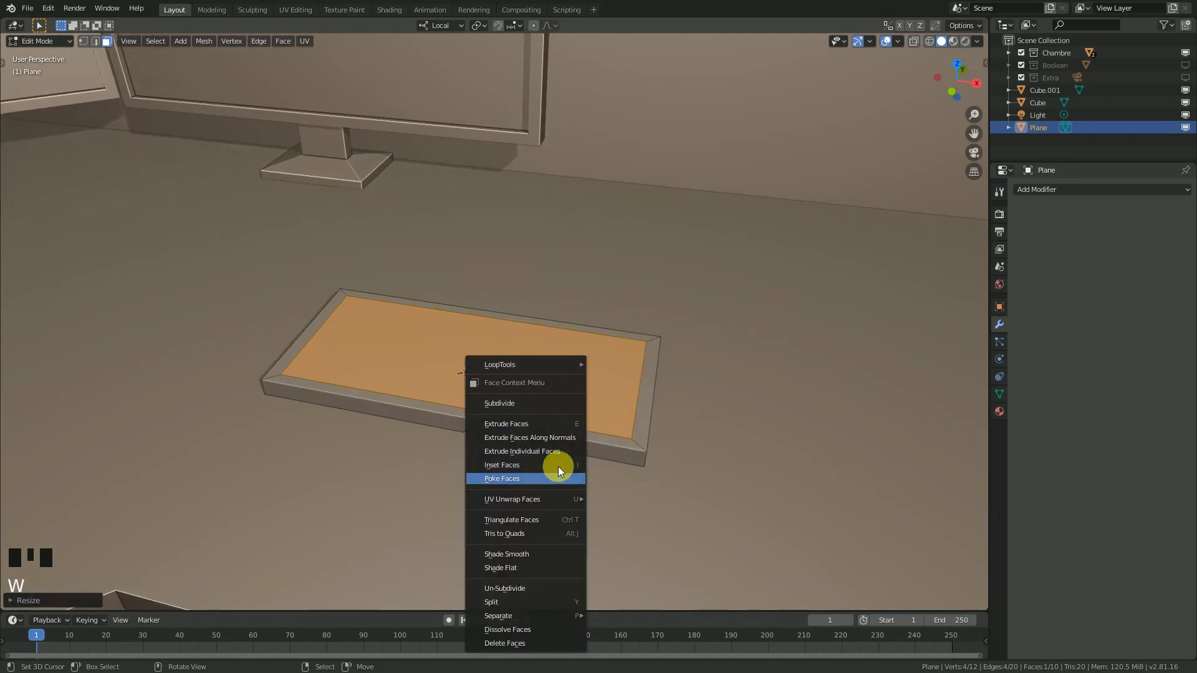
left_click(31, 9)
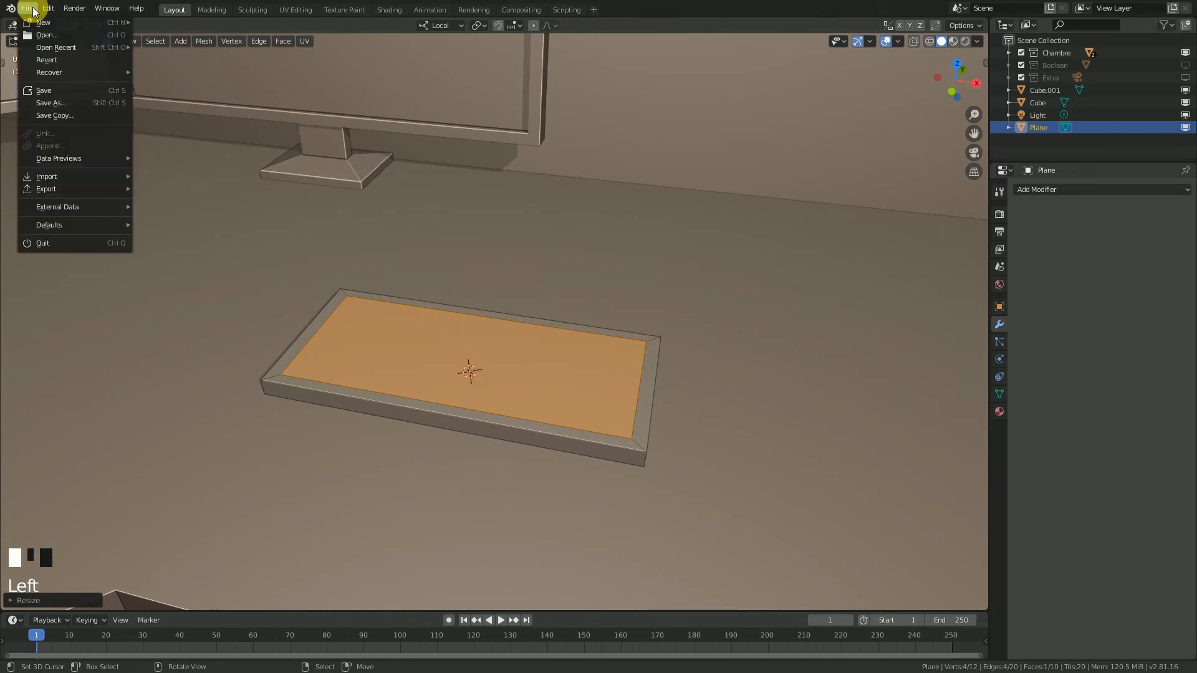
mouse_move(58, 15)
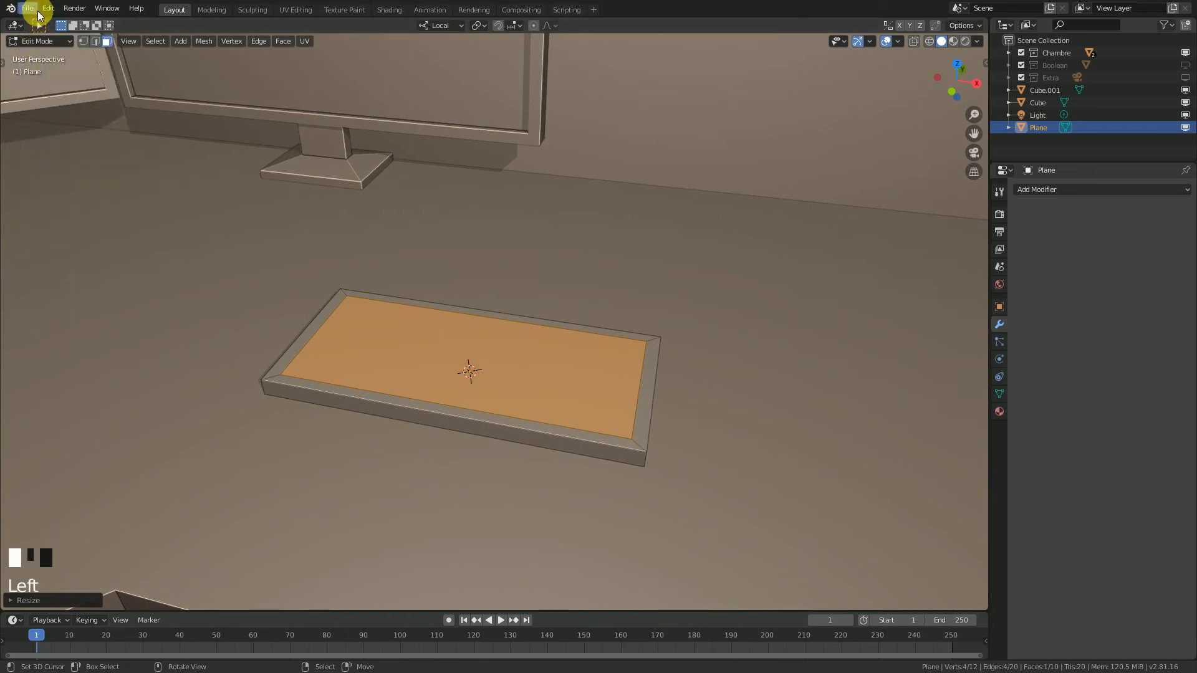
left_click(48, 9)
left_click(73, 186)
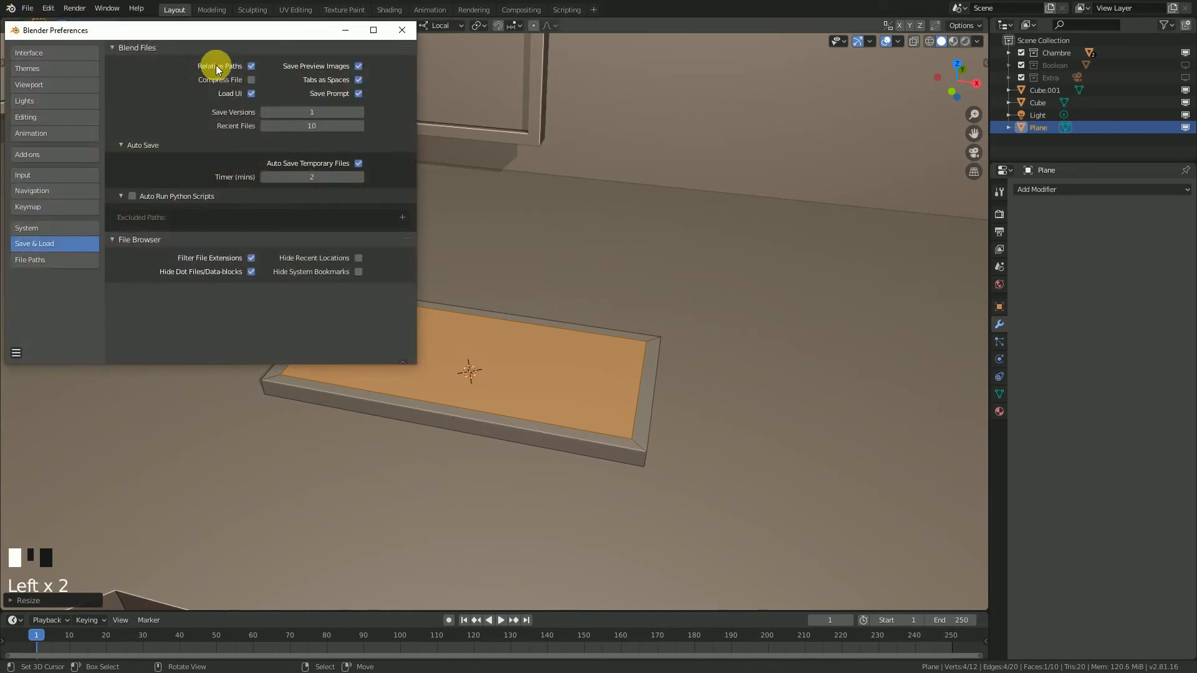
left_click(43, 156)
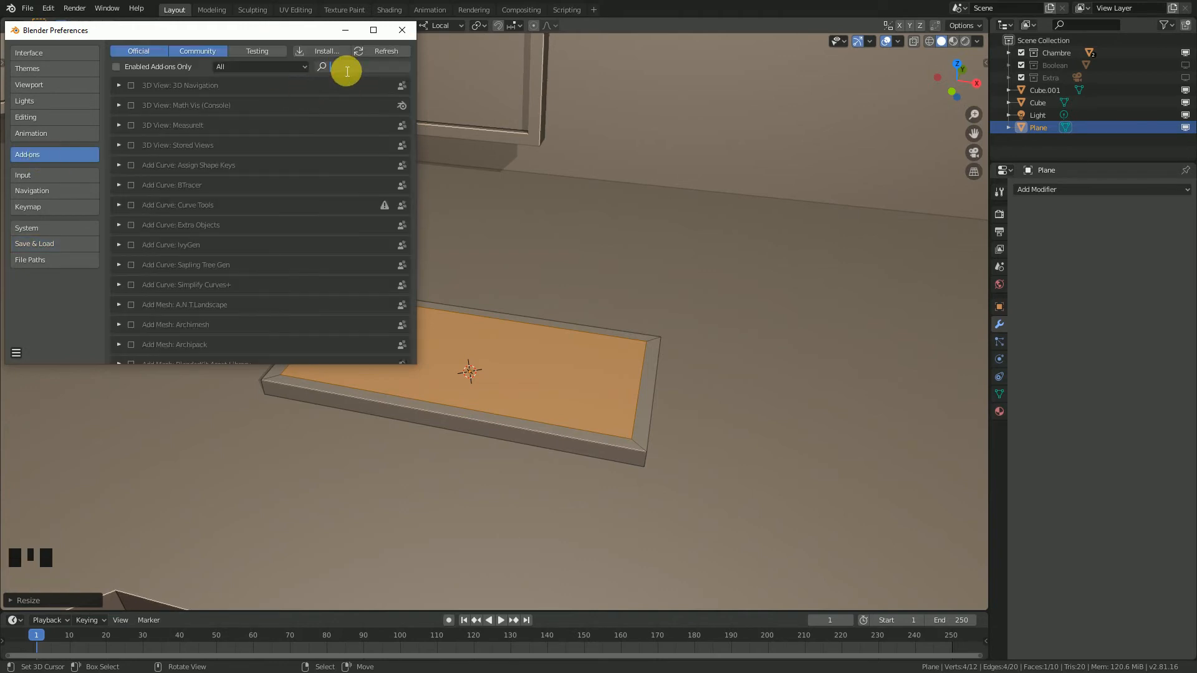
type("loo")
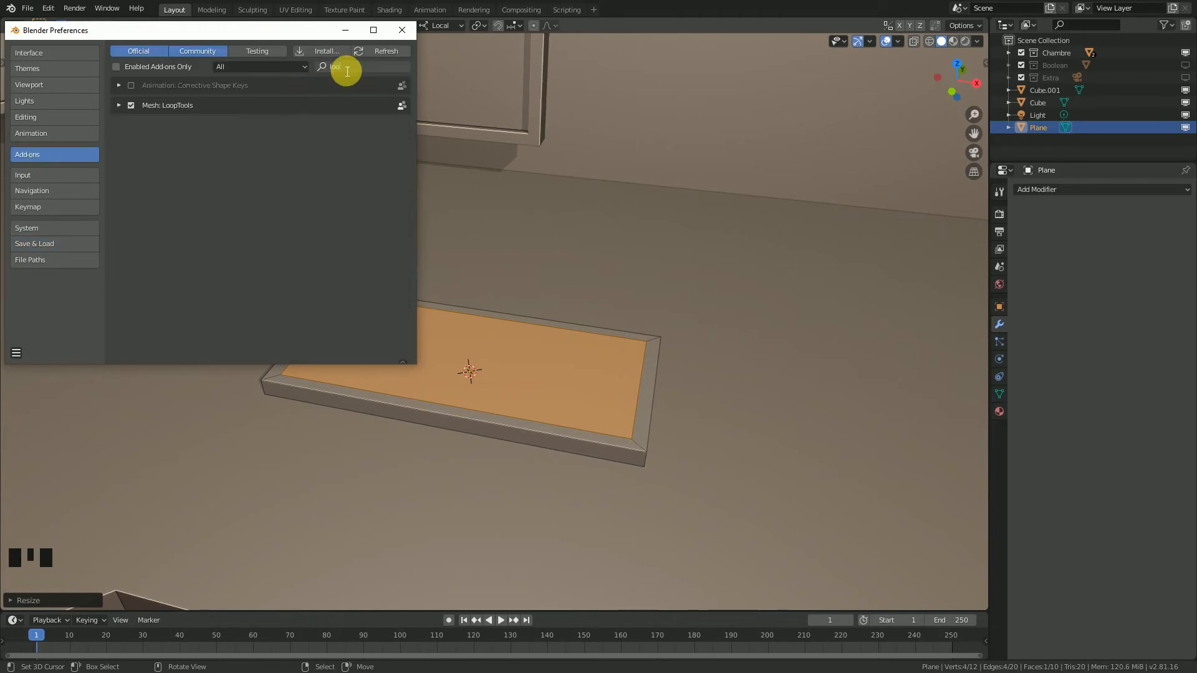
left_click(131, 105)
left_click(131, 106)
left_click(131, 106)
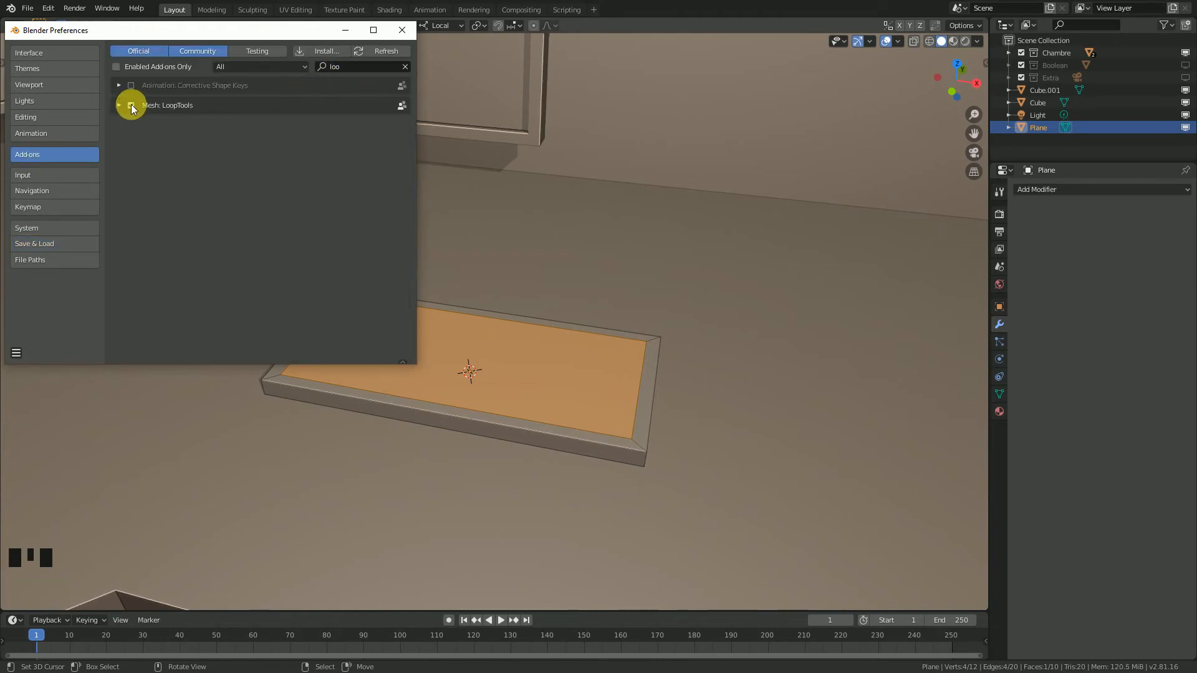
left_click(403, 31)
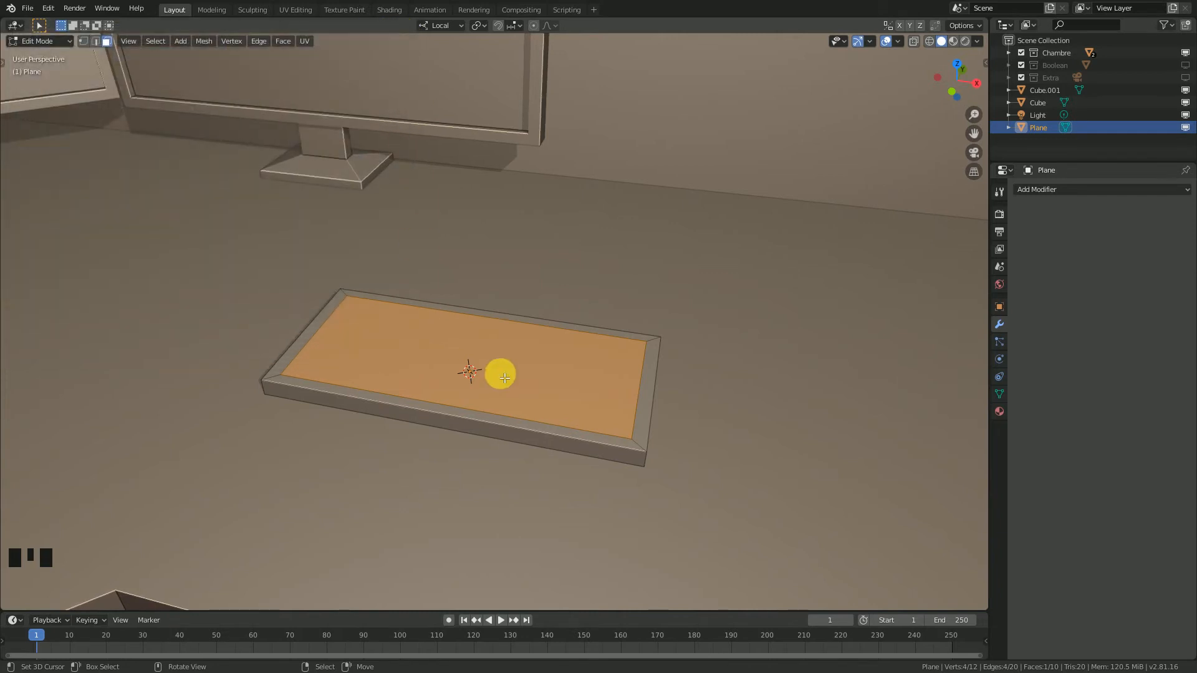
Step: Subdivide the inset top face of the keyboard slab with 4 cuts
key("w")
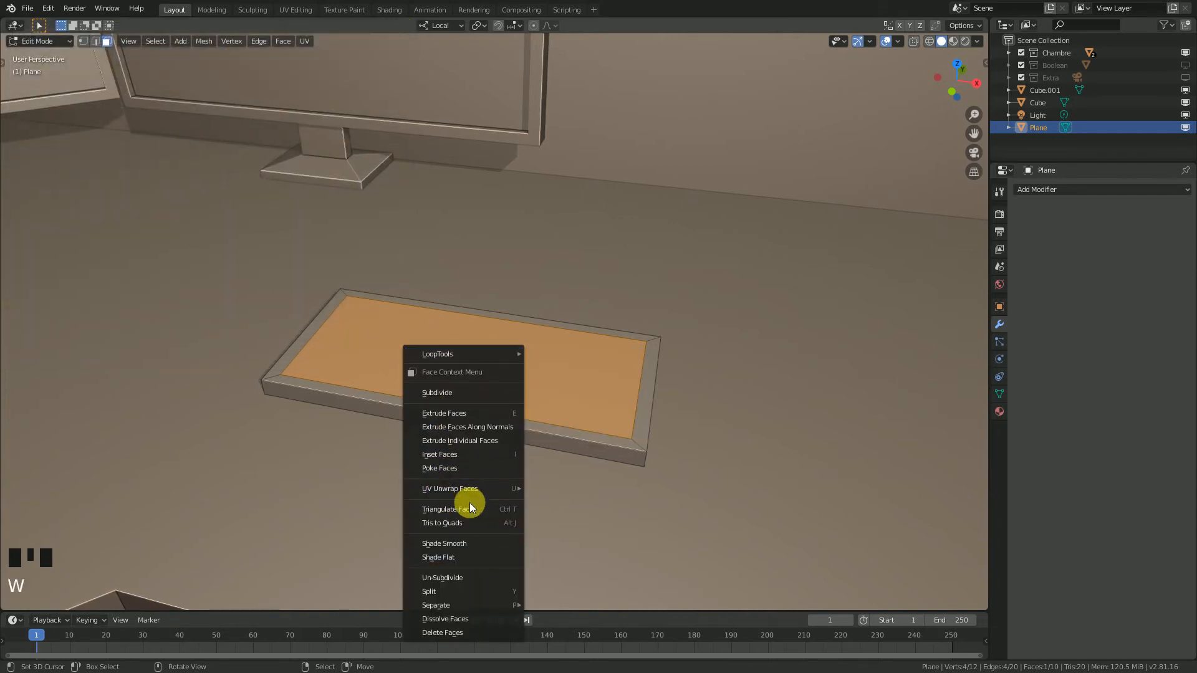
mouse_move(453, 355)
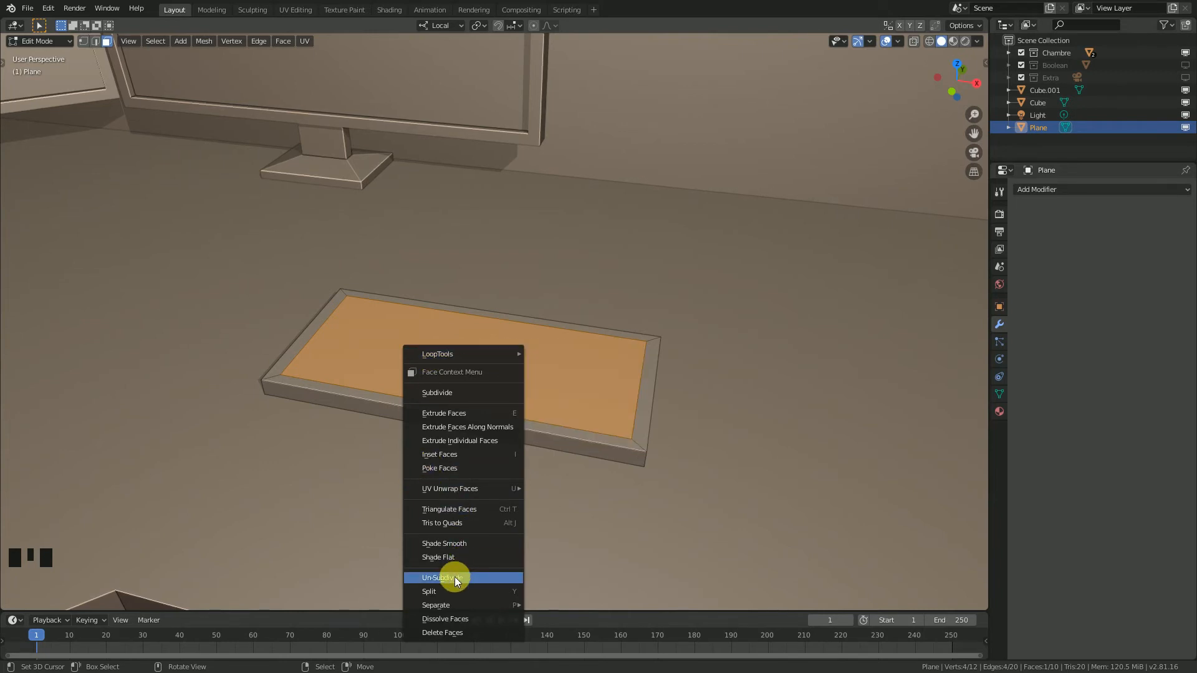
left_click(452, 392)
scroll(496, 390, "up", 2)
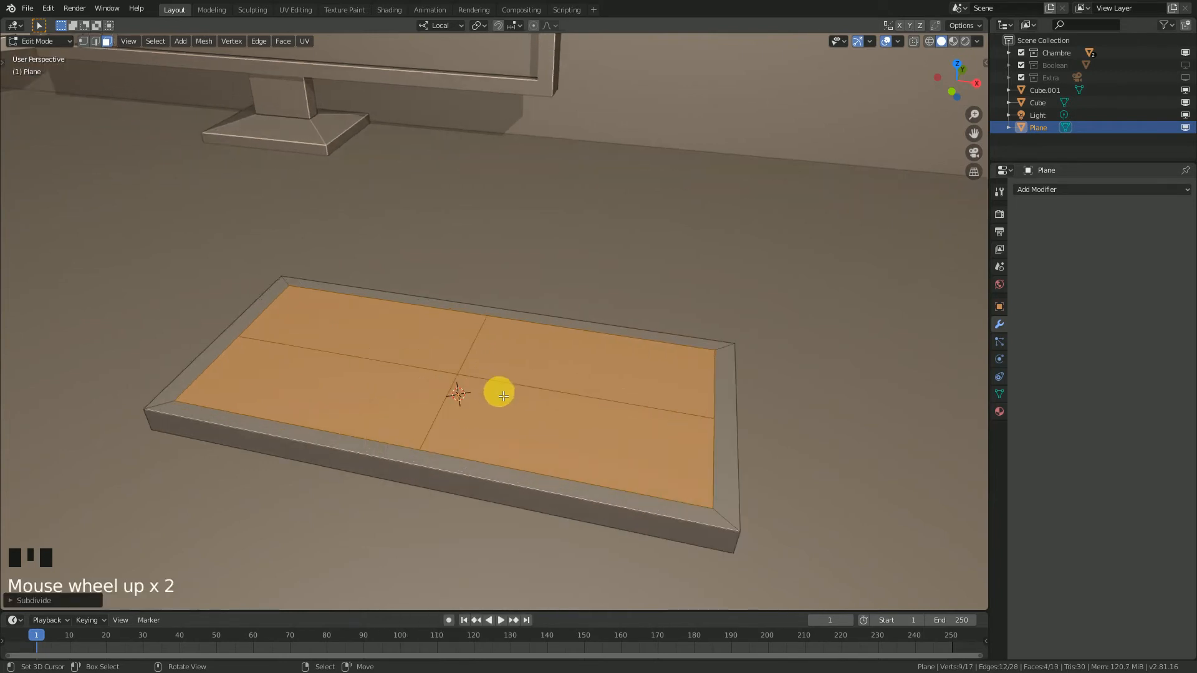
middle_click_drag(497, 390, 506, 415)
left_click(9, 601)
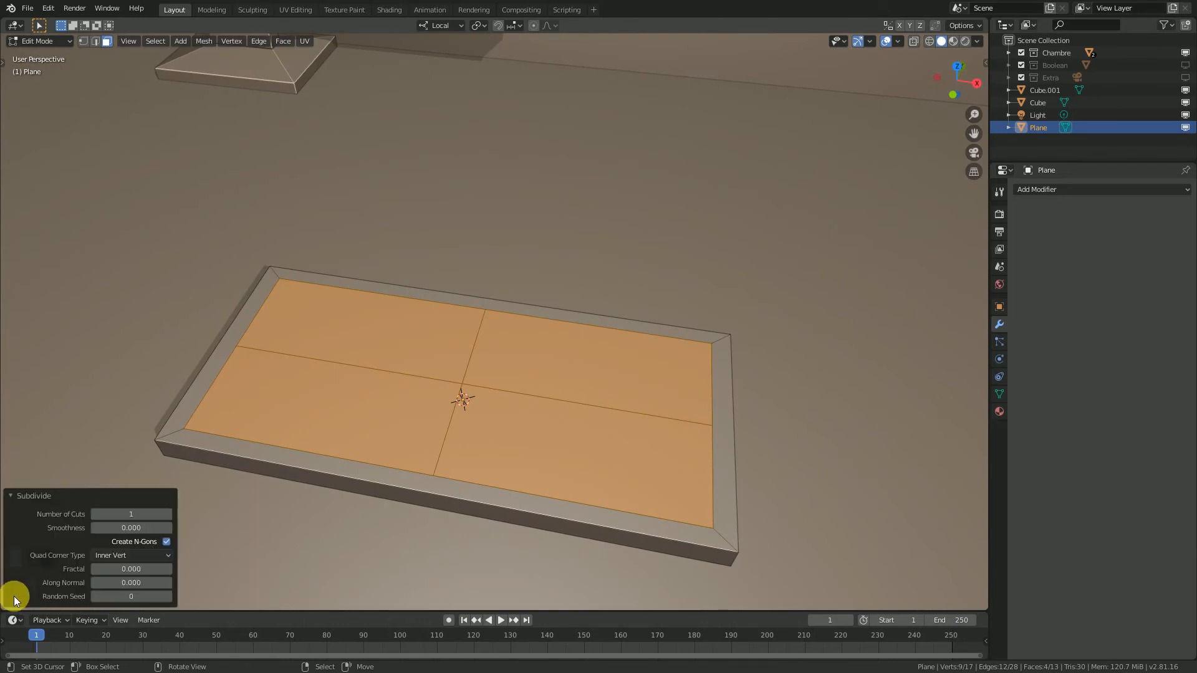
left_click(169, 514)
left_click(169, 515)
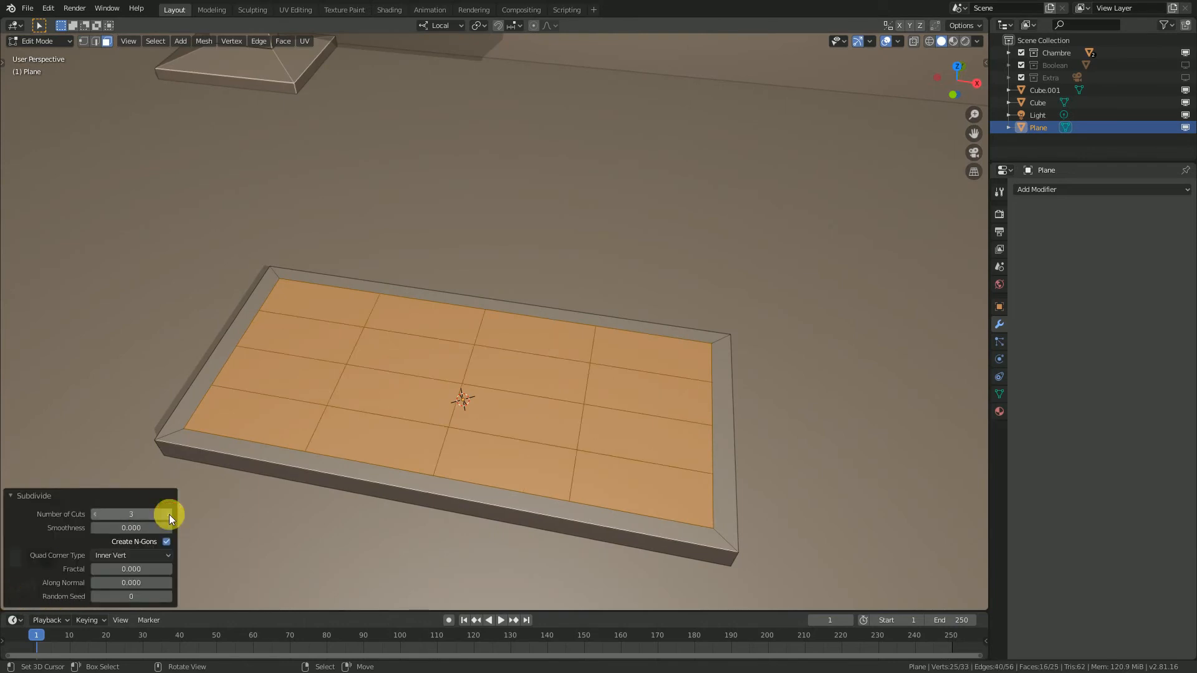
left_click(169, 515)
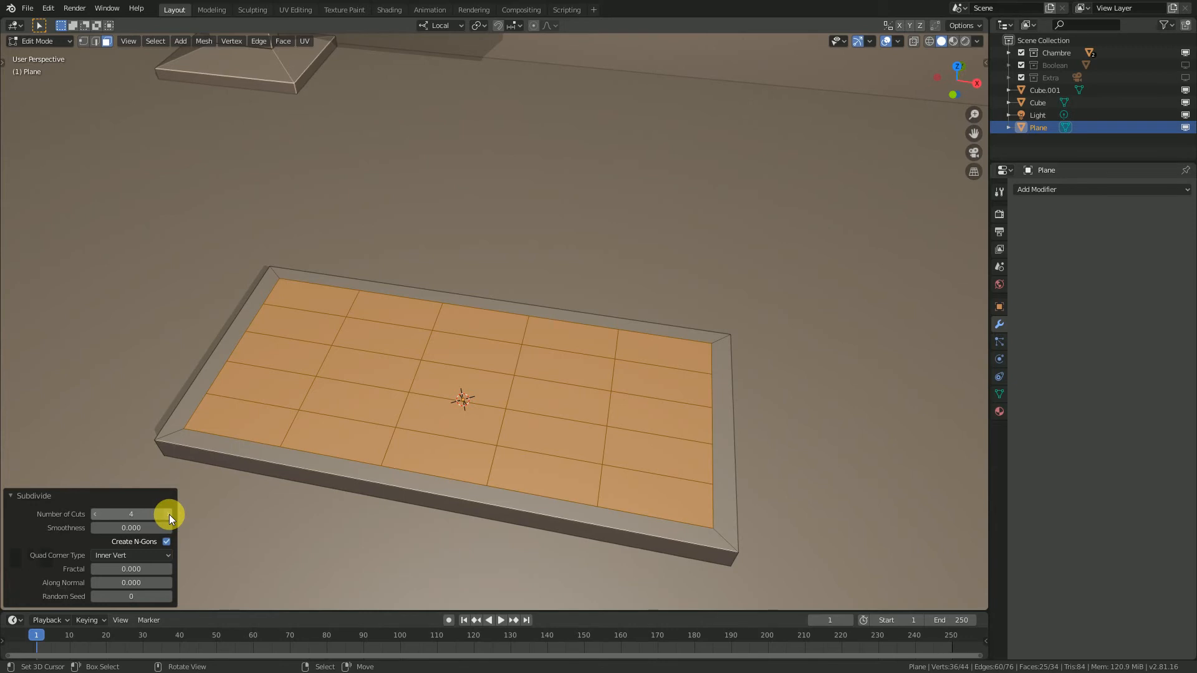
left_click(97, 515)
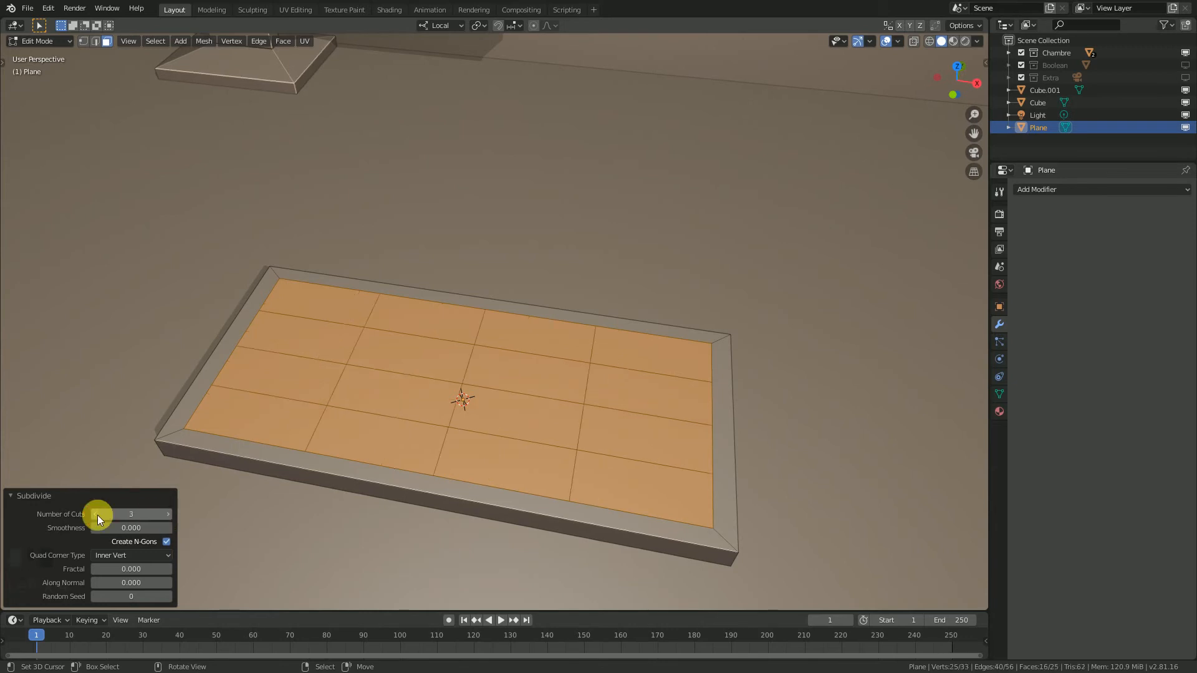
left_click(169, 515)
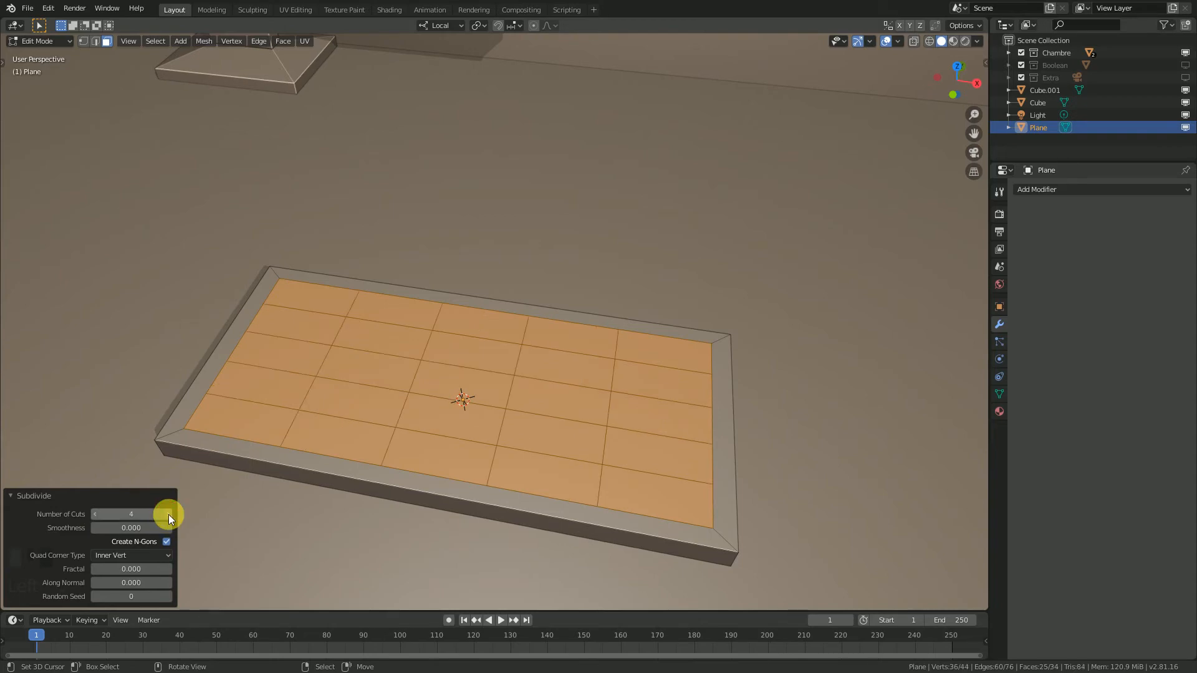
Step: Examine the proportions of the grid cells on the keyboard slab, selecting one cell near its front edge
scroll(443, 365, "down", 2)
middle_click_drag(442, 365, 474, 372)
right_click(445, 398)
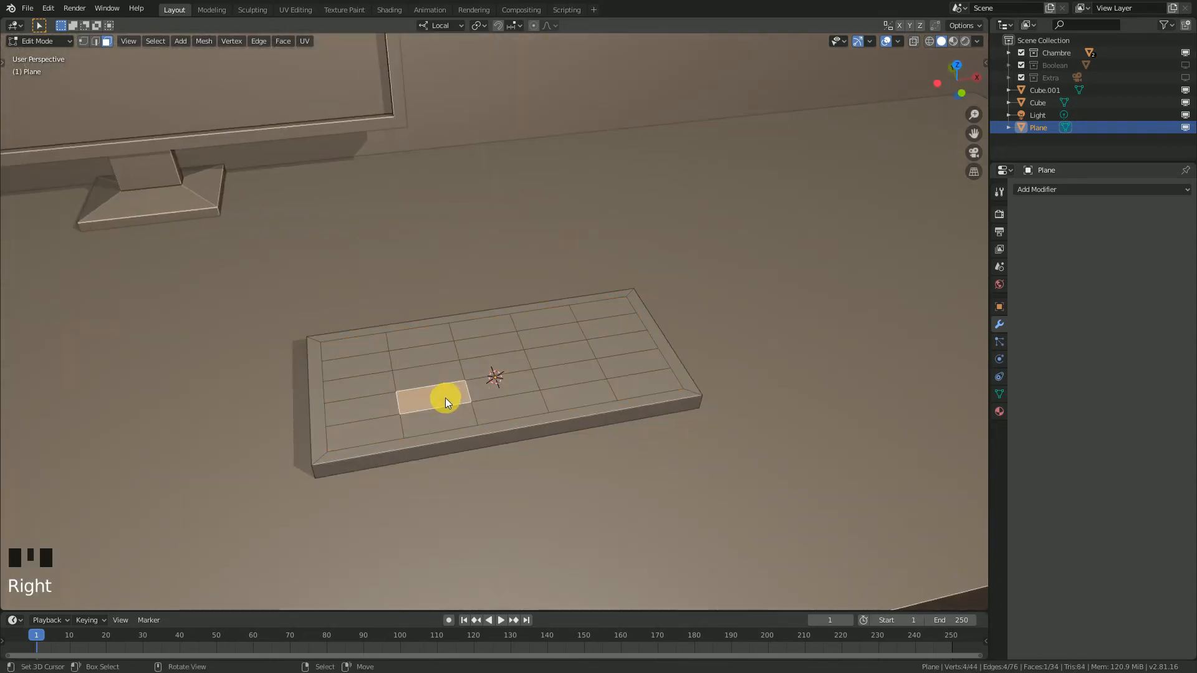
scroll(444, 428, "up", 2)
mouse_move(444, 429)
middle_mouse_down()
mouse_move(508, 420)
mouse_move(488, 441)
mouse_move(331, 412)
mouse_move(349, 389)
mouse_move(474, 404)
mouse_move(530, 440)
mouse_move(467, 429)
middle_mouse_up()
scroll(506, 439, "down", 2)
scroll(391, 423, "up", 3)
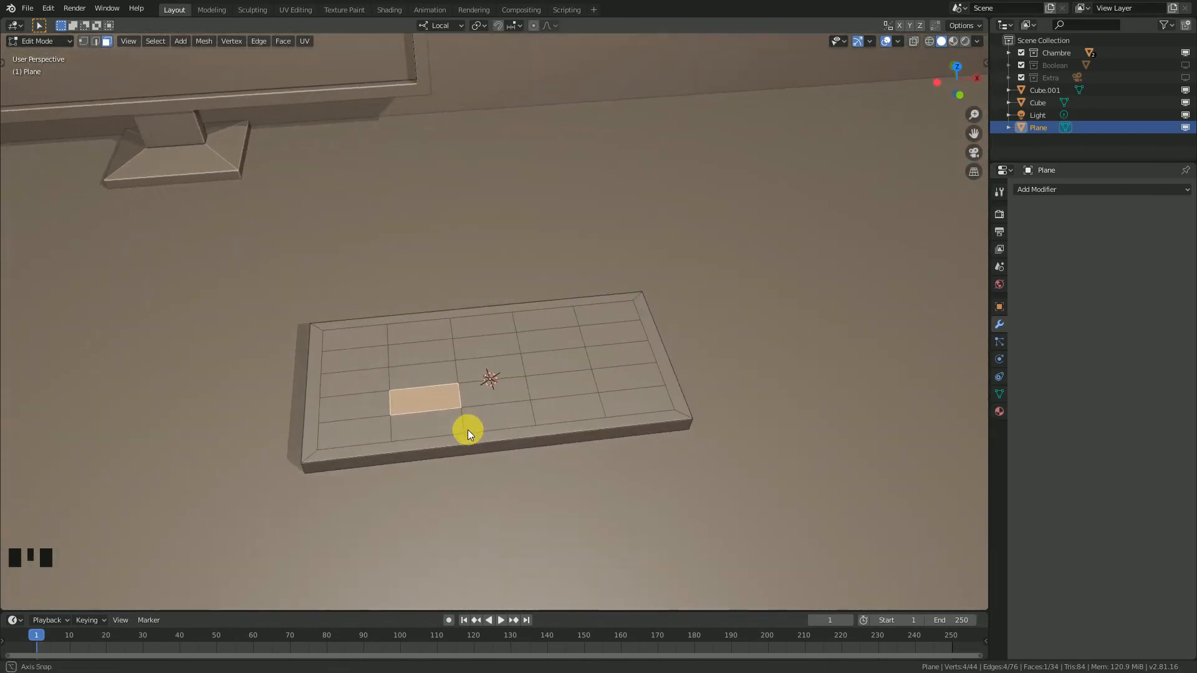
scroll(529, 407, "up", 2)
middle_click_drag(529, 406, 509, 384)
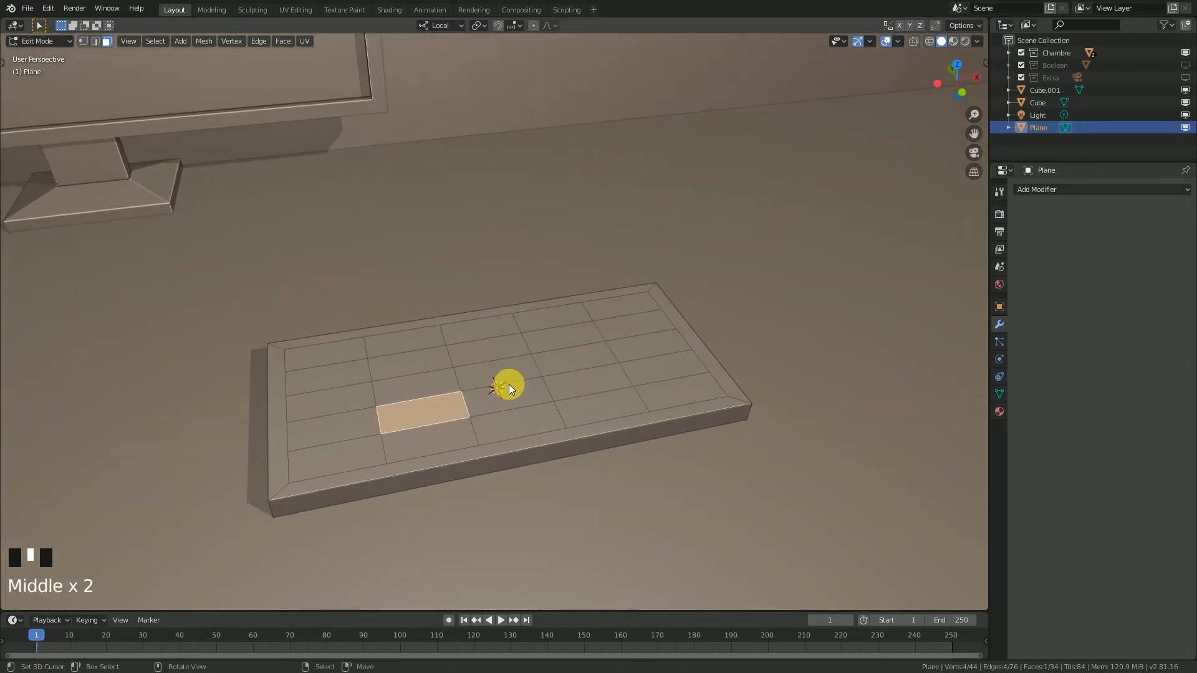
Step: Undo the cell selection and the 4-cut subdivision of the inset face
key("ctrl+z")
key("ctrl+z")
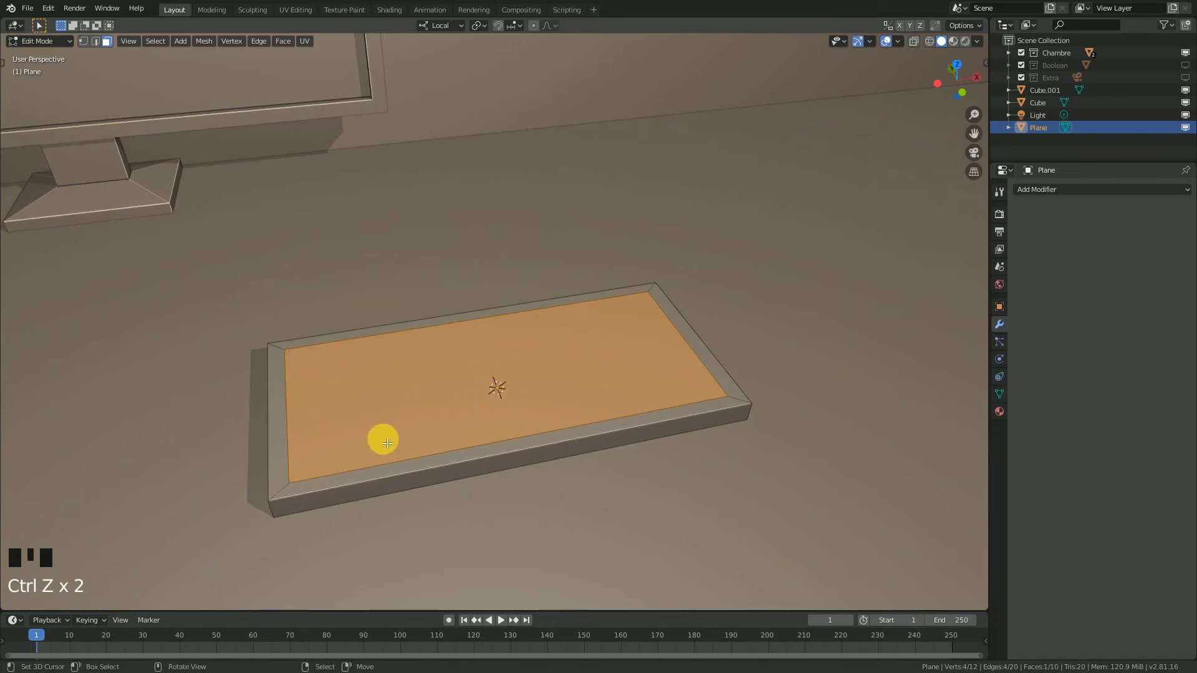
key("z")
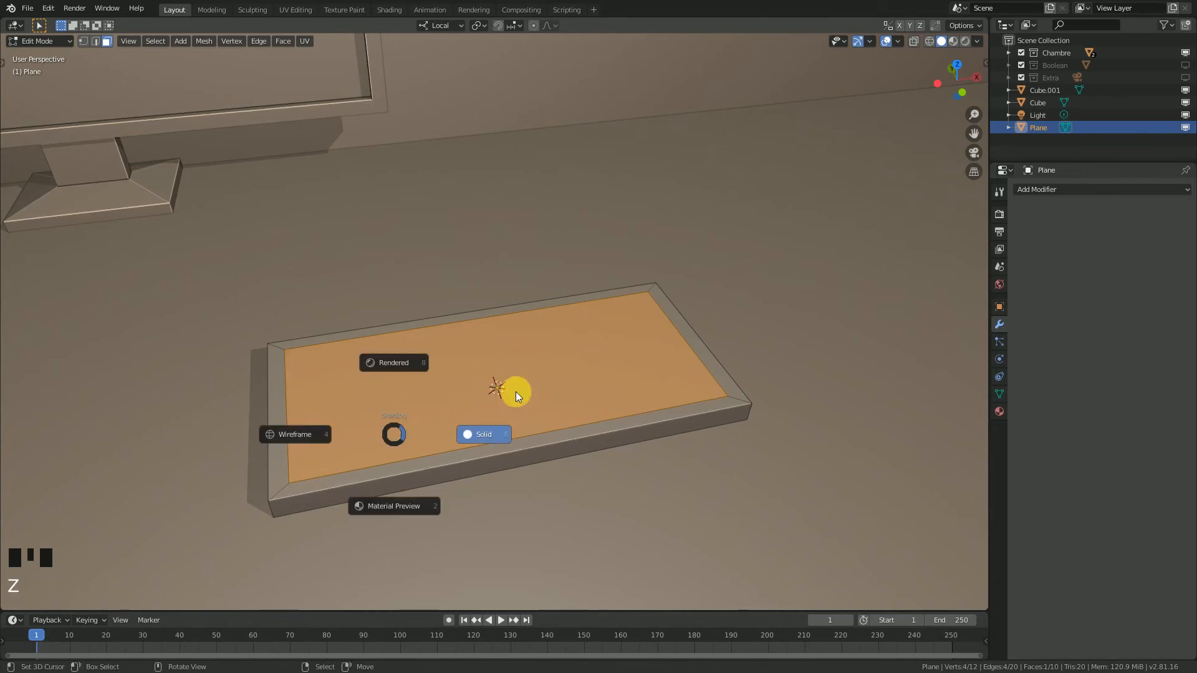
Step: Subdivide the inset top face with a single cut and switch to edge selection
key("w")
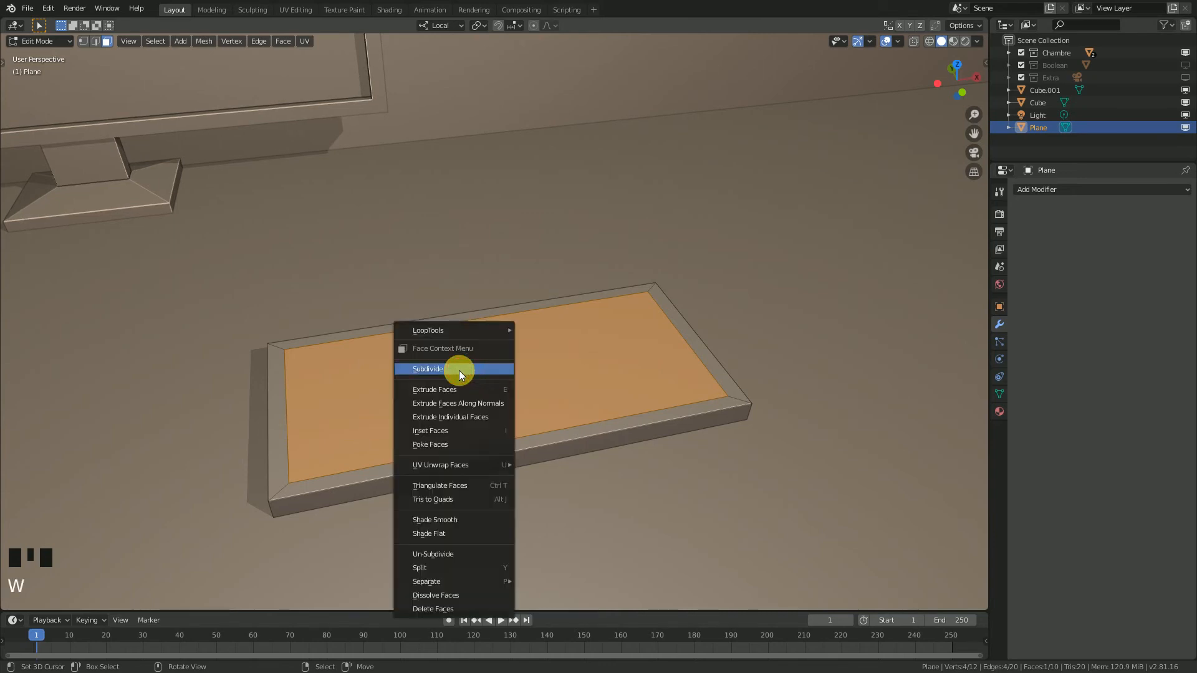
left_click(458, 371)
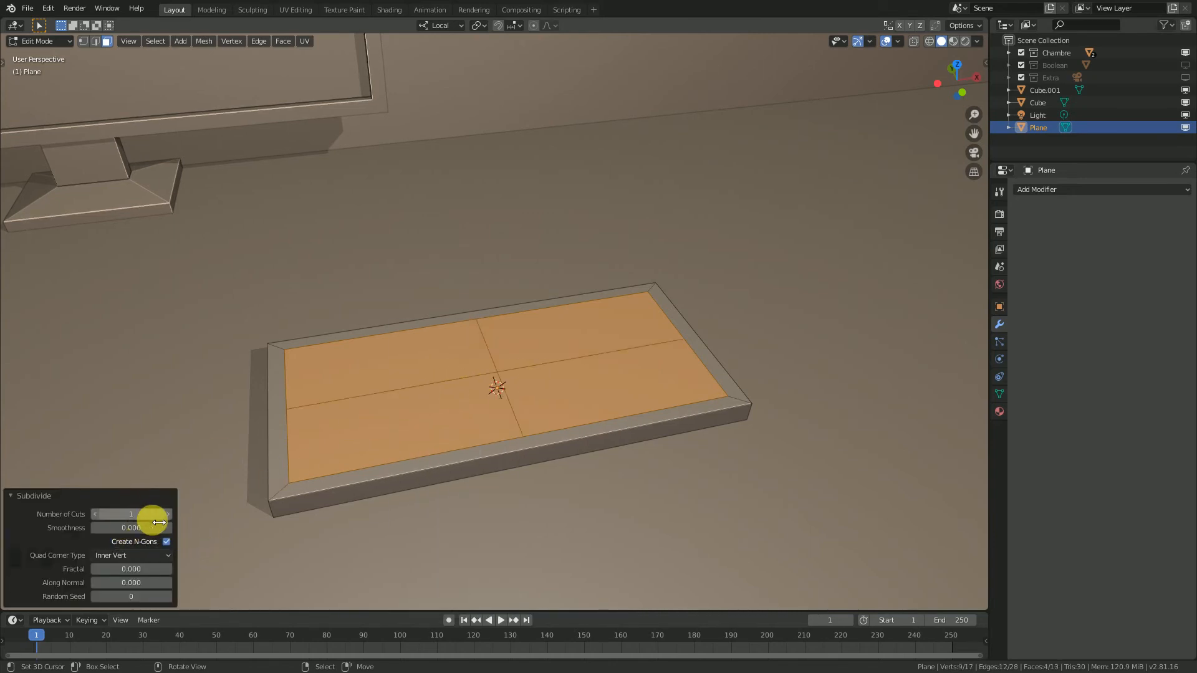
left_click(95, 41)
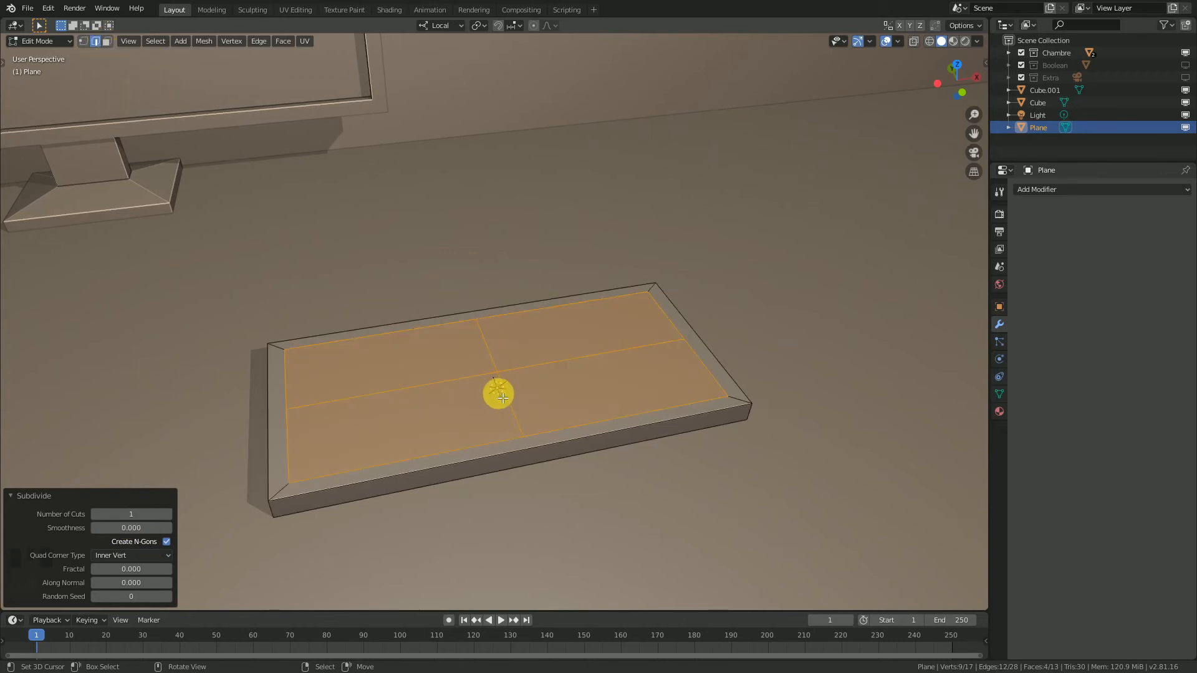
Step: Dissolve the lengthwise middle edge loop so that only the crosswise cut divides the keyboard's inset top face
right_click(474, 379, "alt")
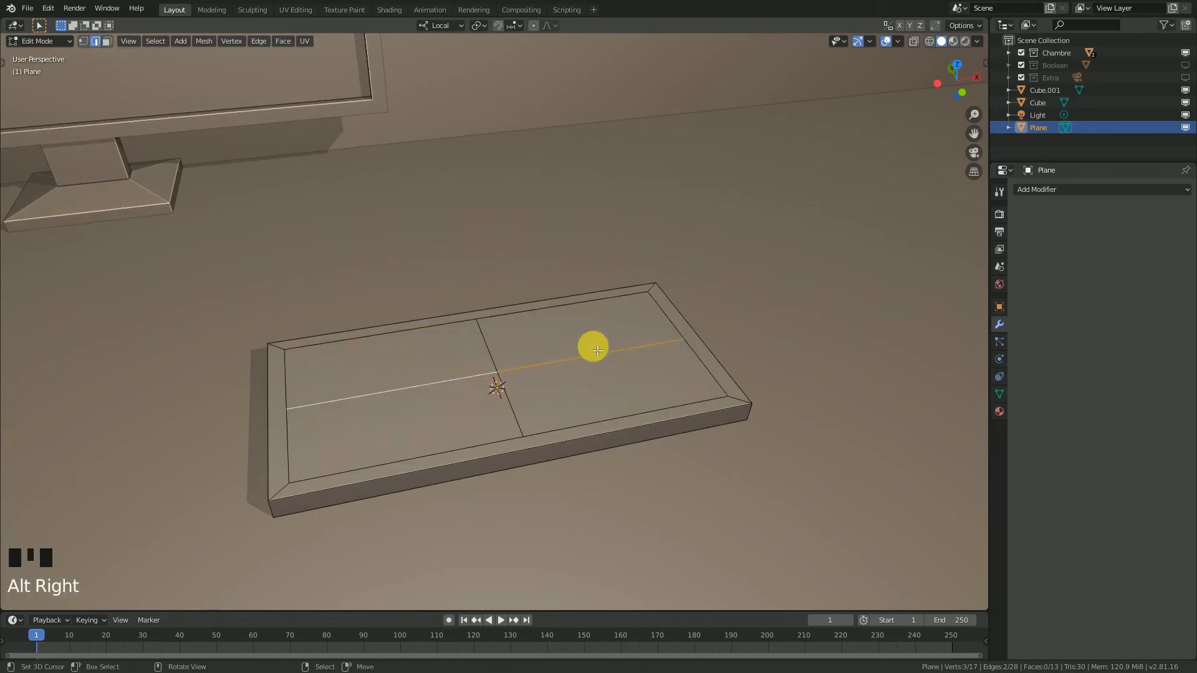
key("x")
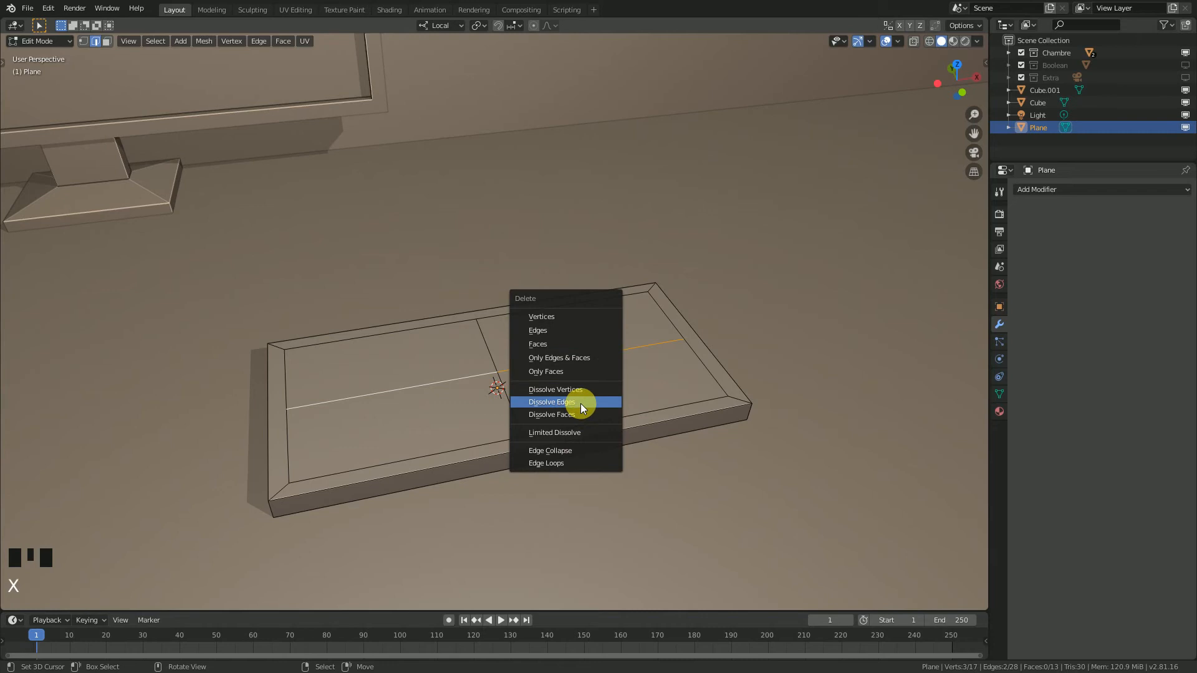
left_click(580, 403)
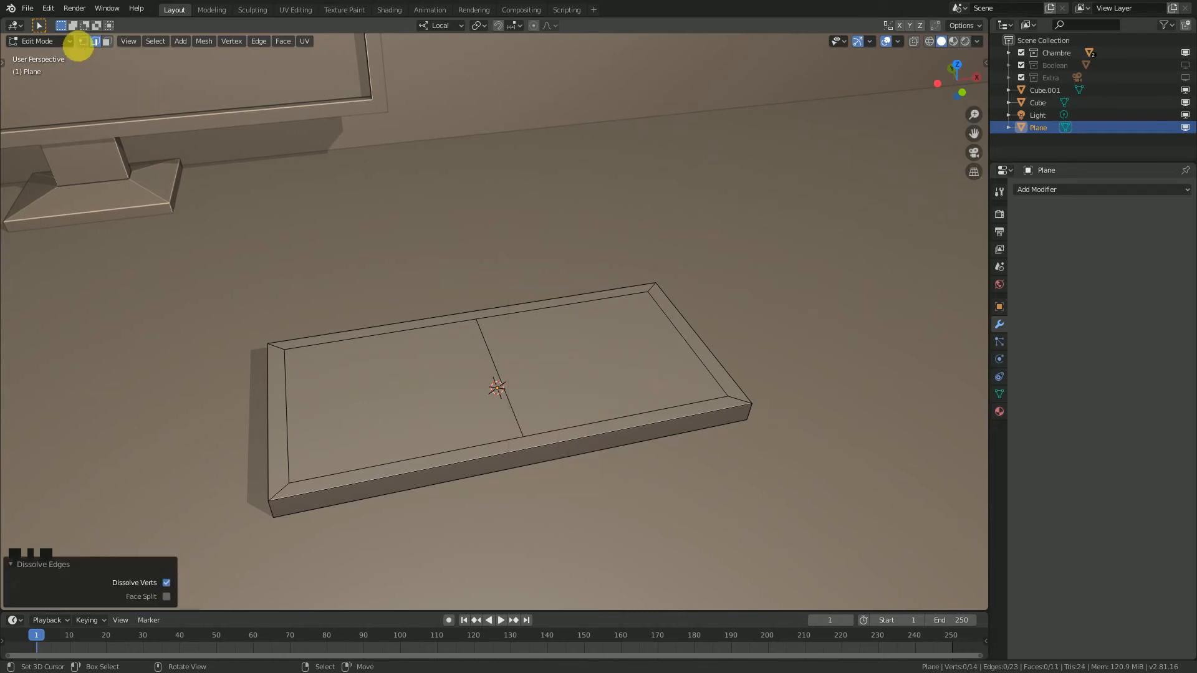
Step: Subdivide both halves of the inset top face with 3 cuts in face selection mode
left_click(107, 41)
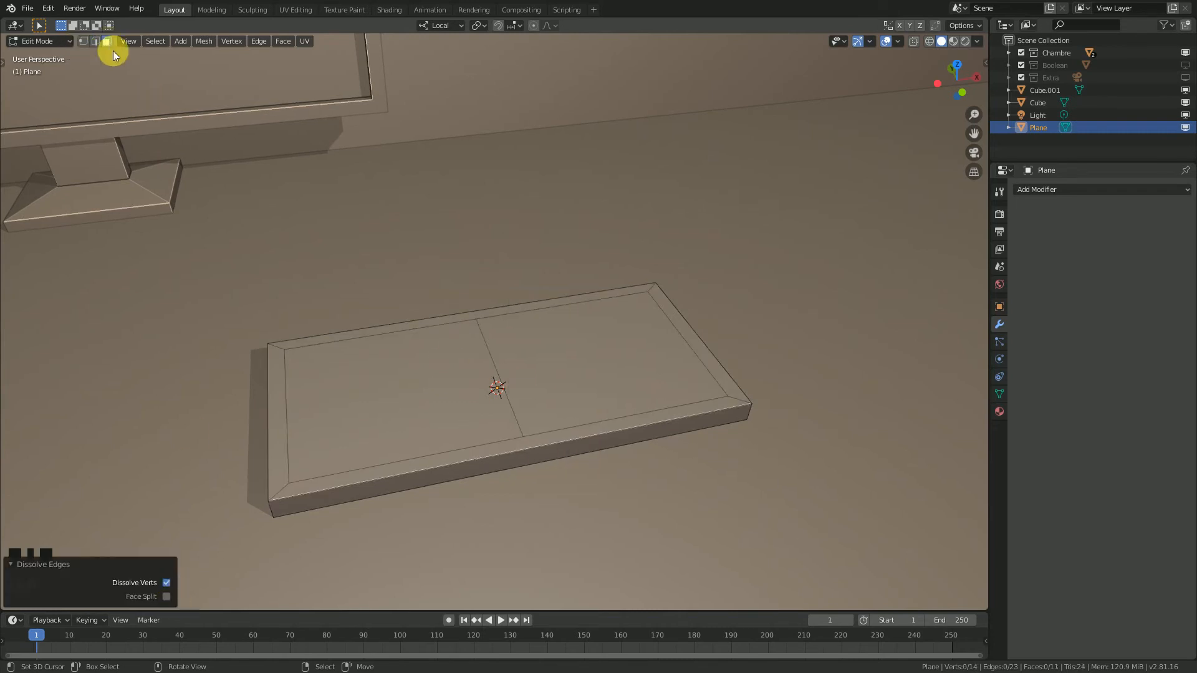
right_click(465, 409)
right_click(571, 362, "shift")
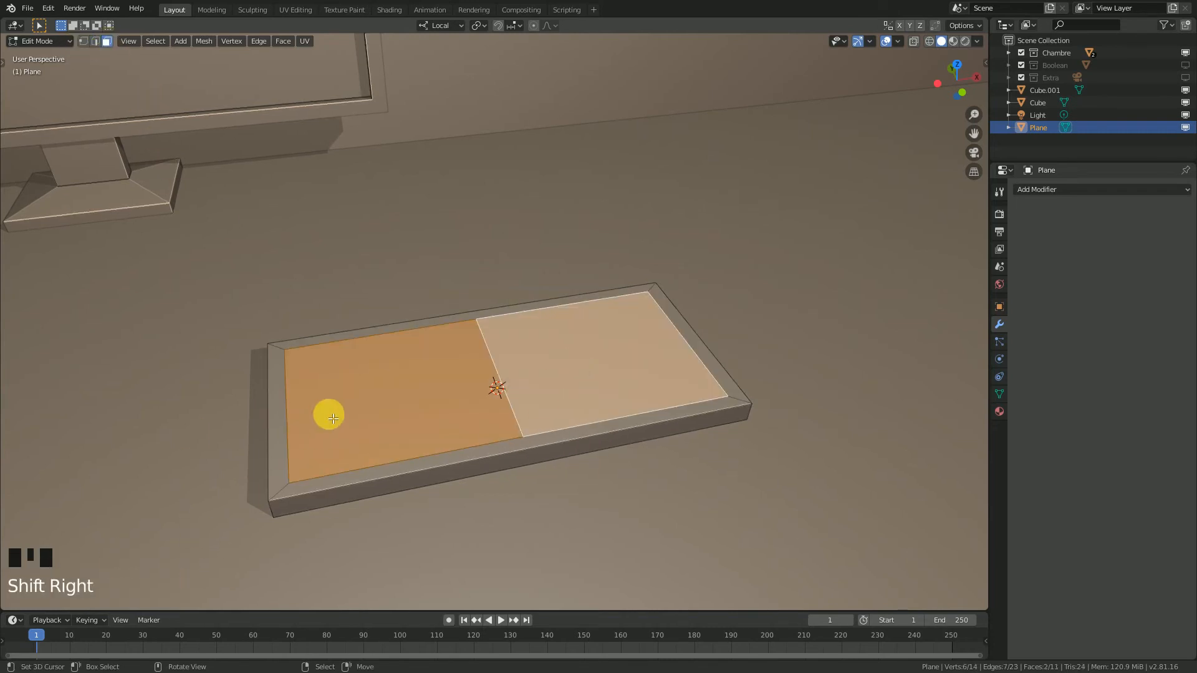
key("w")
left_click(285, 406)
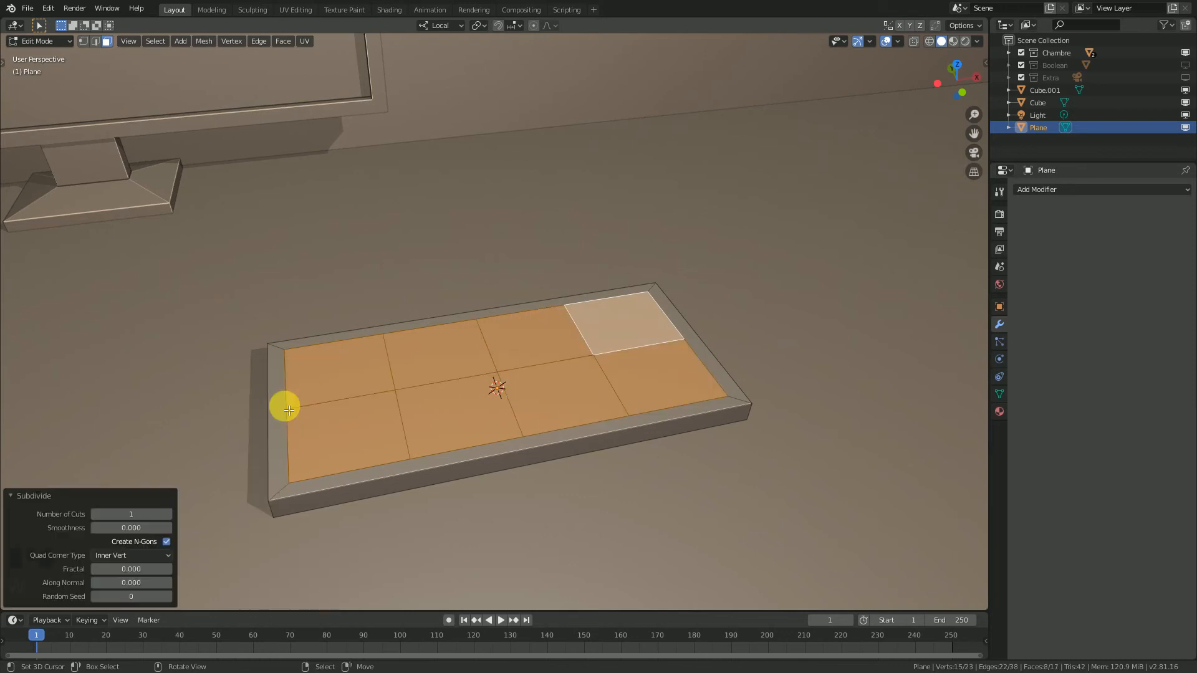
middle_click_drag(455, 380, 465, 401)
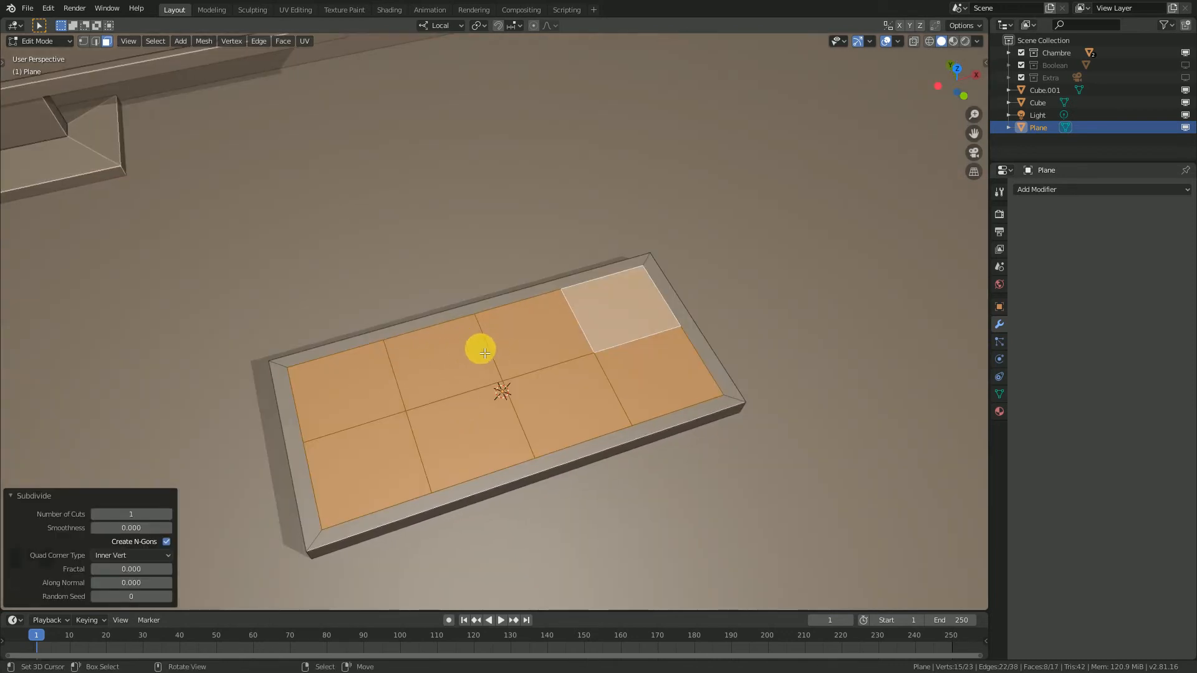
middle_click_drag(446, 396, 536, 360)
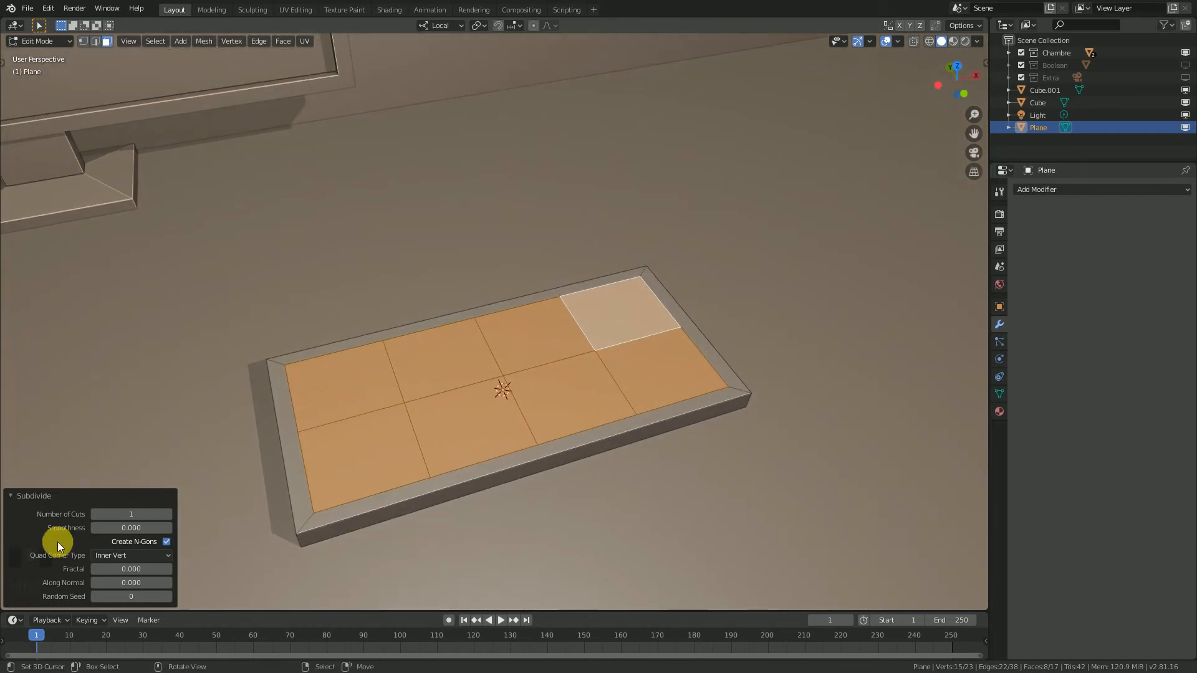
left_click(167, 514)
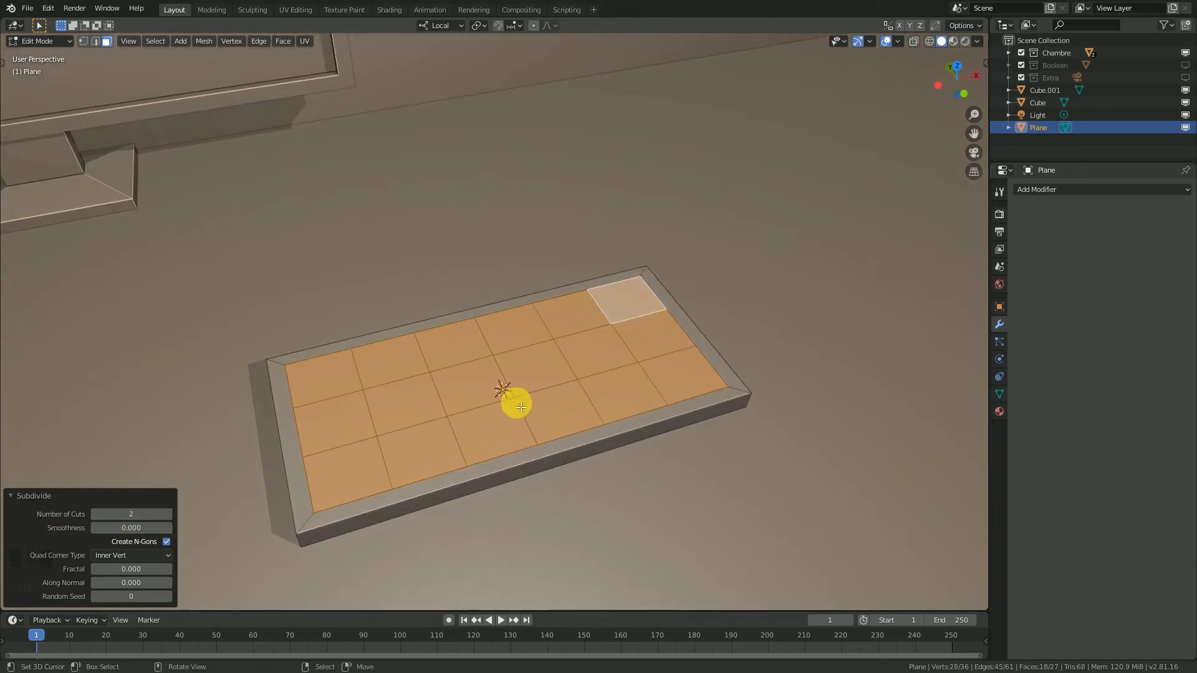
mouse_move(521, 407)
middle_mouse_down()
mouse_move(572, 382)
mouse_move(607, 387)
mouse_move(536, 405)
middle_mouse_up()
left_click(169, 514)
middle_click_drag(508, 473, 424, 456)
Step: Select twelve alternate cells in a checkerboard pattern across the first four and last two columns of the keyboard grid
right_click(429, 485)
scroll(472, 437, "up", 2)
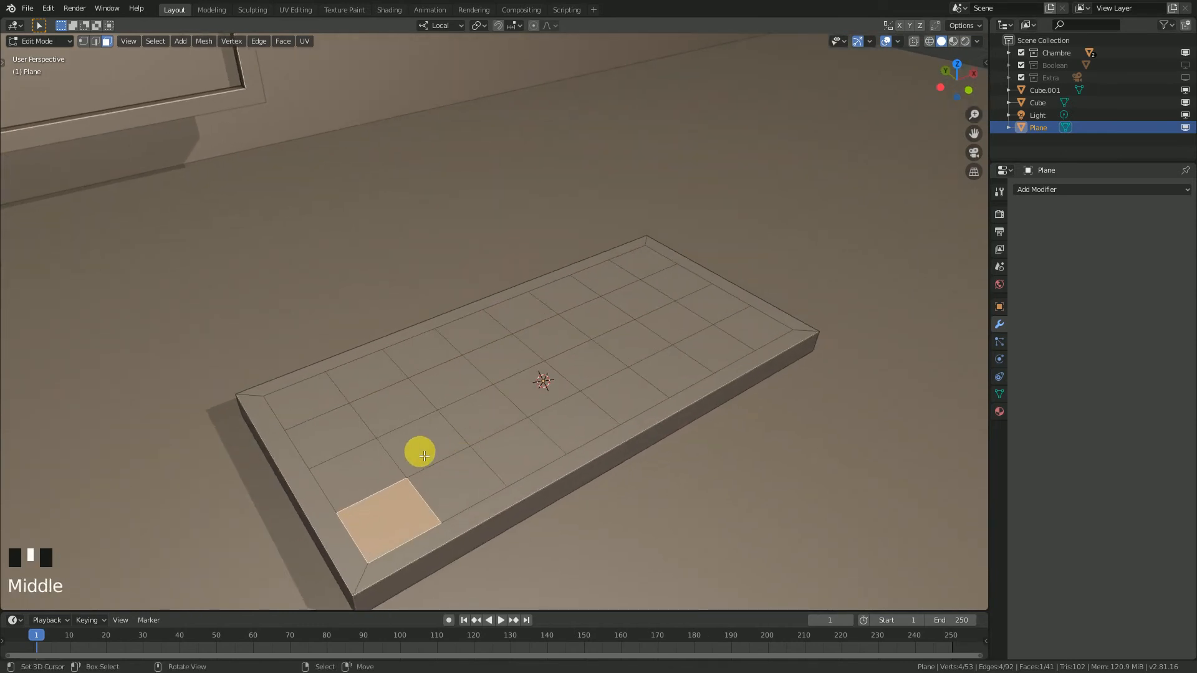
right_click(340, 428, "shift")
right_click(439, 437, "shift")
right_click(374, 375, "shift")
right_click(459, 380, "shift")
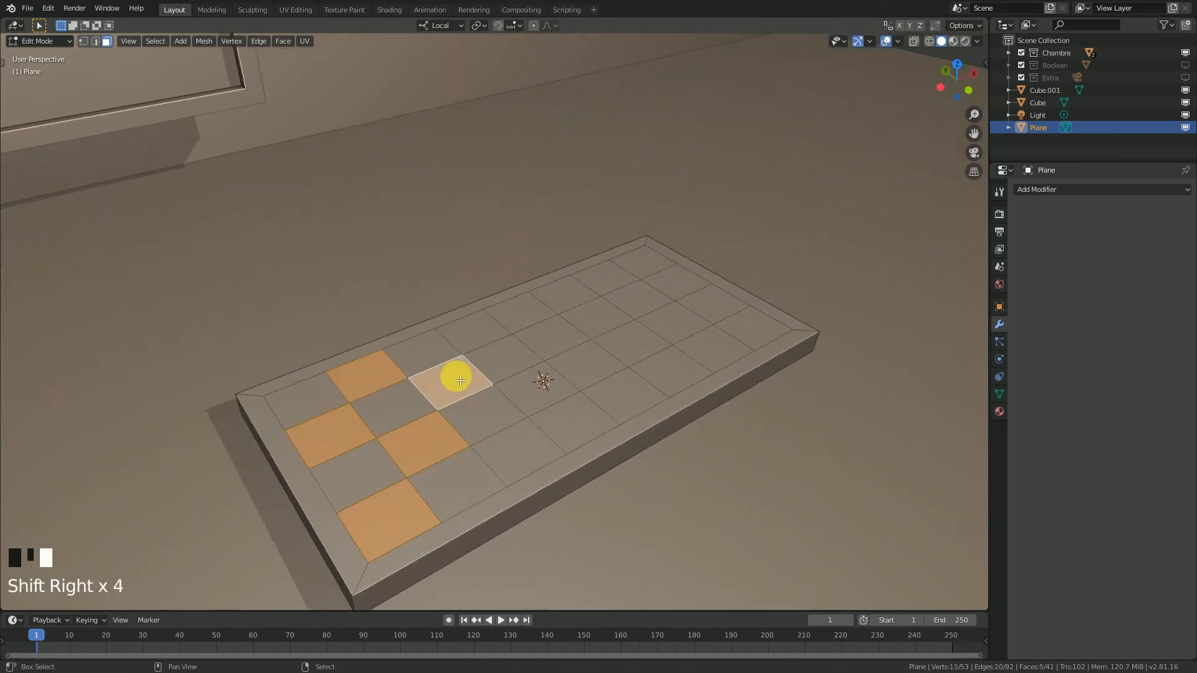
right_click(549, 393, "shift")
right_click(524, 444, "shift")
middle_click_drag(610, 399, 588, 421)
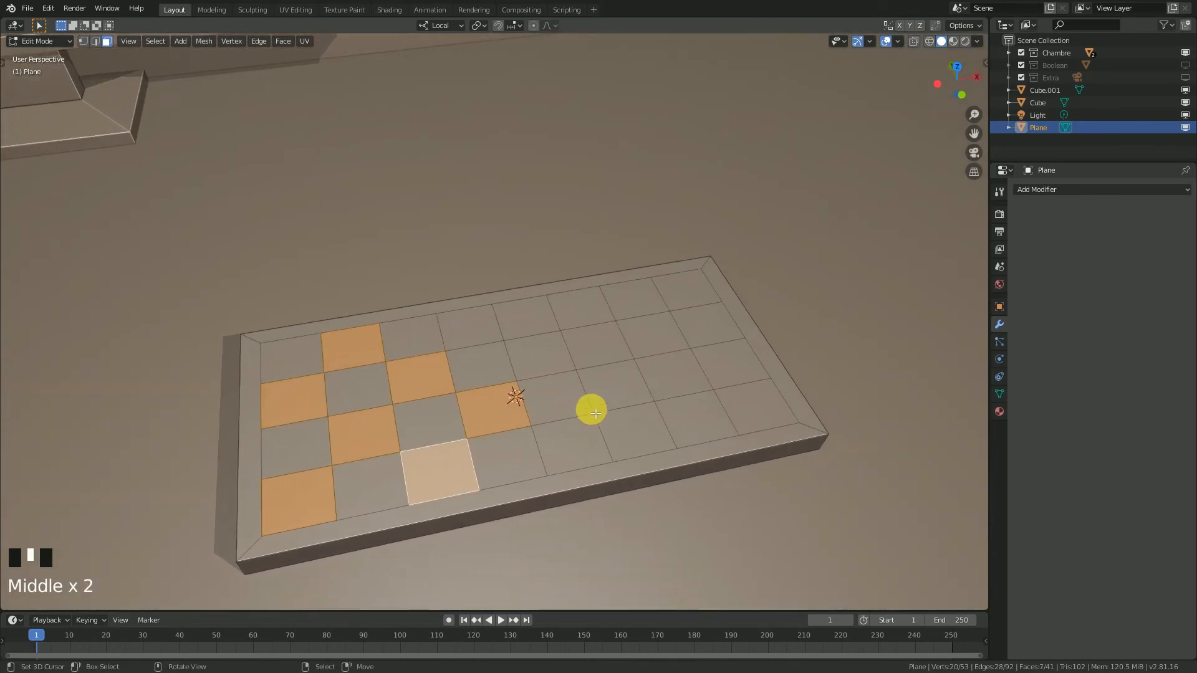
right_click(474, 339, "shift")
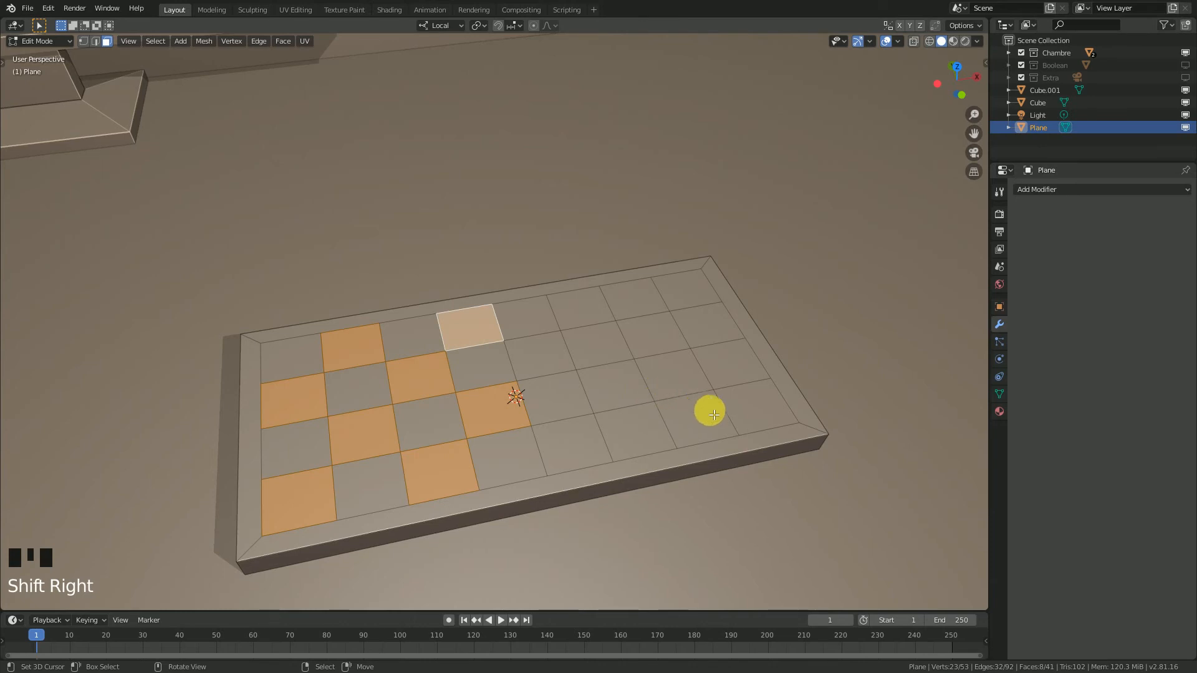
right_click(756, 404, "shift")
right_click(685, 378, "shift")
right_click(707, 325, "shift")
right_click(643, 303, "shift")
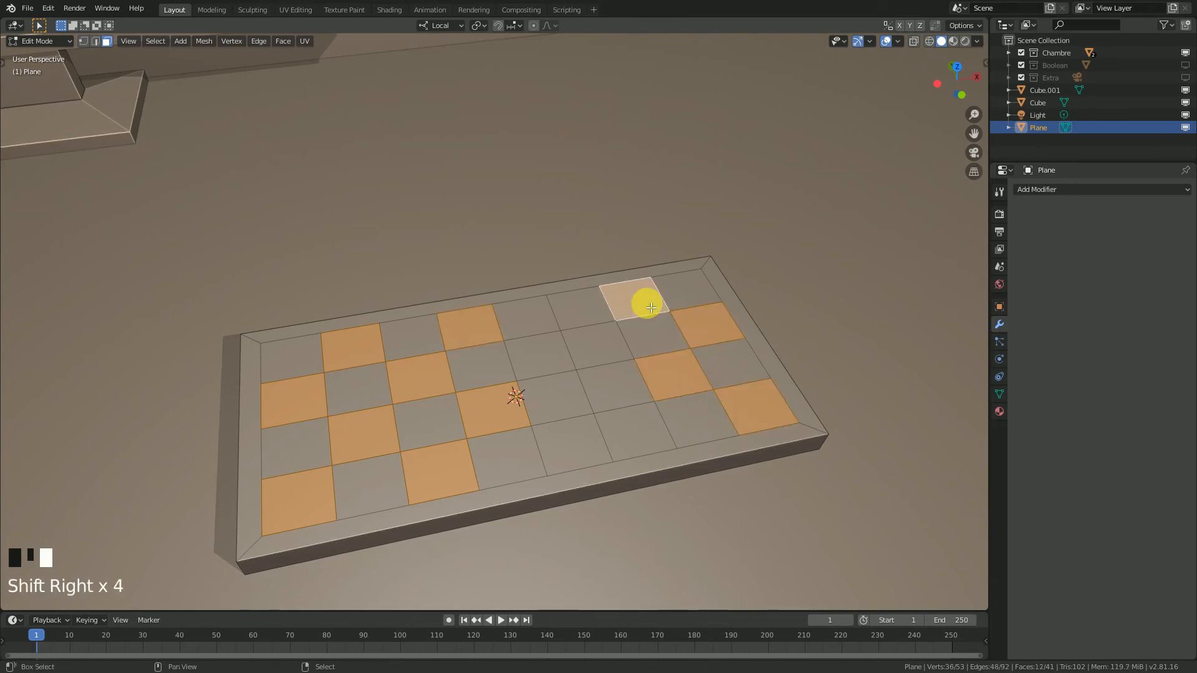
right_click(644, 307, "shift")
right_click(635, 298, "shift")
mouse_move(605, 359)
middle_mouse_down()
mouse_move(580, 356)
mouse_move(599, 343)
mouse_move(621, 374)
mouse_move(593, 355)
middle_mouse_up()
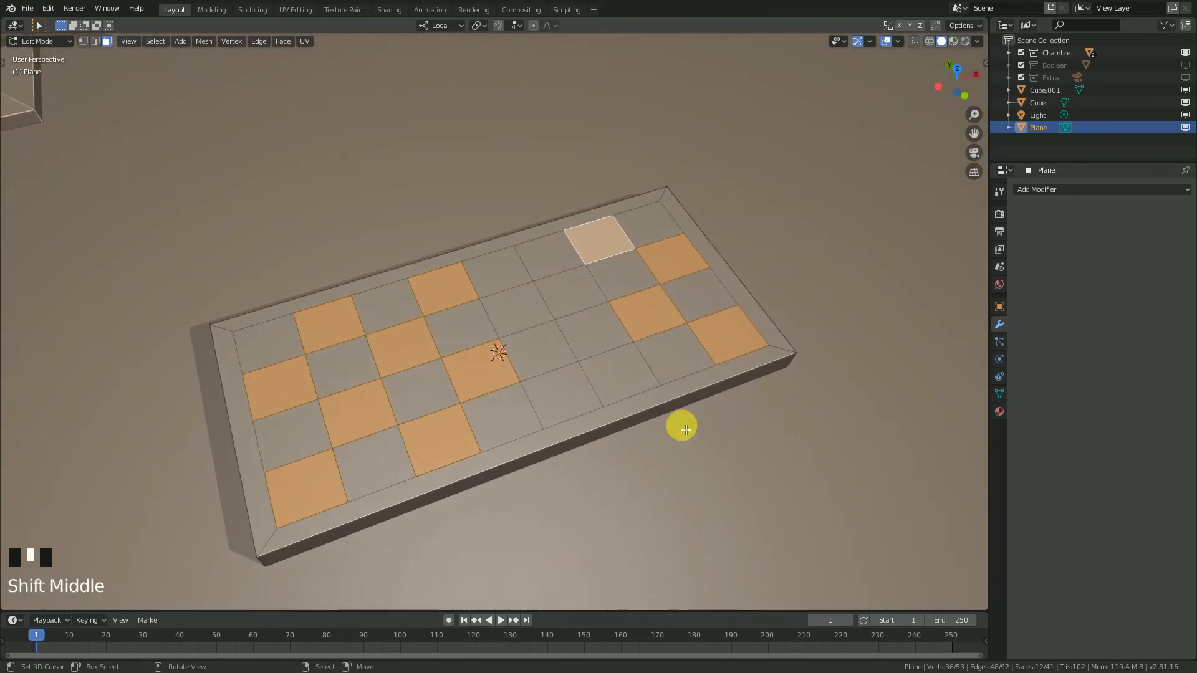
key("i")
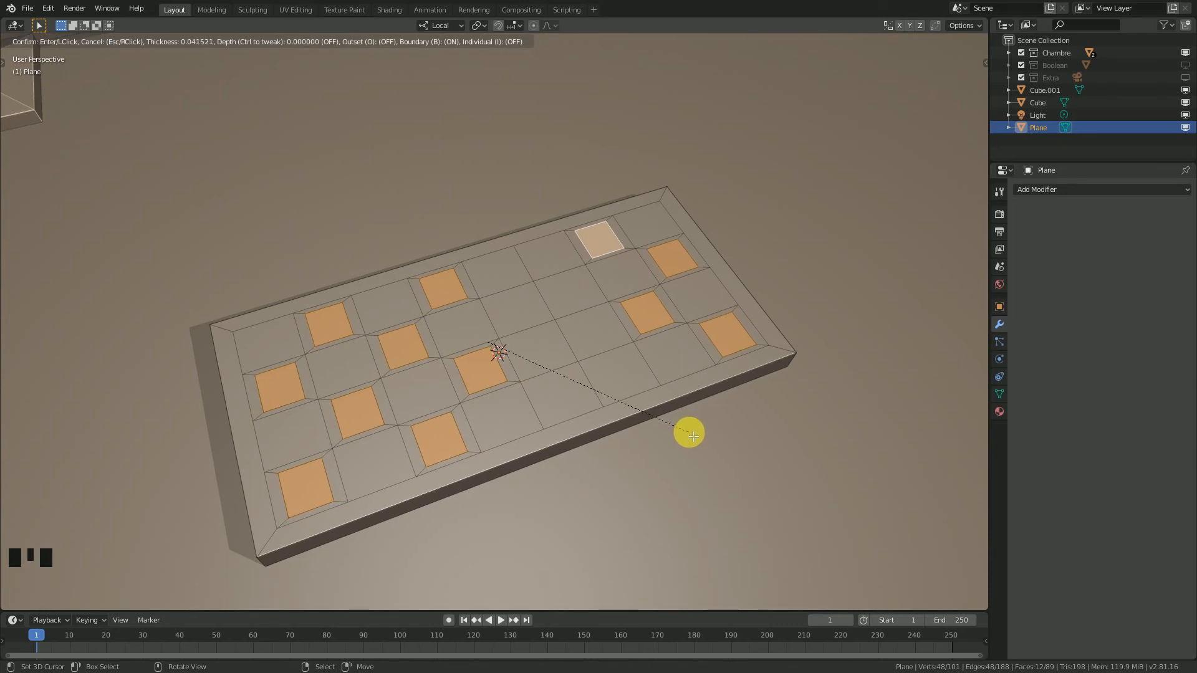
key("Escape")
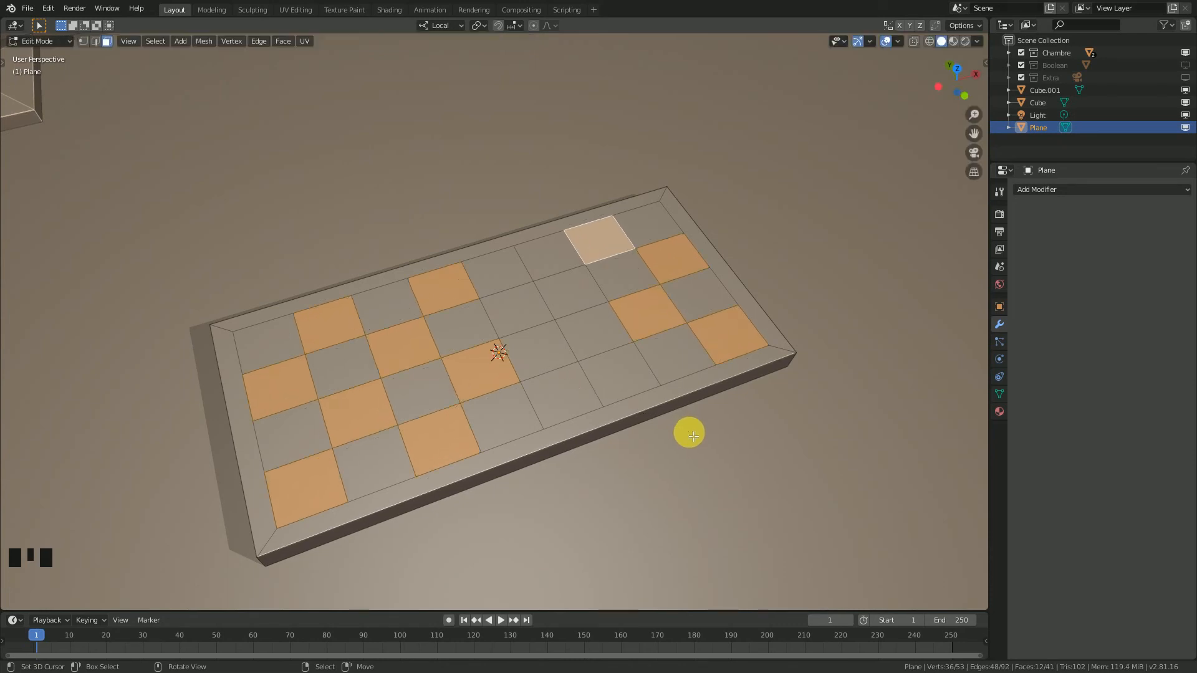
right_click(435, 396, "shift")
key("i")
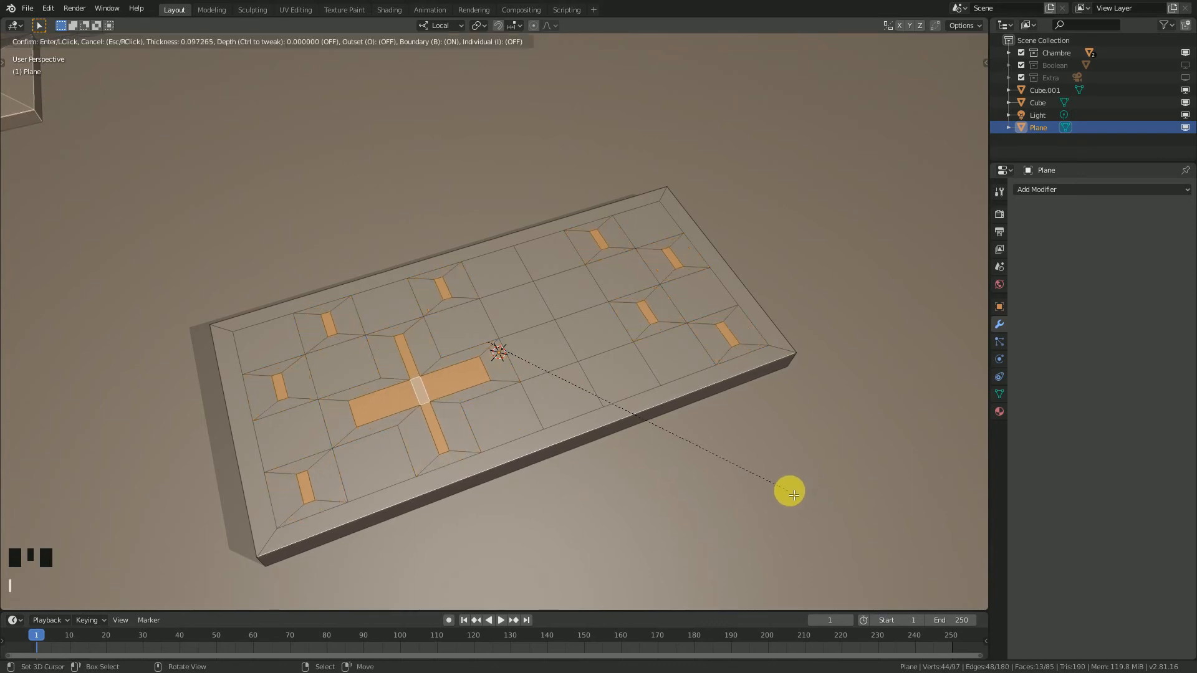
key("Escape")
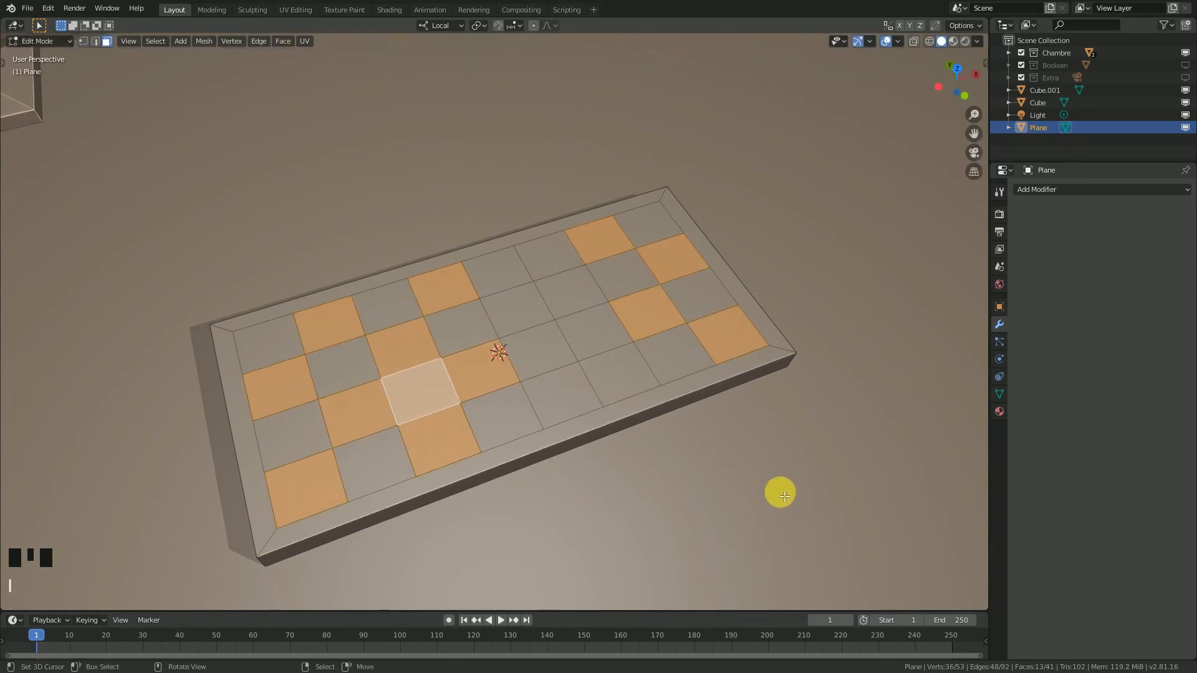
right_click(417, 399, "shift")
Step: Inset the selected checkerboard cells by 0.03 m
middle_click_drag(461, 406, 572, 408)
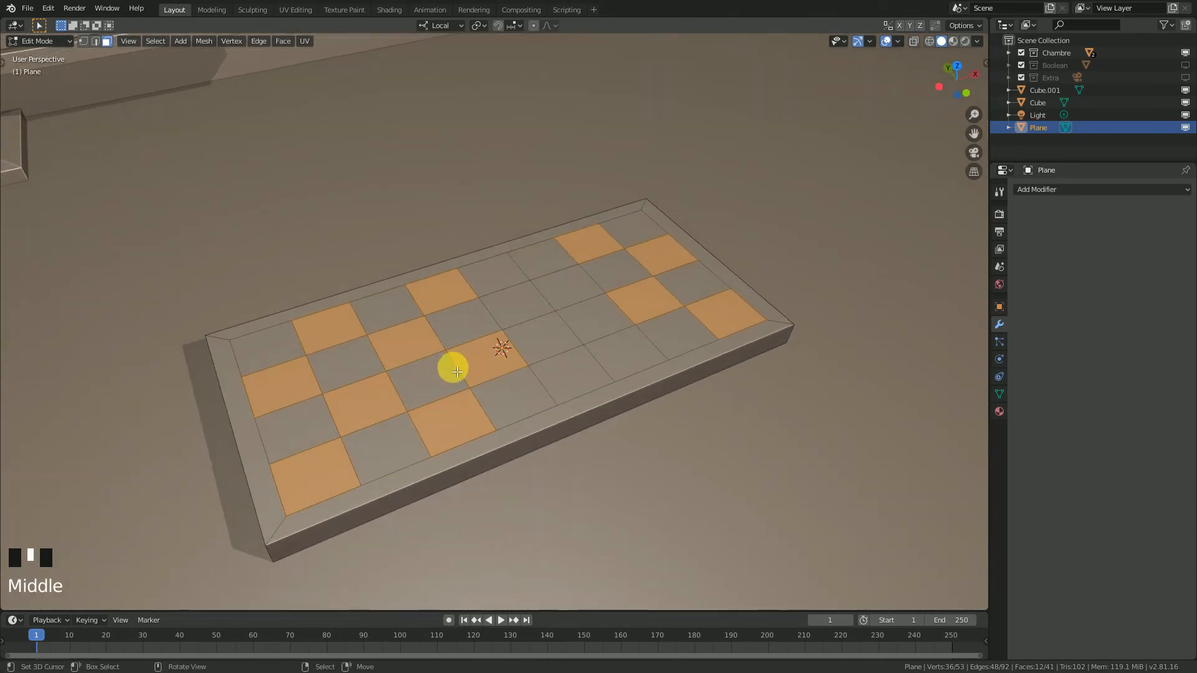
scroll(542, 408, "up", 2)
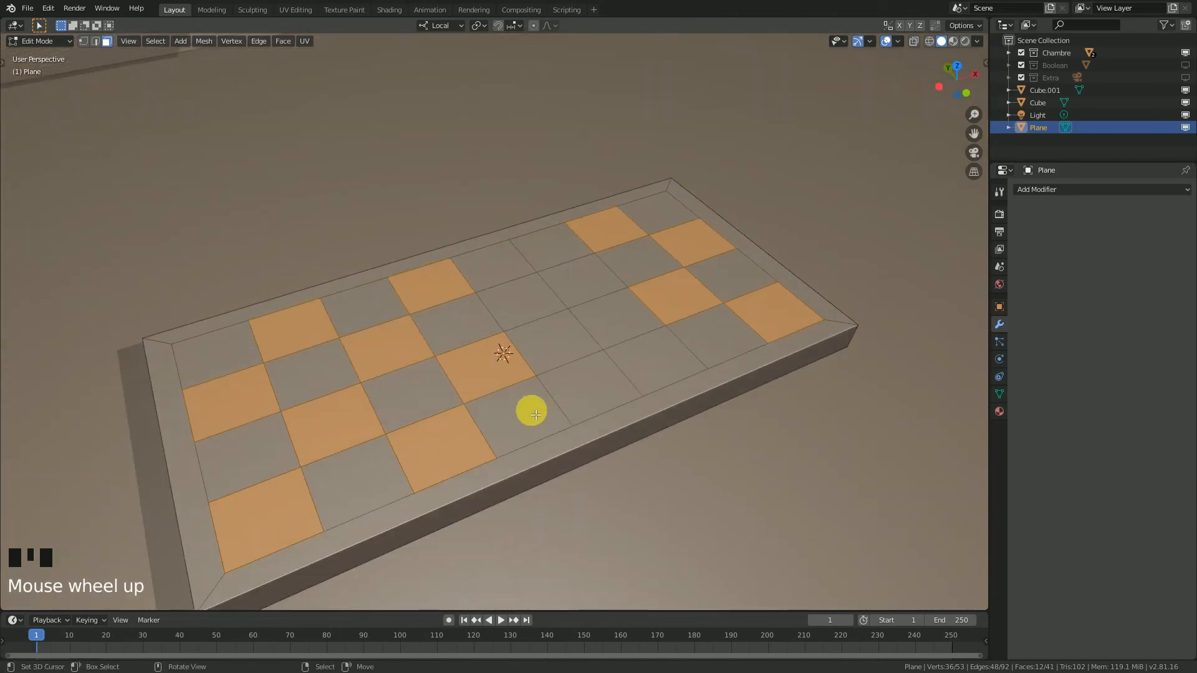
middle_click_drag(542, 408, 573, 399, "shift")
key("i")
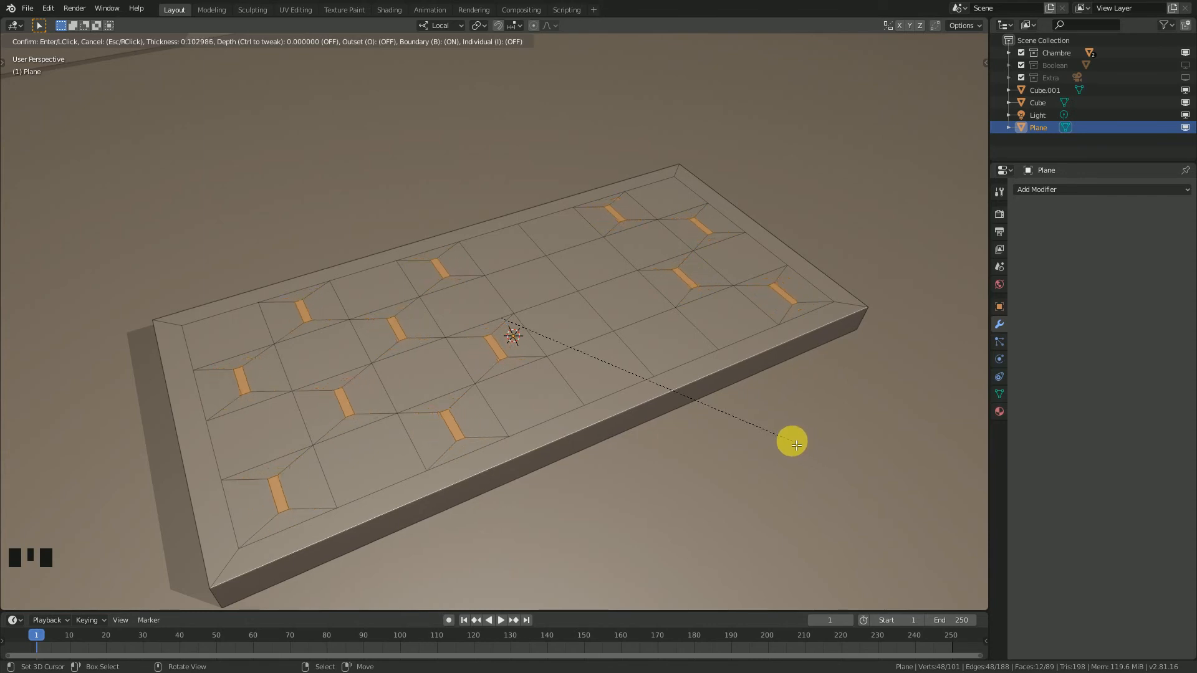
key("Escape")
type("i")
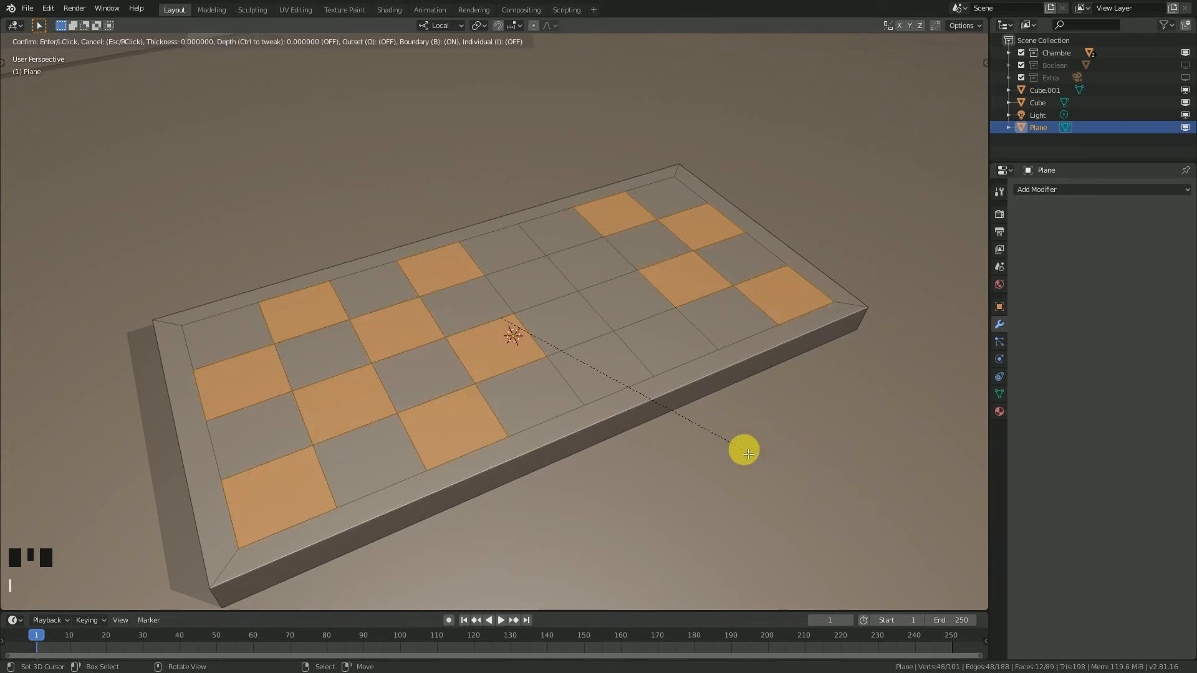
type(".03")
key("Return")
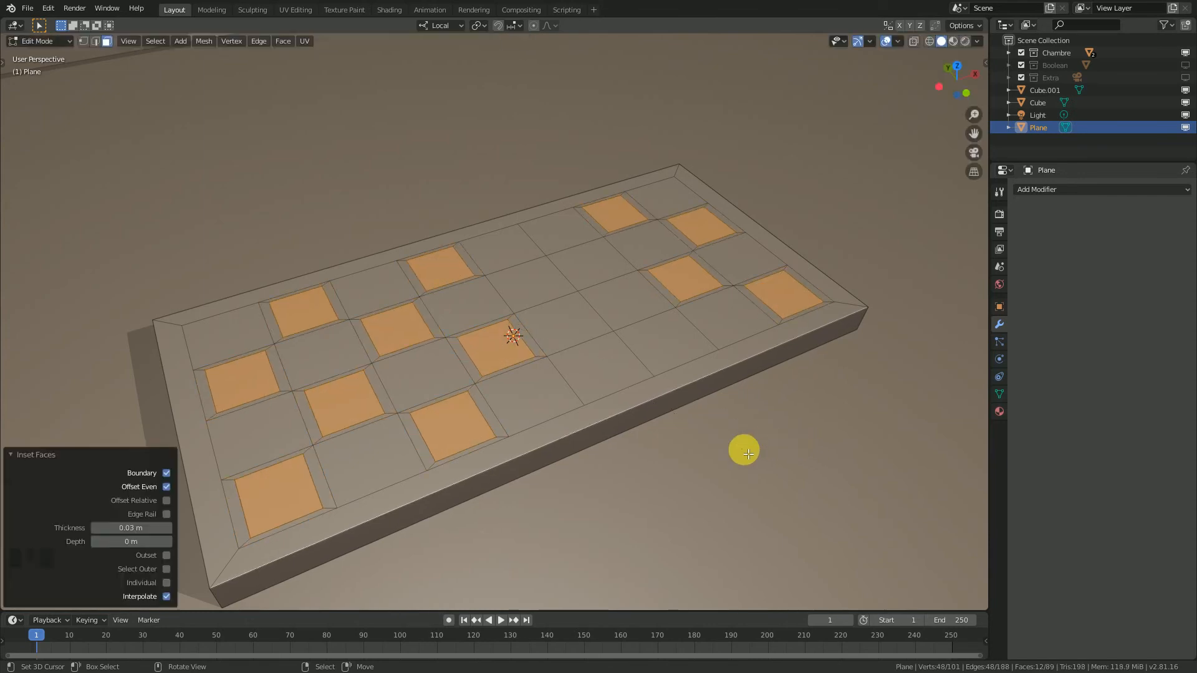
Step: Select the remaining alternate cells in the outer columns plus the back cell of the fifth column, and inset them by 0.03 m
middle_click_drag(593, 364, 560, 391)
right_click(555, 391)
right_click(430, 389, "shift")
right_click(409, 452, "shift")
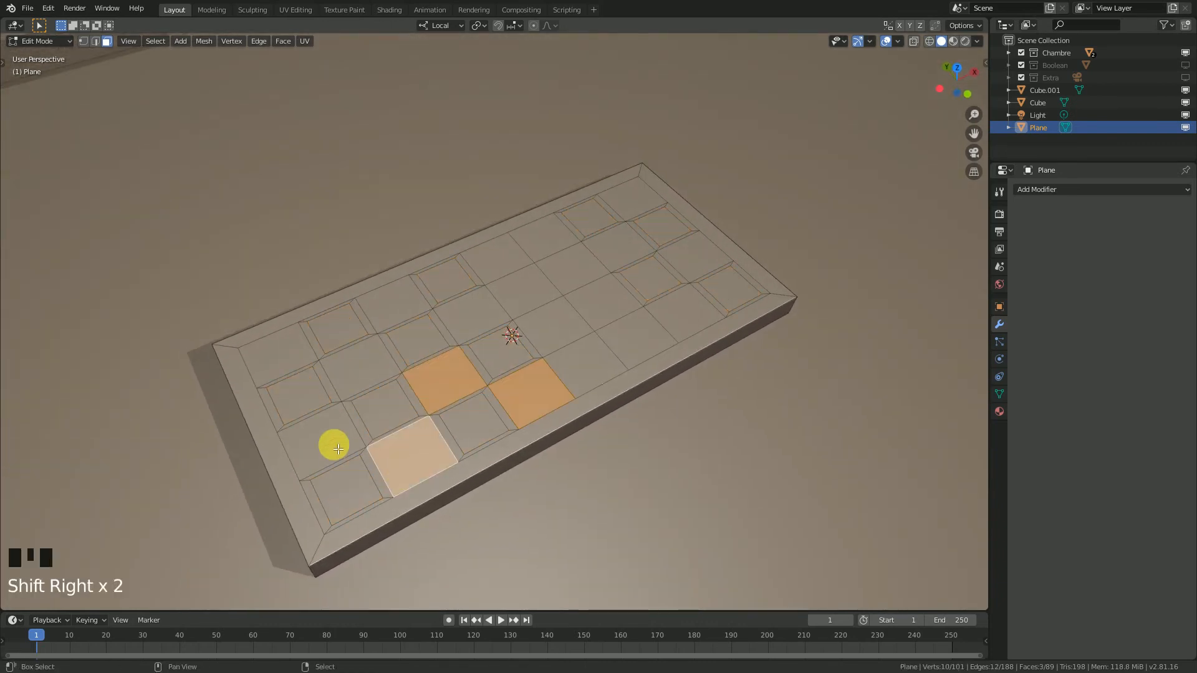
right_click(327, 442, "shift")
right_click(386, 377, "shift")
right_click(281, 347, "shift")
right_click(389, 303, "shift")
right_click(478, 316, "shift")
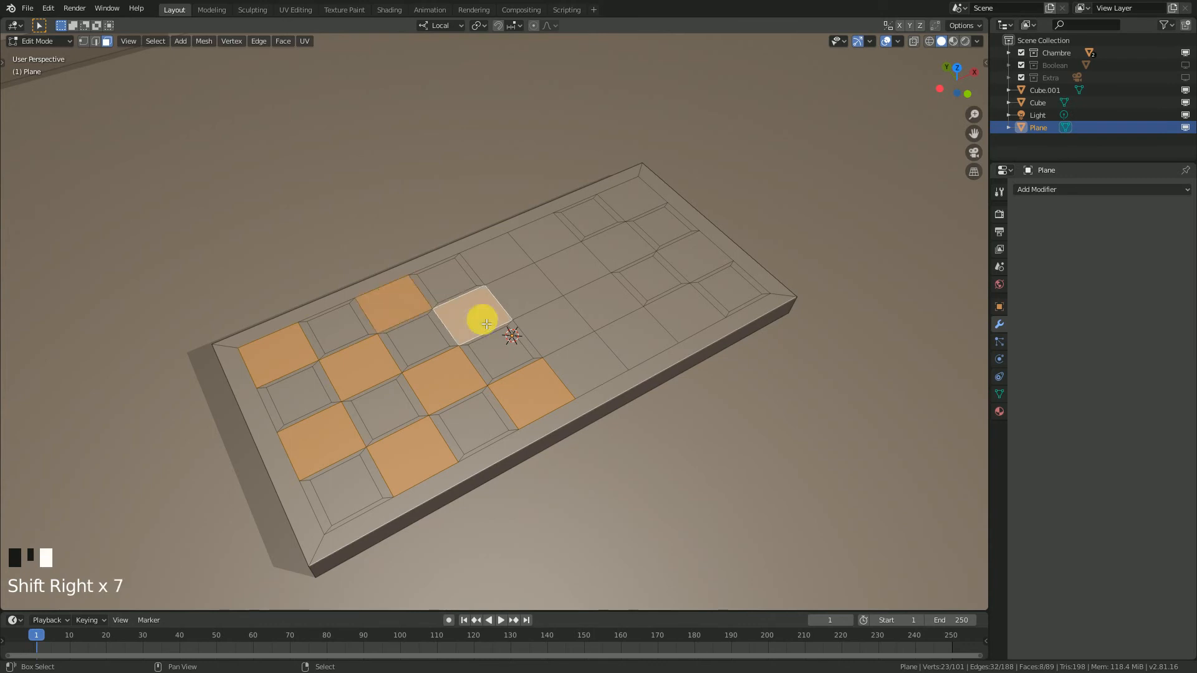
mouse_move(632, 390)
middle_mouse_down()
mouse_move(601, 379)
mouse_move(613, 384)
middle_mouse_up()
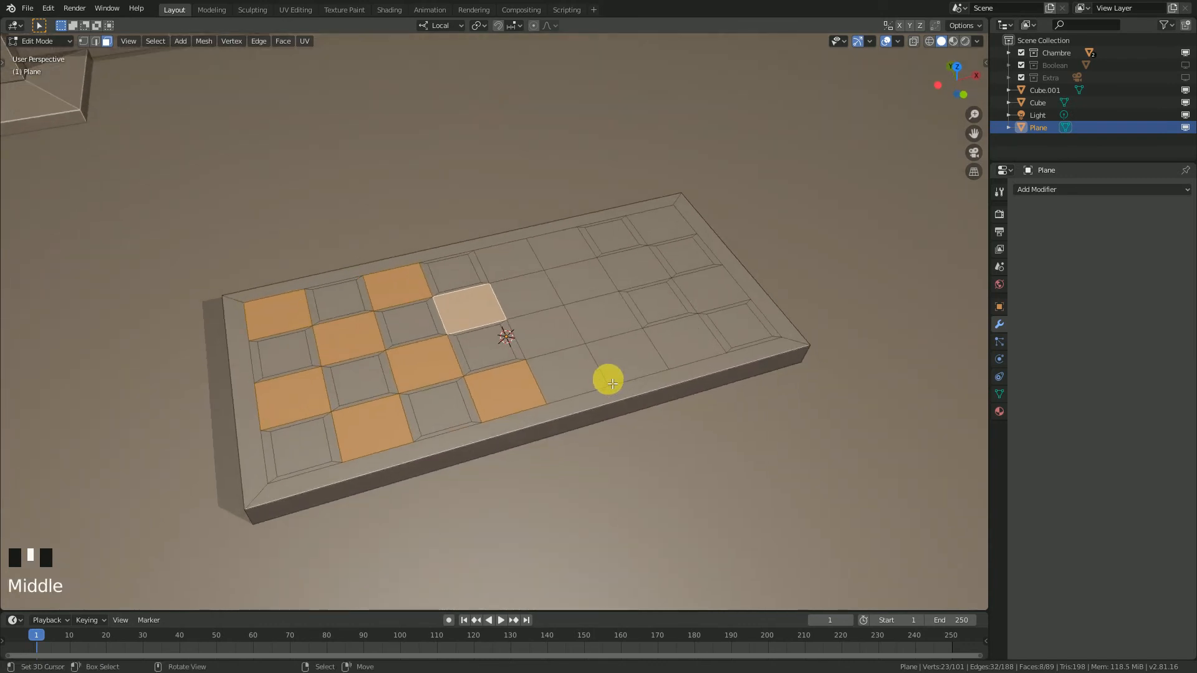
scroll(612, 383, "up", 2)
right_click(721, 307, "shift")
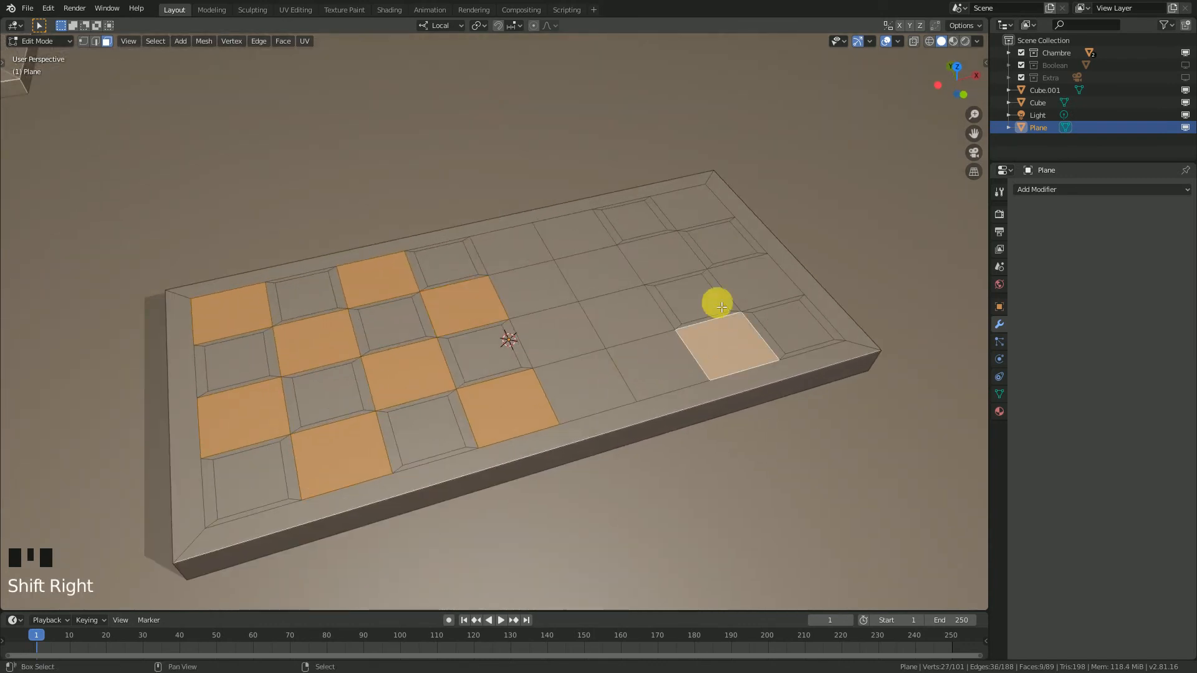
right_click(749, 281, "shift")
right_click(670, 256, "shift")
right_click(681, 204, "shift")
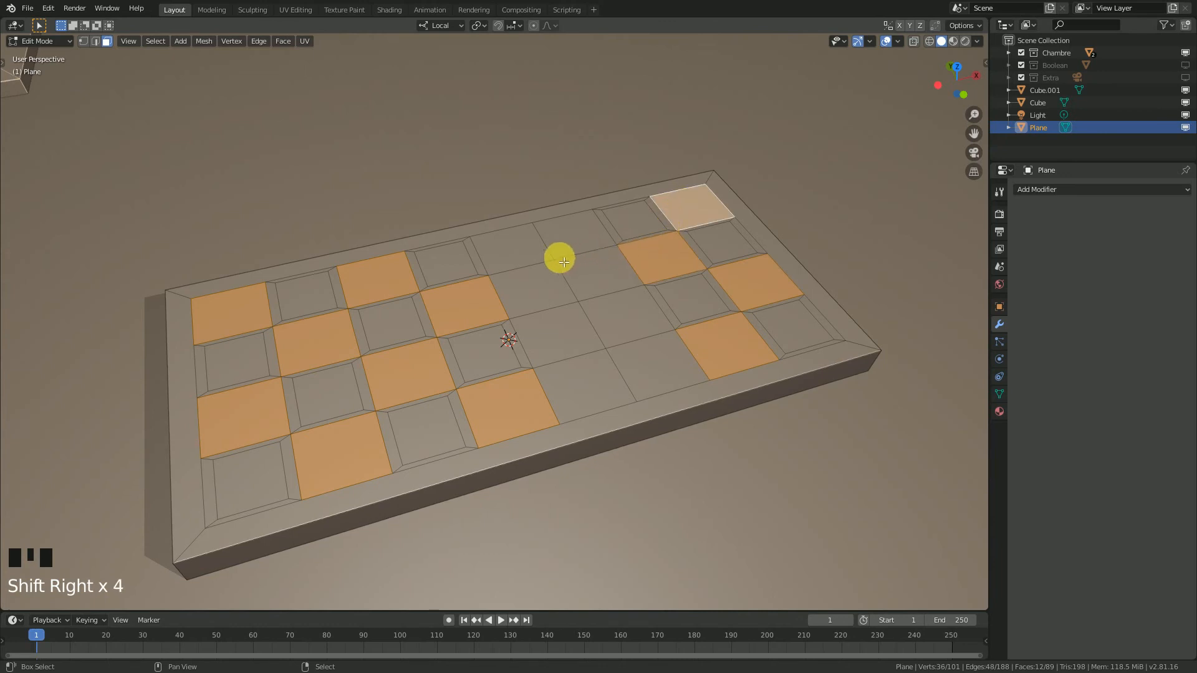
right_click(513, 250, "shift")
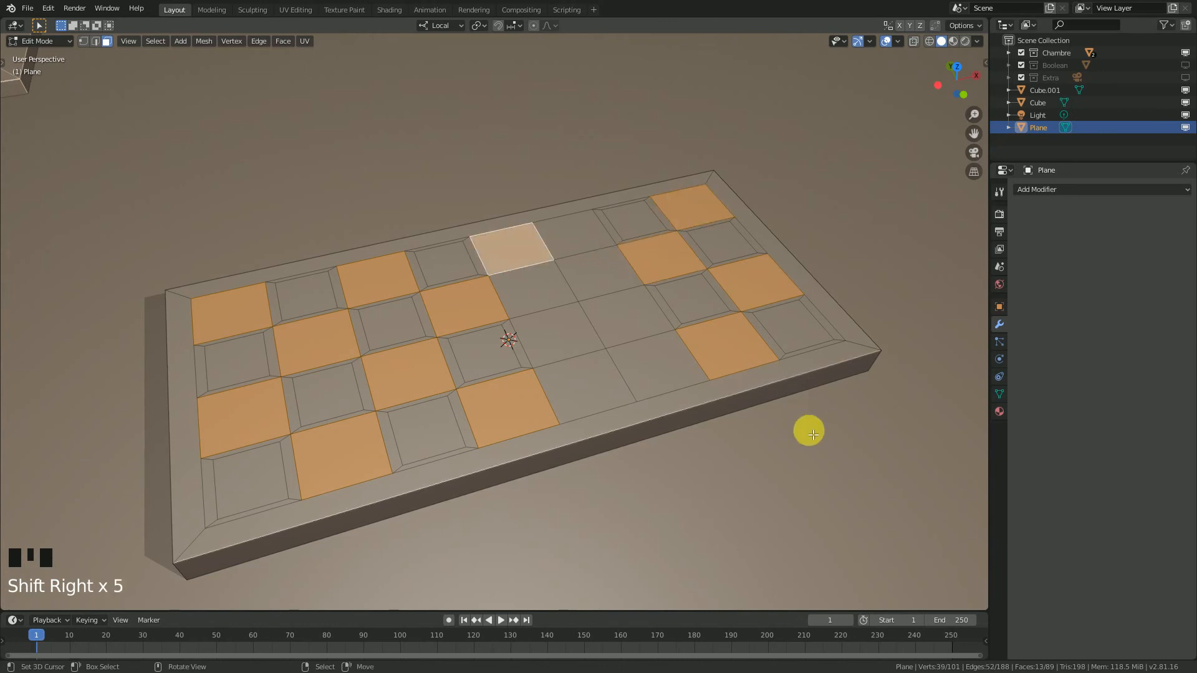
key("i")
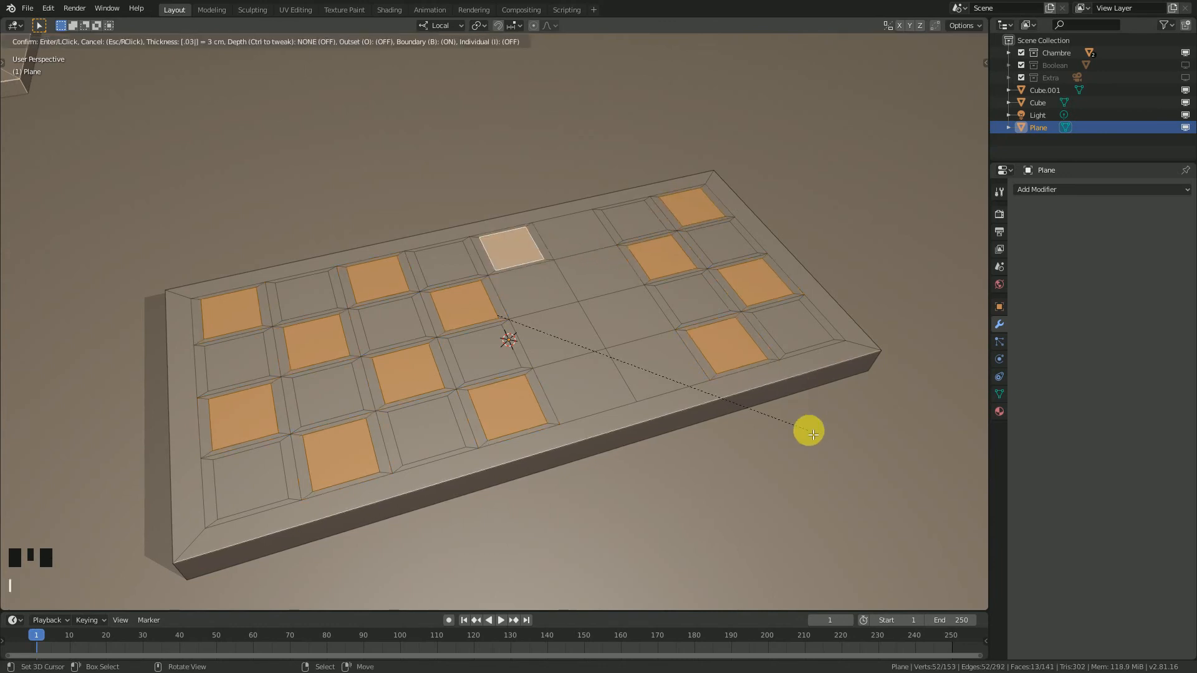
key("Return")
Step: Select the two-by-two block of cells in the front two rows of the fifth and sixth columns and inset it by 0.03 m
middle_click_drag(732, 406, 576, 390)
right_click(581, 391)
right_click(574, 334, "shift")
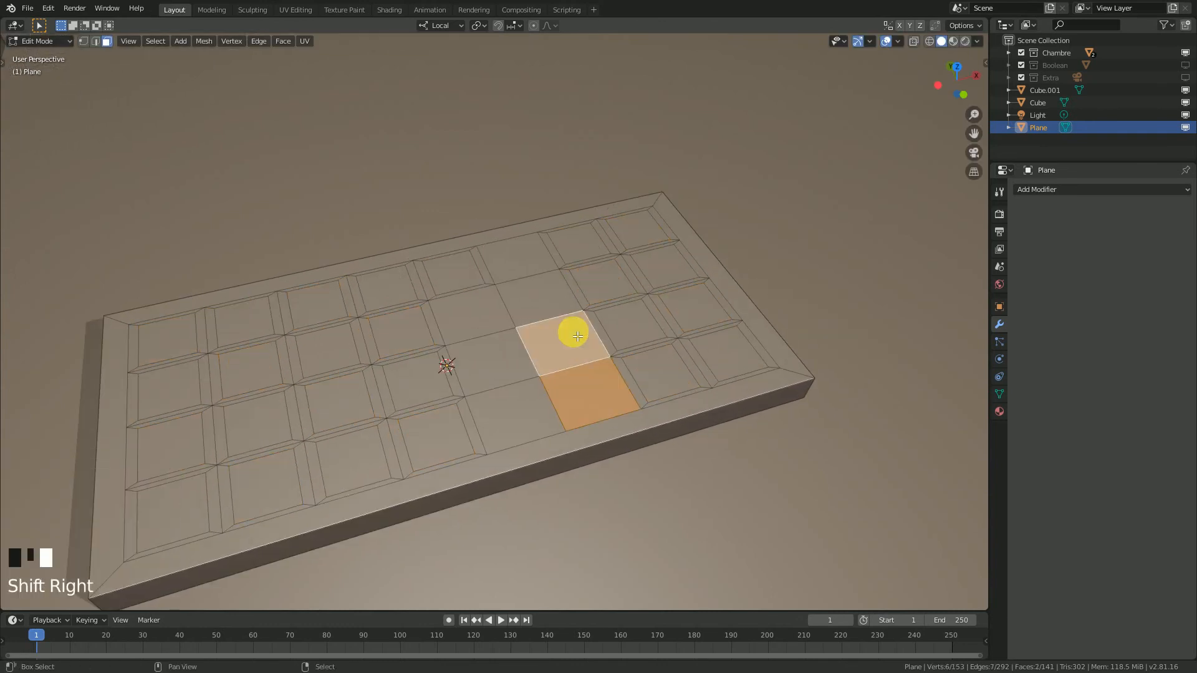
right_click(565, 341, "shift")
right_click(564, 341, "shift")
right_click(569, 342, "shift")
middle_click_drag(621, 411, 604, 389)
scroll(548, 391, "up", 1)
right_click(507, 347, "shift")
right_click(542, 399, "shift")
right_click(602, 363, "shift")
type("i")
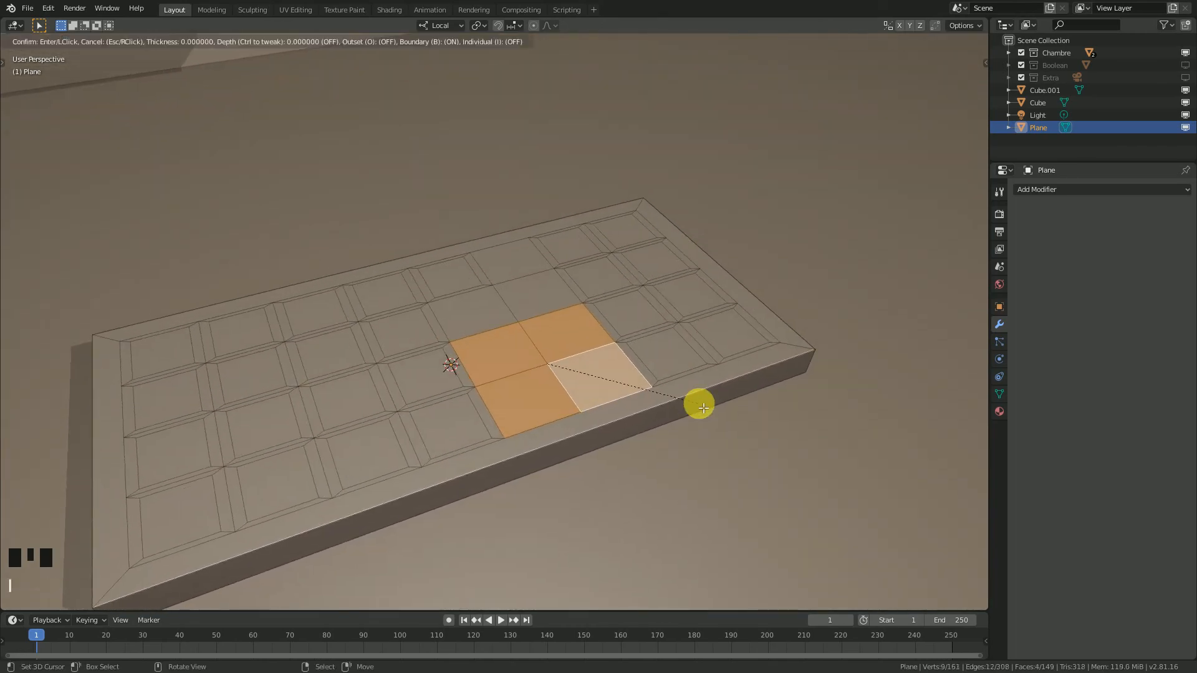
type(".03")
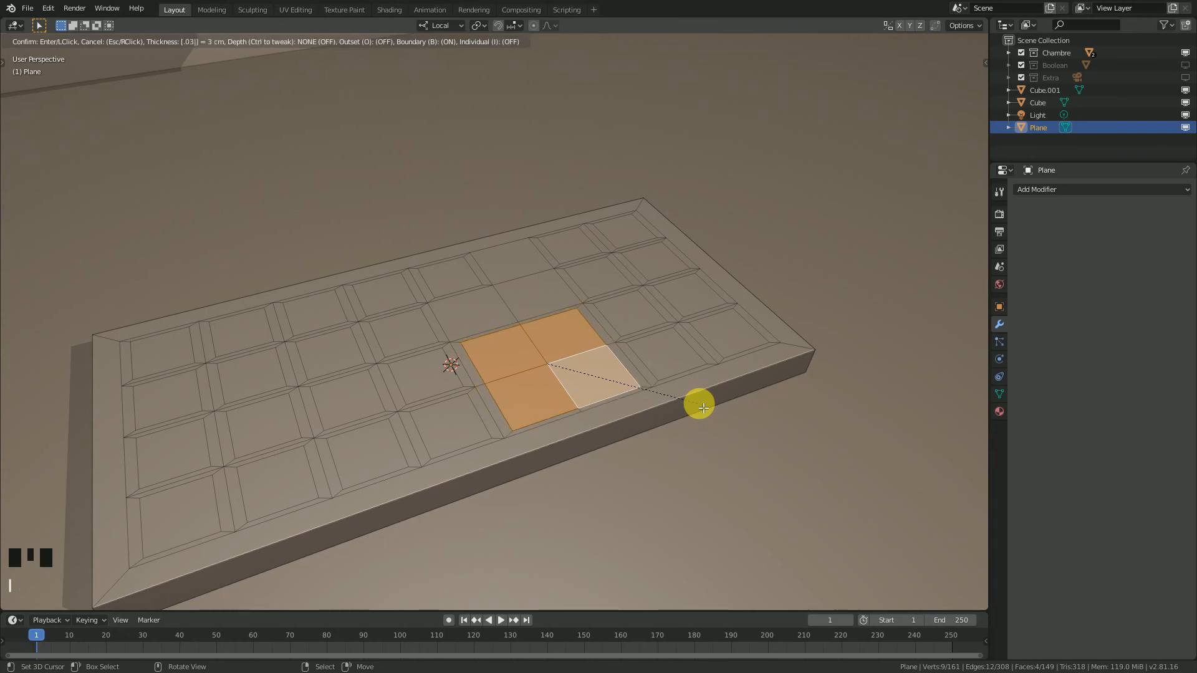
key("Return")
middle_click_drag(695, 400, 554, 375)
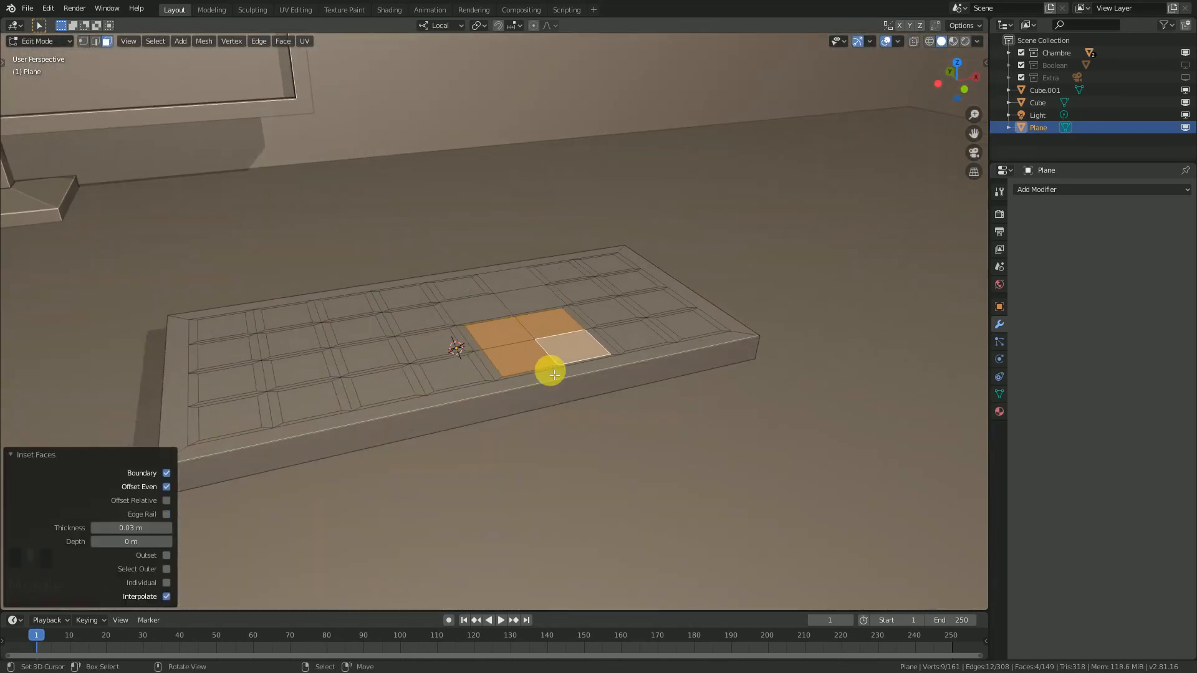
scroll(554, 374, "up", 3)
middle_click_drag(530, 368, 569, 367)
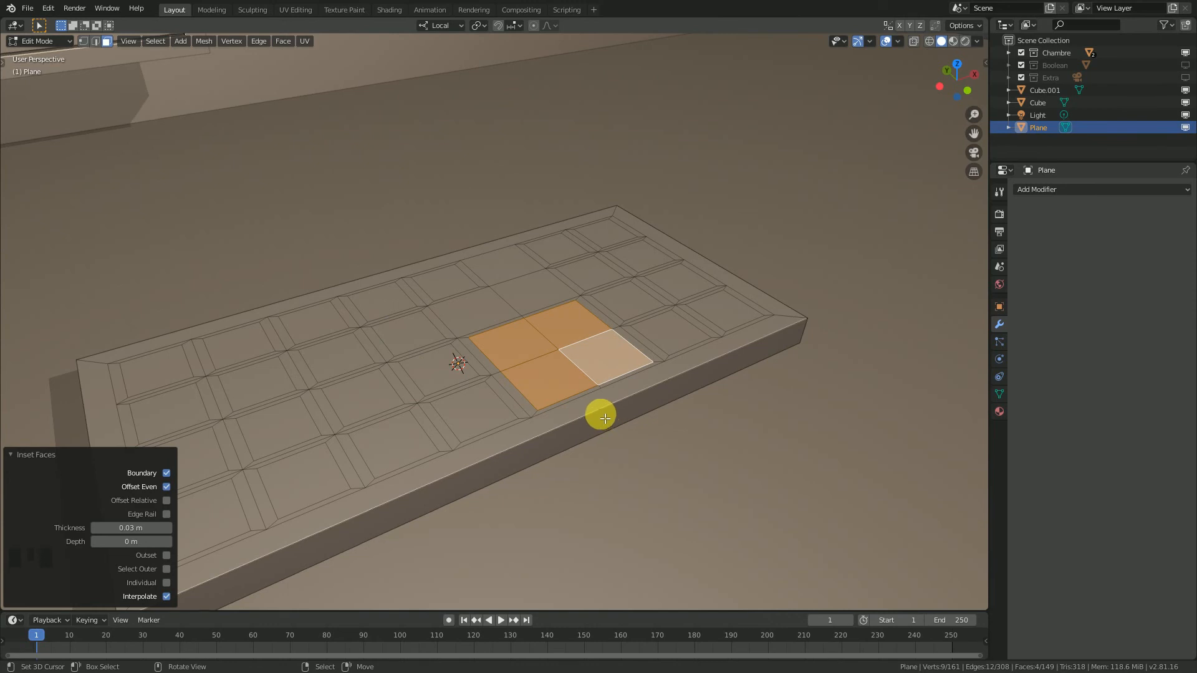
key("g")
key("z")
key("z")
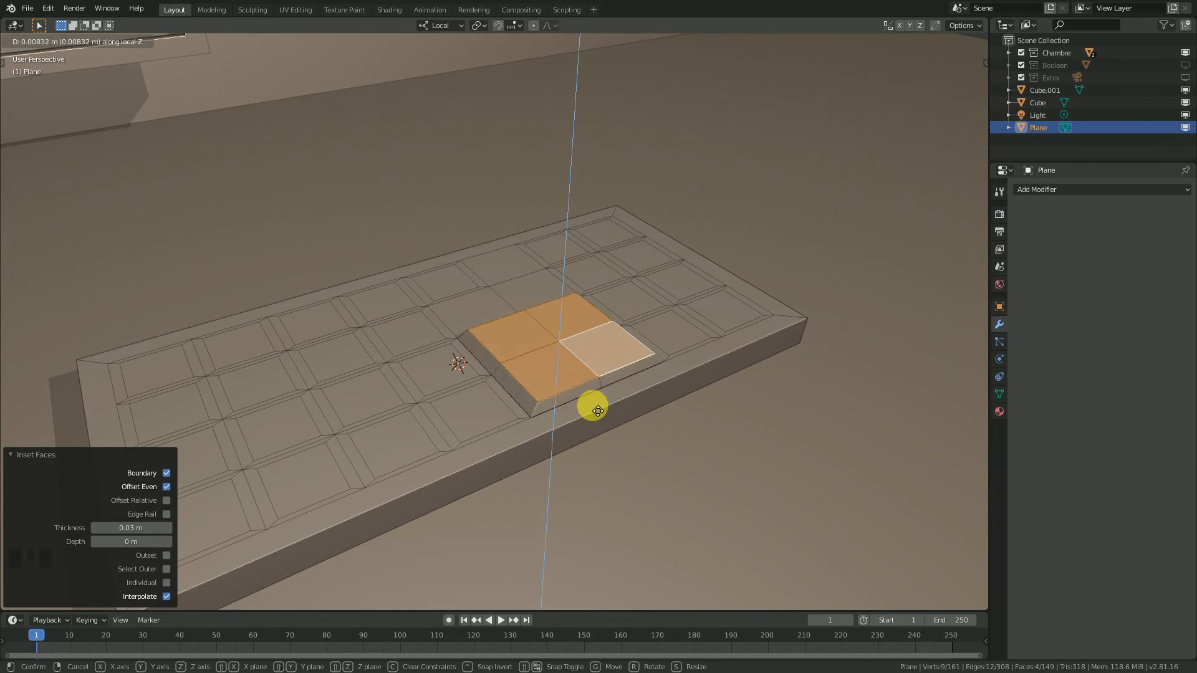
left_click(598, 415)
Step: Lower the selected two-by-two block in the front of the fifth and sixth columns by 0.002 m along its local Z axis
key("g")
key("z")
key("z")
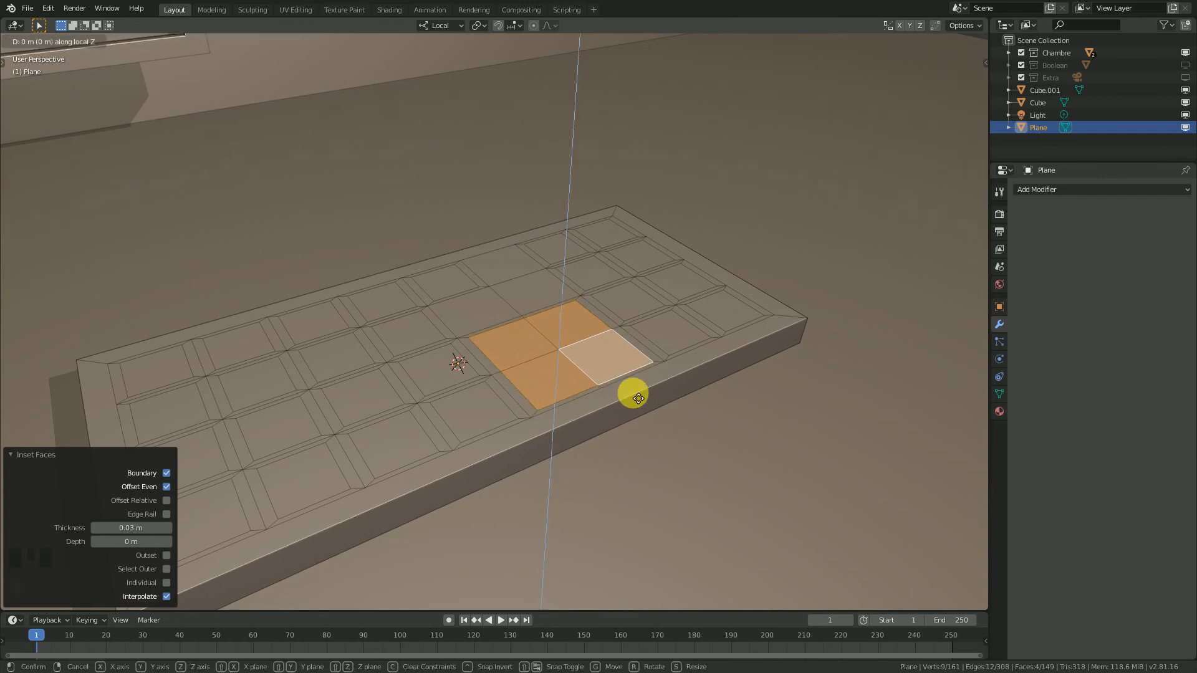
type(".002")
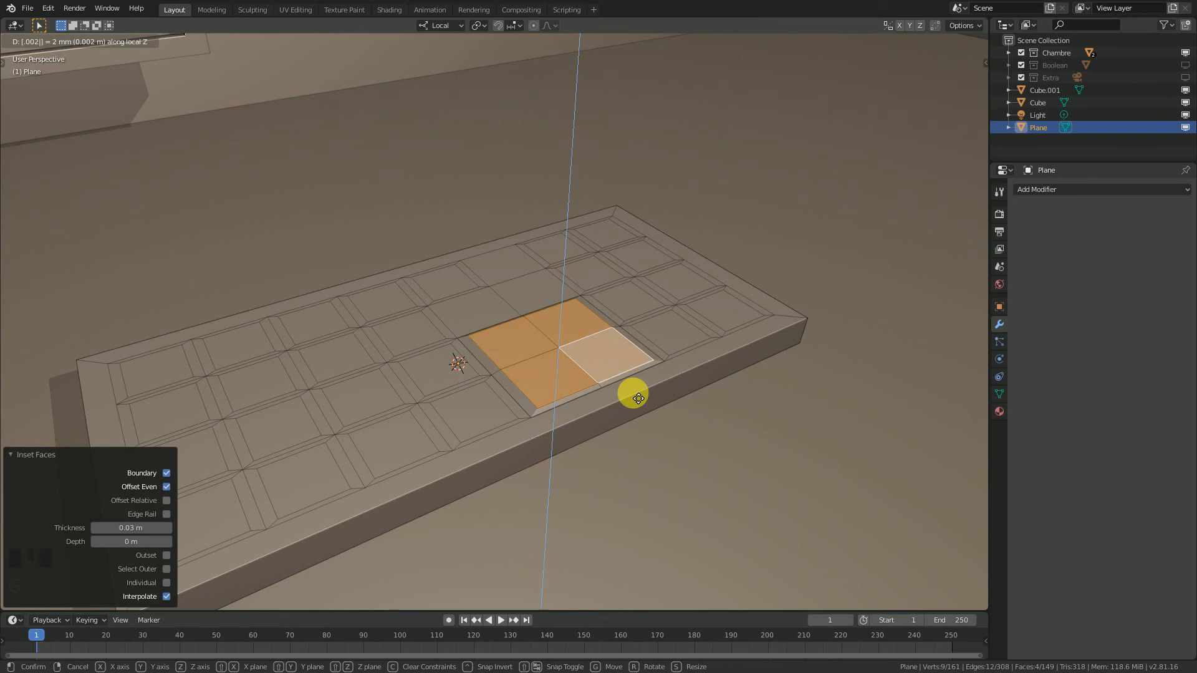
key("minus")
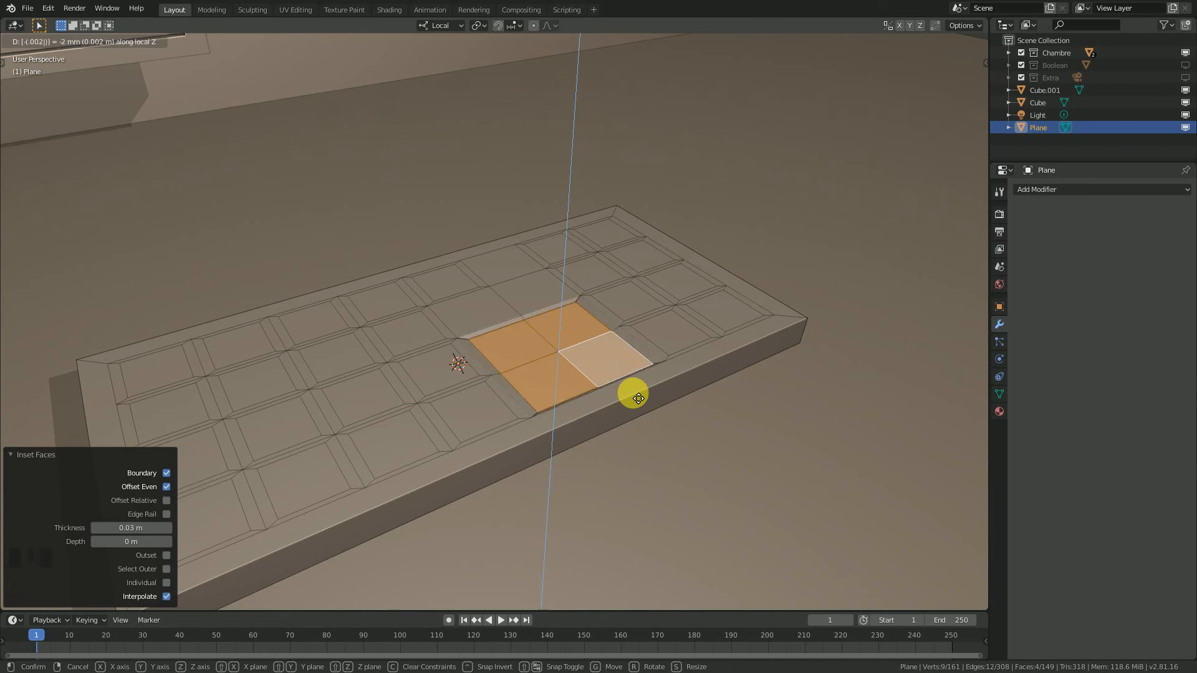
key("Return")
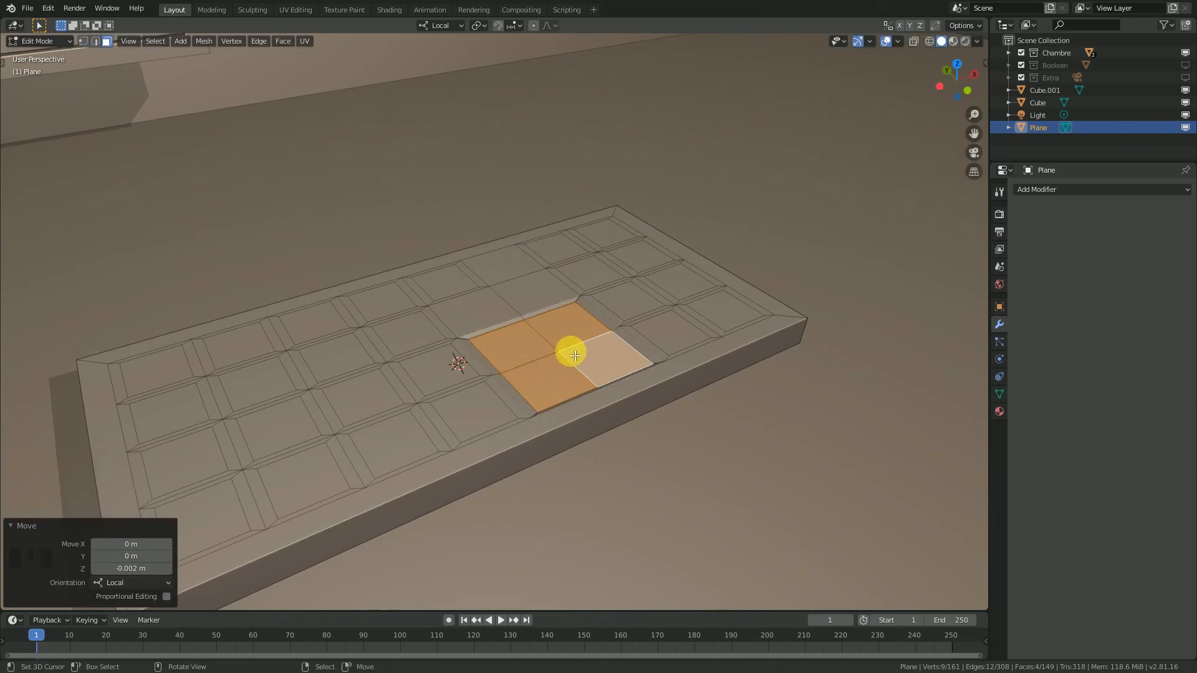
Step: Select the back cell of the sixth column and inset it by 0.03 m
middle_click_drag(575, 355, 459, 347)
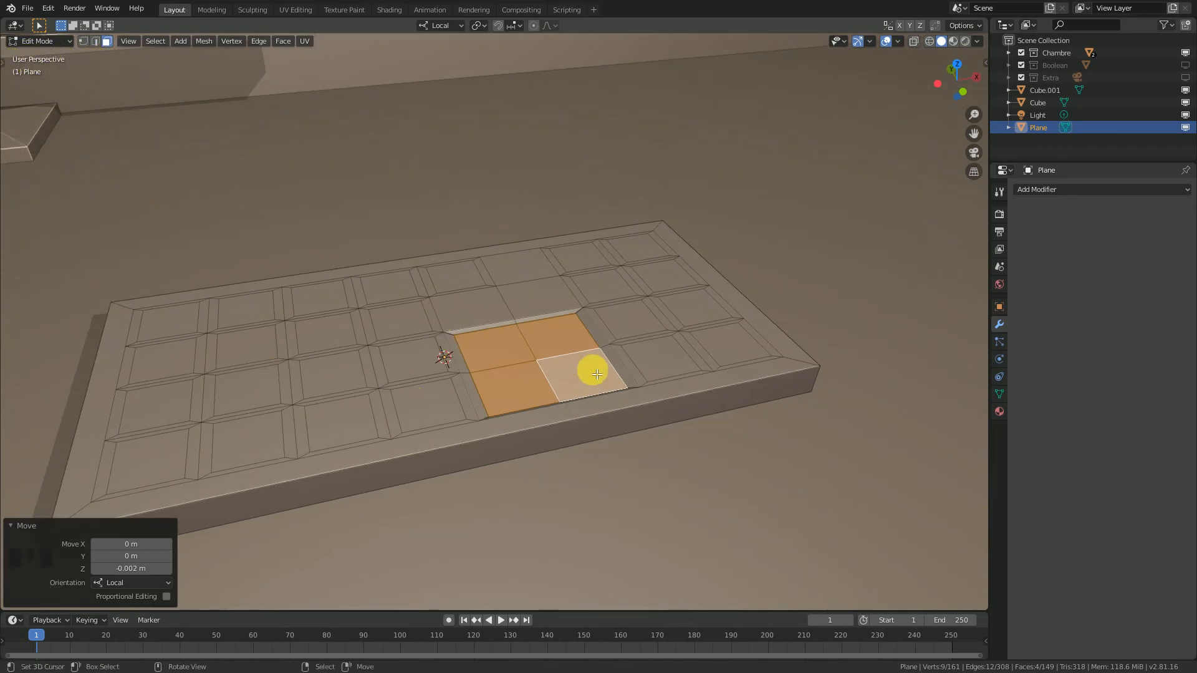
scroll(574, 315, "down", 3)
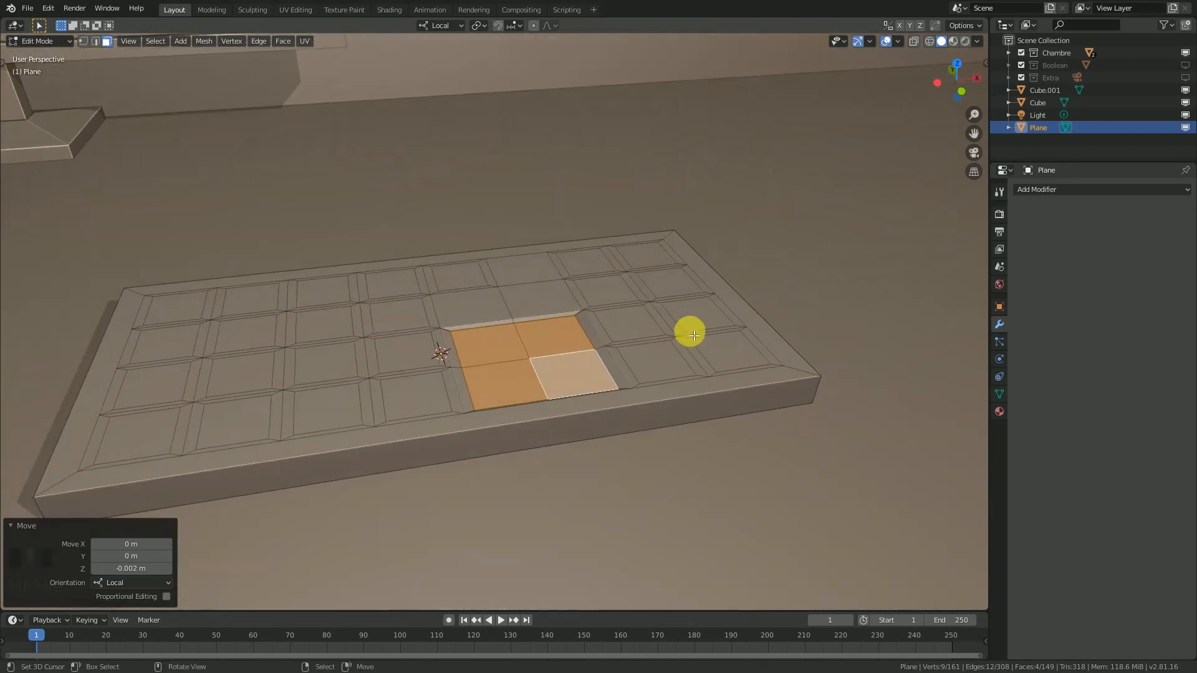
middle_click_drag(638, 355, 720, 362)
right_click(492, 312)
right_click(535, 267)
key("i")
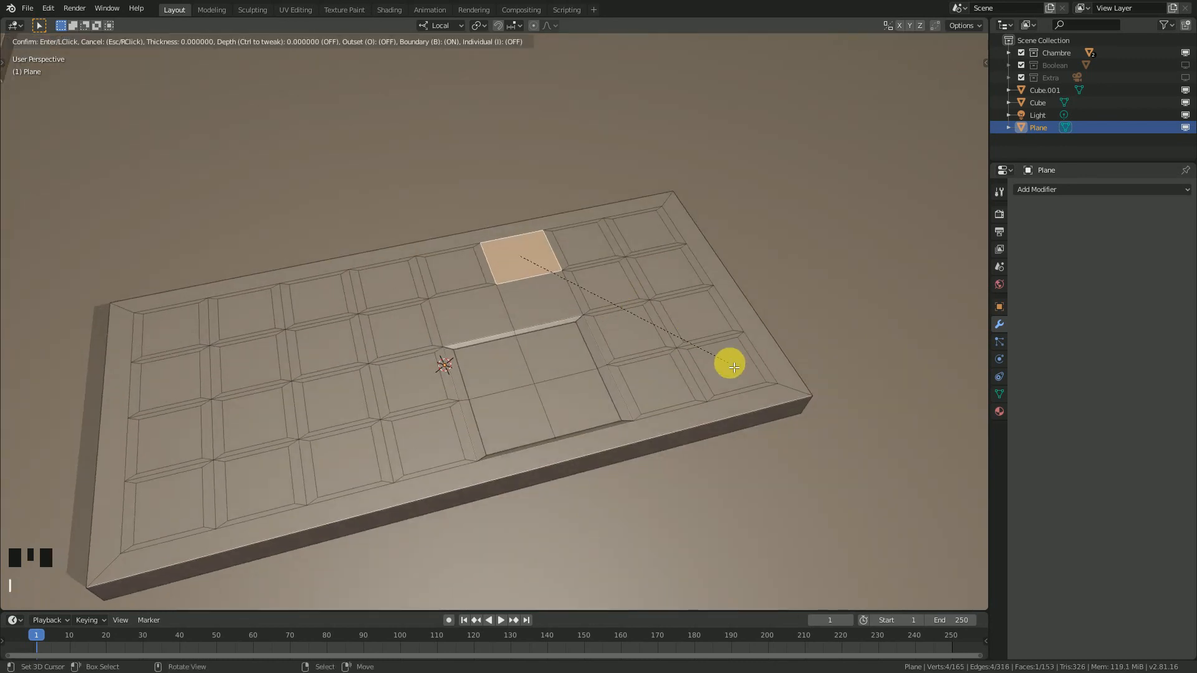
left_click(734, 367)
scroll(711, 365, "down", 2)
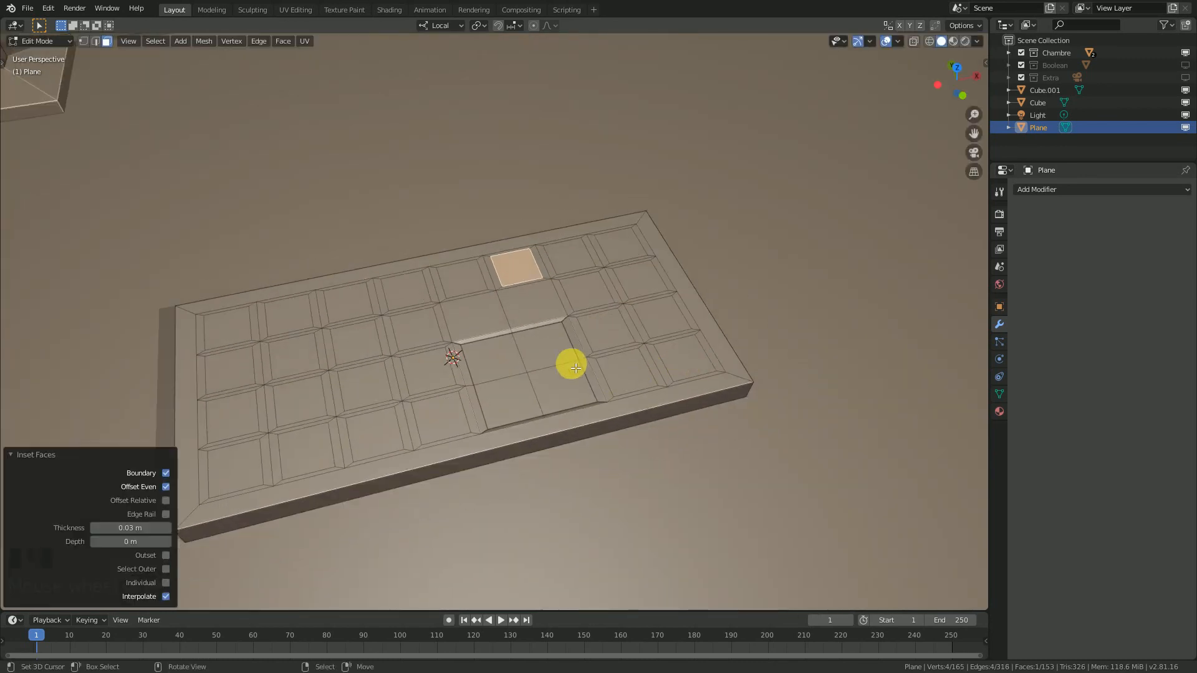
Step: Select the eight inner key faces in the last two columns of the keyboard
middle_click_drag(577, 368, 681, 392, "shift")
right_click(721, 395)
right_click(681, 393, "shift")
right_click(751, 430, "shift")
right_click(745, 398, "shift")
right_click(717, 336, "shift")
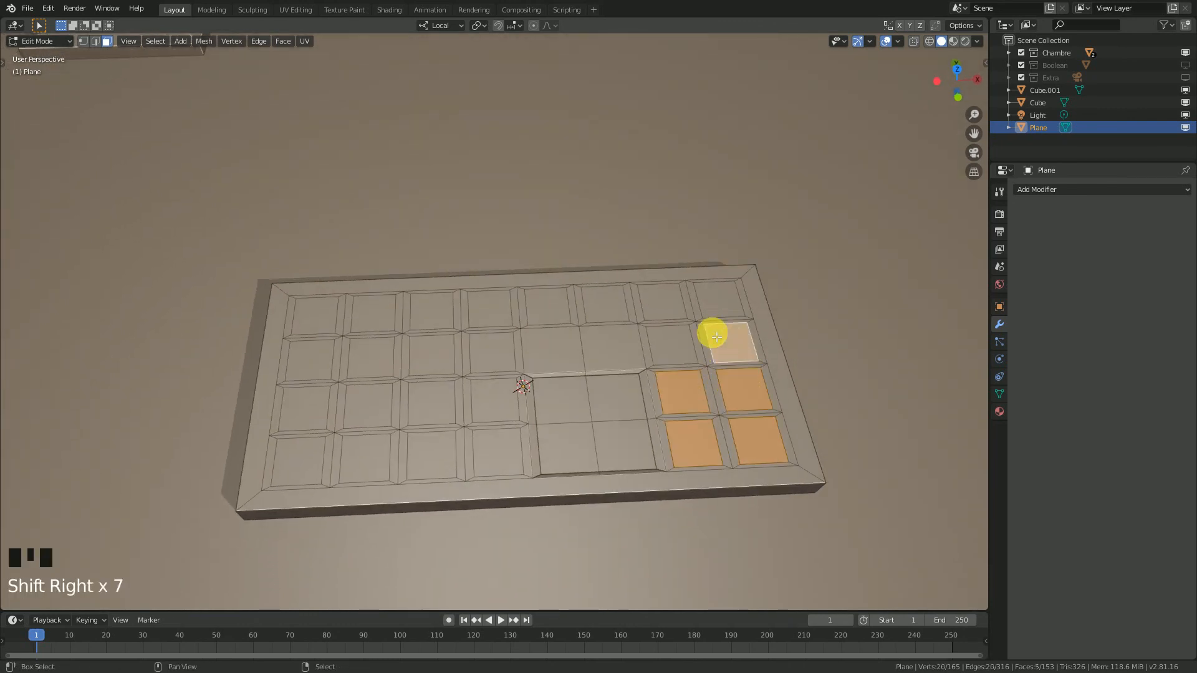
right_click(670, 343, "shift")
right_click(670, 342, "shift")
right_click(662, 300, "shift")
right_click(663, 301, "shift")
right_click(665, 336, "shift")
right_click(732, 296, "shift")
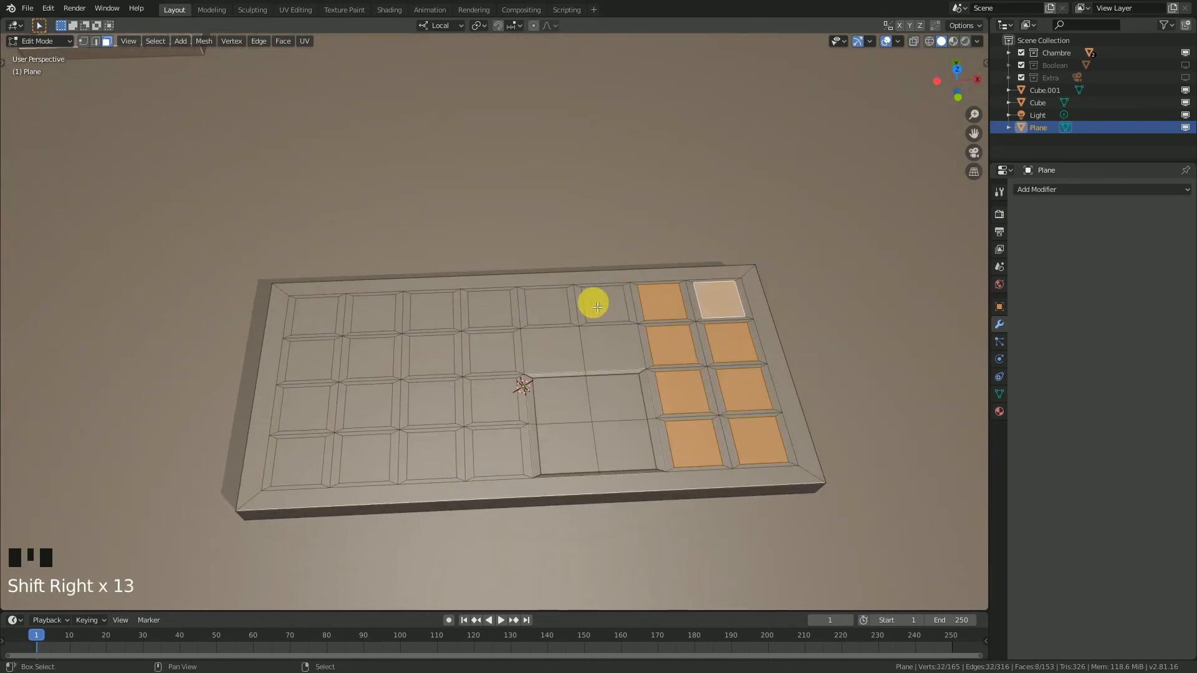
Step: Add the six remaining key faces of the back row to the selection
right_click(595, 302, "shift")
right_click(537, 305, "shift")
right_click(487, 308, "shift")
right_click(432, 310, "shift")
right_click(385, 317, "shift")
right_click(315, 312, "shift")
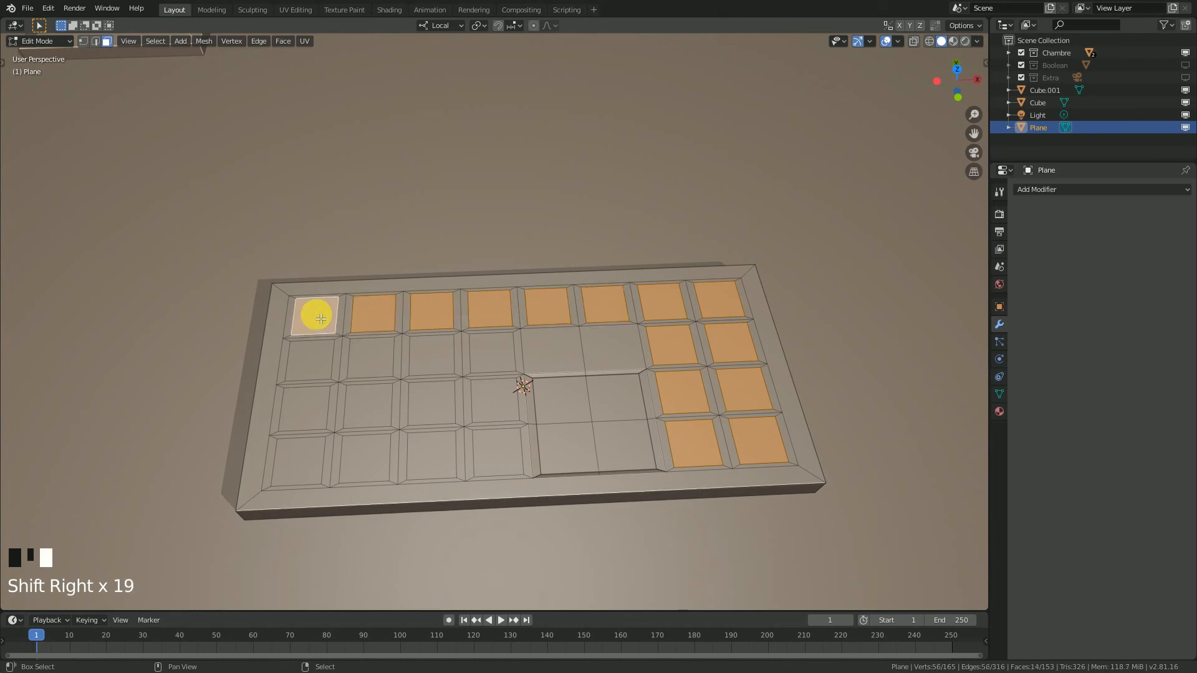
Step: Add the second-row key faces of the first four columns to the selection
right_click(312, 358, "shift")
right_click(366, 348, "shift")
right_click(366, 347, "shift")
right_click(369, 354, "shift")
right_click(316, 366, "shift")
right_click(448, 359, "shift")
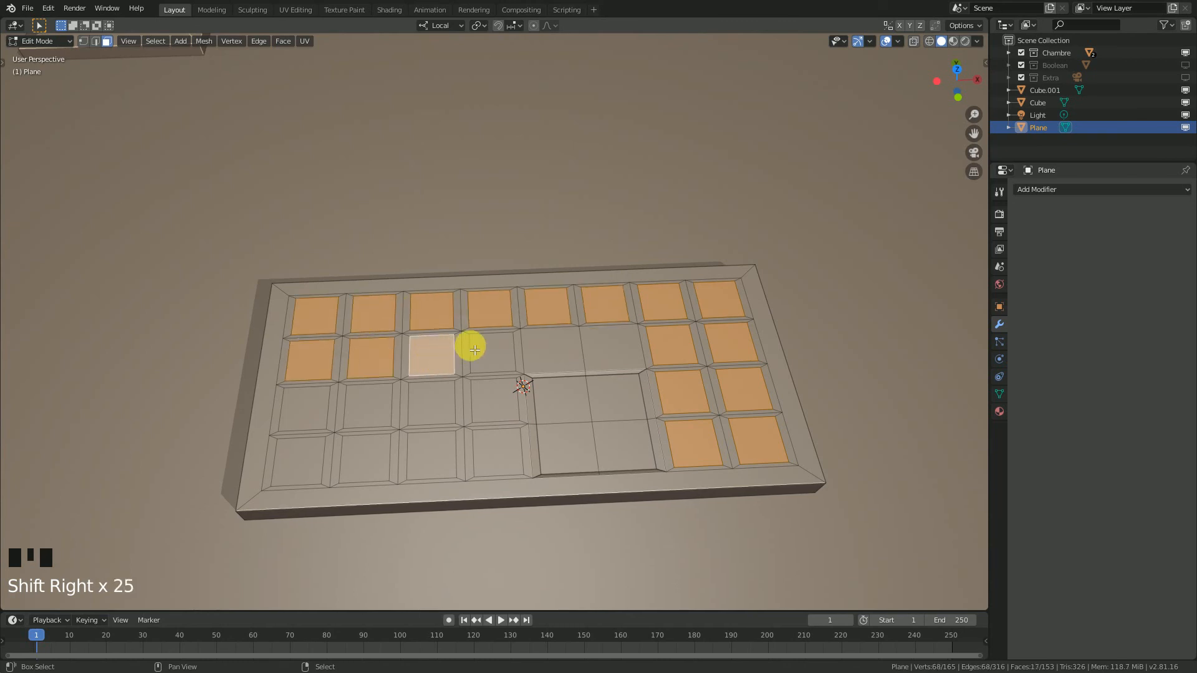
right_click(492, 350, "shift")
Step: Add the eight key faces in the front two rows of the first four columns to the selection
right_click(494, 402, "shift")
right_click(435, 406, "shift")
right_click(429, 457, "shift")
right_click(490, 457, "shift")
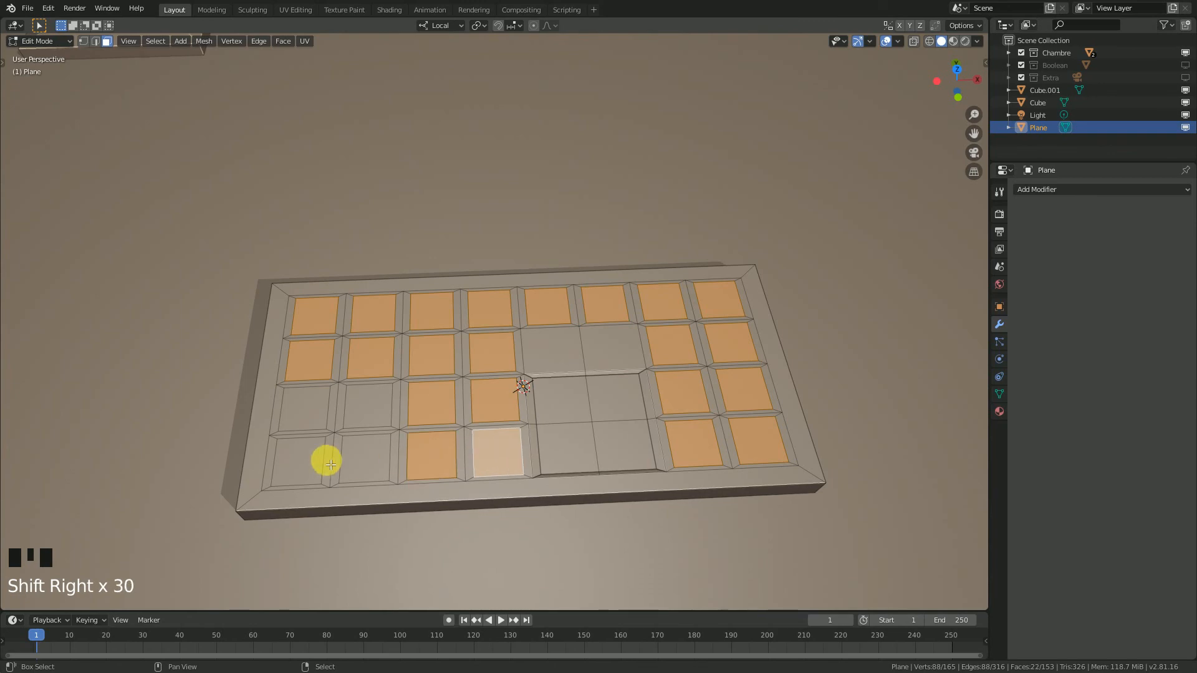
right_click(326, 459, "shift")
right_click(326, 460, "shift")
right_click(366, 454, "shift")
right_click(366, 454, "shift")
right_click(368, 406, "shift")
right_click(321, 417, "shift")
right_click(301, 462, "shift")
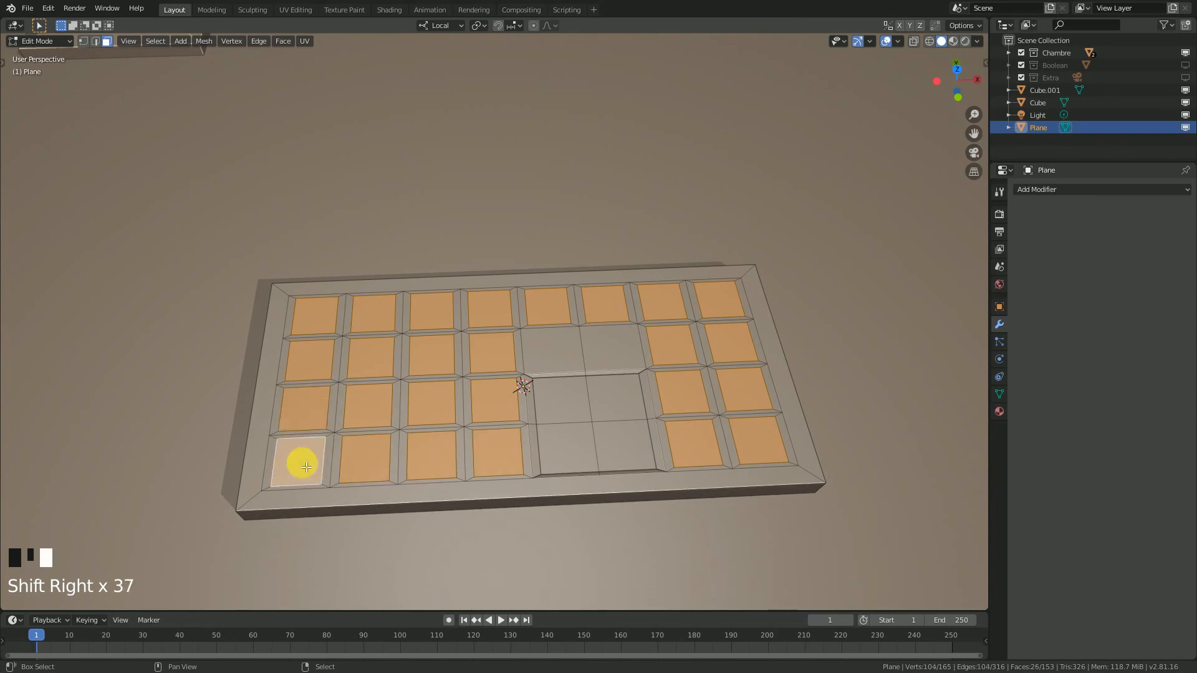
Step: Raise the selected key faces by 0.002 m along their local Z axis
middle_click_drag(686, 473, 689, 445)
scroll(705, 435, "up", 2)
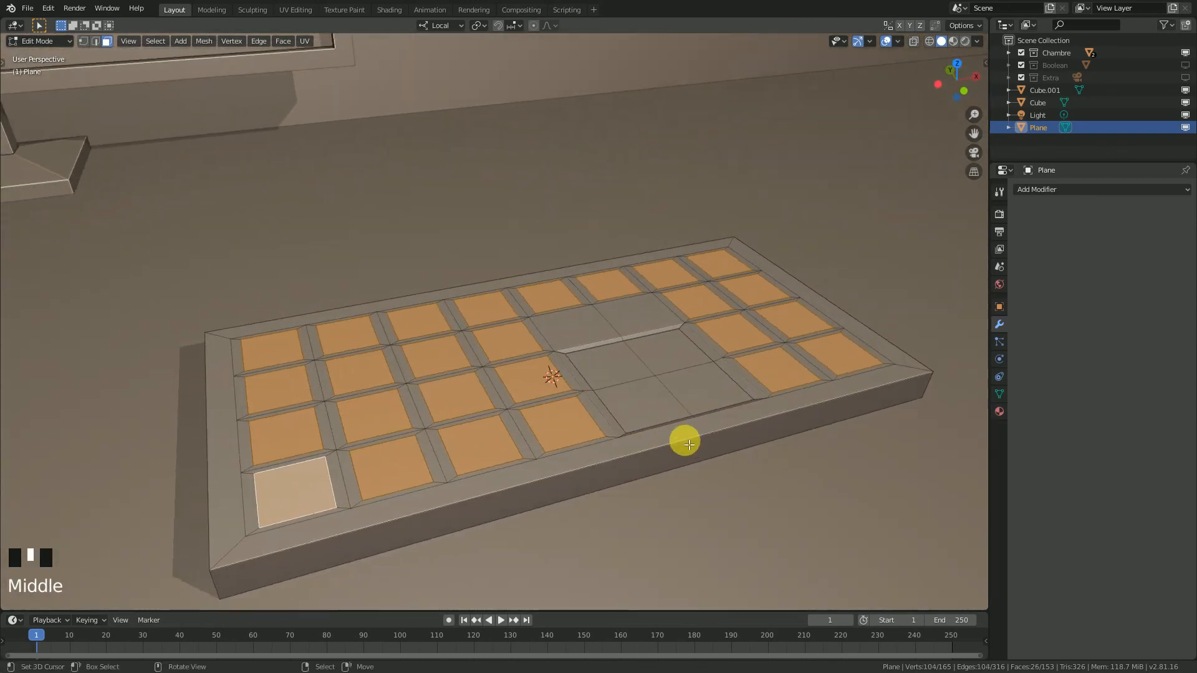
key("g")
type("z")
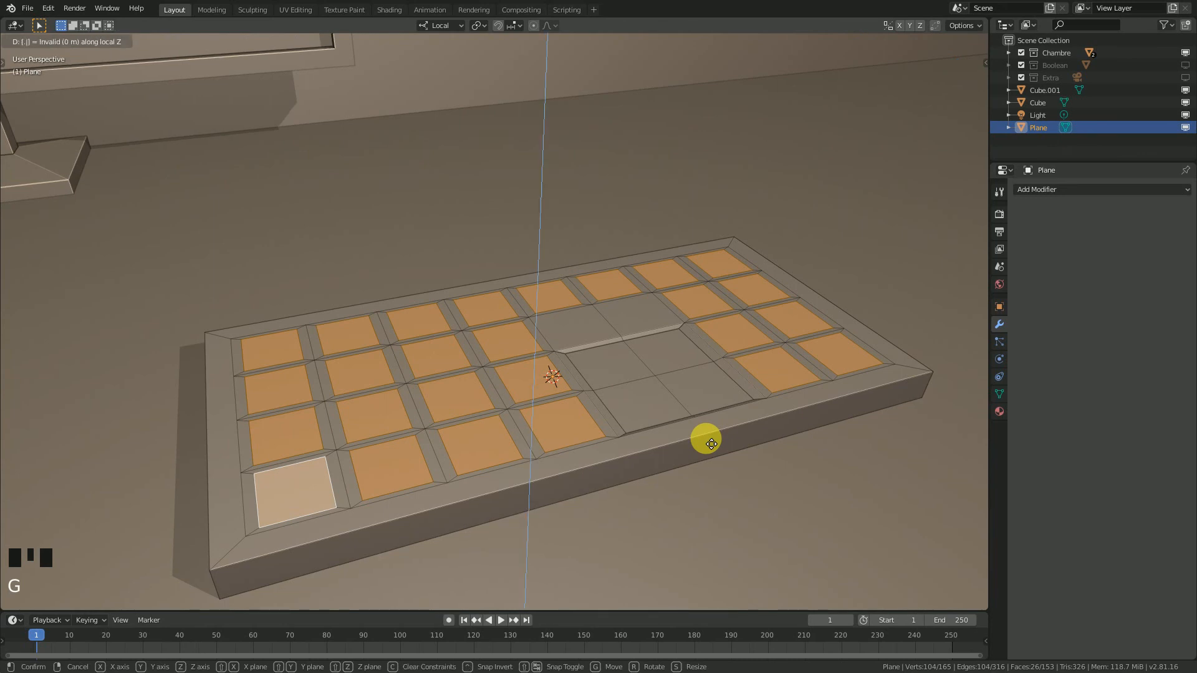
type(".002")
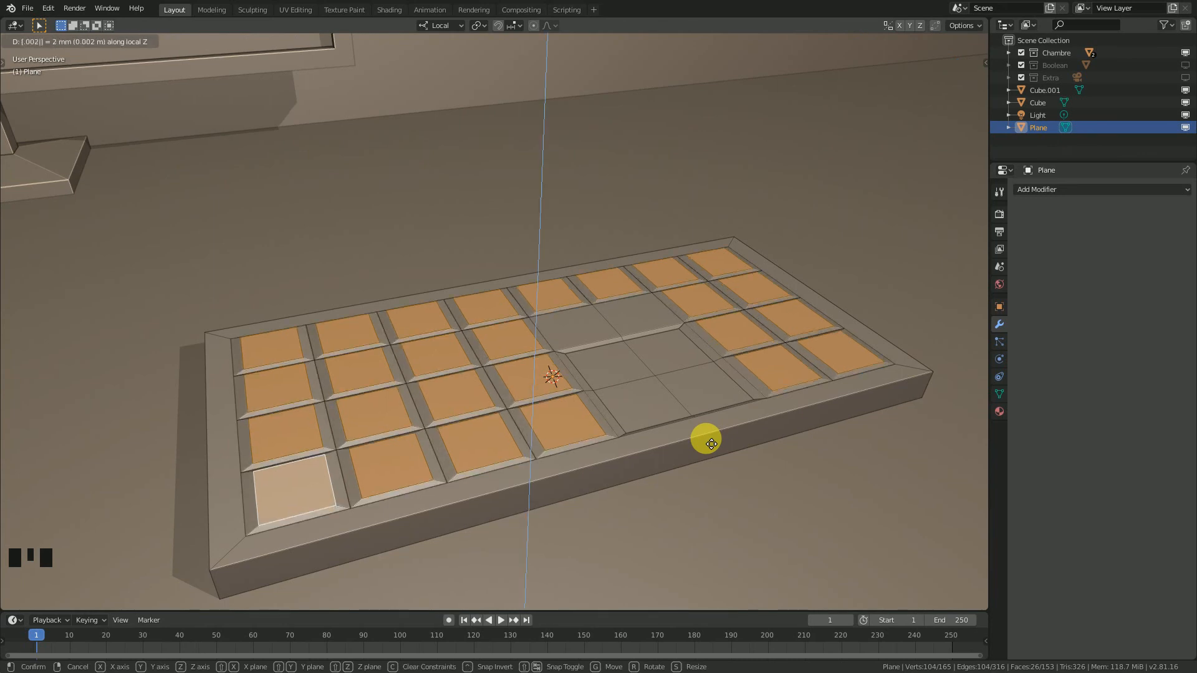
key("Return")
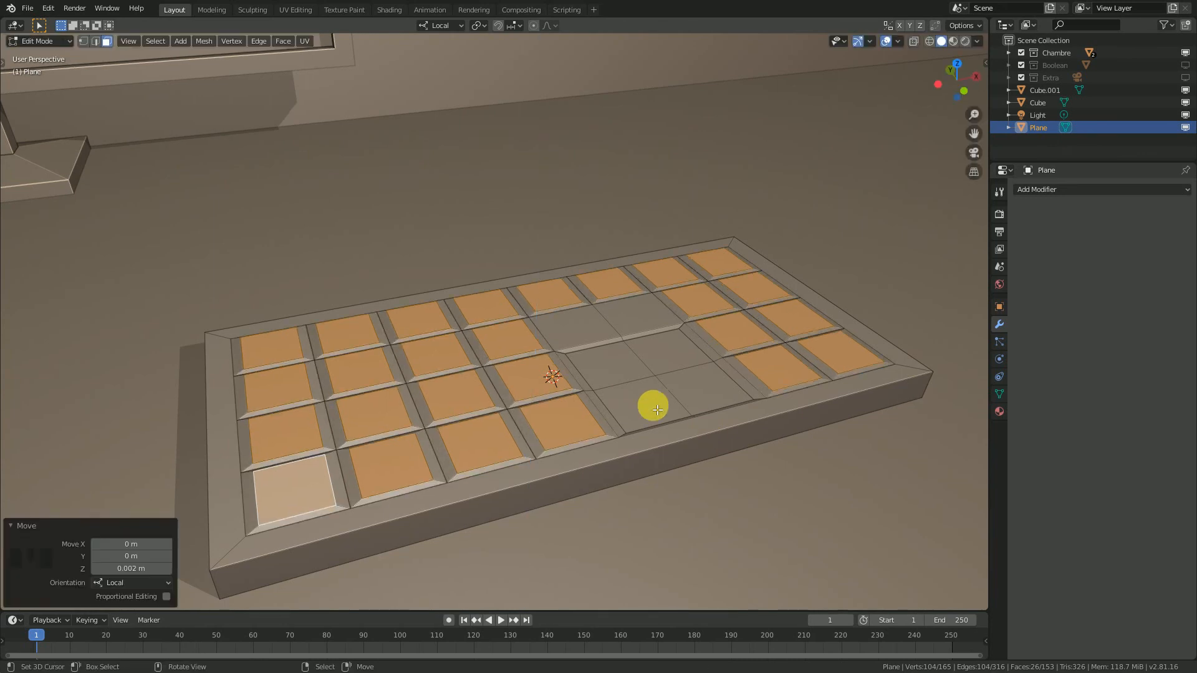
Step: Undo the last upward move of the key faces
scroll(650, 406, "down", 3)
middle_click_drag(650, 407, 609, 378)
middle_click_drag(551, 403, 559, 401)
key("z")
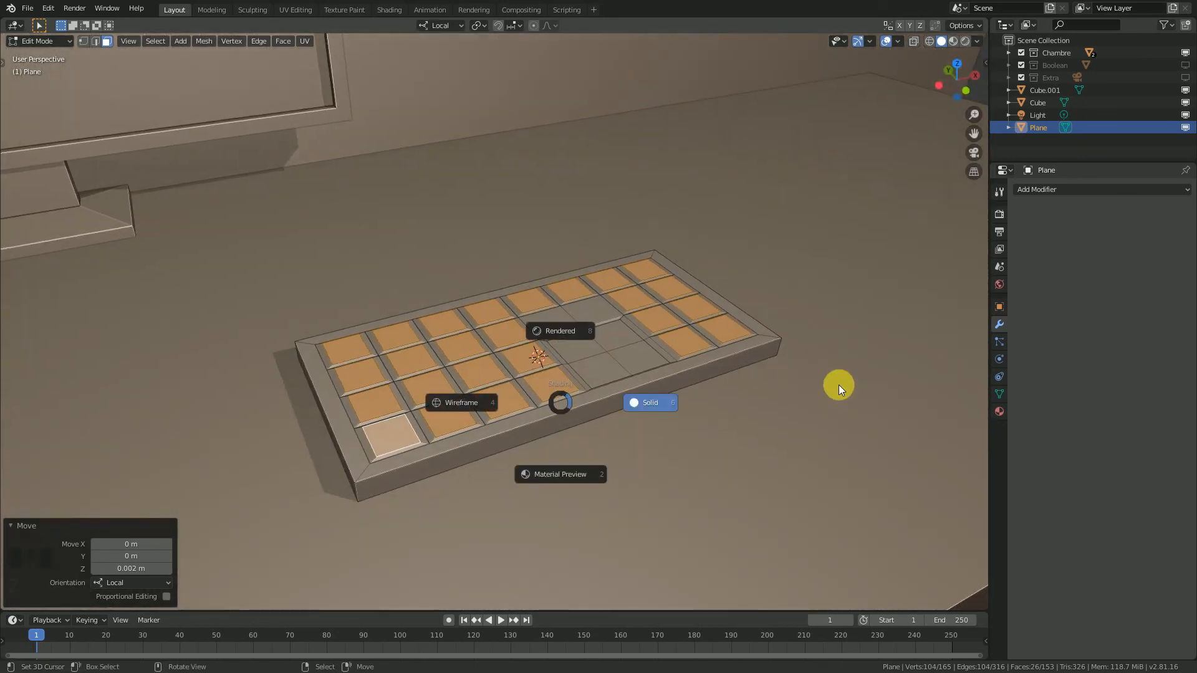
key("ctrl+z")
scroll(669, 443, "up", 1)
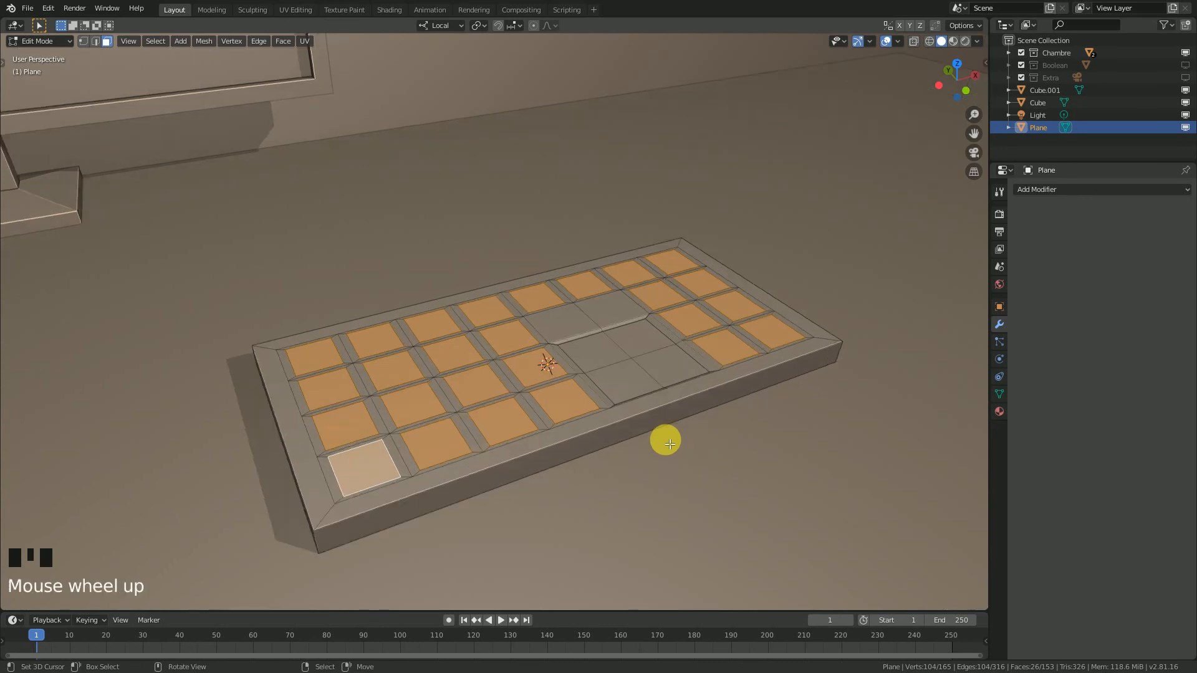
Step: Raise the selected key faces by 0.01 m along local Z and return to Object Mode
key("g")
key("z")
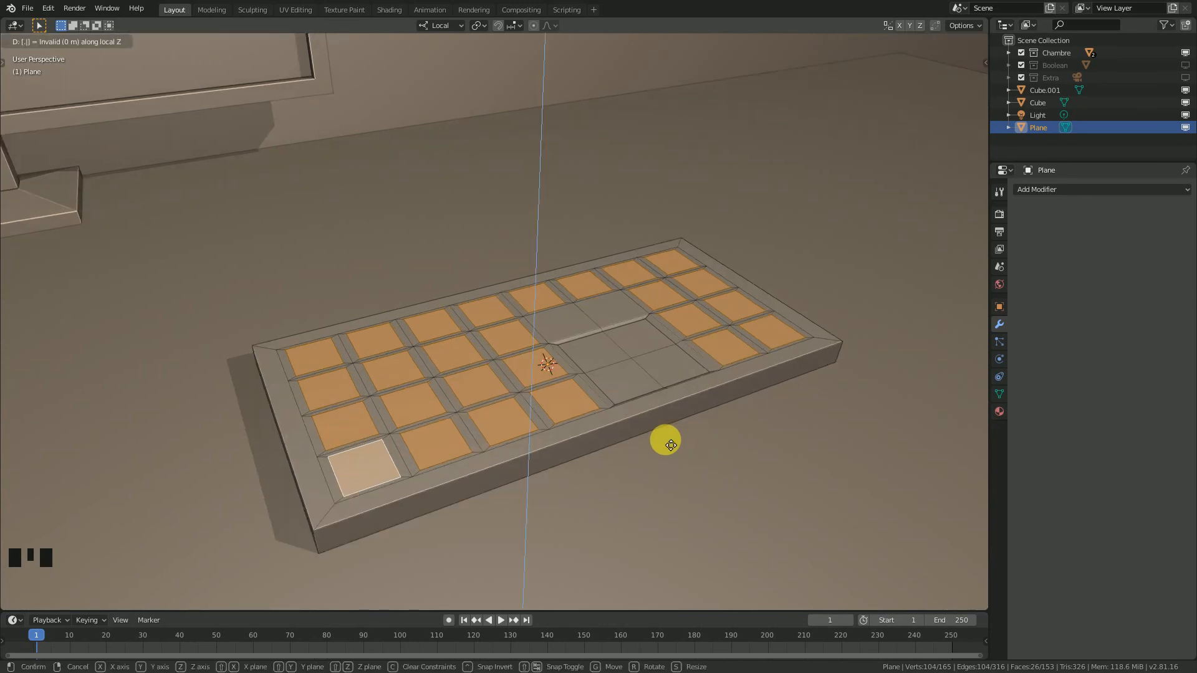
type(".01")
key("Return")
middle_click_drag(592, 390, 481, 382)
key("Tab")
Step: Examine the keyboard's size and proportions on the desk relative to the two monitors from near and far
scroll(558, 366, "down", 3)
scroll(481, 382, "down", 2)
scroll(481, 380, "up", 4)
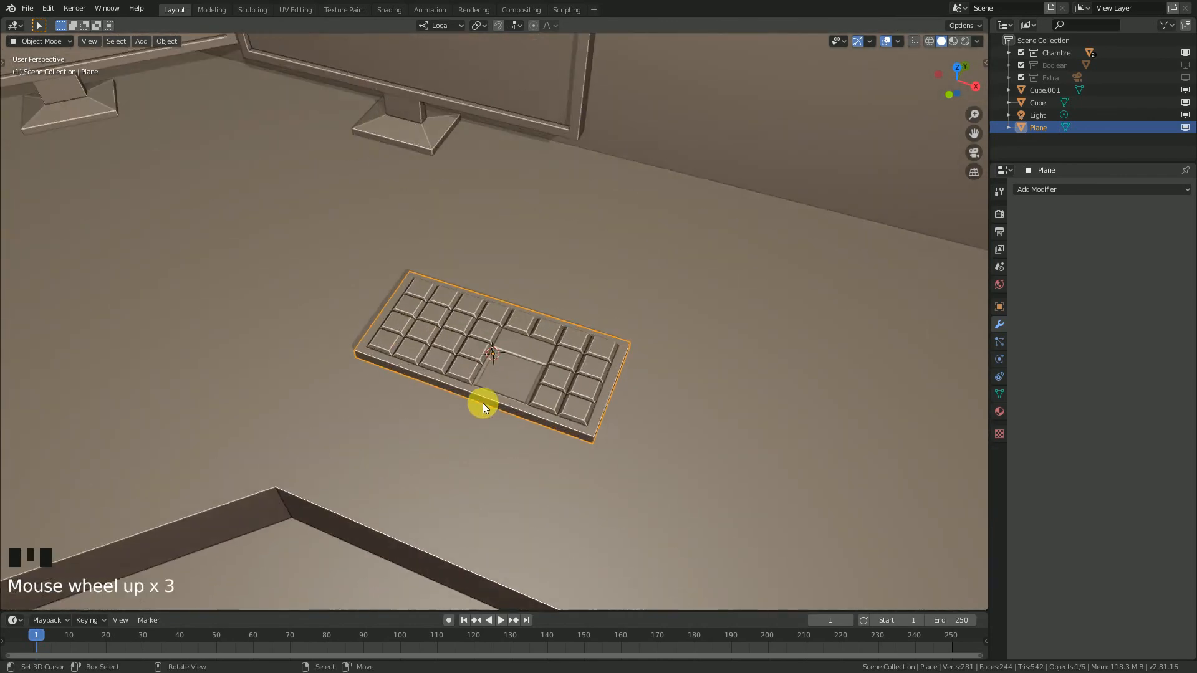
middle_click_drag(443, 417, 534, 390)
scroll(511, 427, "up", 2)
scroll(455, 408, "down", 1)
scroll(405, 394, "down", 2)
scroll(542, 393, "up", 3)
scroll(605, 414, "down", 4)
scroll(540, 382, "down", 3)
scroll(685, 440, "up", 4)
scroll(515, 373, "up", 1)
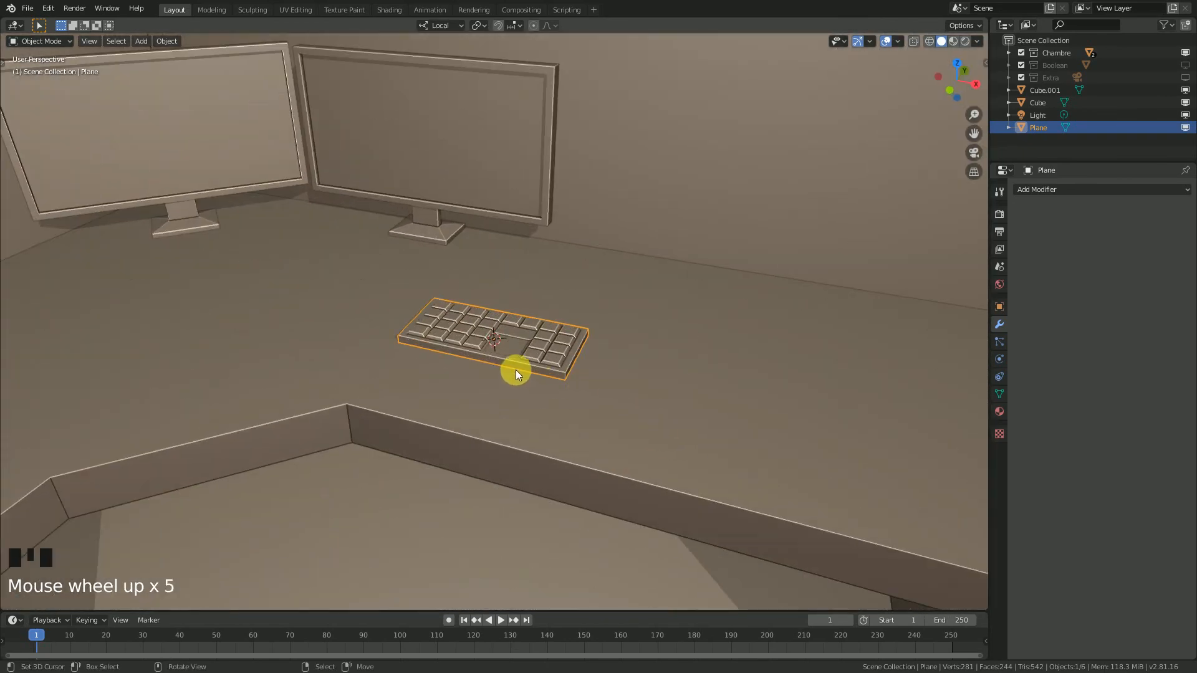
scroll(569, 385, "down", 1)
middle_click_drag(569, 384, 530, 374)
middle_click_drag(582, 422, 532, 407)
scroll(518, 384, "up", 2)
scroll(561, 399, "down", 3)
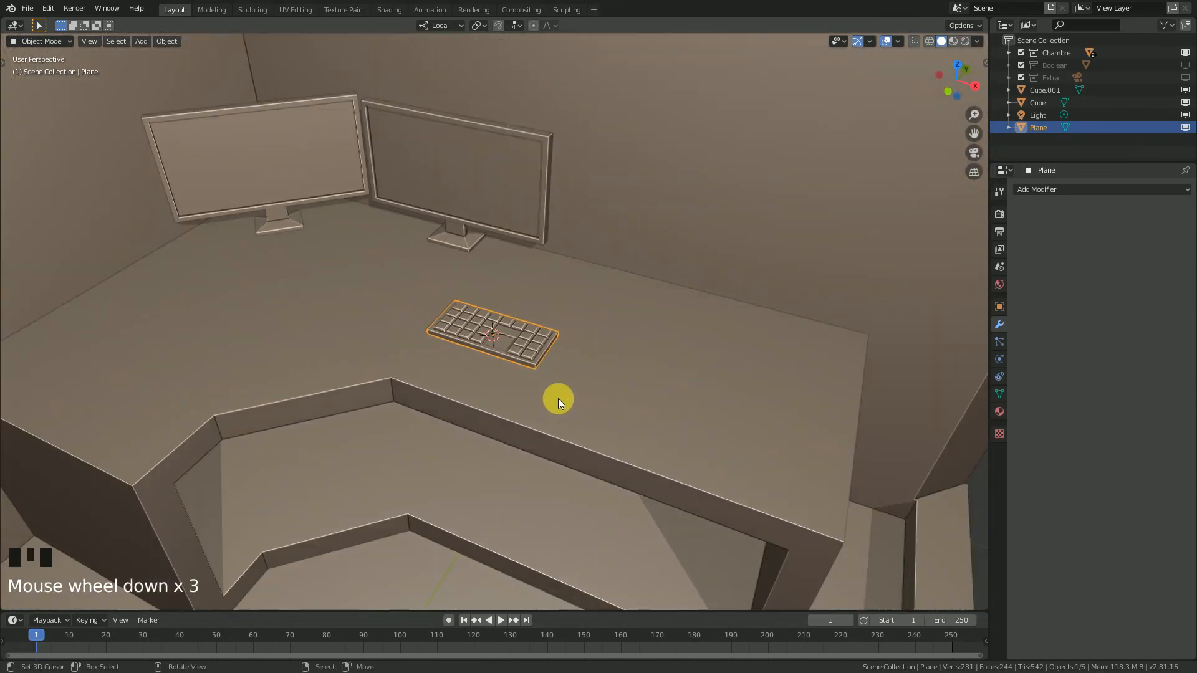
scroll(558, 398, "up", 1)
Step: Scale the keyboard along its local Y axis to about 0.79 to make it shallower
scroll(556, 402, "down", 7)
middle_click_drag(586, 429, 721, 419)
scroll(531, 441, "up", 8)
key("s")
key("y")
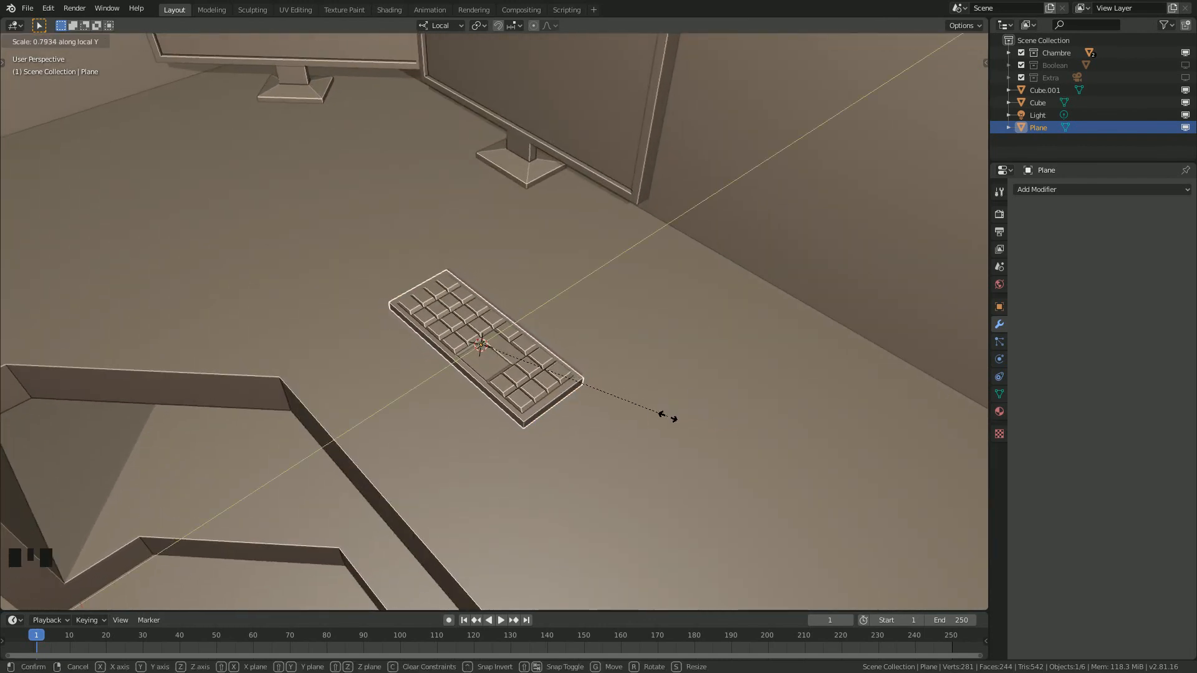
left_click(665, 417)
Step: Scale the whole keyboard up uniformly by about 1.141 and save the file
middle_click_drag(665, 417, 592, 428)
key("s")
left_click(630, 402)
scroll(598, 387, "up", 5)
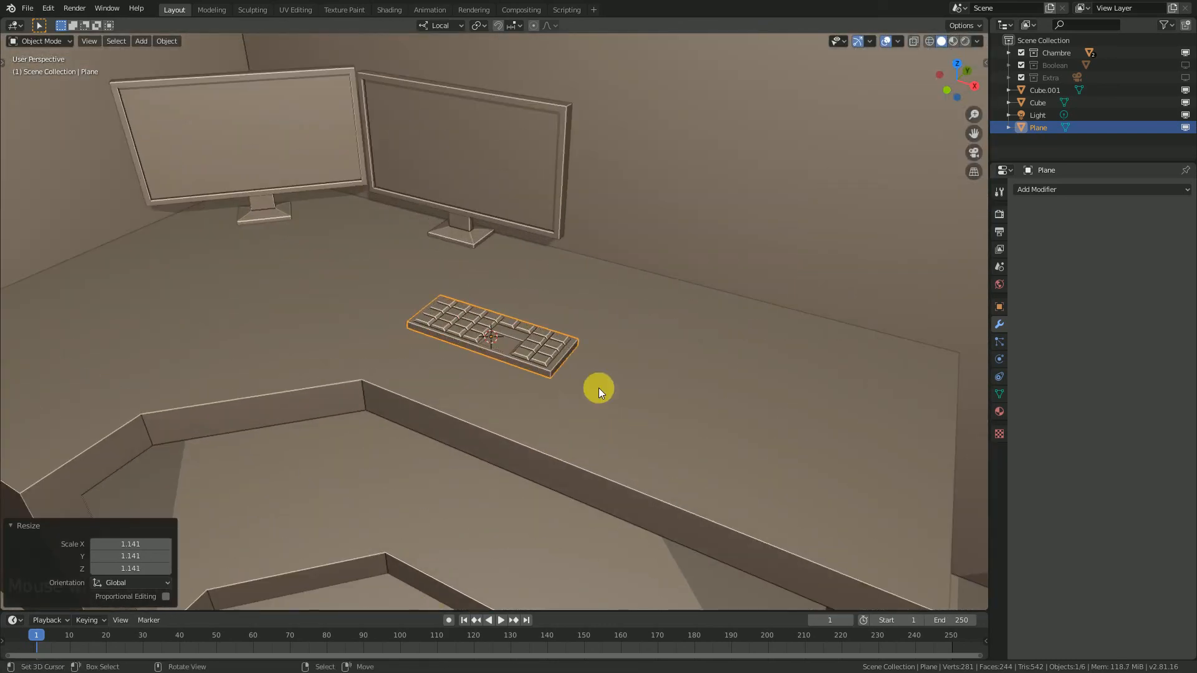
key("ctrl+s")
Step: Examine the corner desk with its monitors and resized keyboard from several distances and a lower angle
scroll(545, 361, "down", 6)
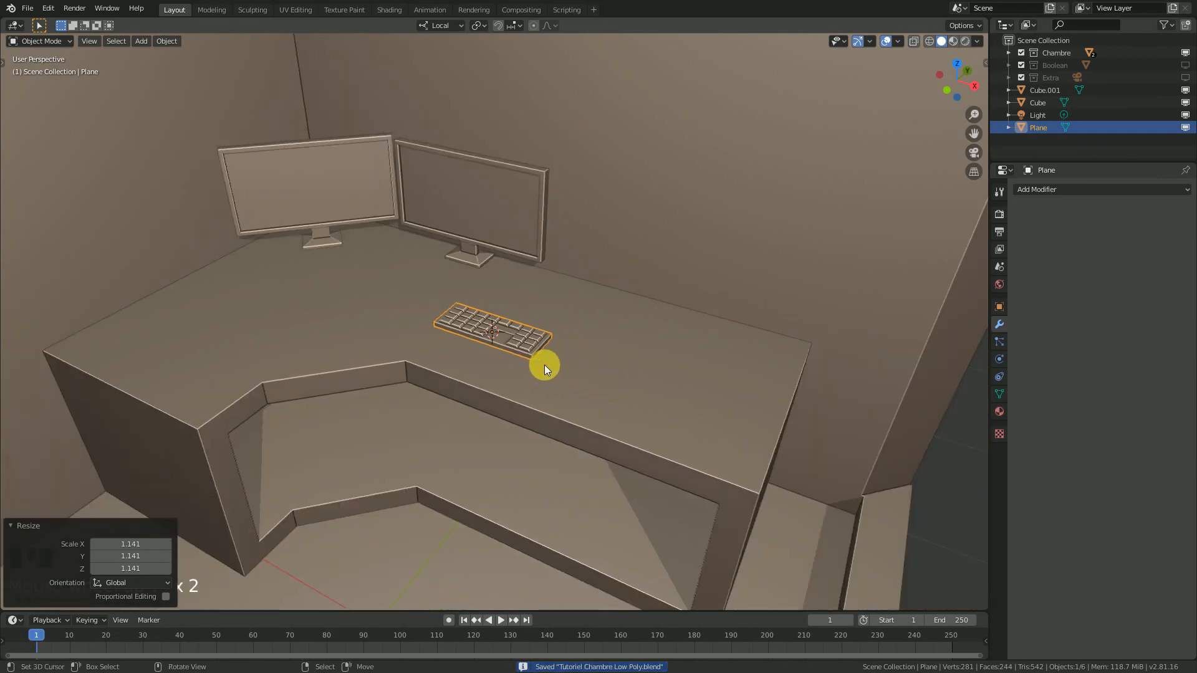
scroll(509, 361, "up", 6)
scroll(531, 374, "down", 2)
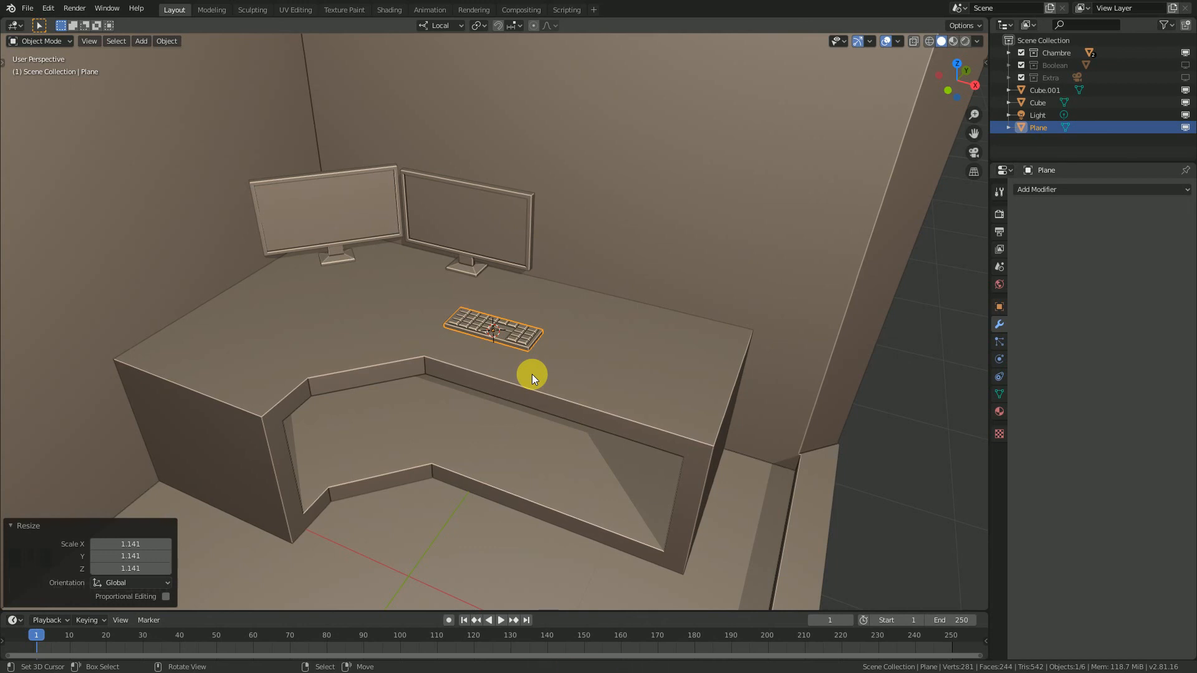
scroll(532, 374, "down", 3)
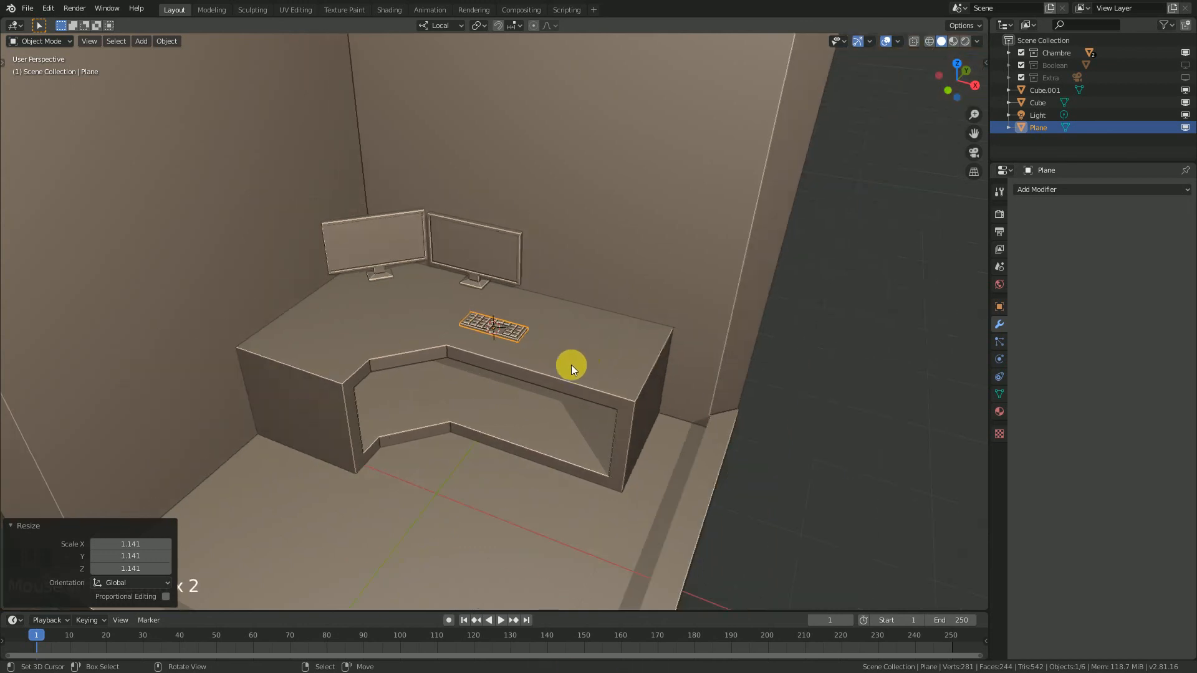
scroll(536, 368, "up", 1)
scroll(611, 399, "up", 2)
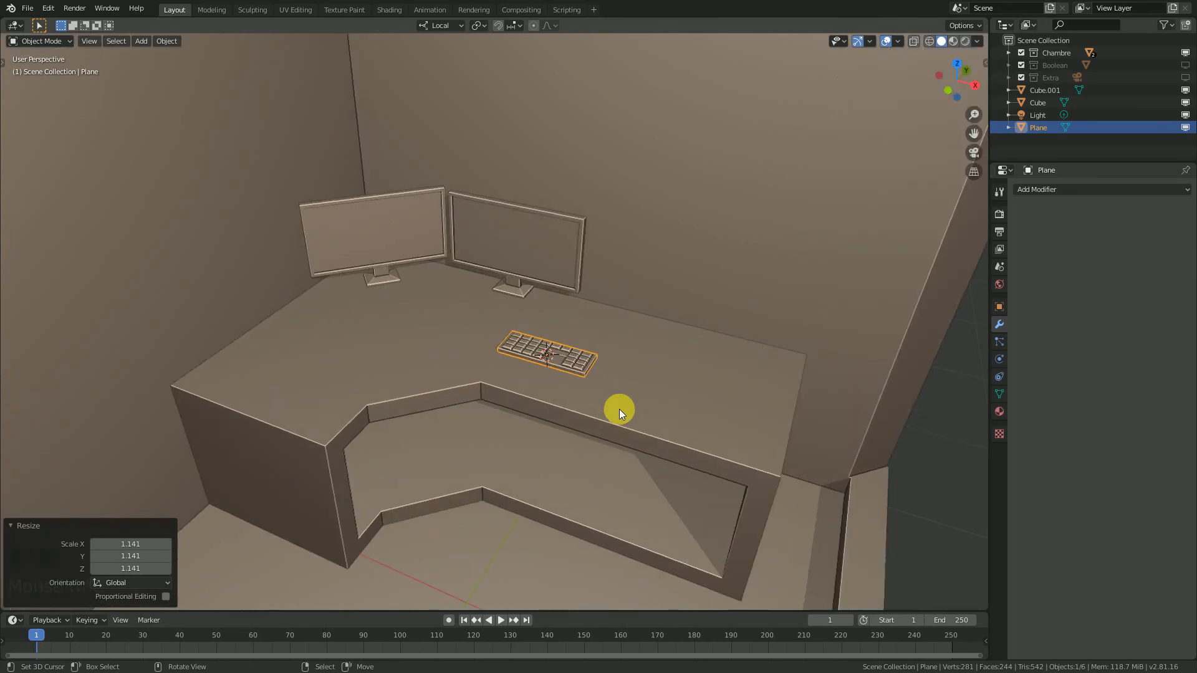
middle_click_drag(707, 424, 661, 373)
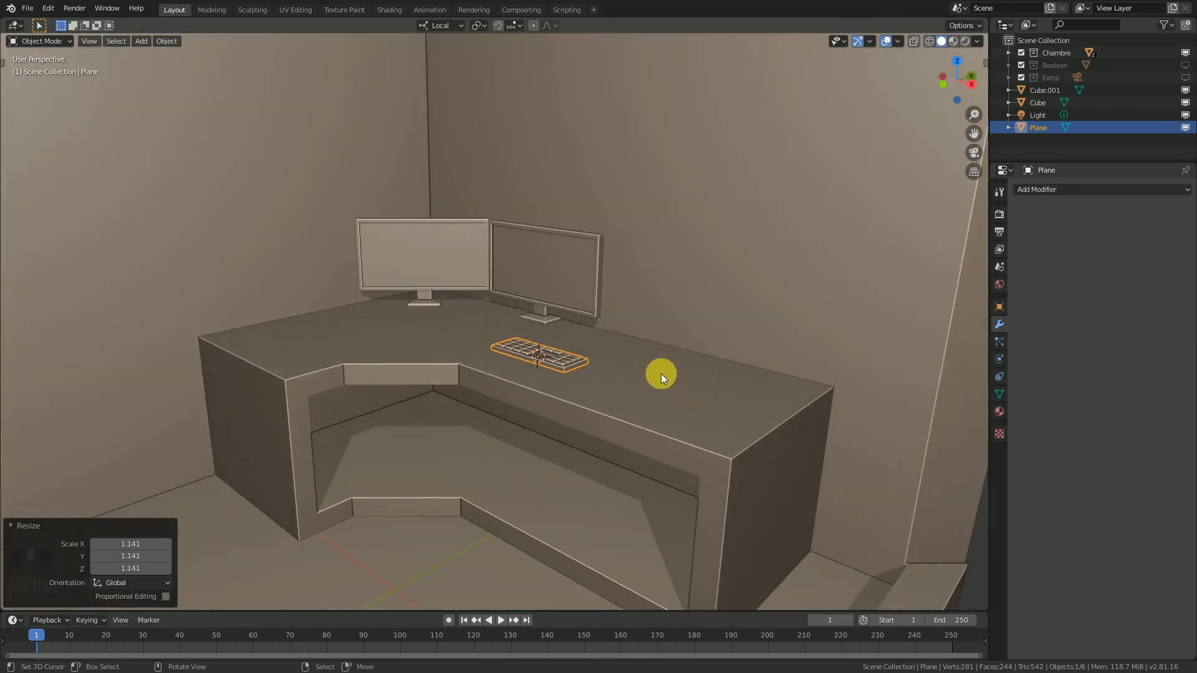